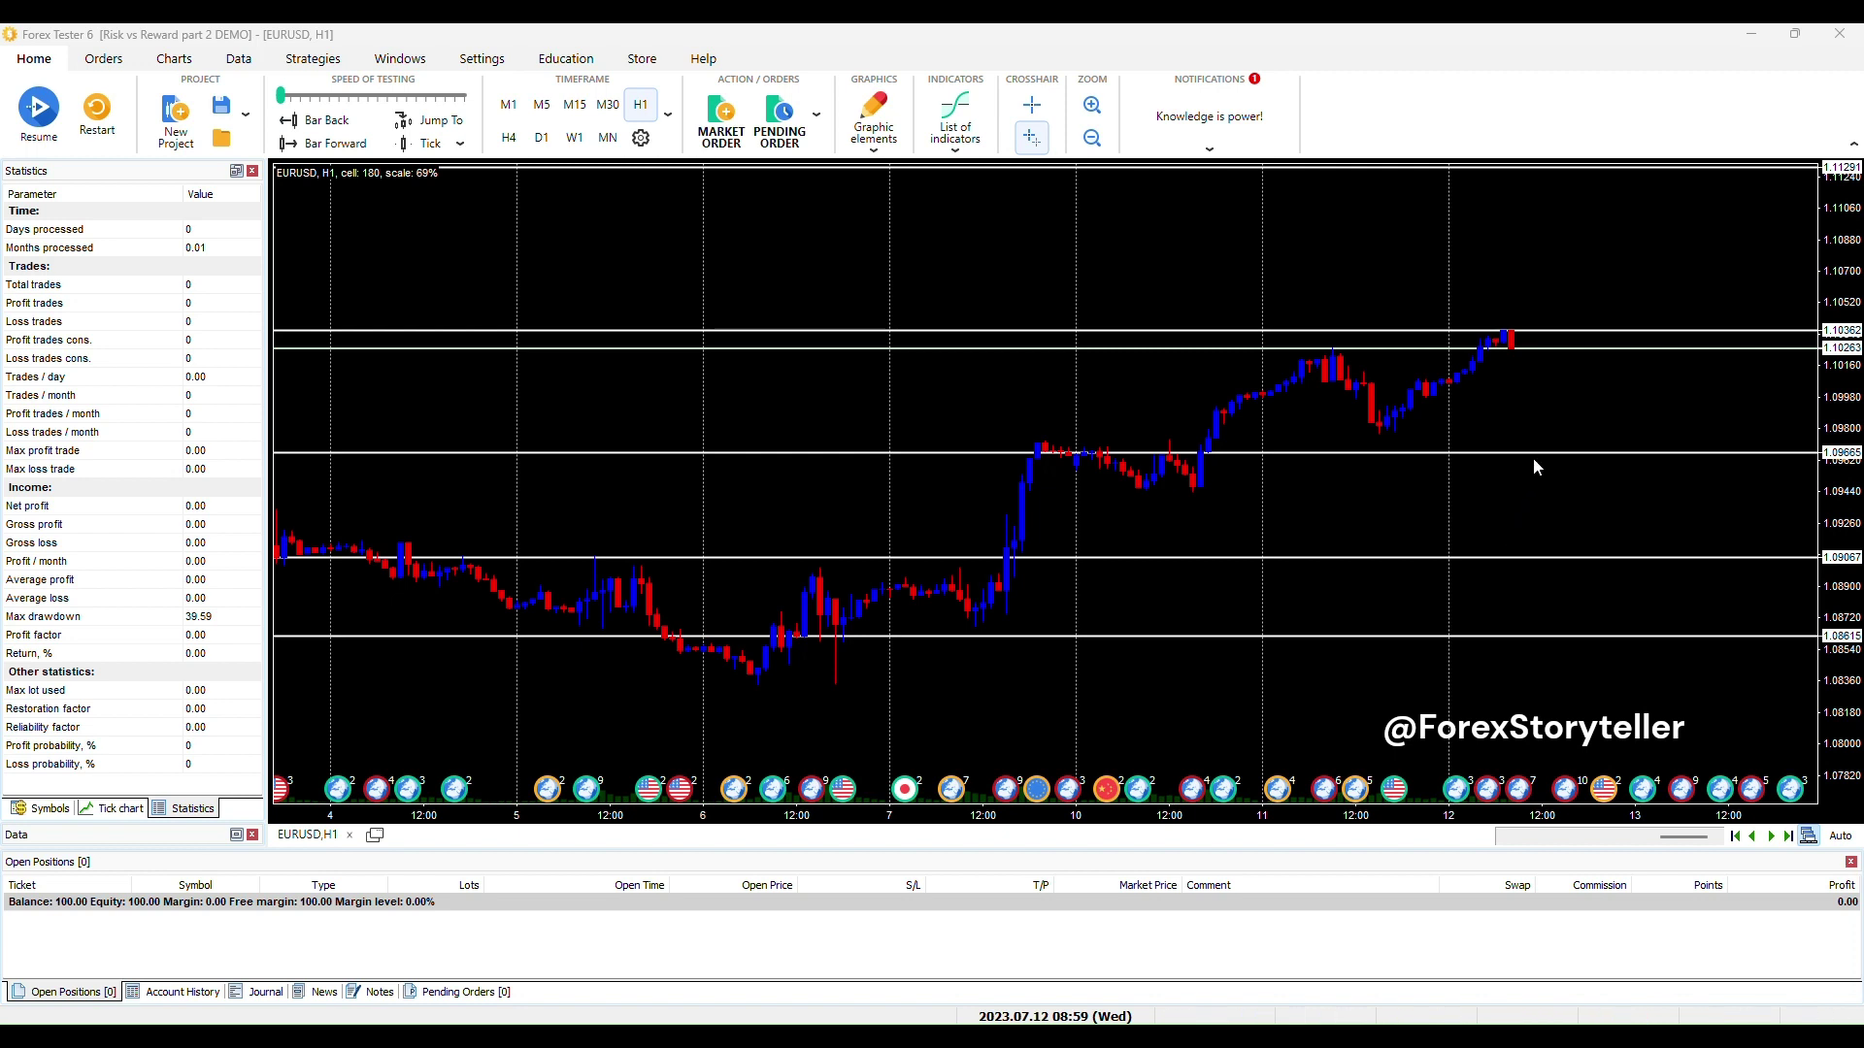
Step: Set EURUSD's spread to 2 points and raise its leverage for a 200 EUR margin in the Data Center's symbol properties
left_click_drag(1559, 406, 1557, 458)
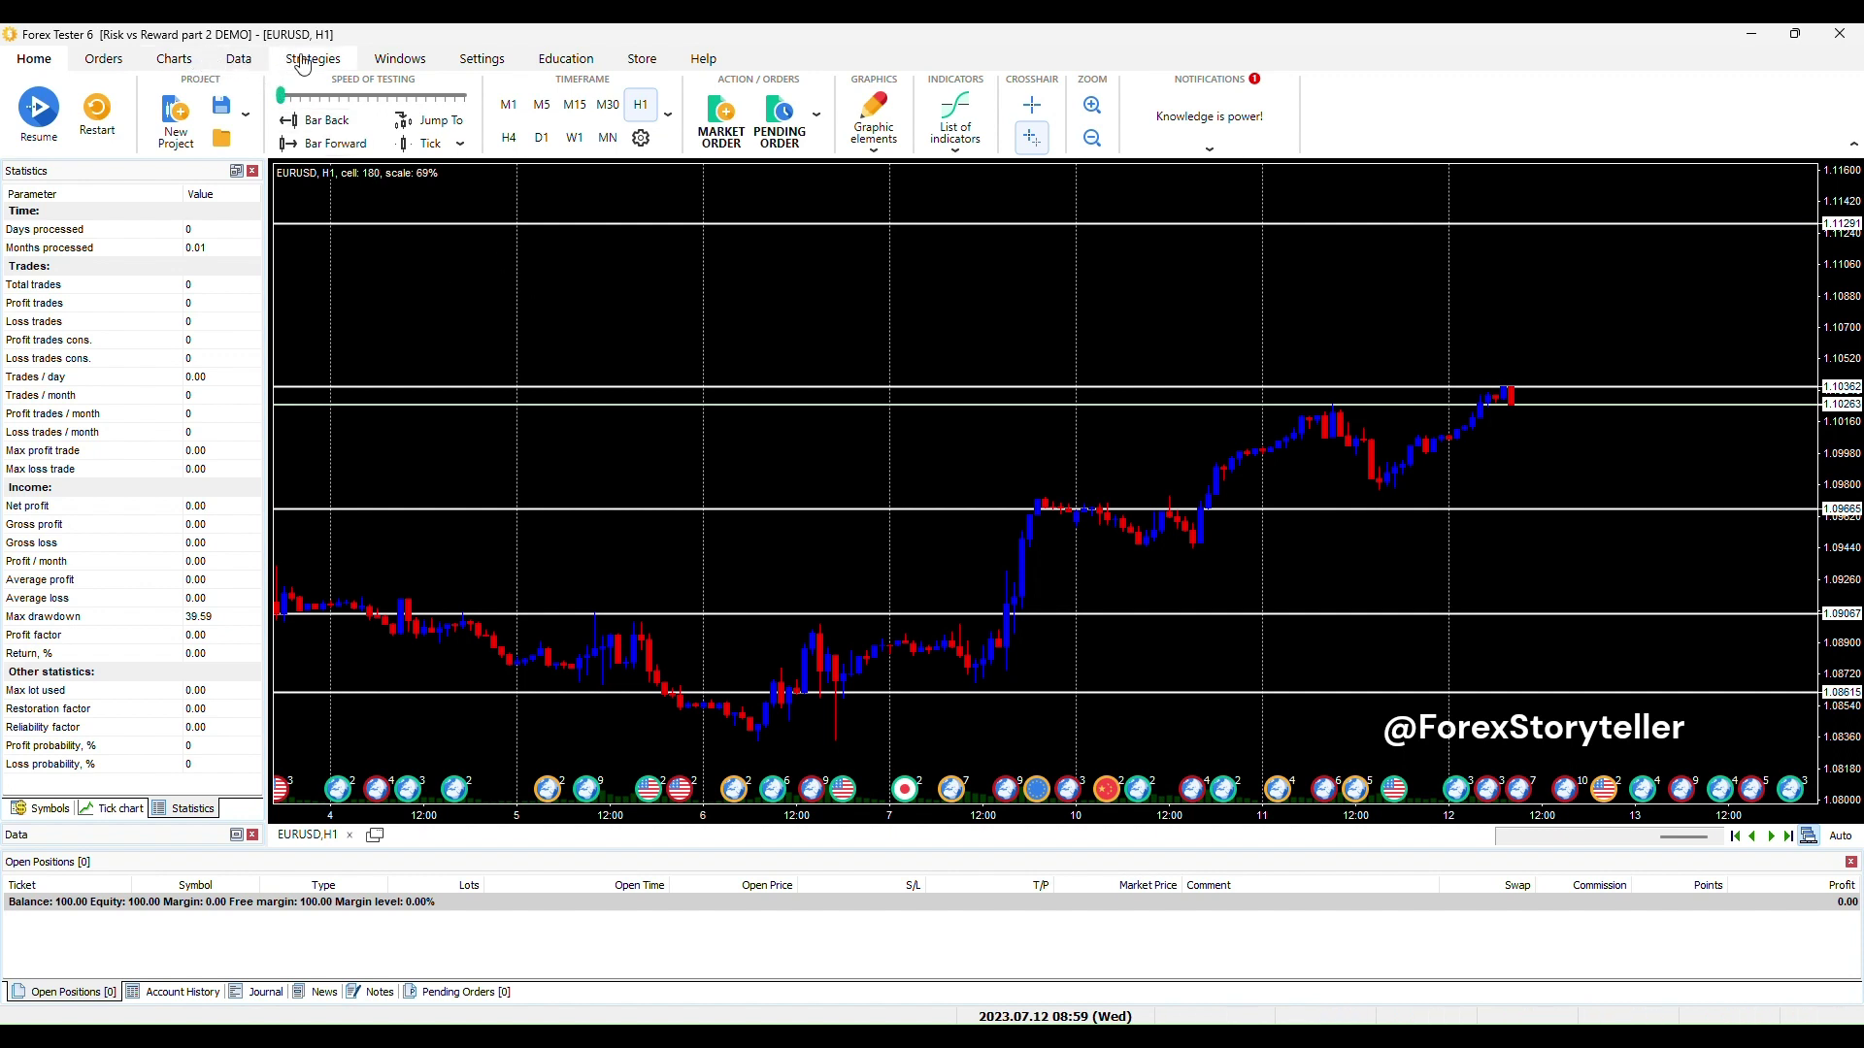
left_click(230, 63)
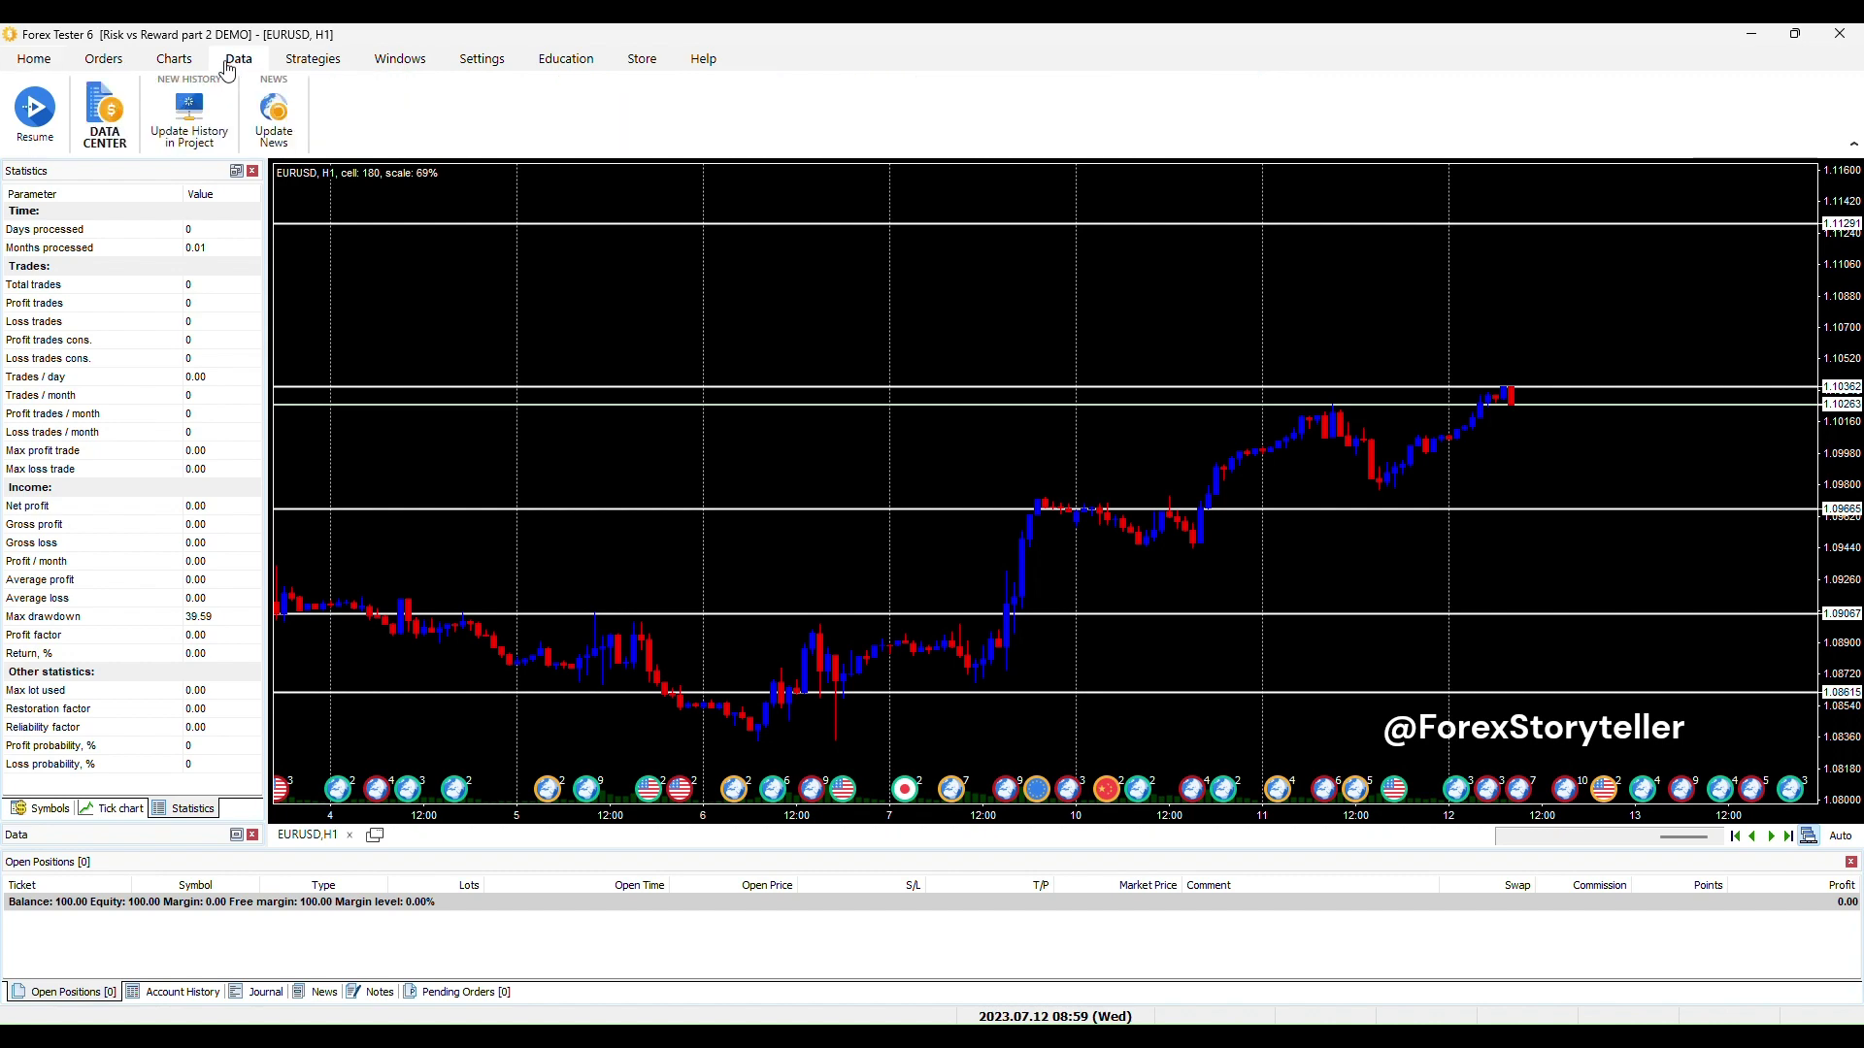
left_click(118, 134)
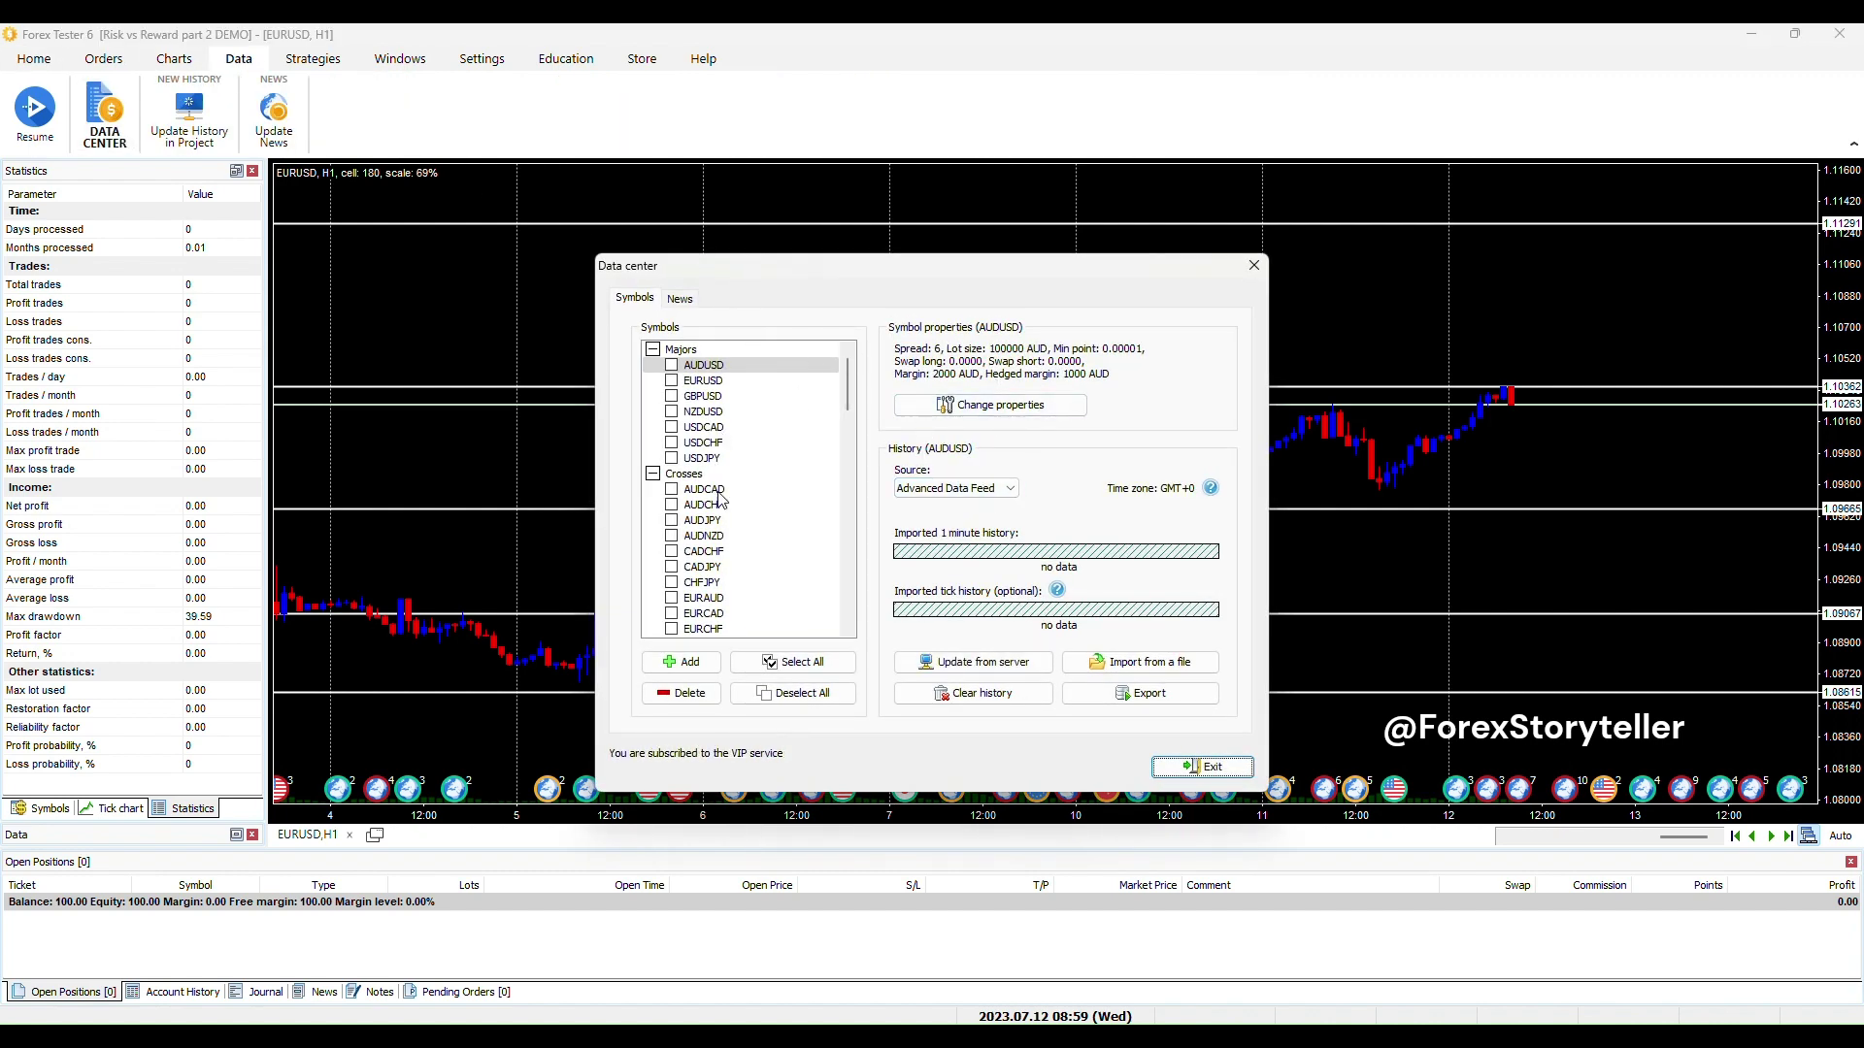
left_click(702, 381)
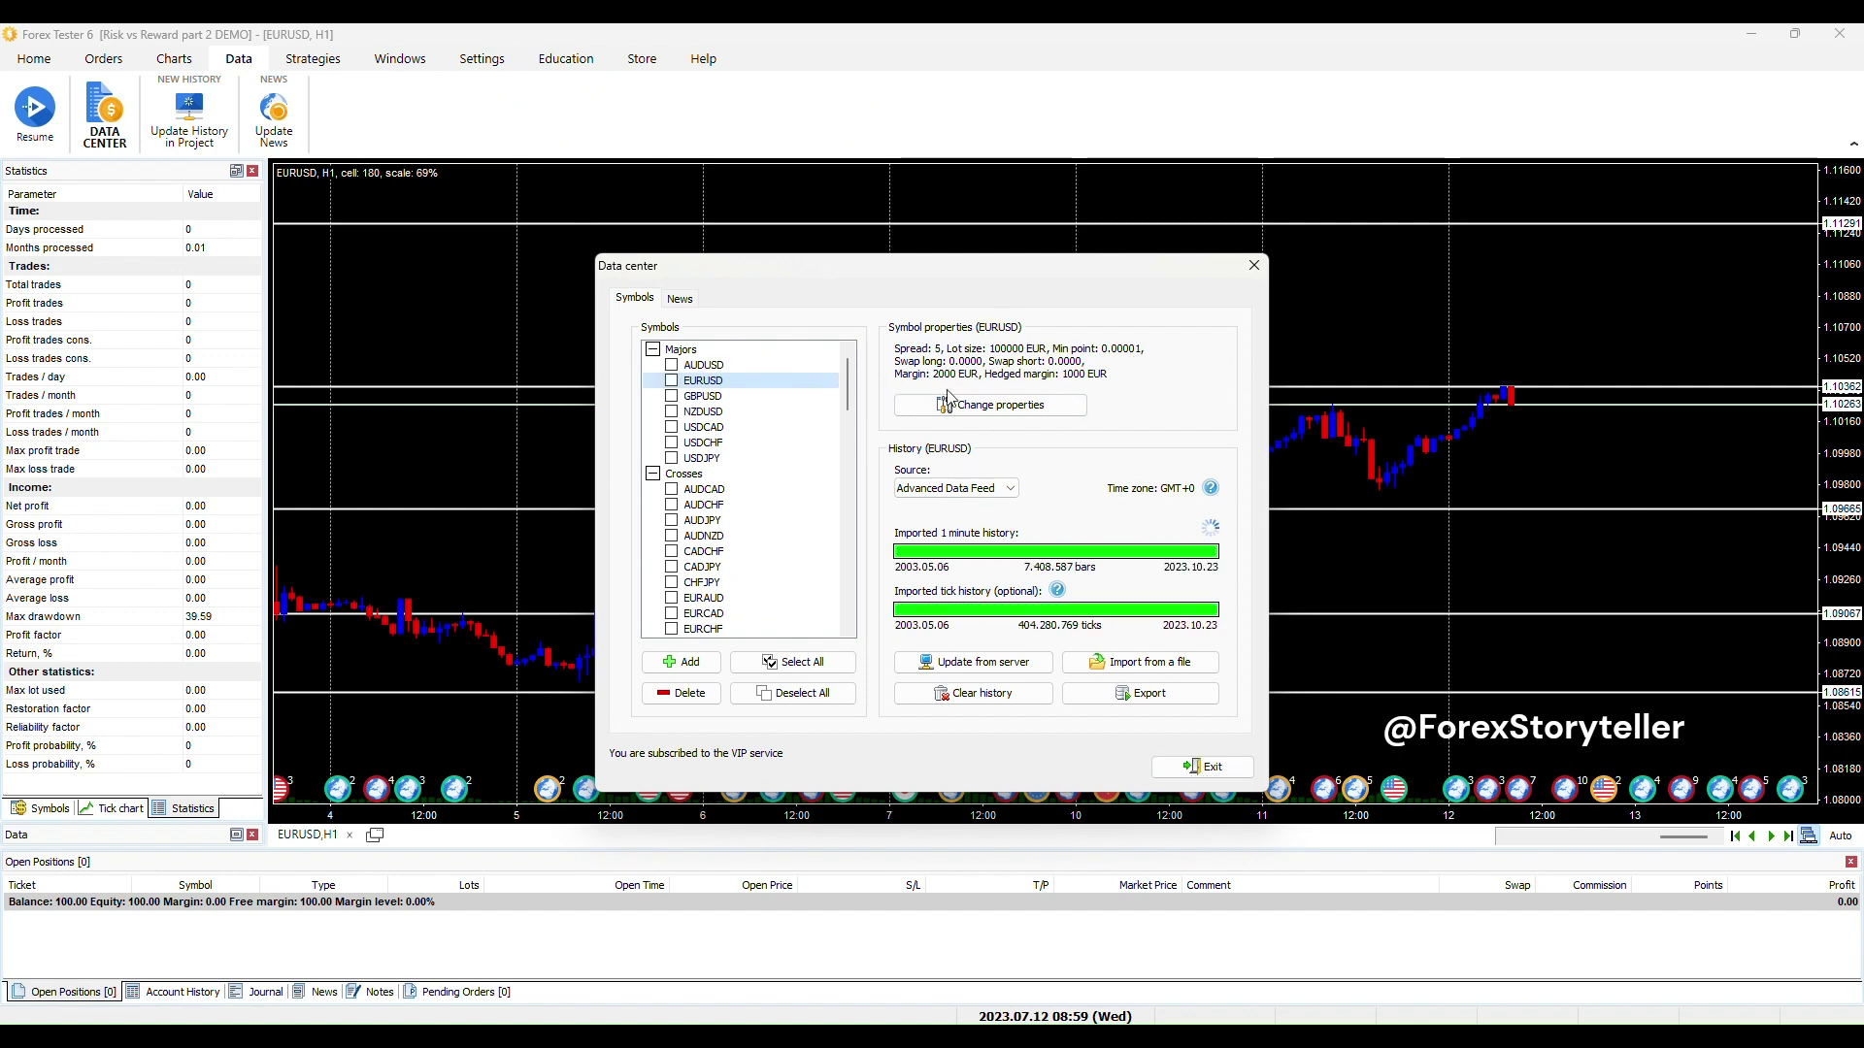
left_click(982, 407)
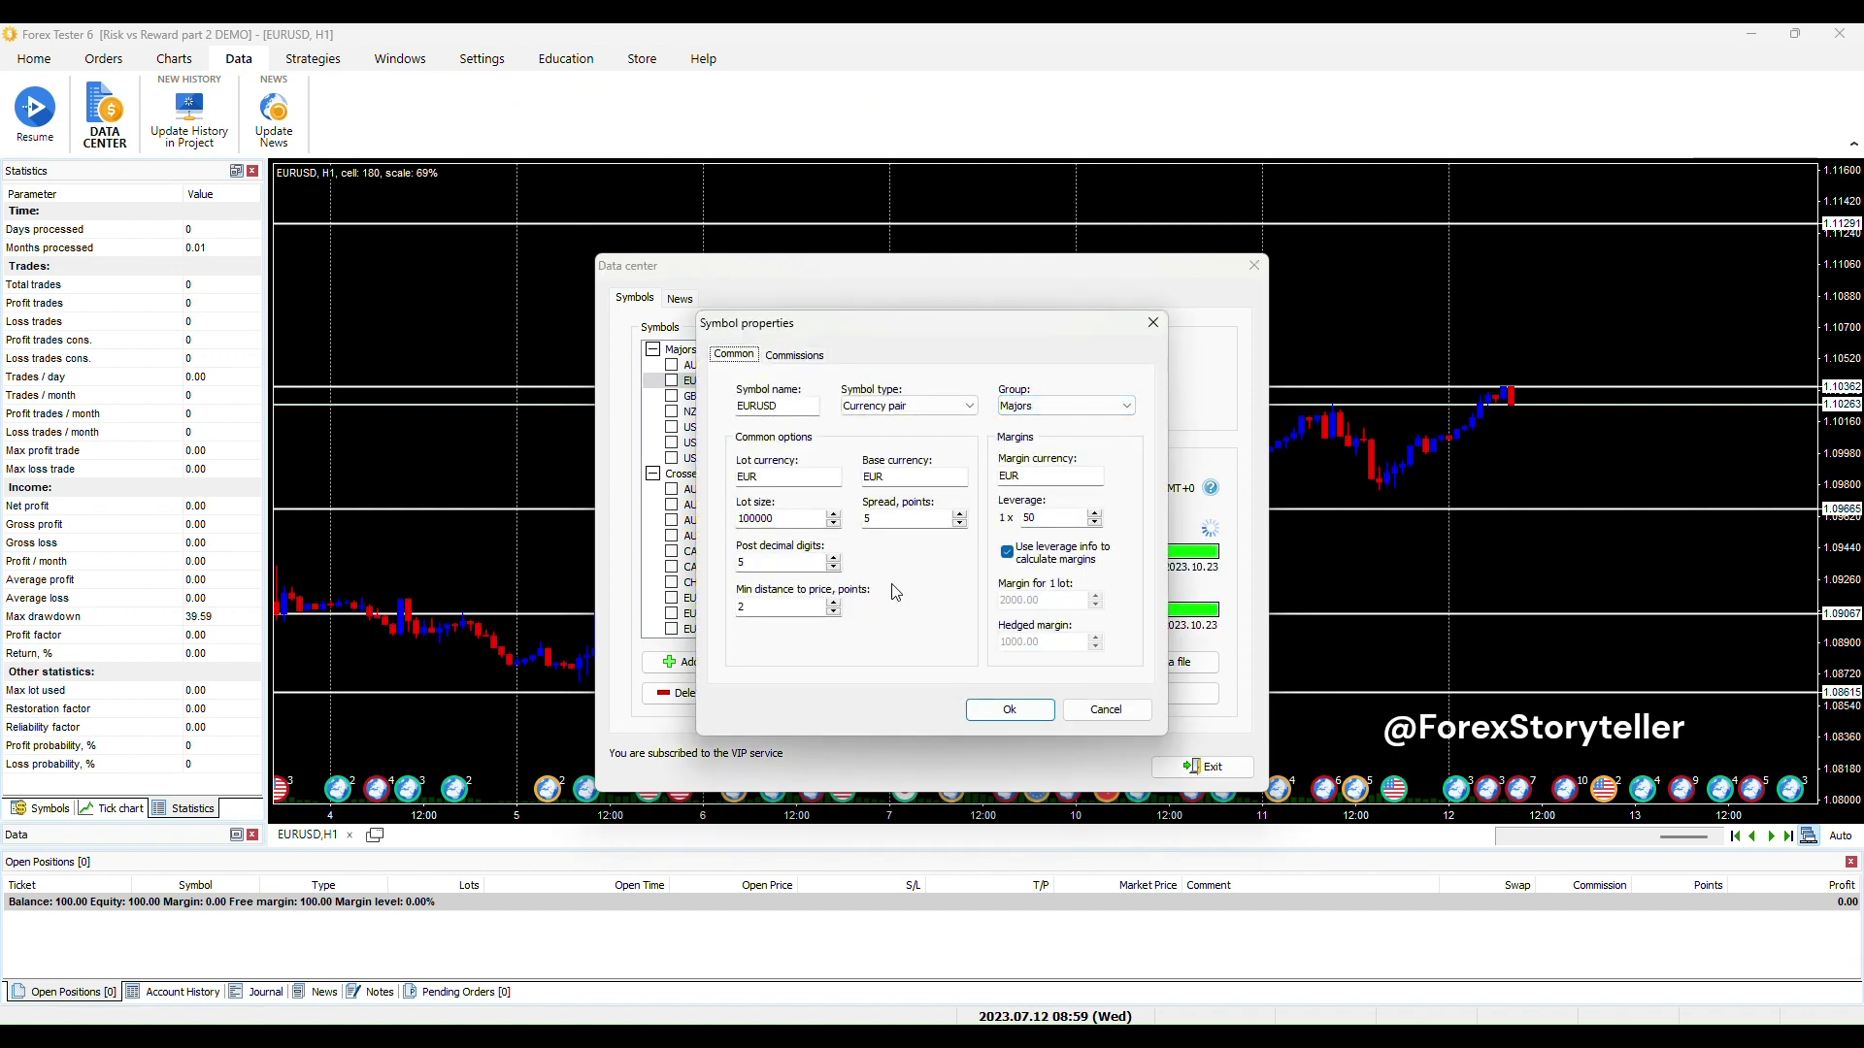
left_click(961, 524)
Step: Set EURUSD's commission to 2.00 USD per lot, swap long to 0.0002 and swap short to 0.0006 points, and save the properties
left_click(795, 356)
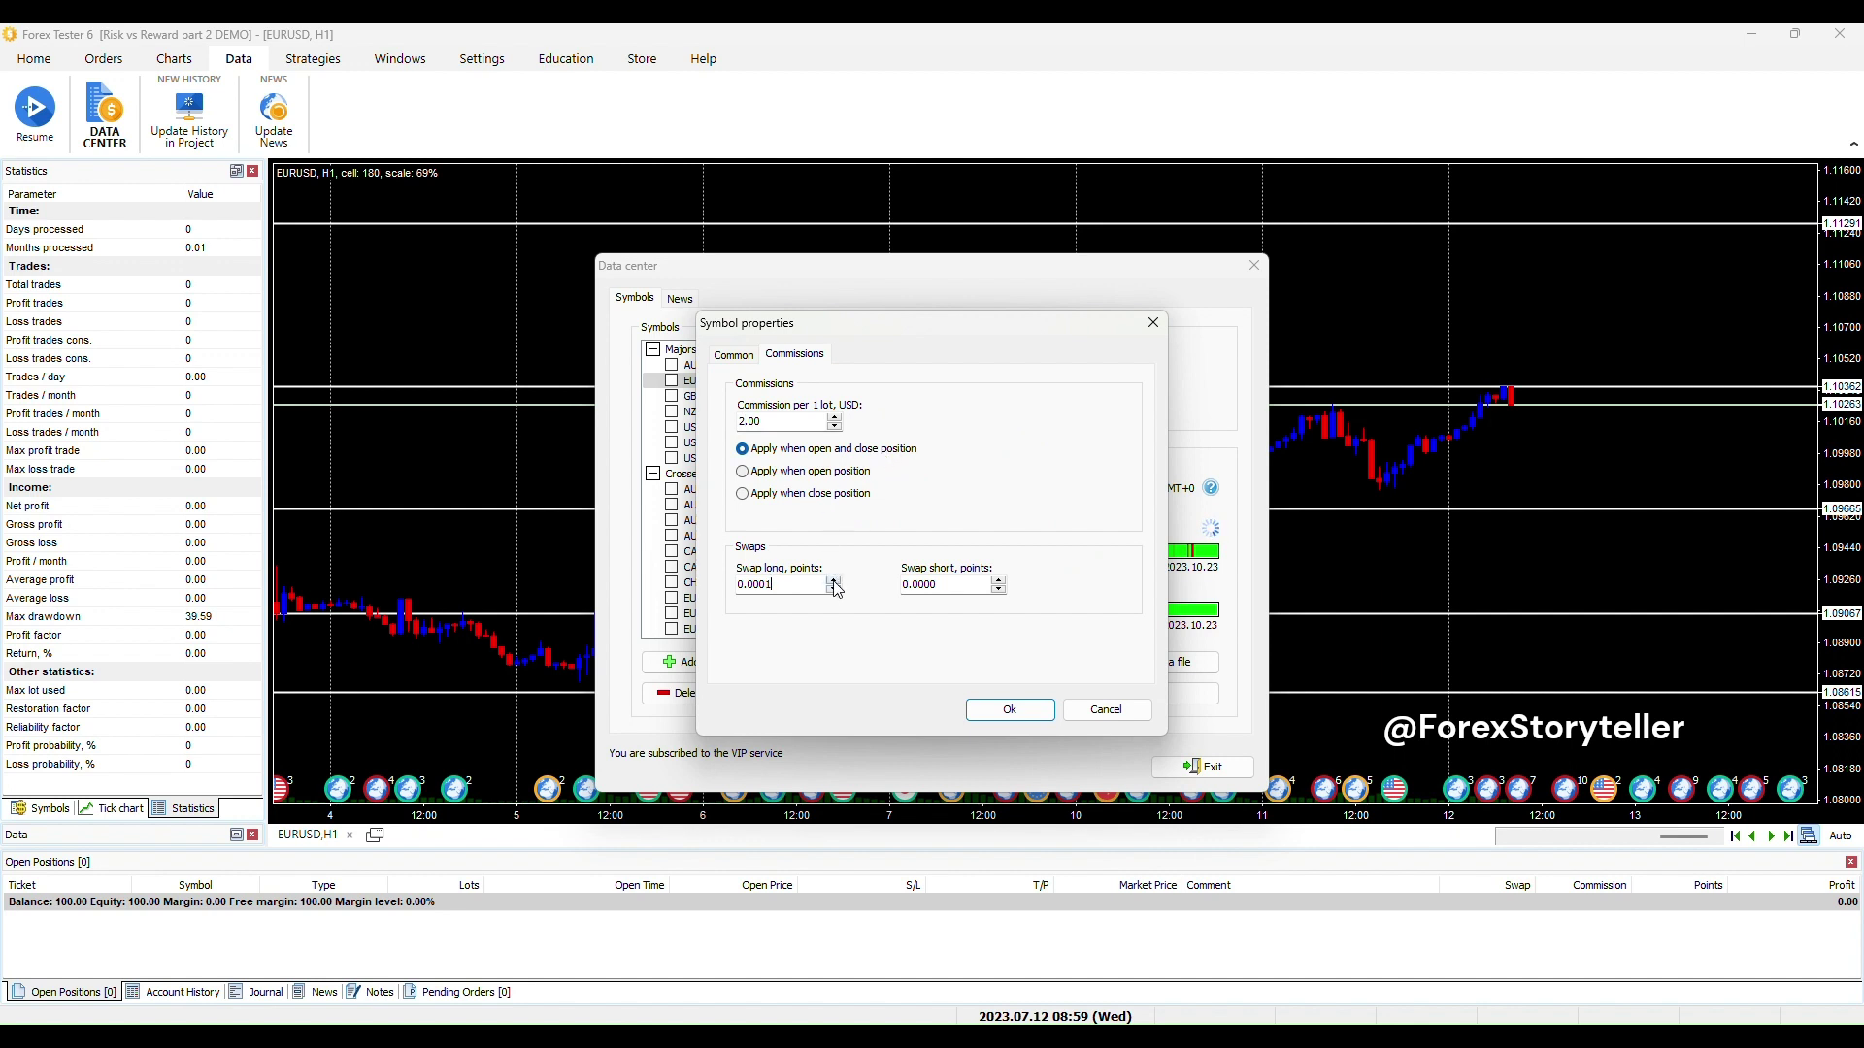
left_click(997, 582)
left_click(1009, 708)
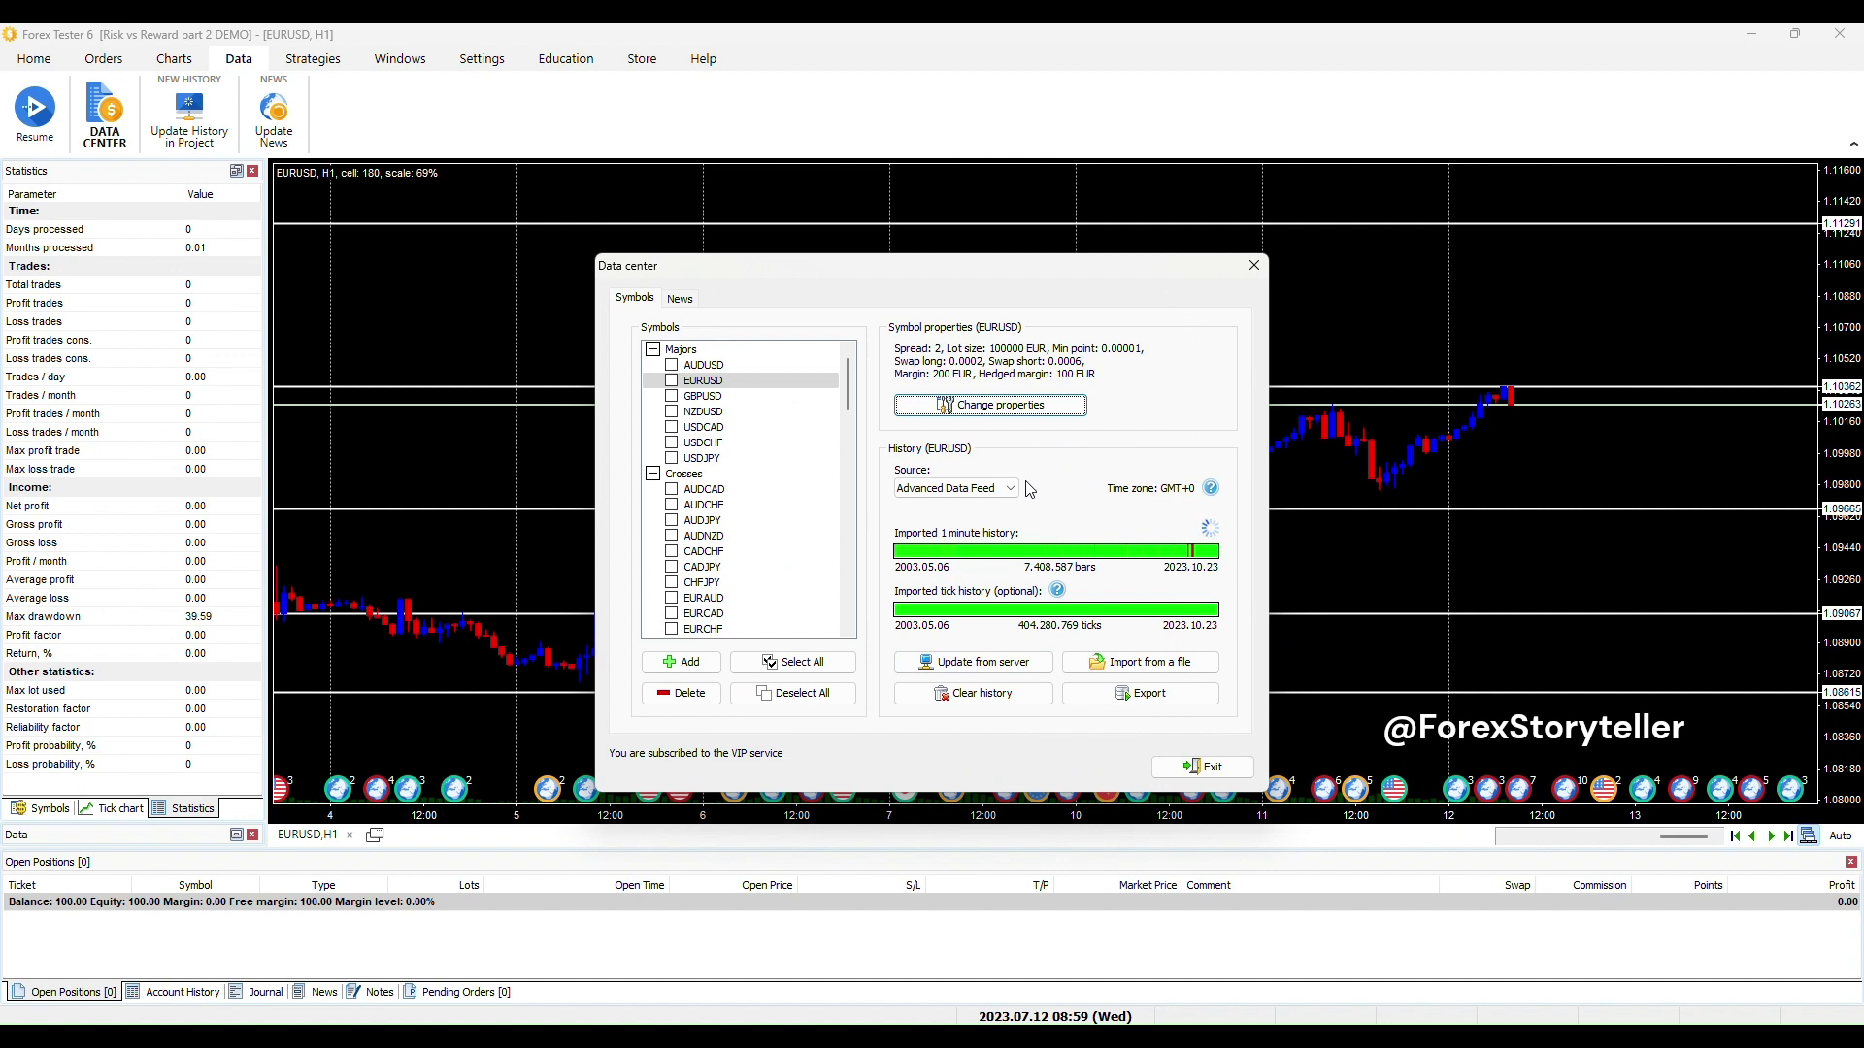
left_click(1211, 770)
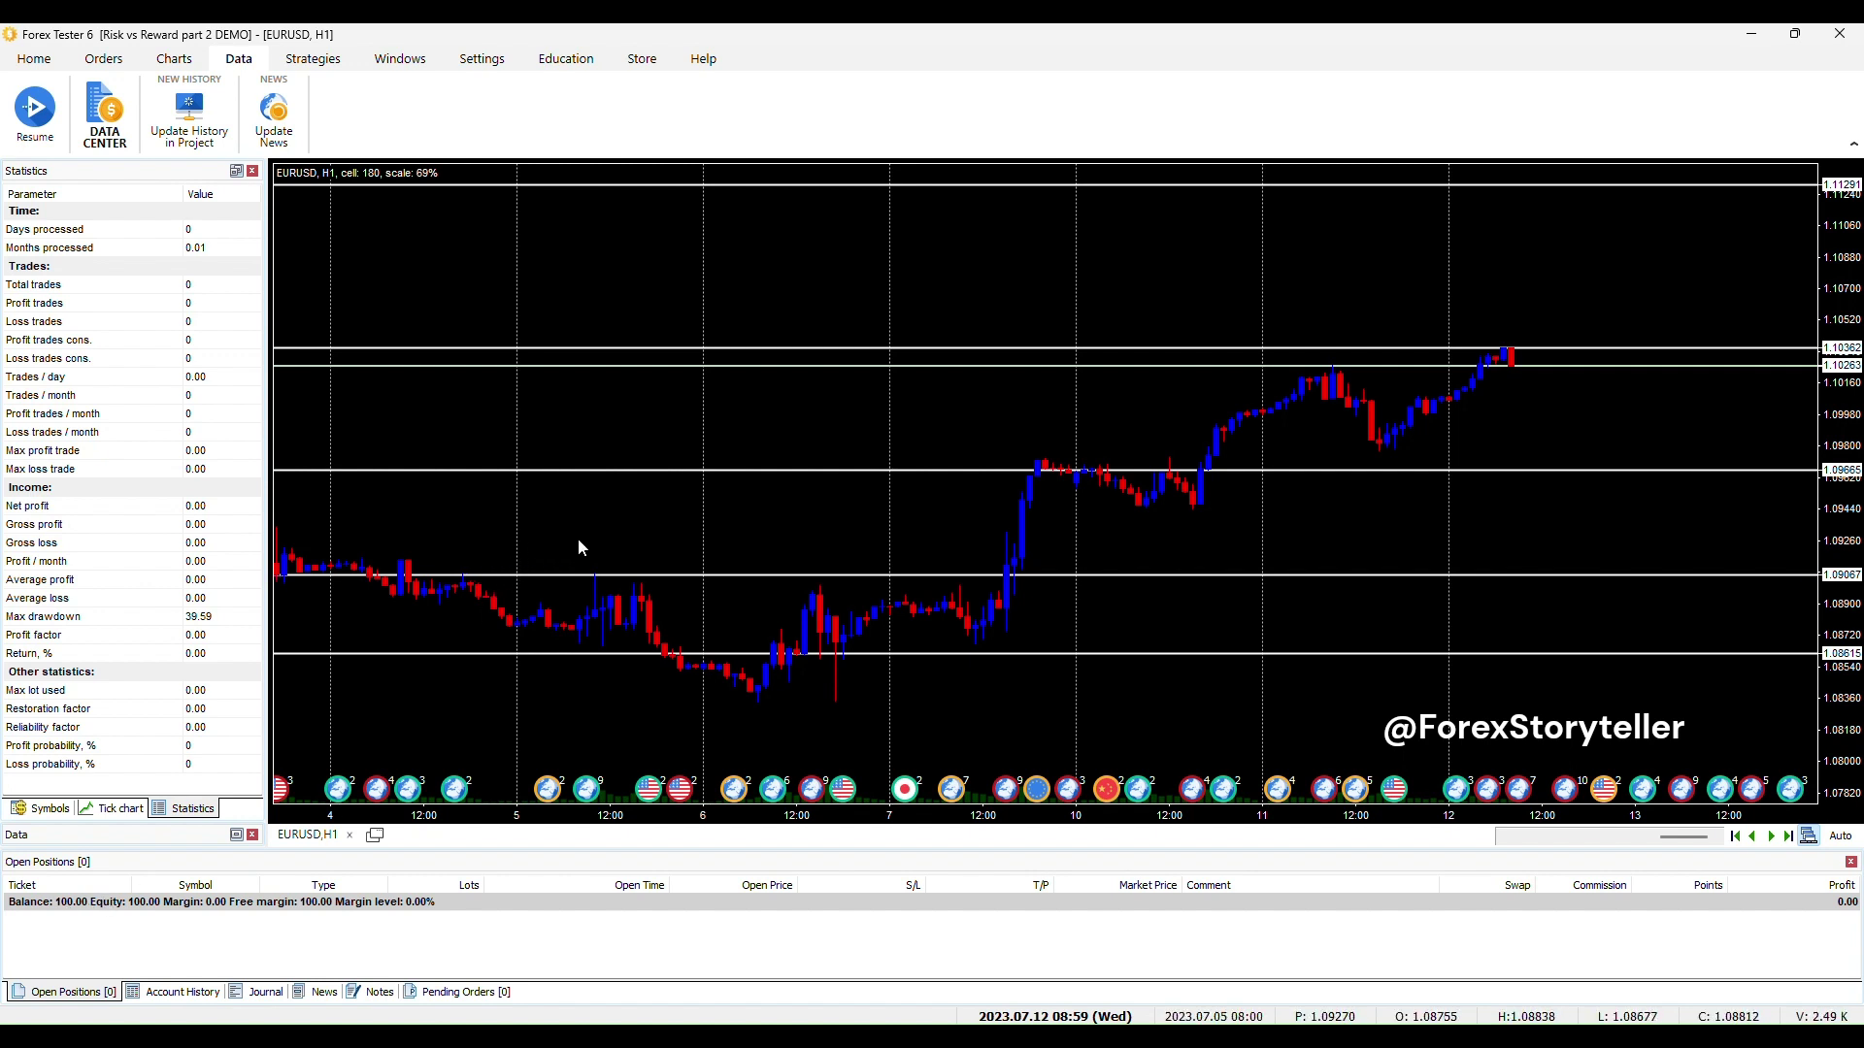
left_click_drag(898, 420, 877, 490)
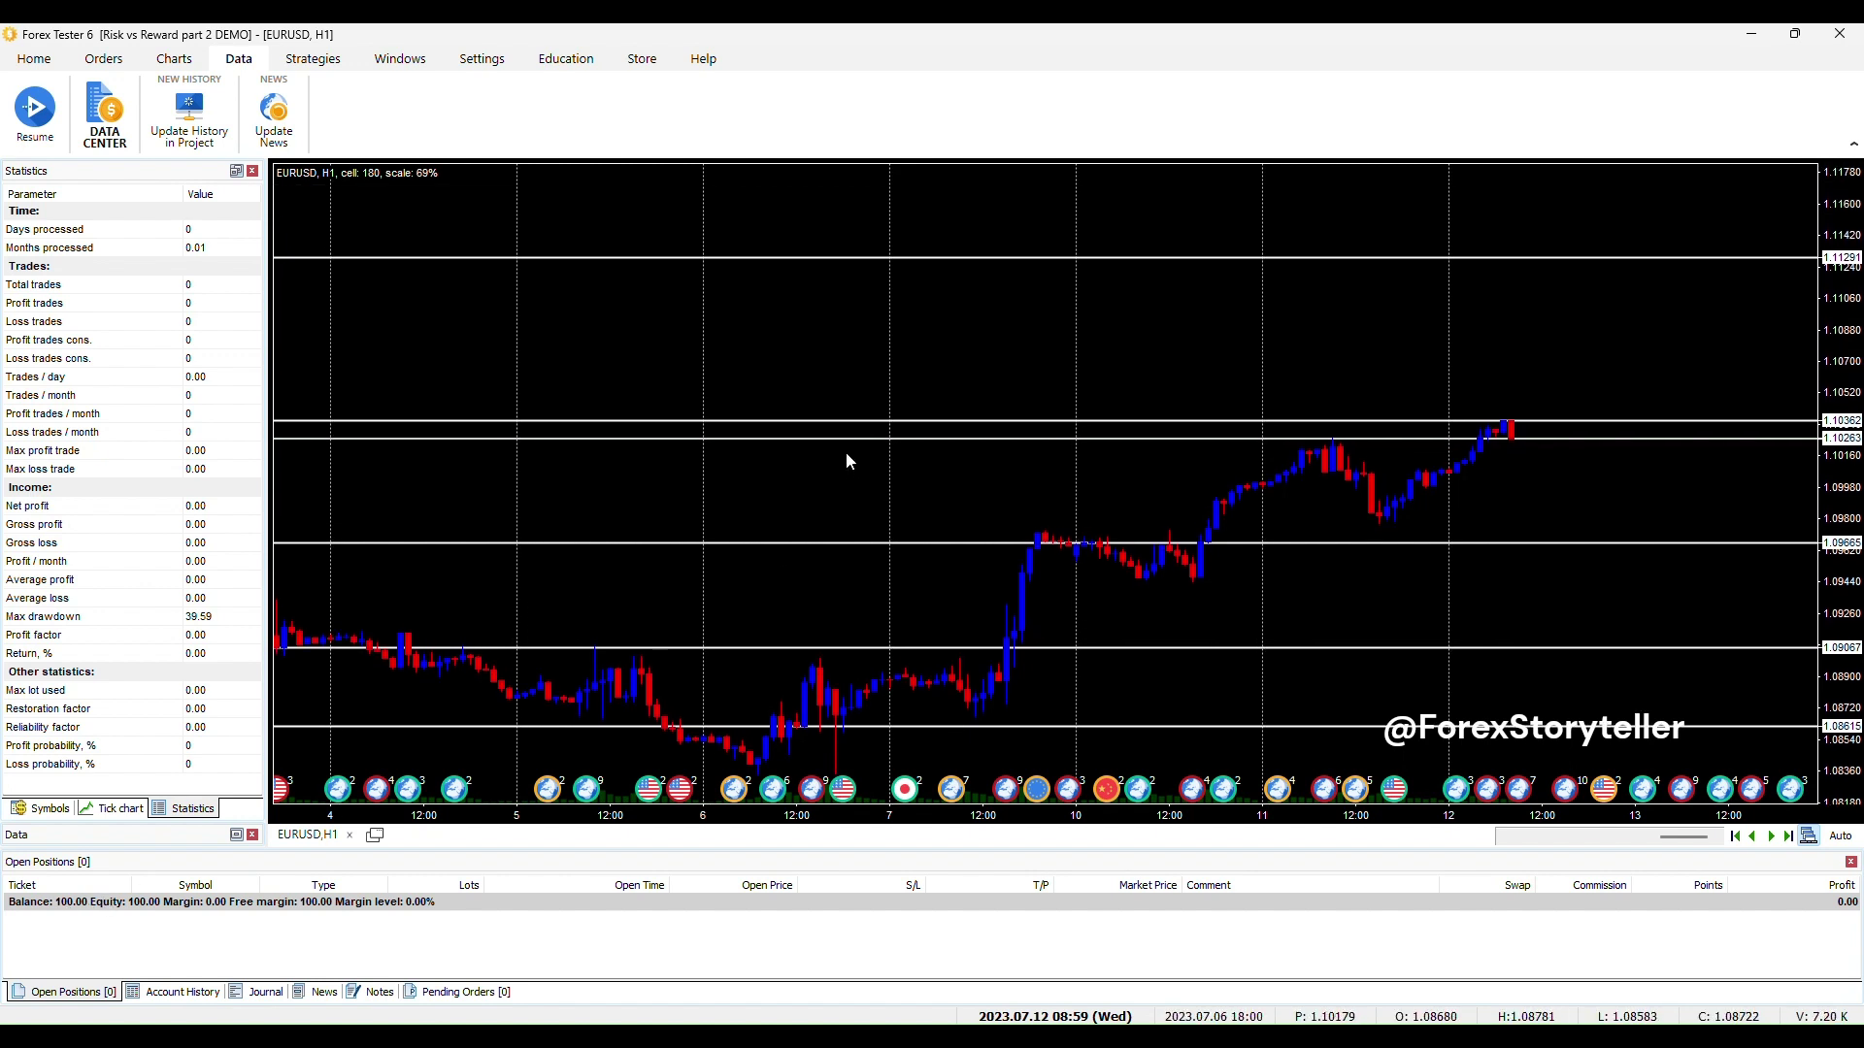
mouse_move(1144, 488)
left_mouse_down()
mouse_move(1101, 505)
mouse_move(1121, 481)
left_mouse_up()
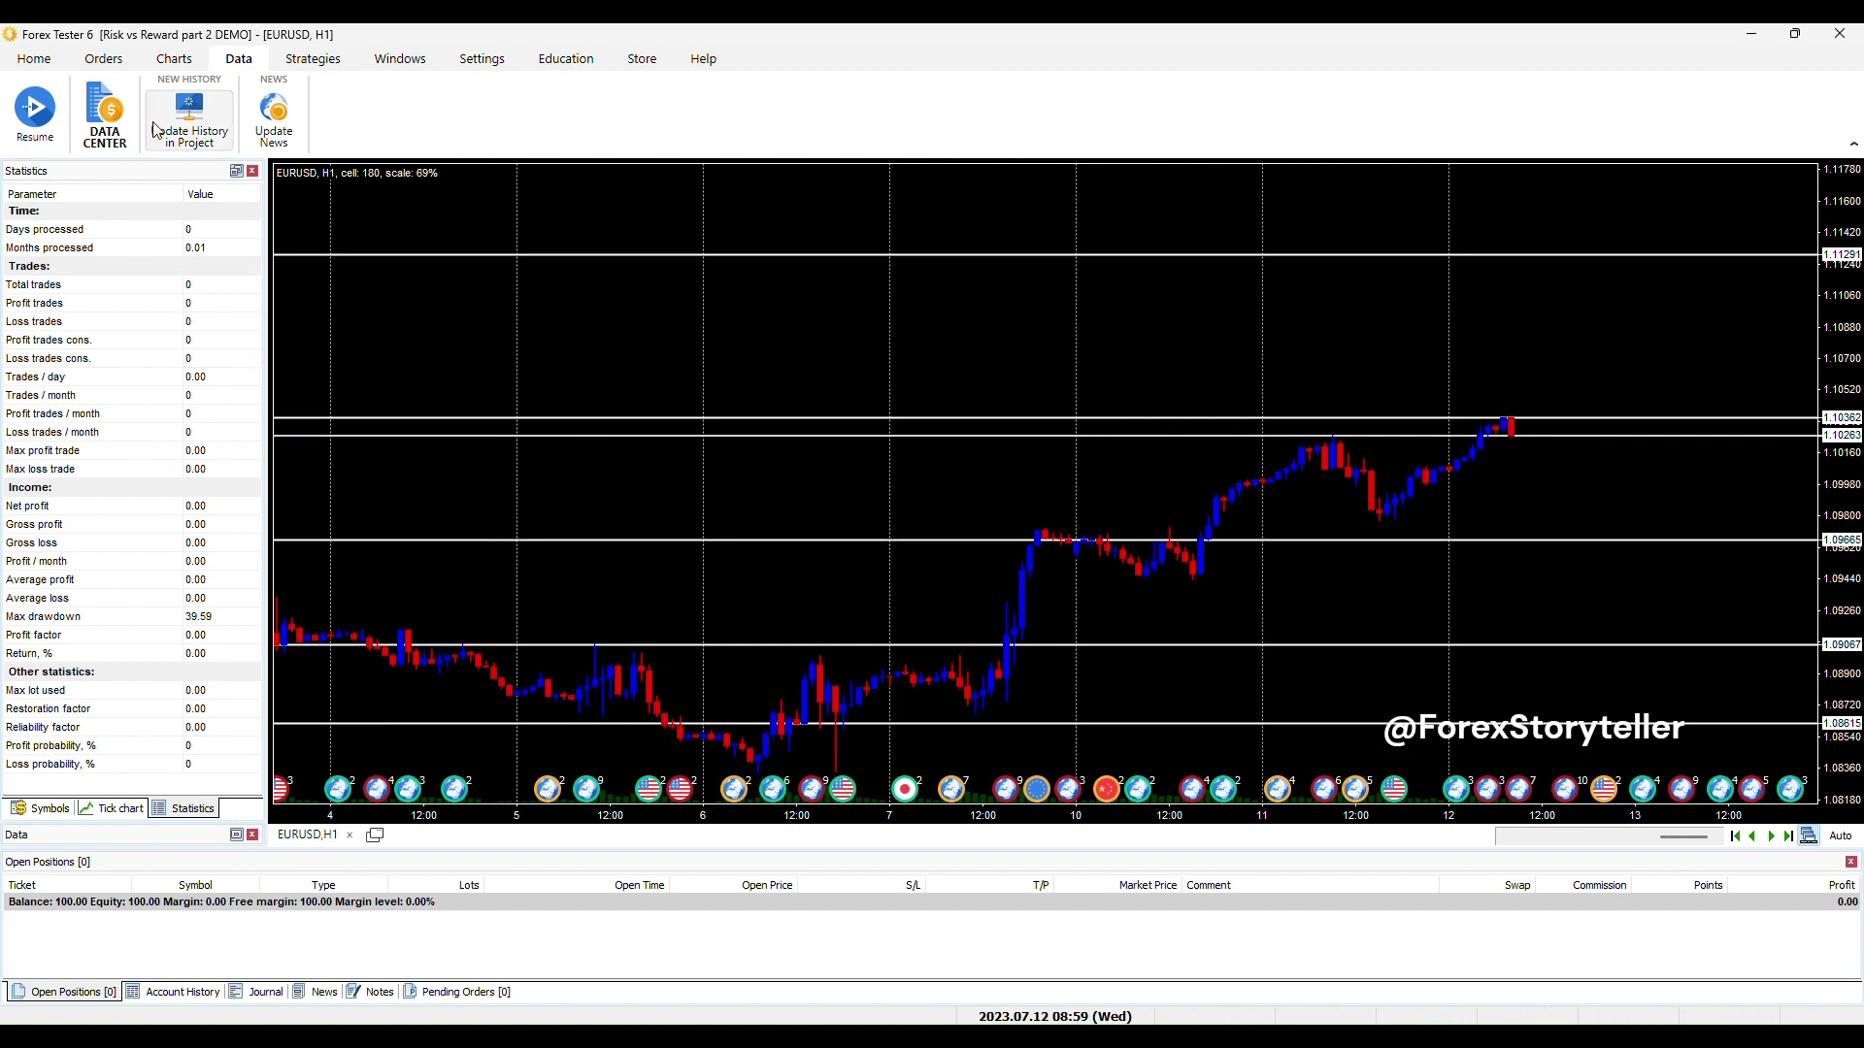
Step: Examine EURUSD's earlier price action against the horizontal levels on the H1, D1 and H4 timeframes, ending on H1
left_click(39, 60)
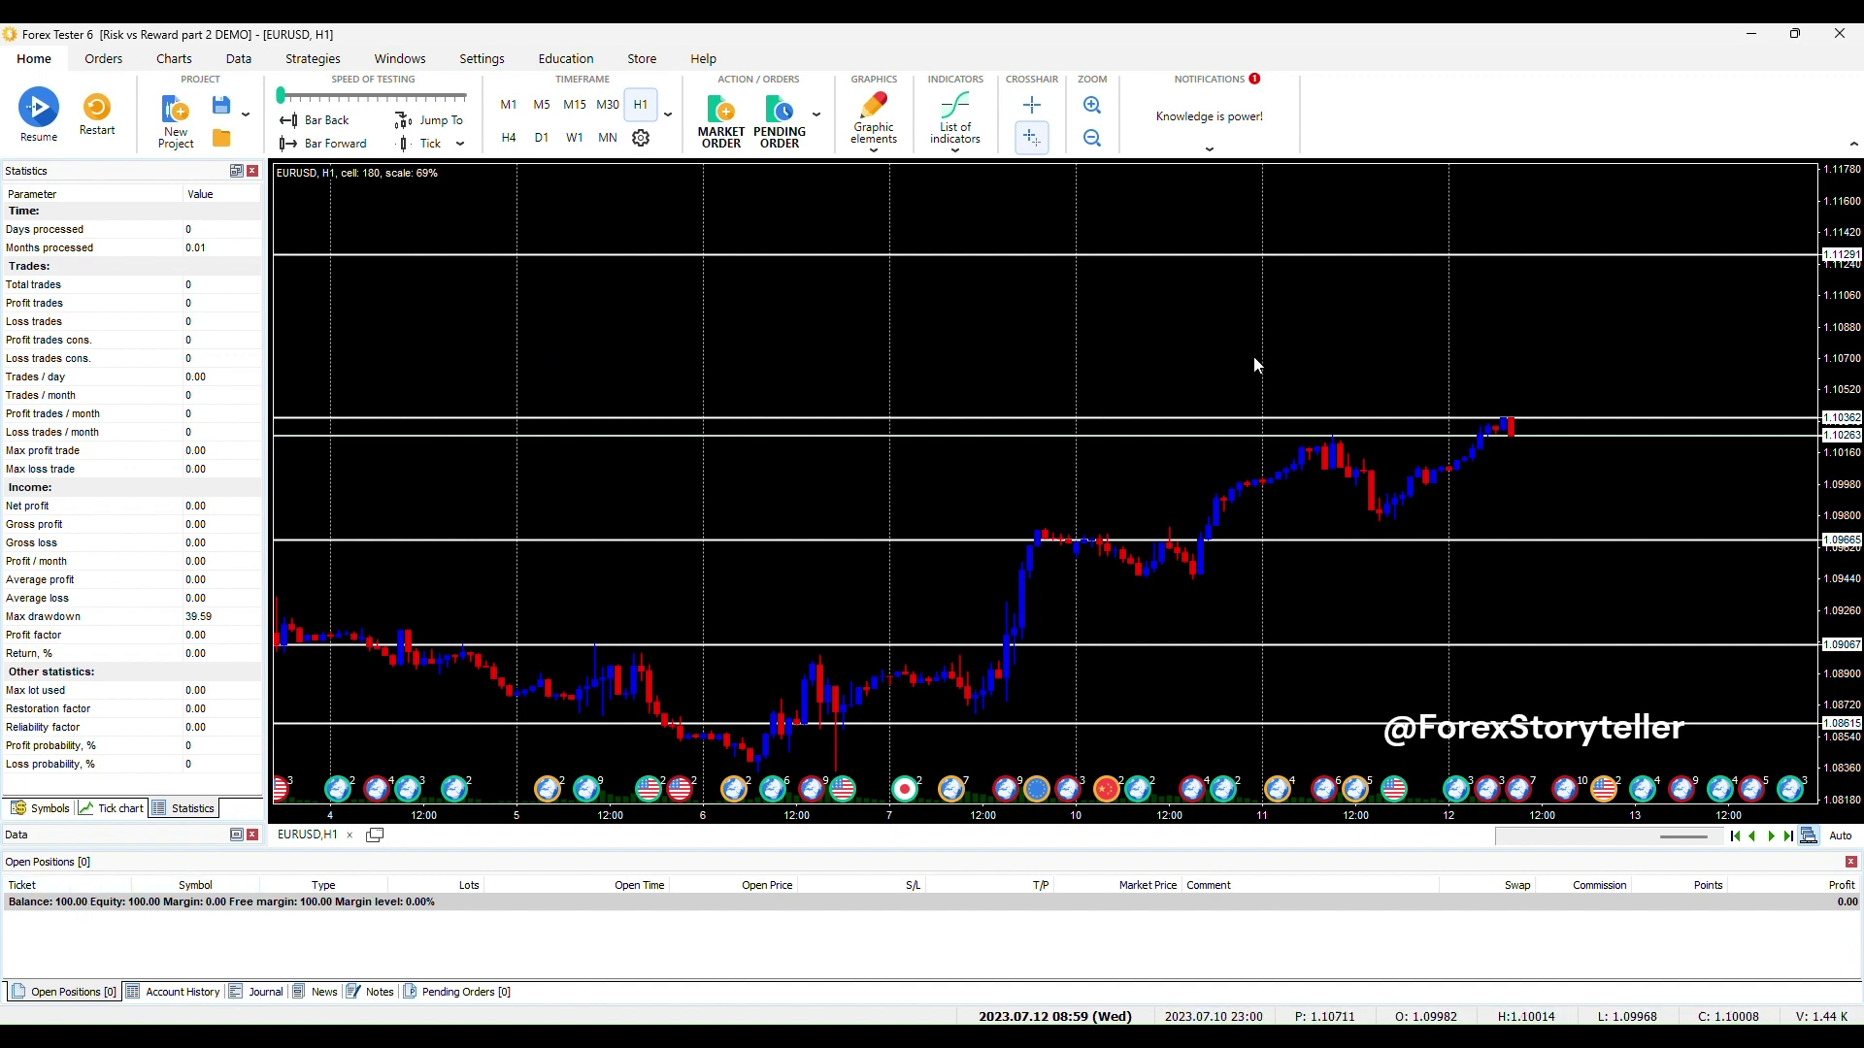
left_click_drag(1405, 360, 1393, 354)
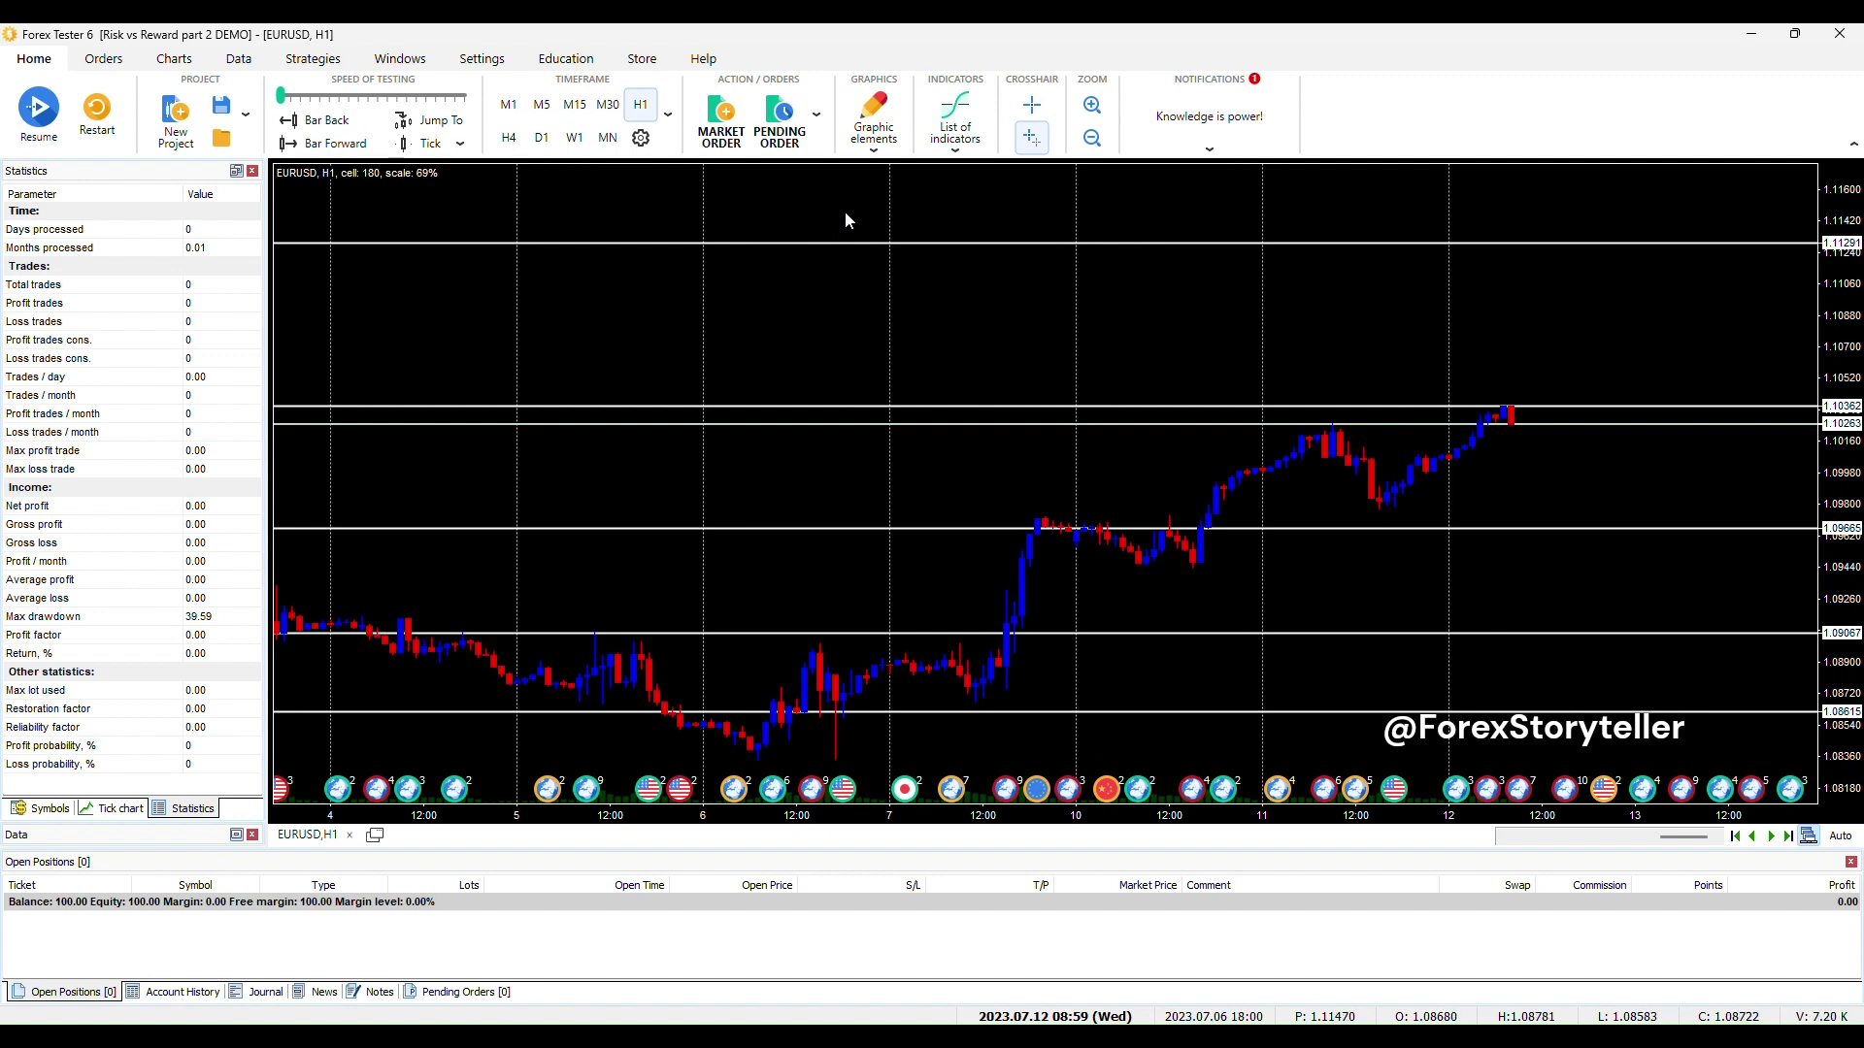
left_click_drag(1101, 308, 1079, 346)
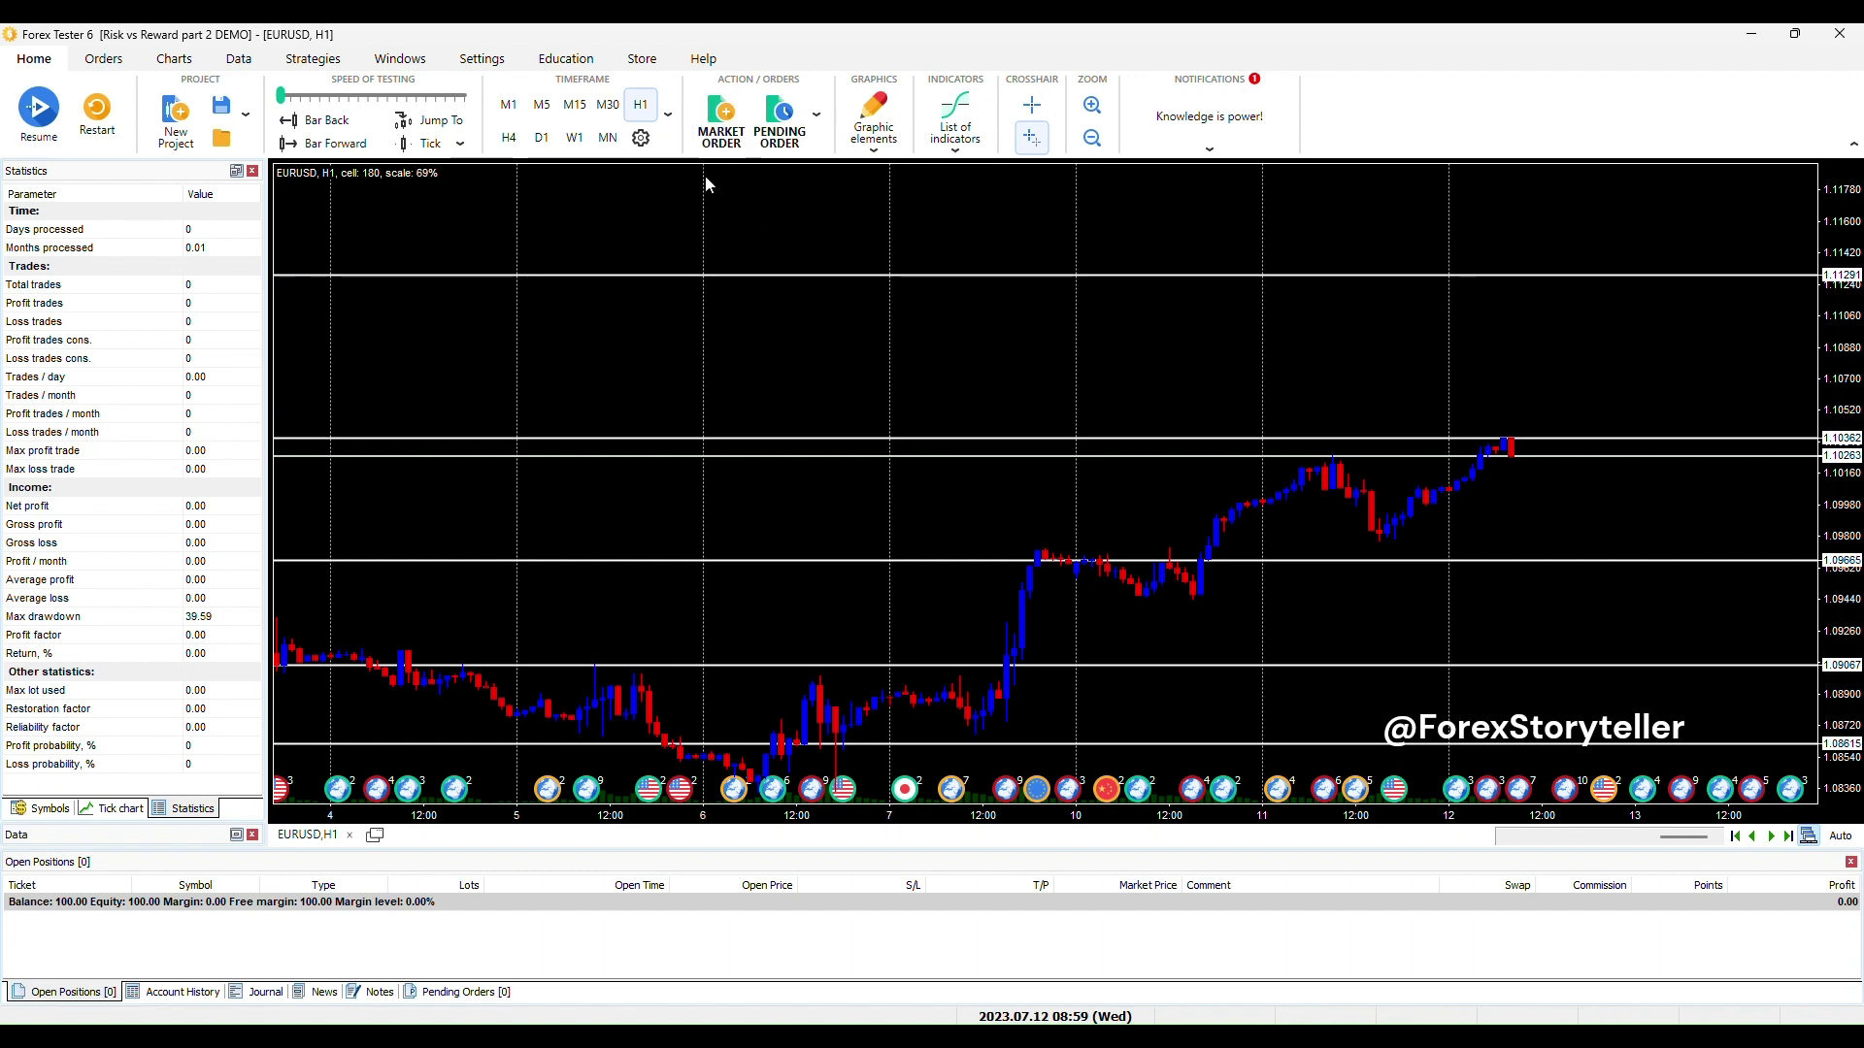
left_click_drag(704, 175, 958, 338)
scroll(790, 347, "down", 5)
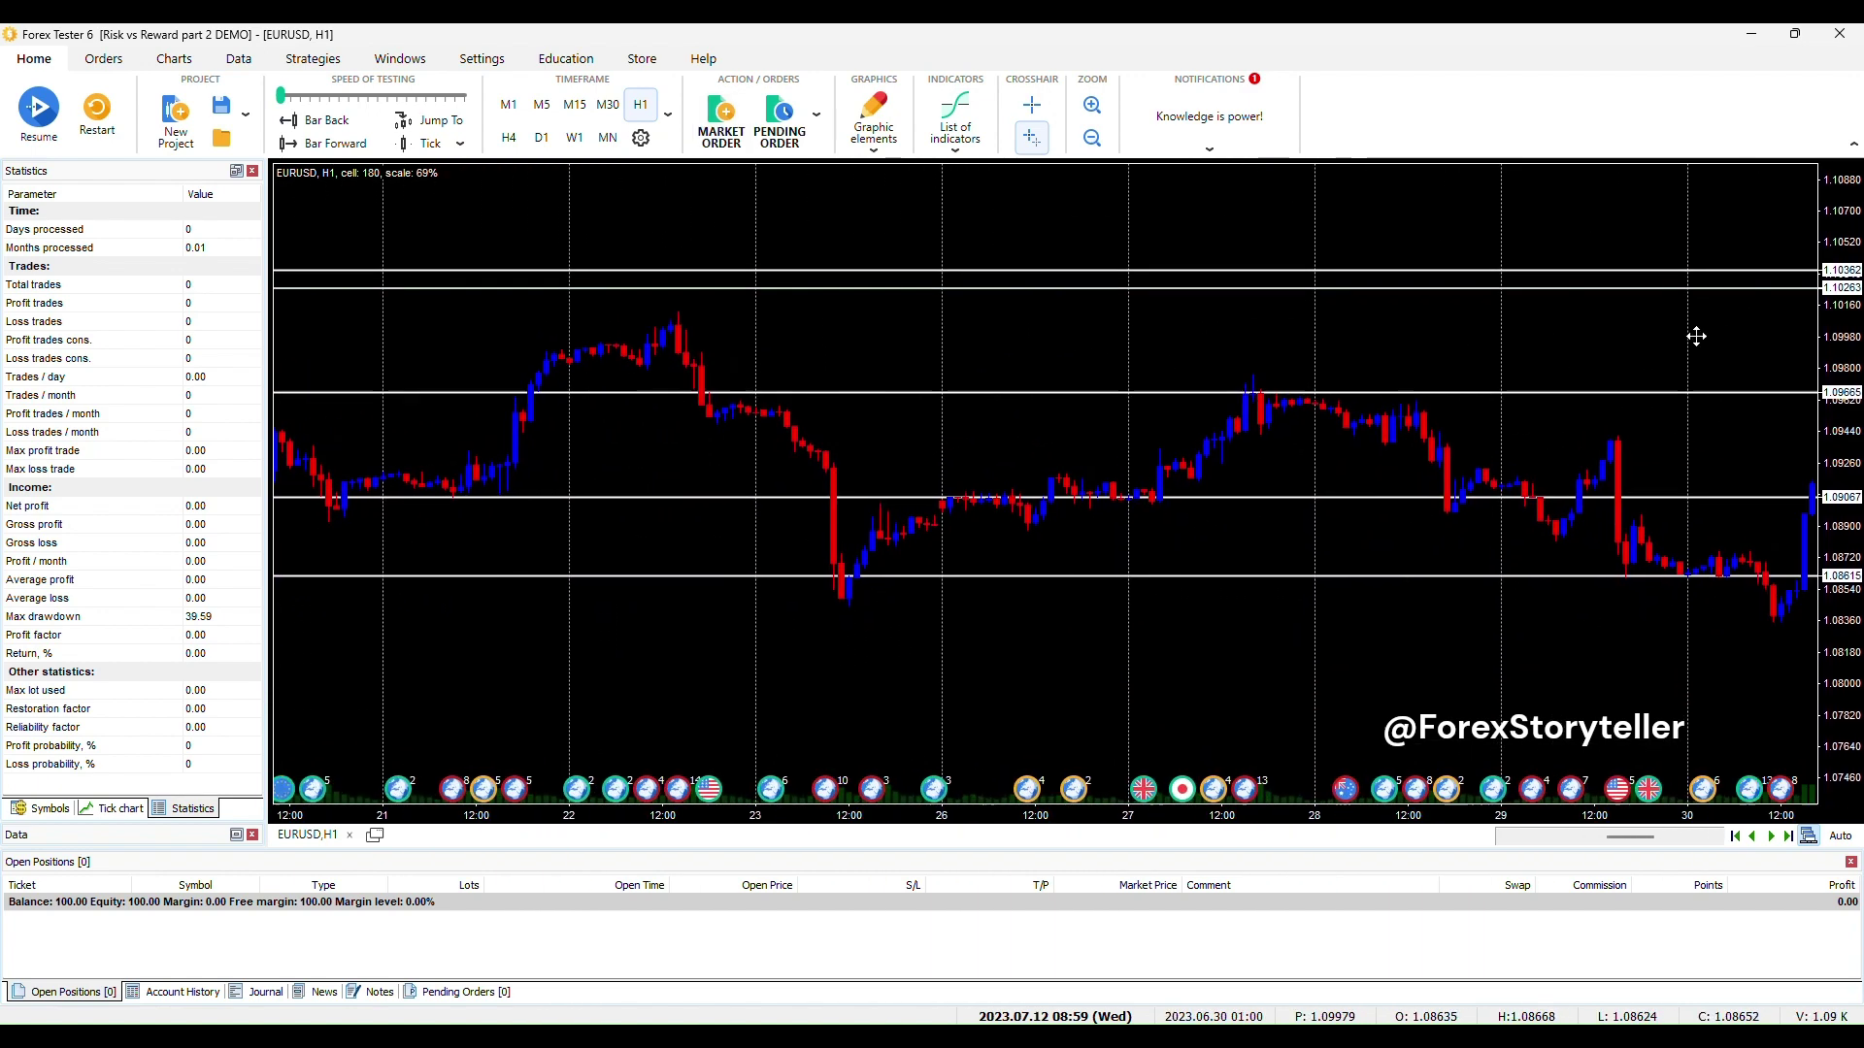
scroll(939, 382, "down", 1)
scroll(1210, 304, "up", 4)
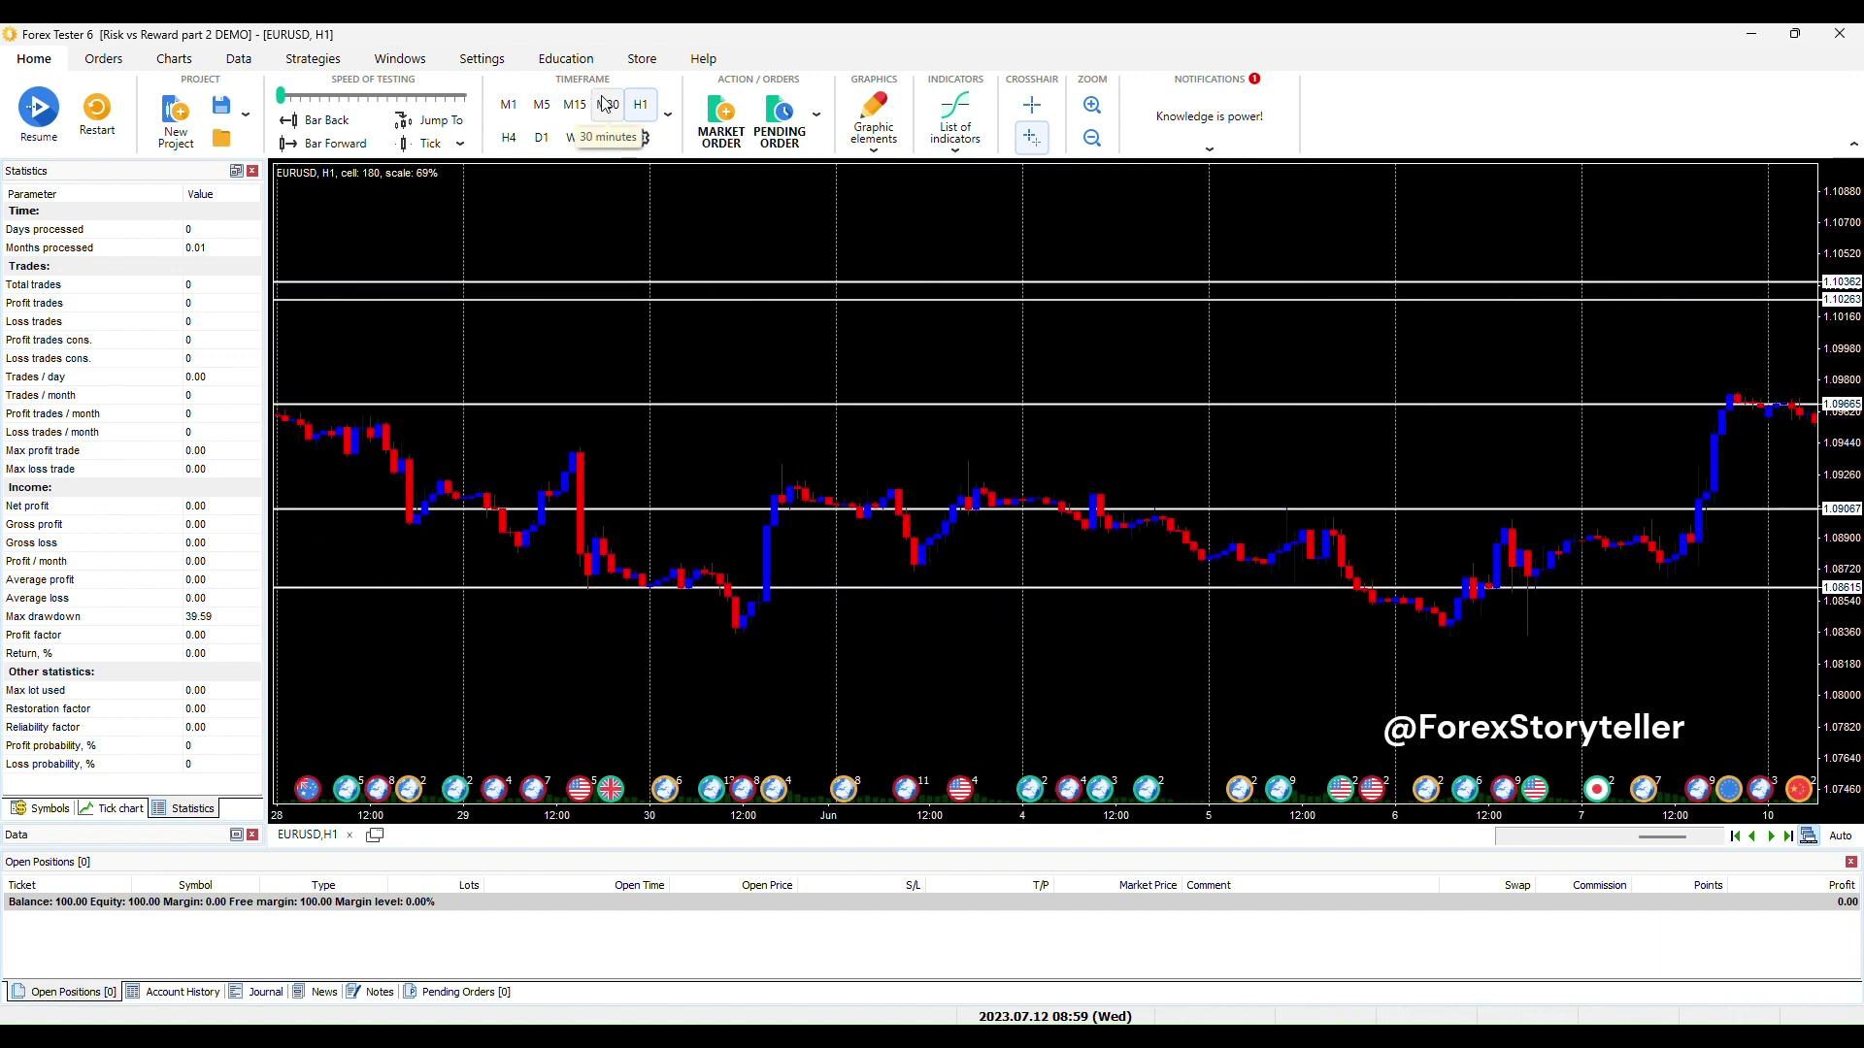
left_click(541, 142)
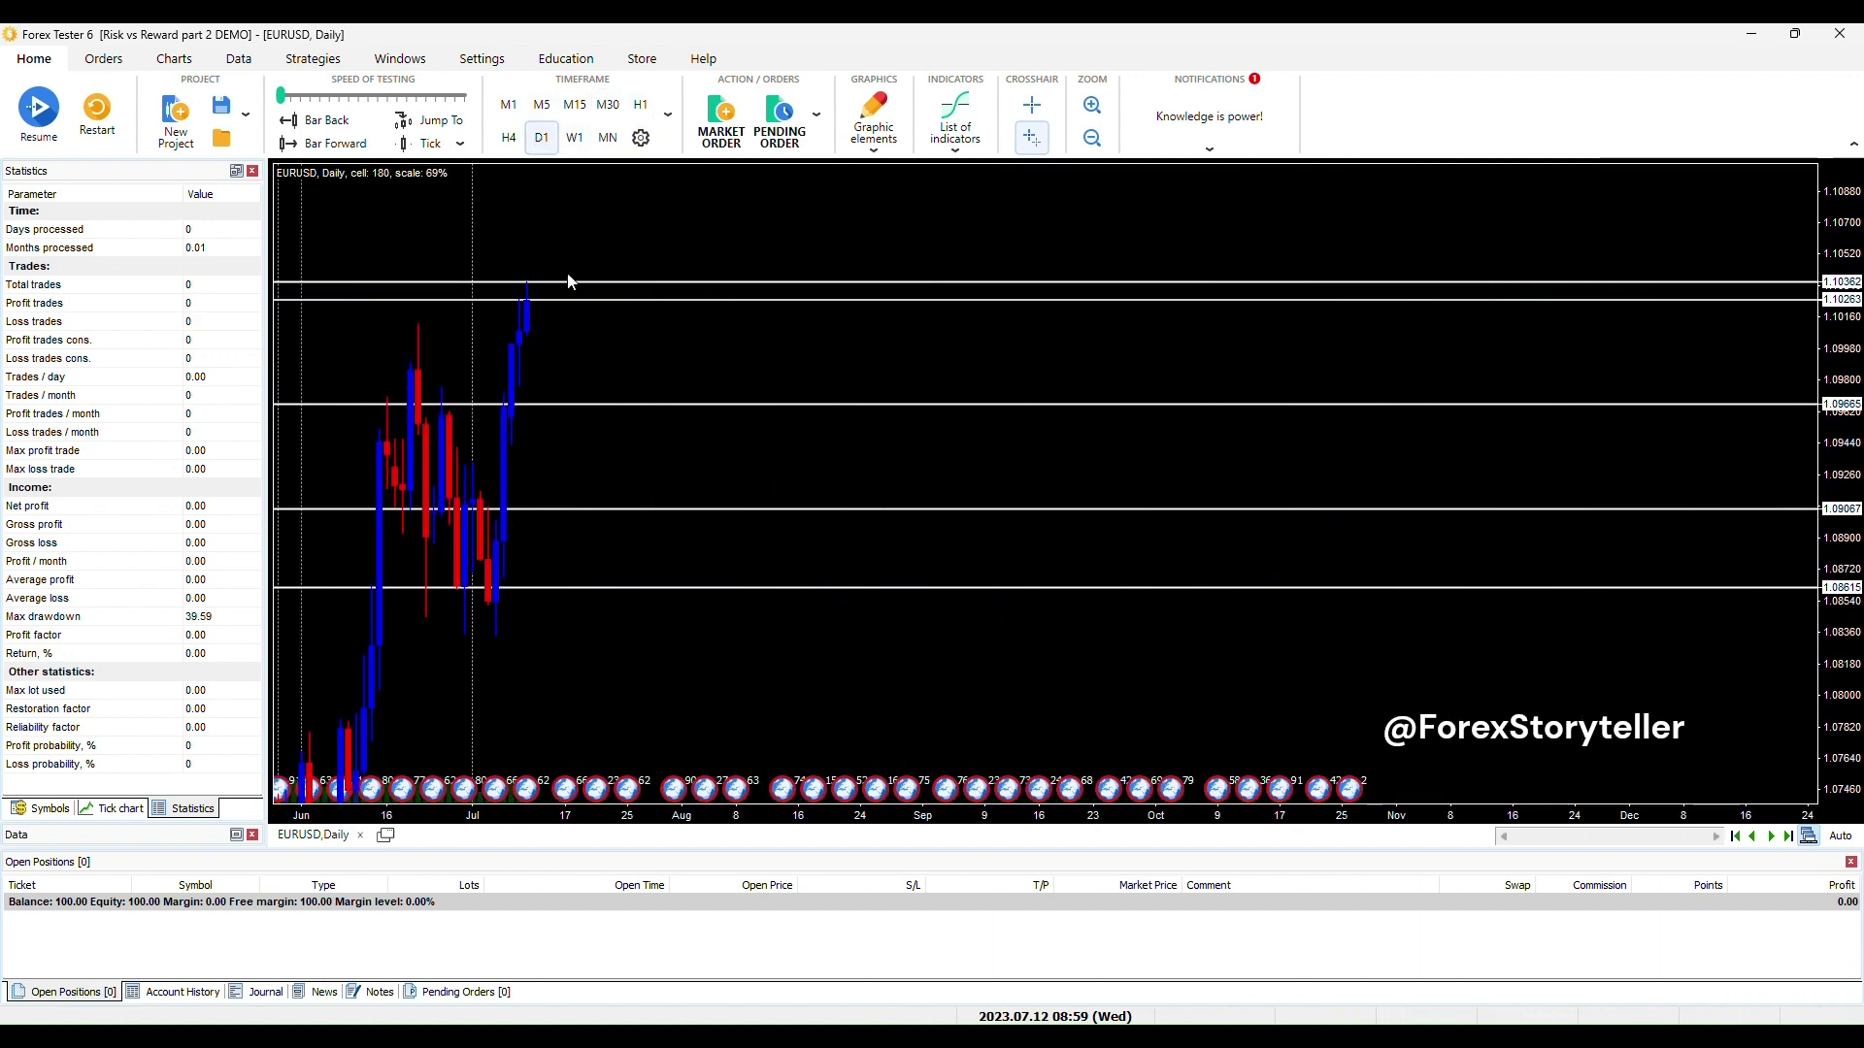
left_click_drag(583, 281, 1242, 403)
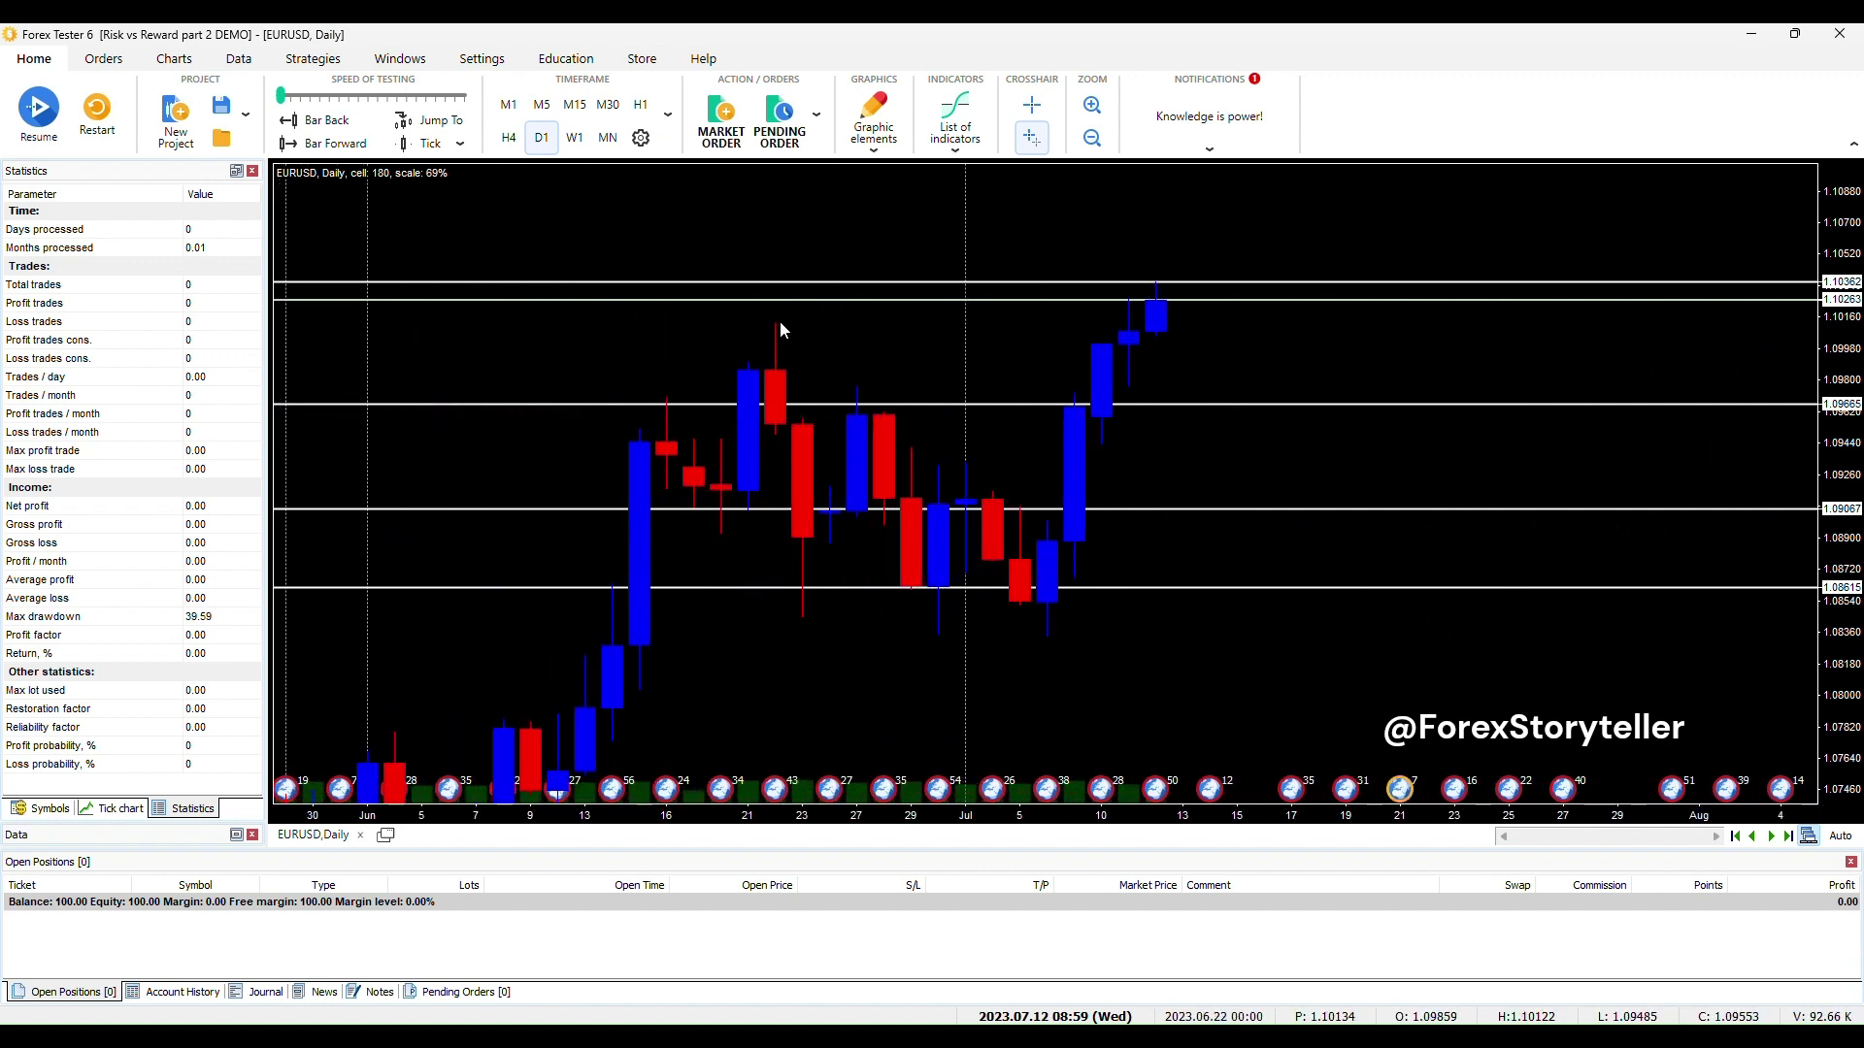
left_click(508, 137)
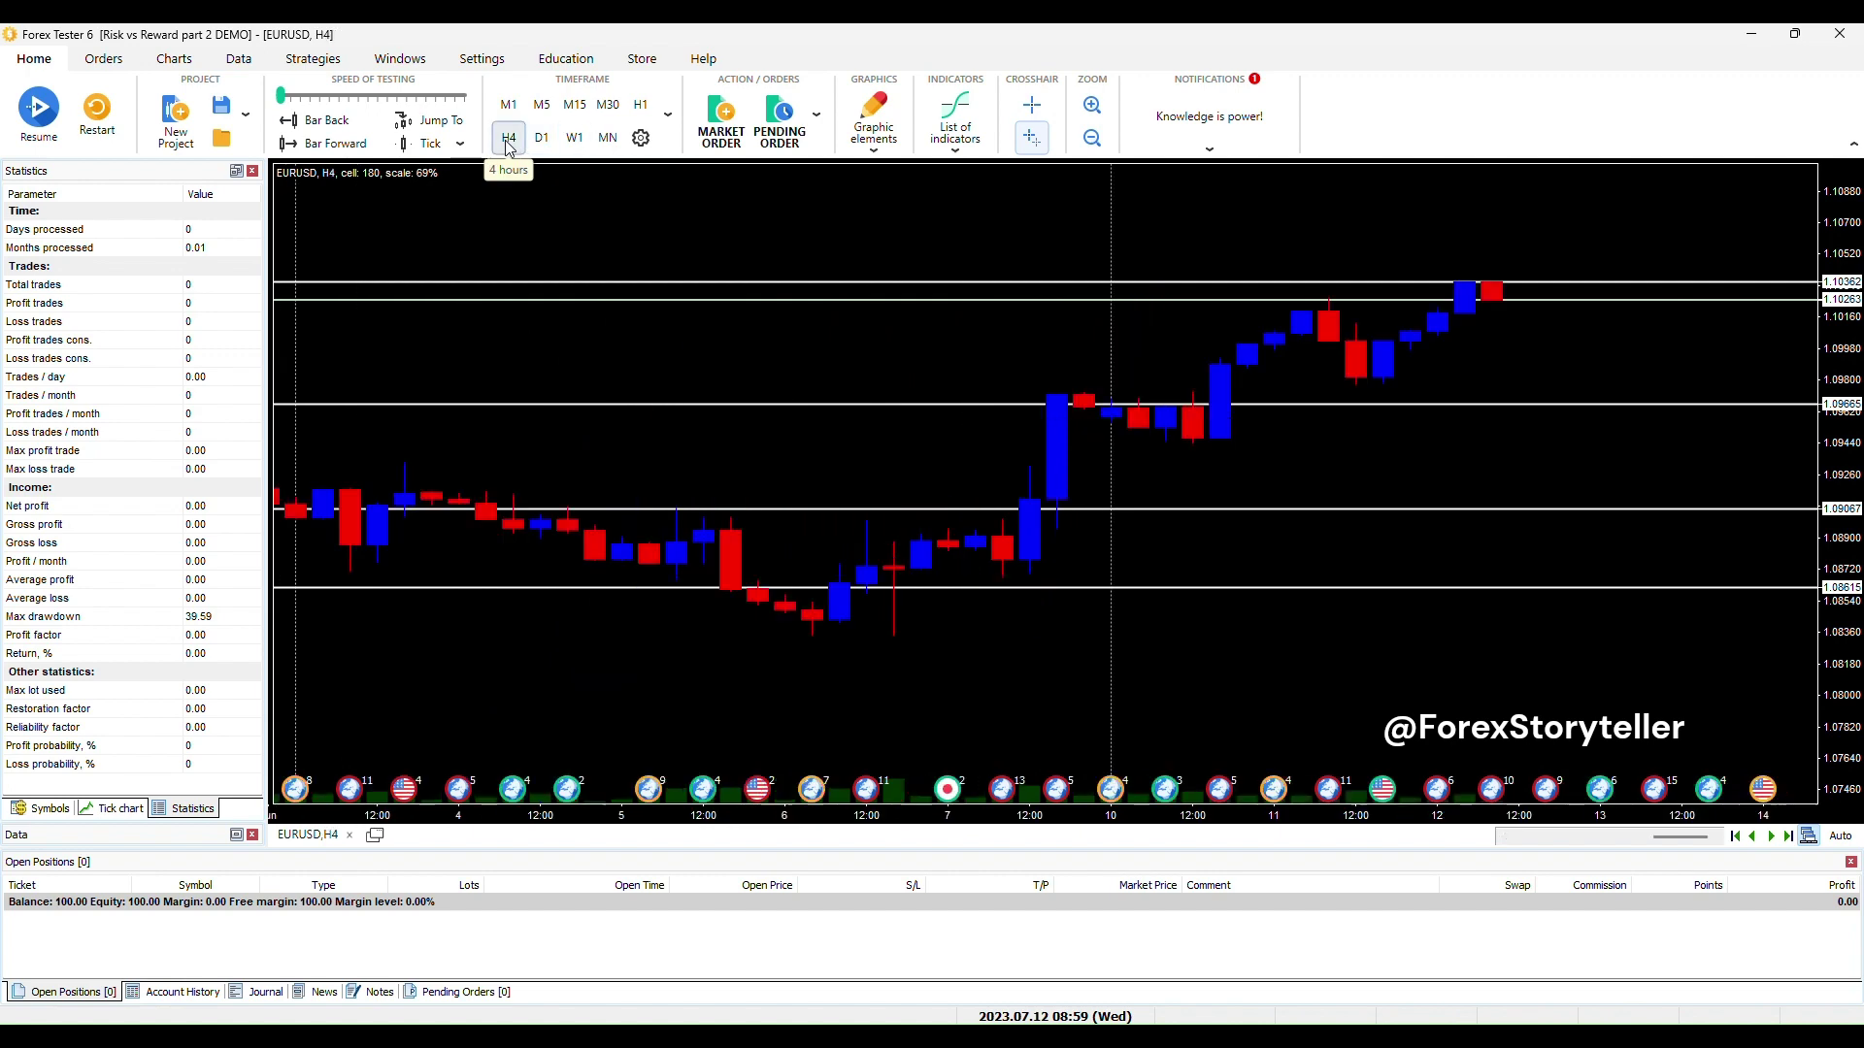
left_click_drag(695, 397, 920, 329)
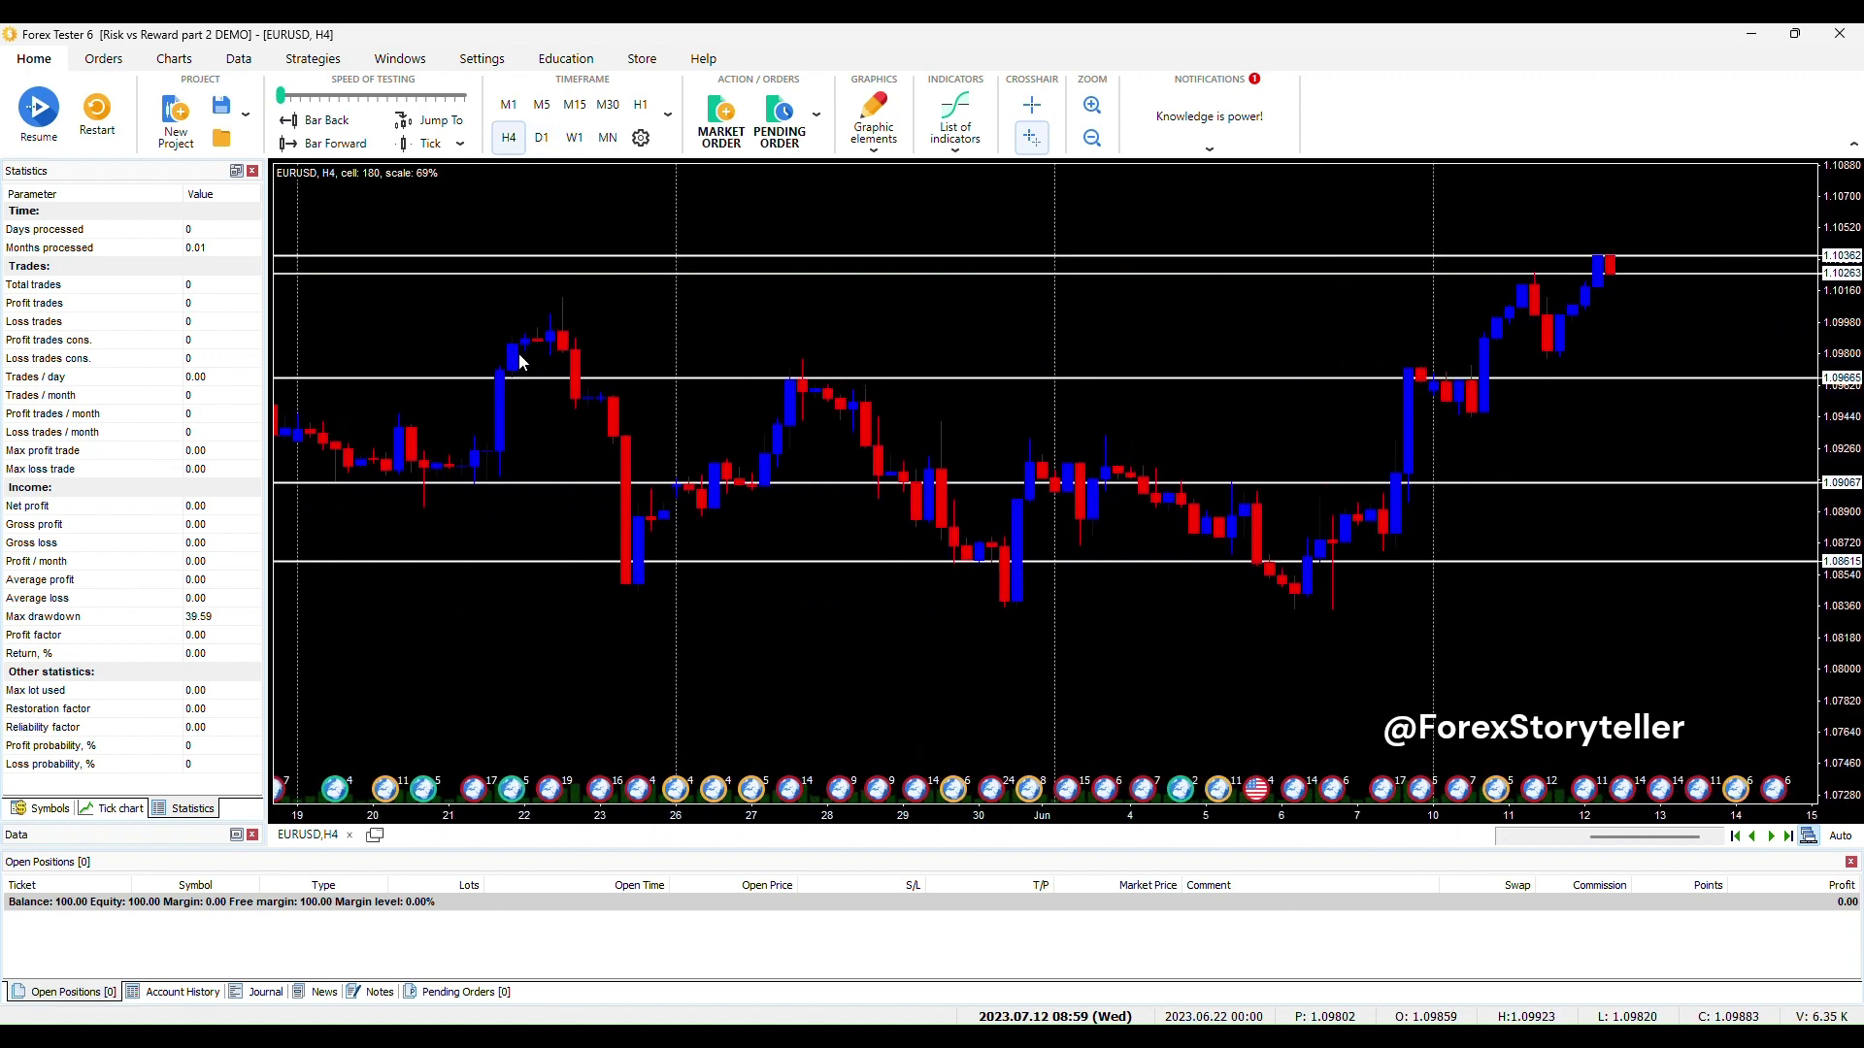
left_click_drag(1223, 313, 1091, 364)
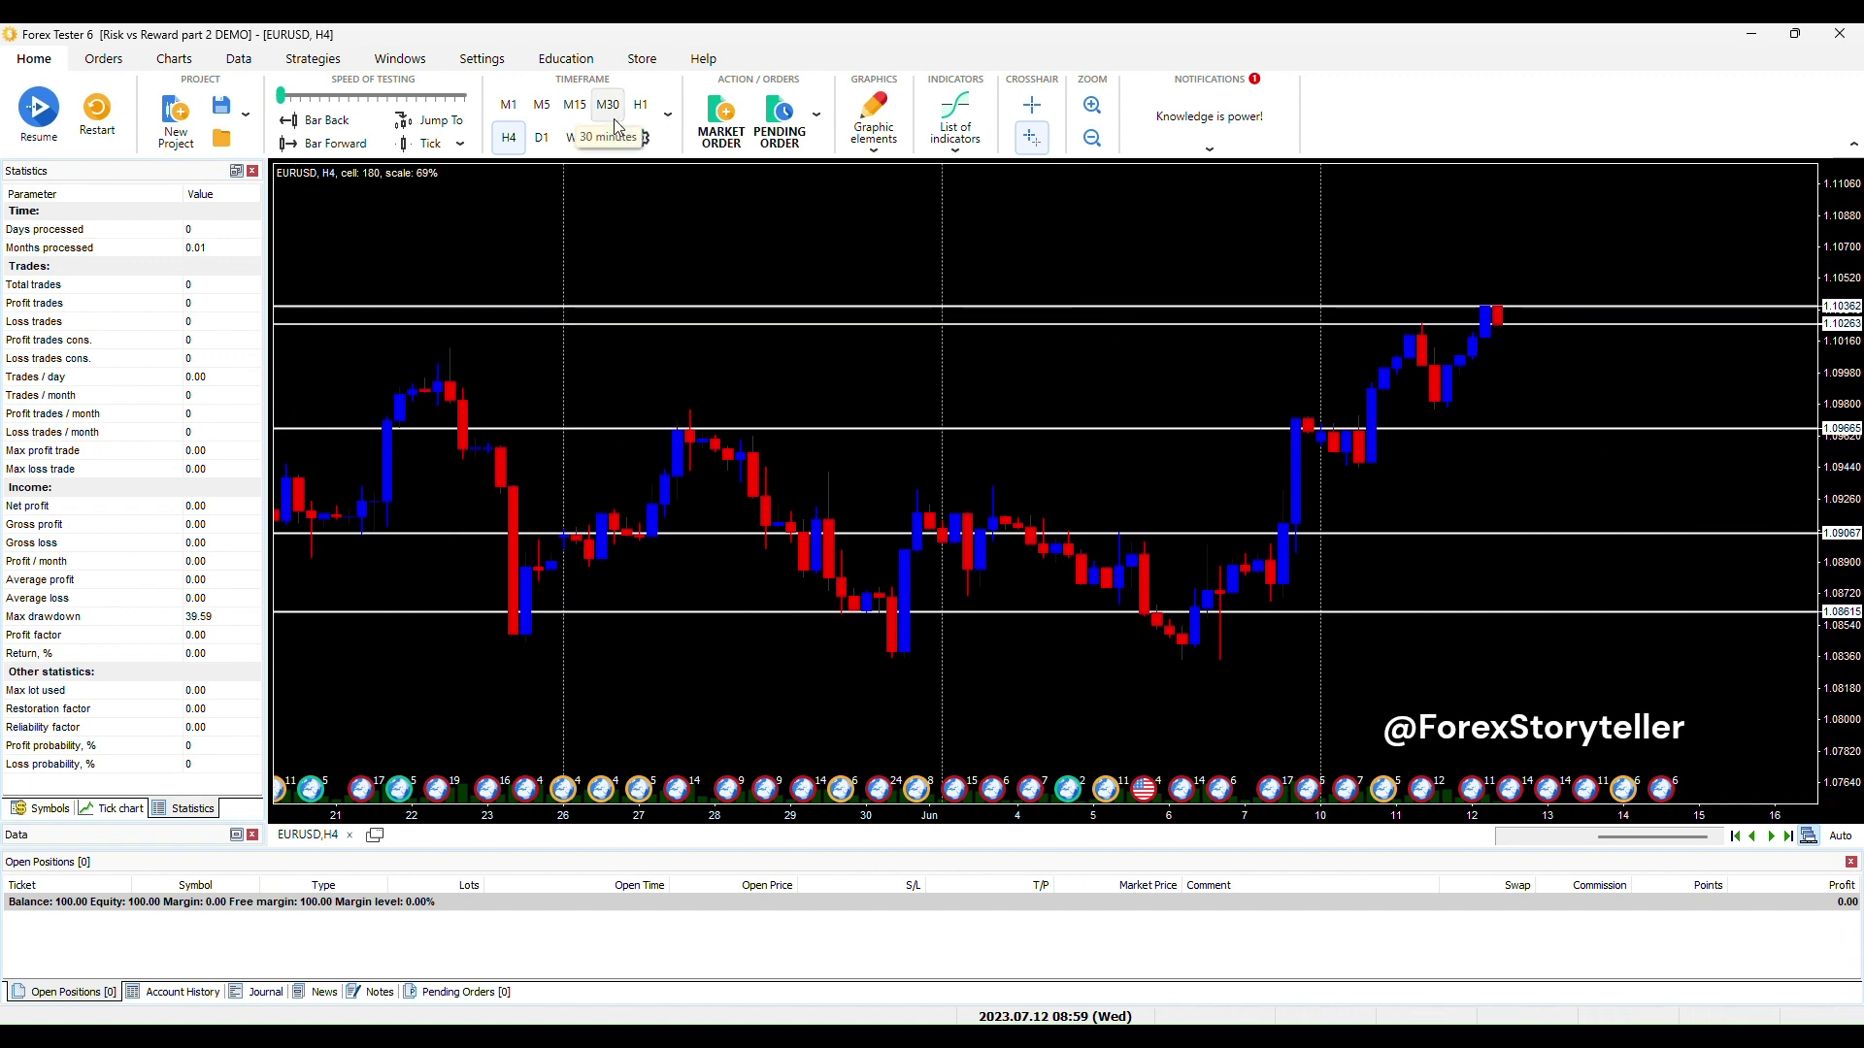
left_click(642, 106)
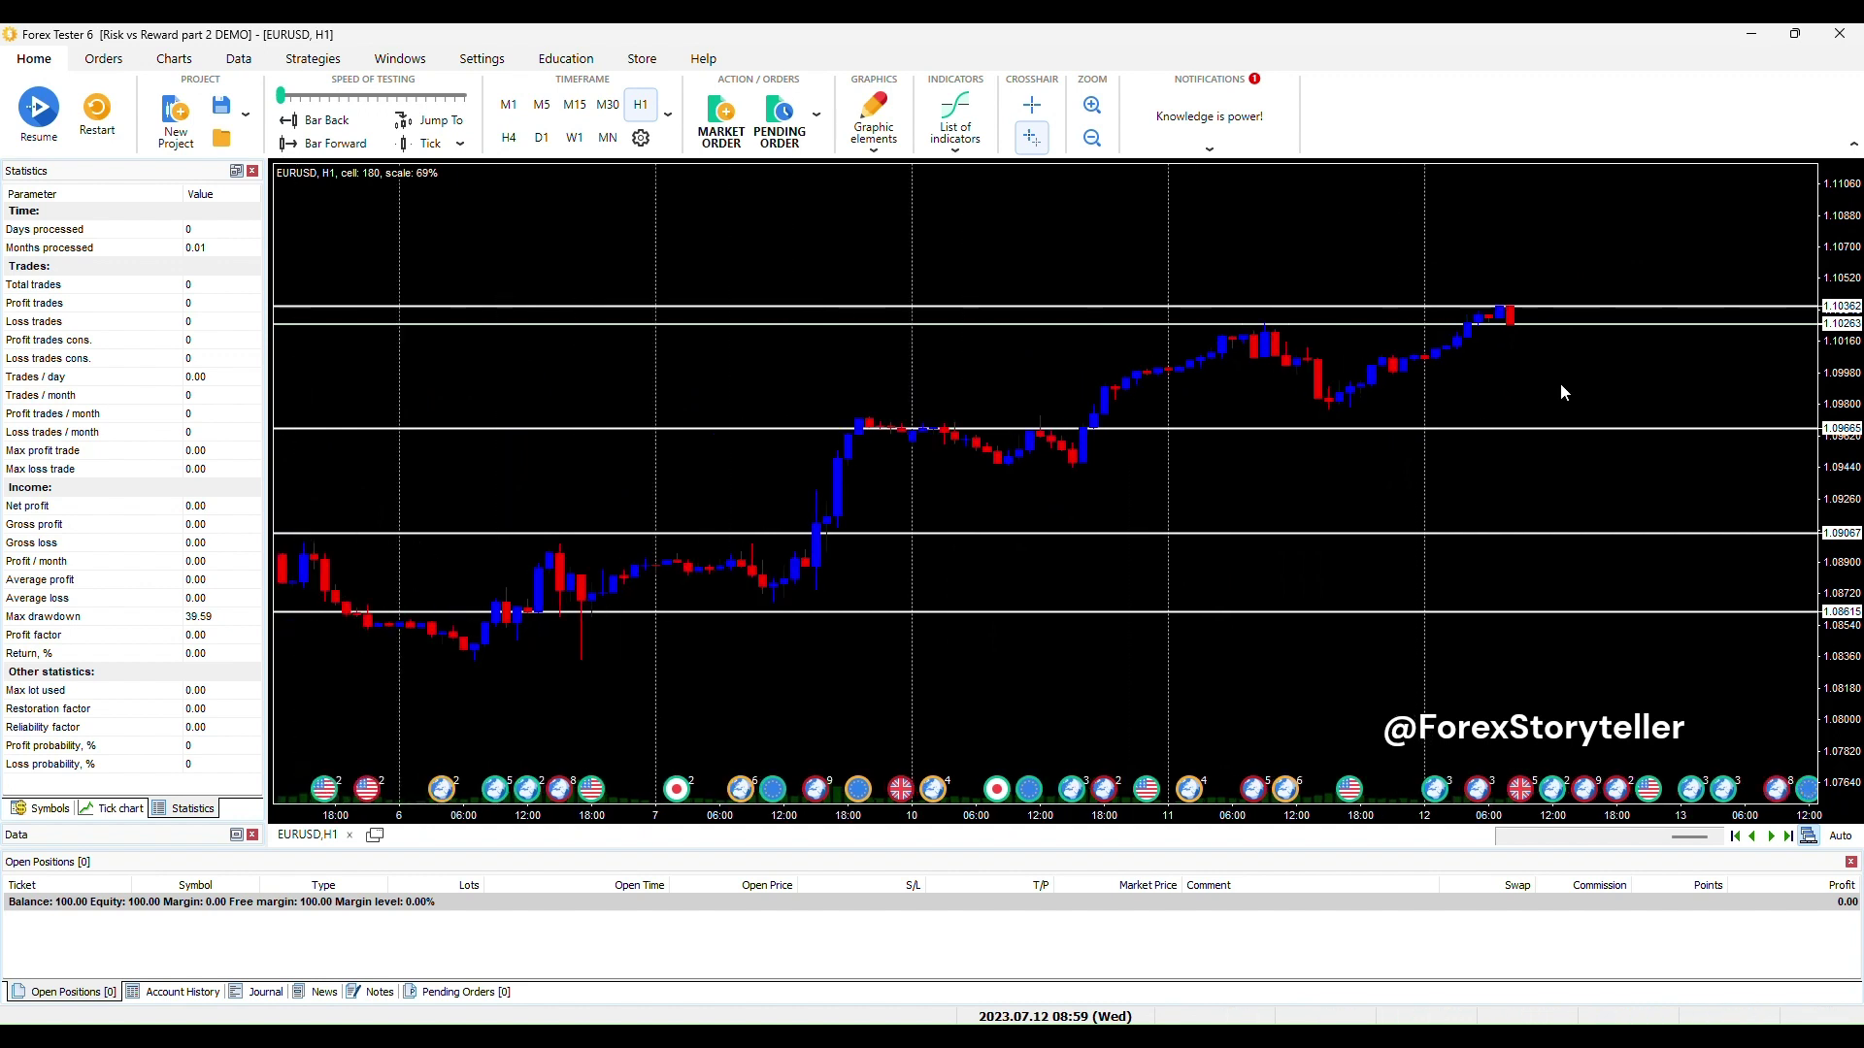
Step: Open a 0.01-lot EURUSD sell position at market without a stop loss or take profit
left_click_drag(1559, 392, 1547, 579)
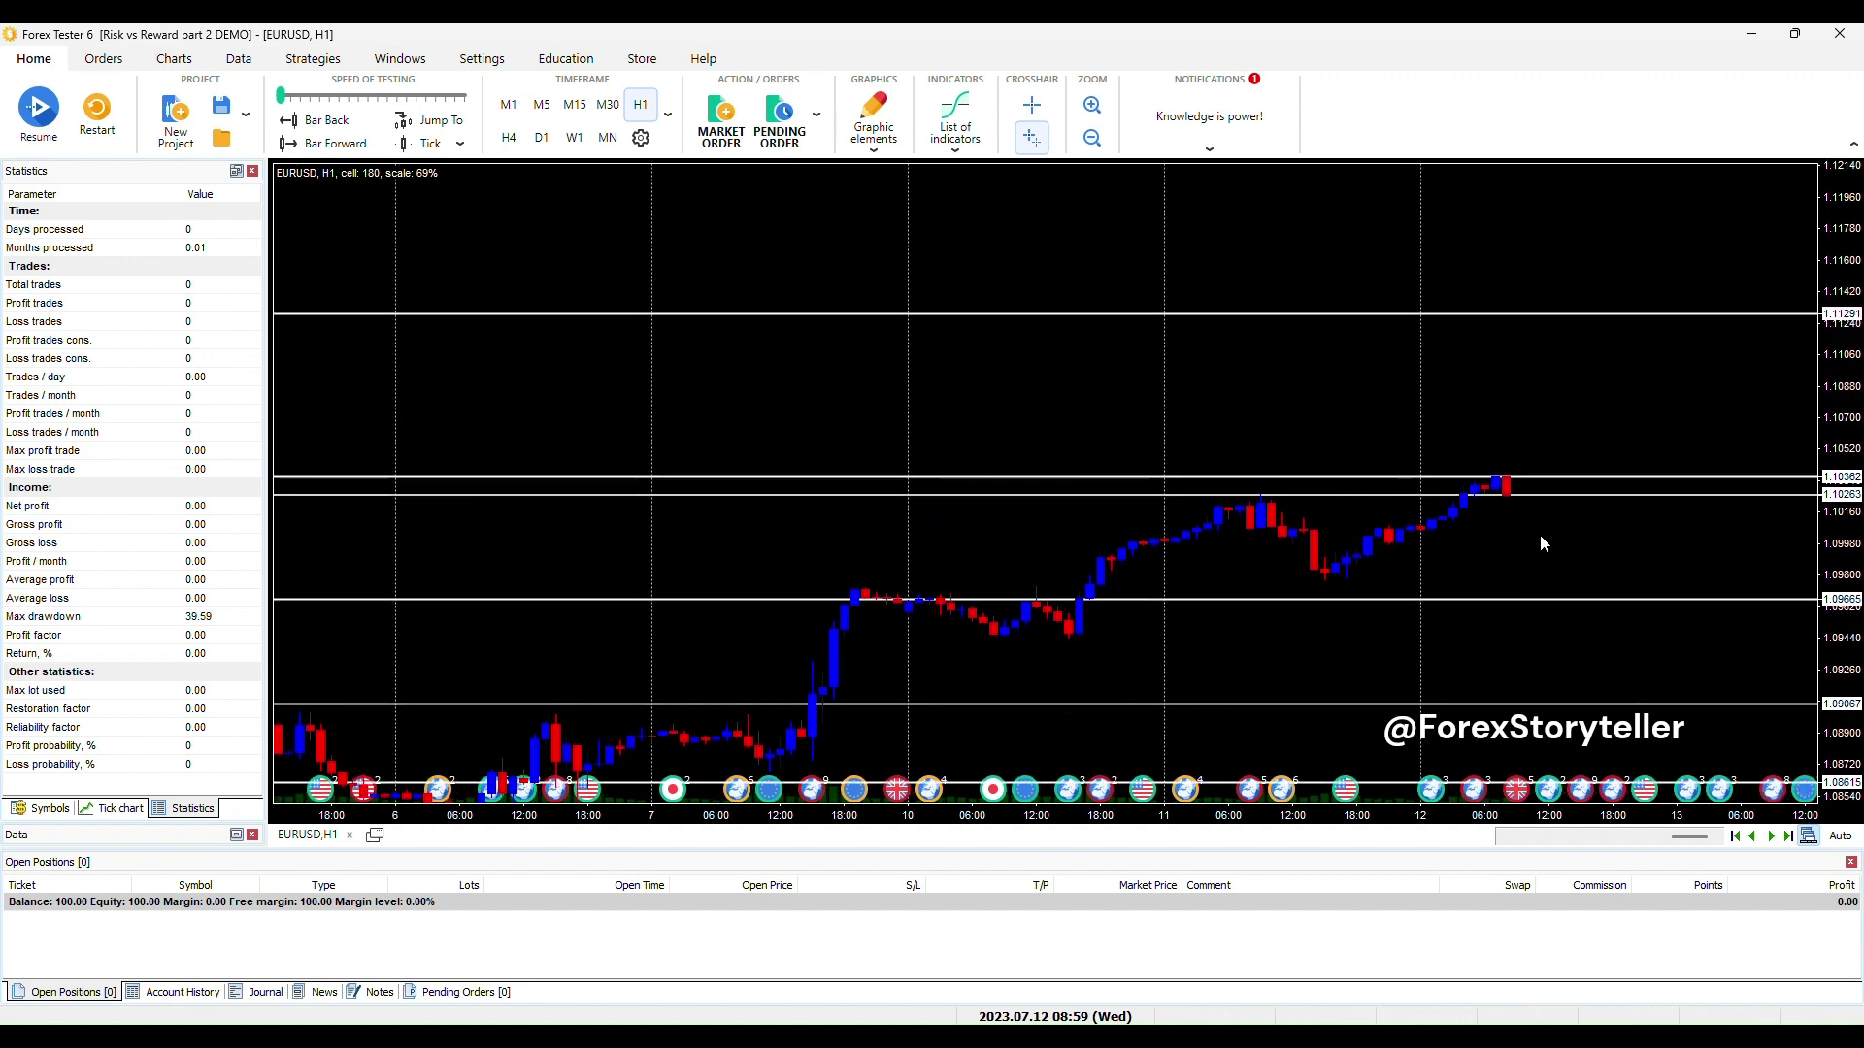
left_click(751, 116)
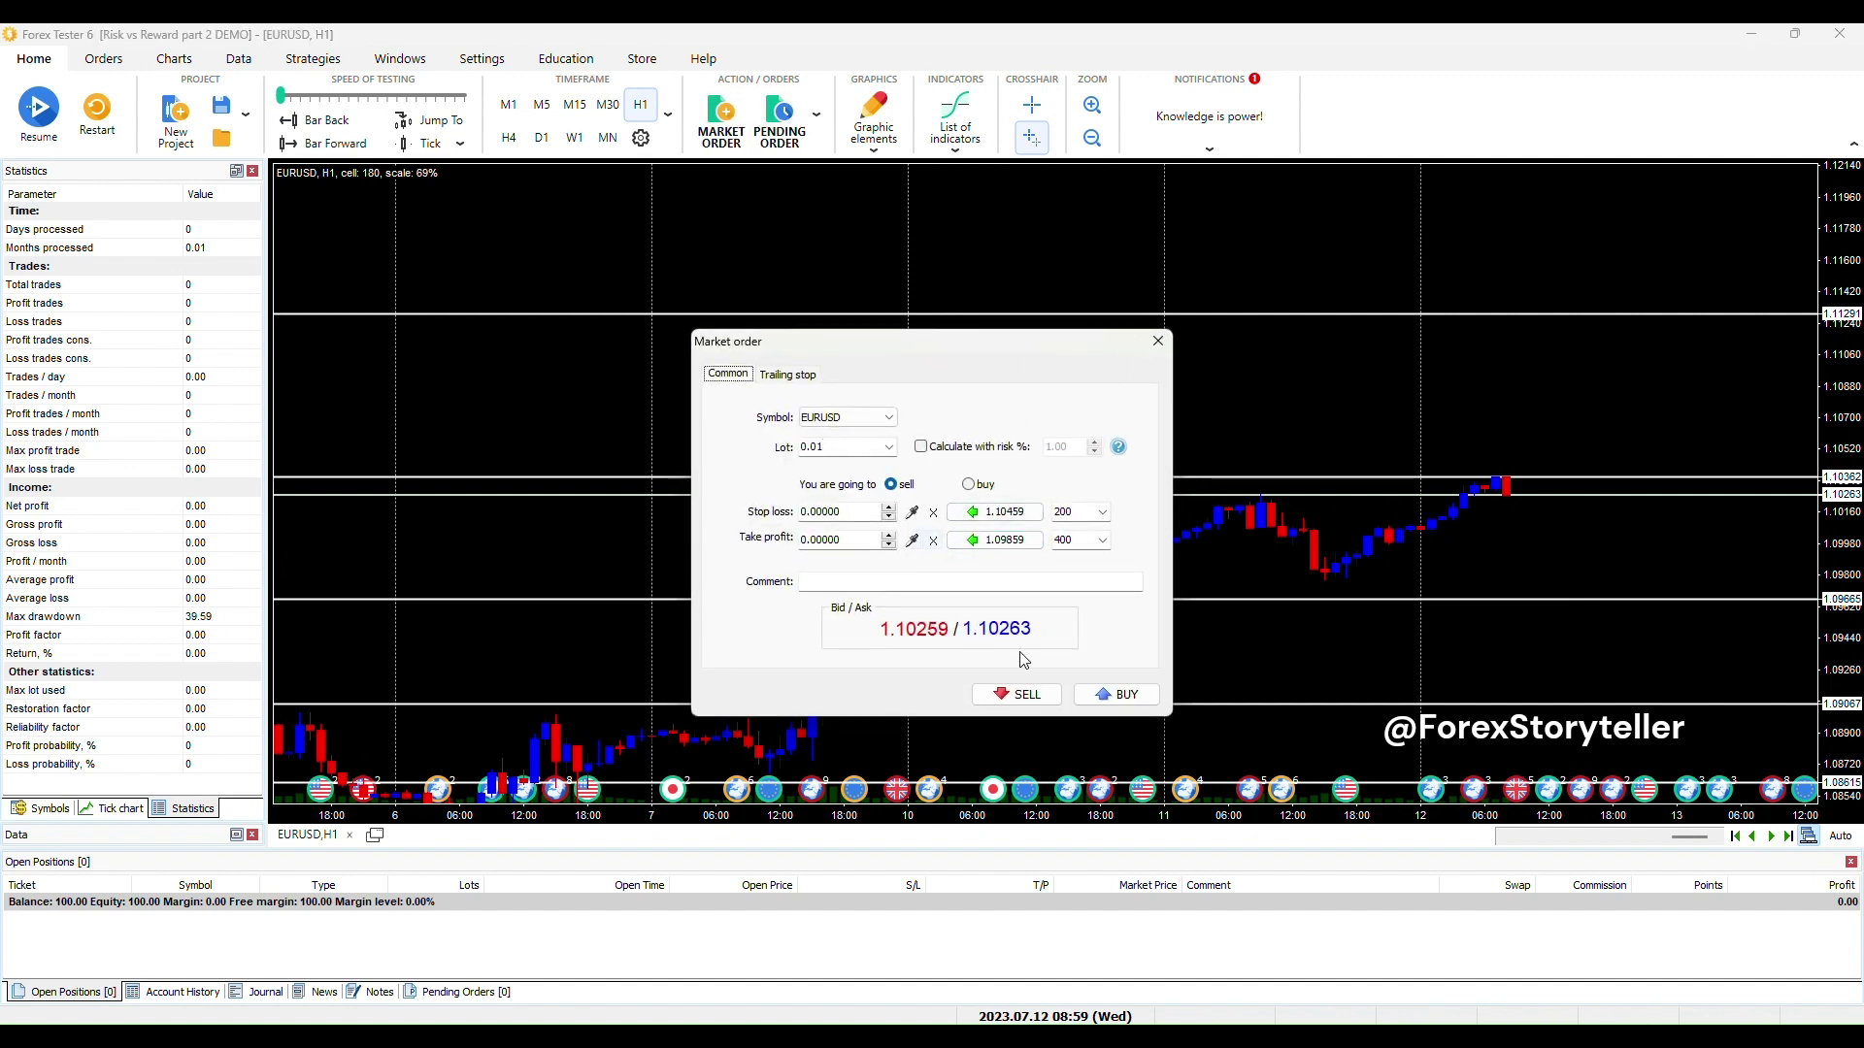
left_click(1014, 695)
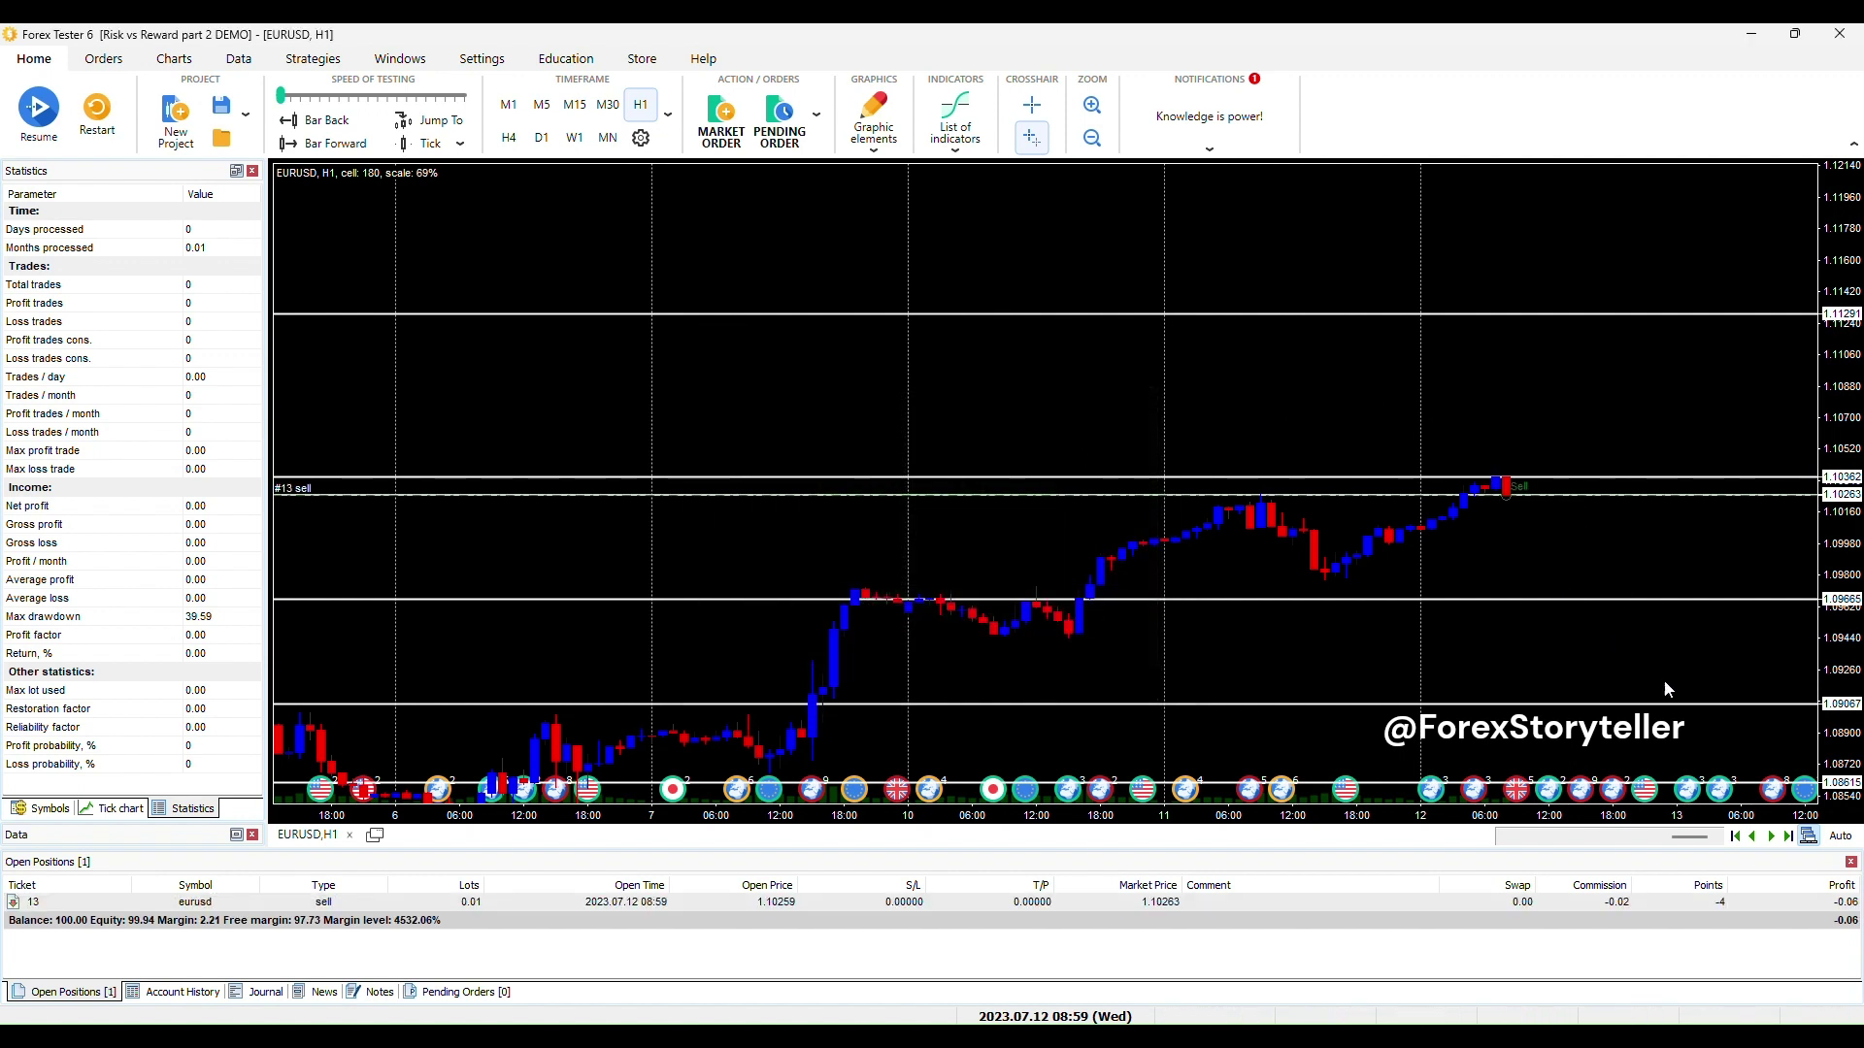
Step: Place a 0.01-lot EURUSD buy stop order at 1.10567, above the upper resistance line, without a stop loss or take profit
left_click(771, 129)
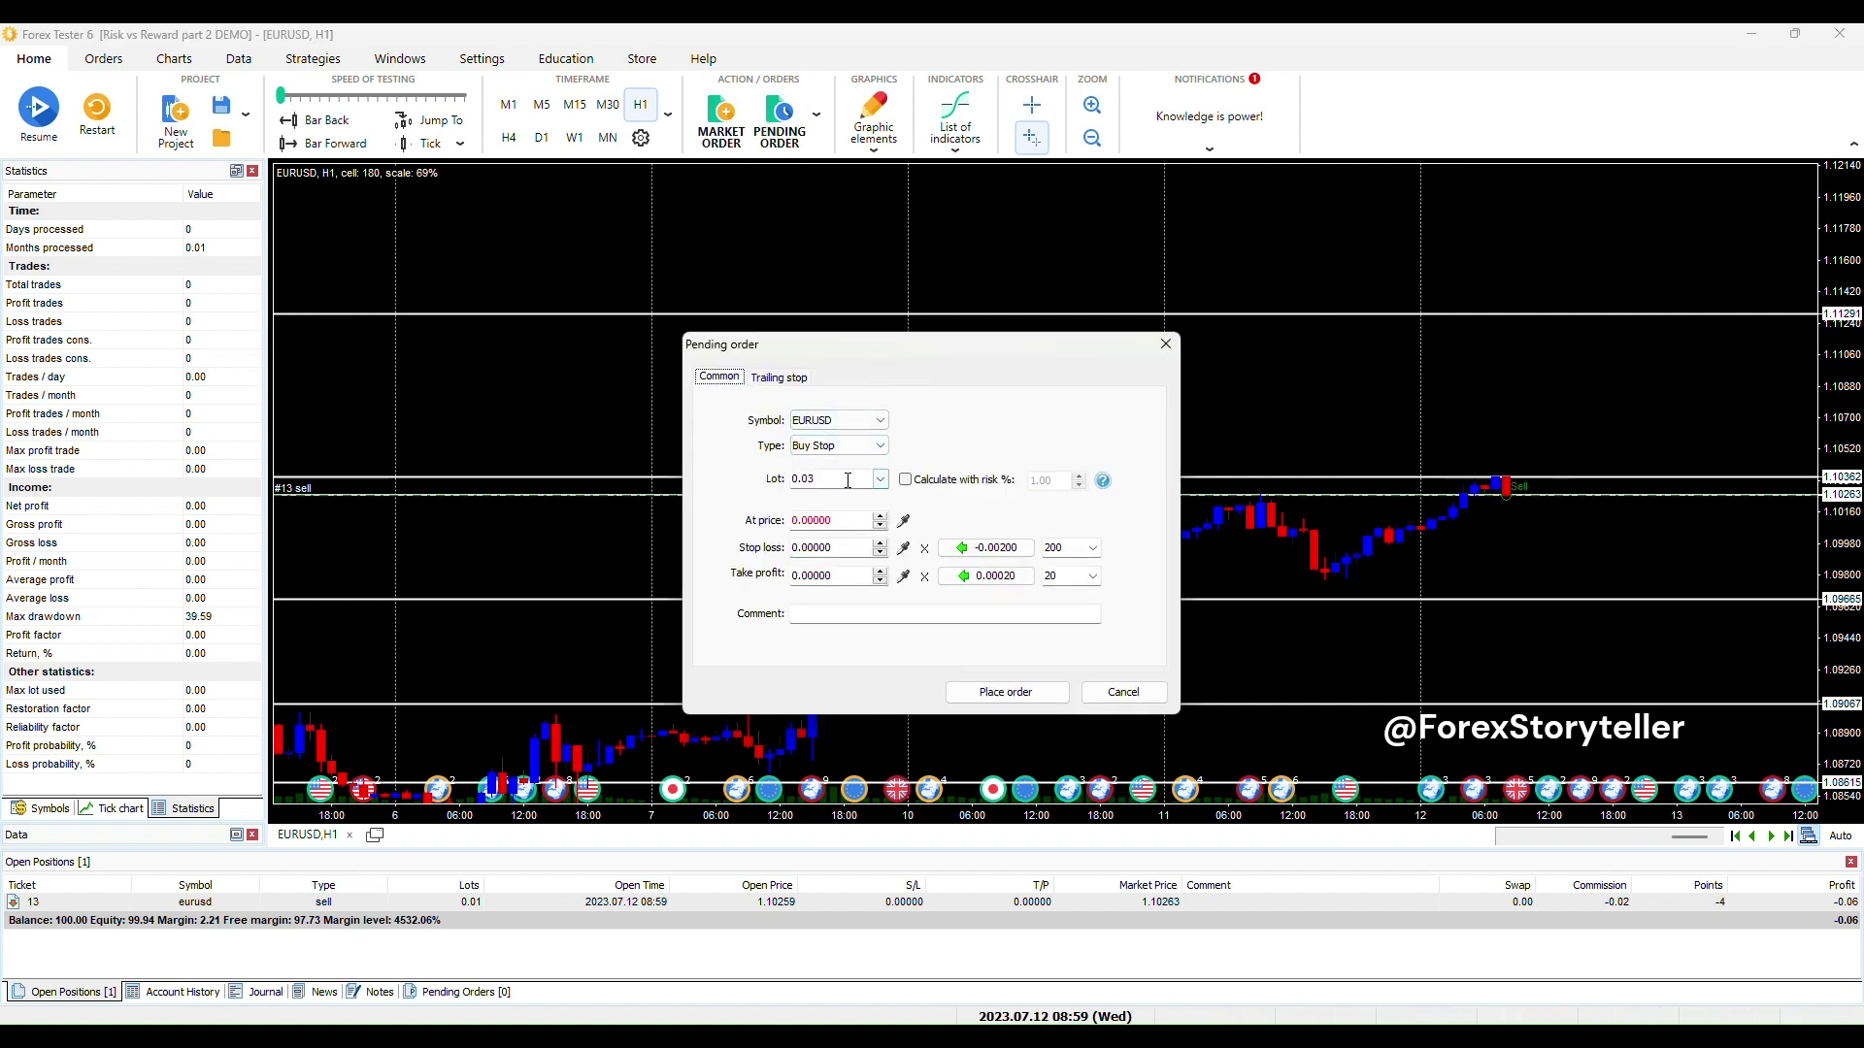
type("1")
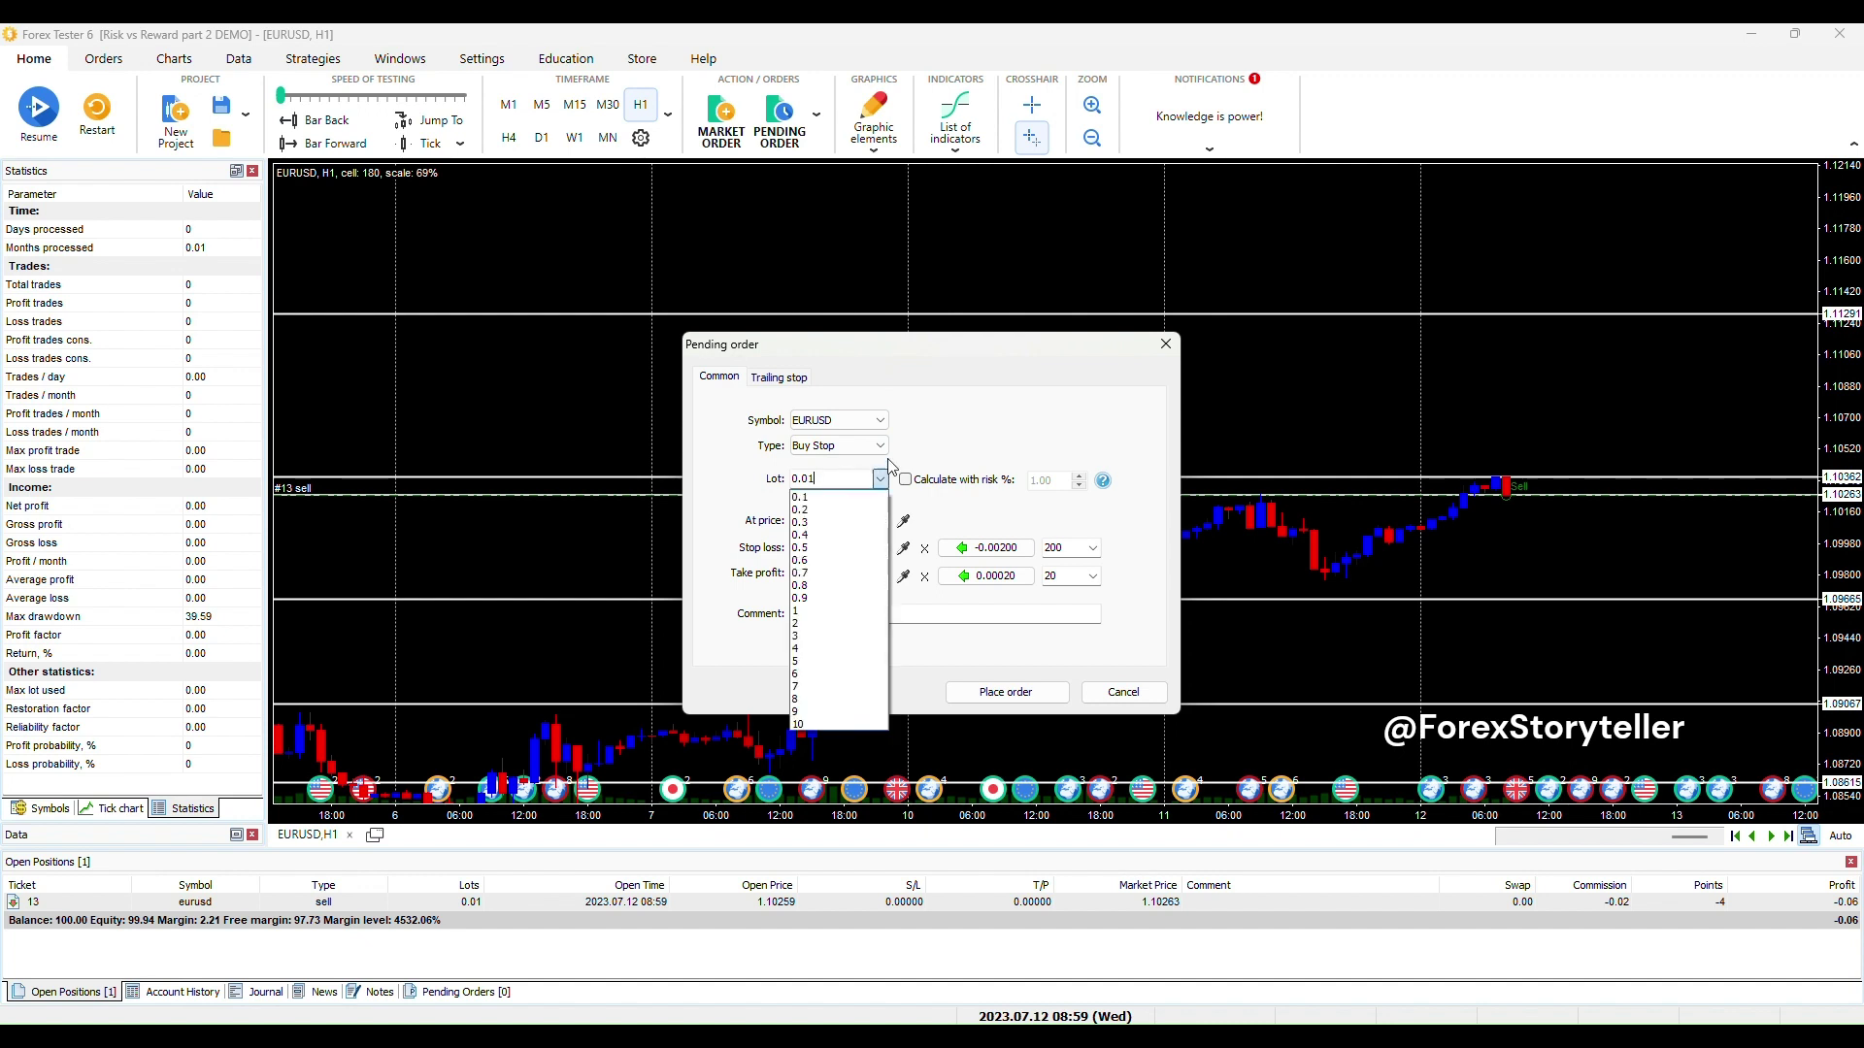
left_click(904, 520)
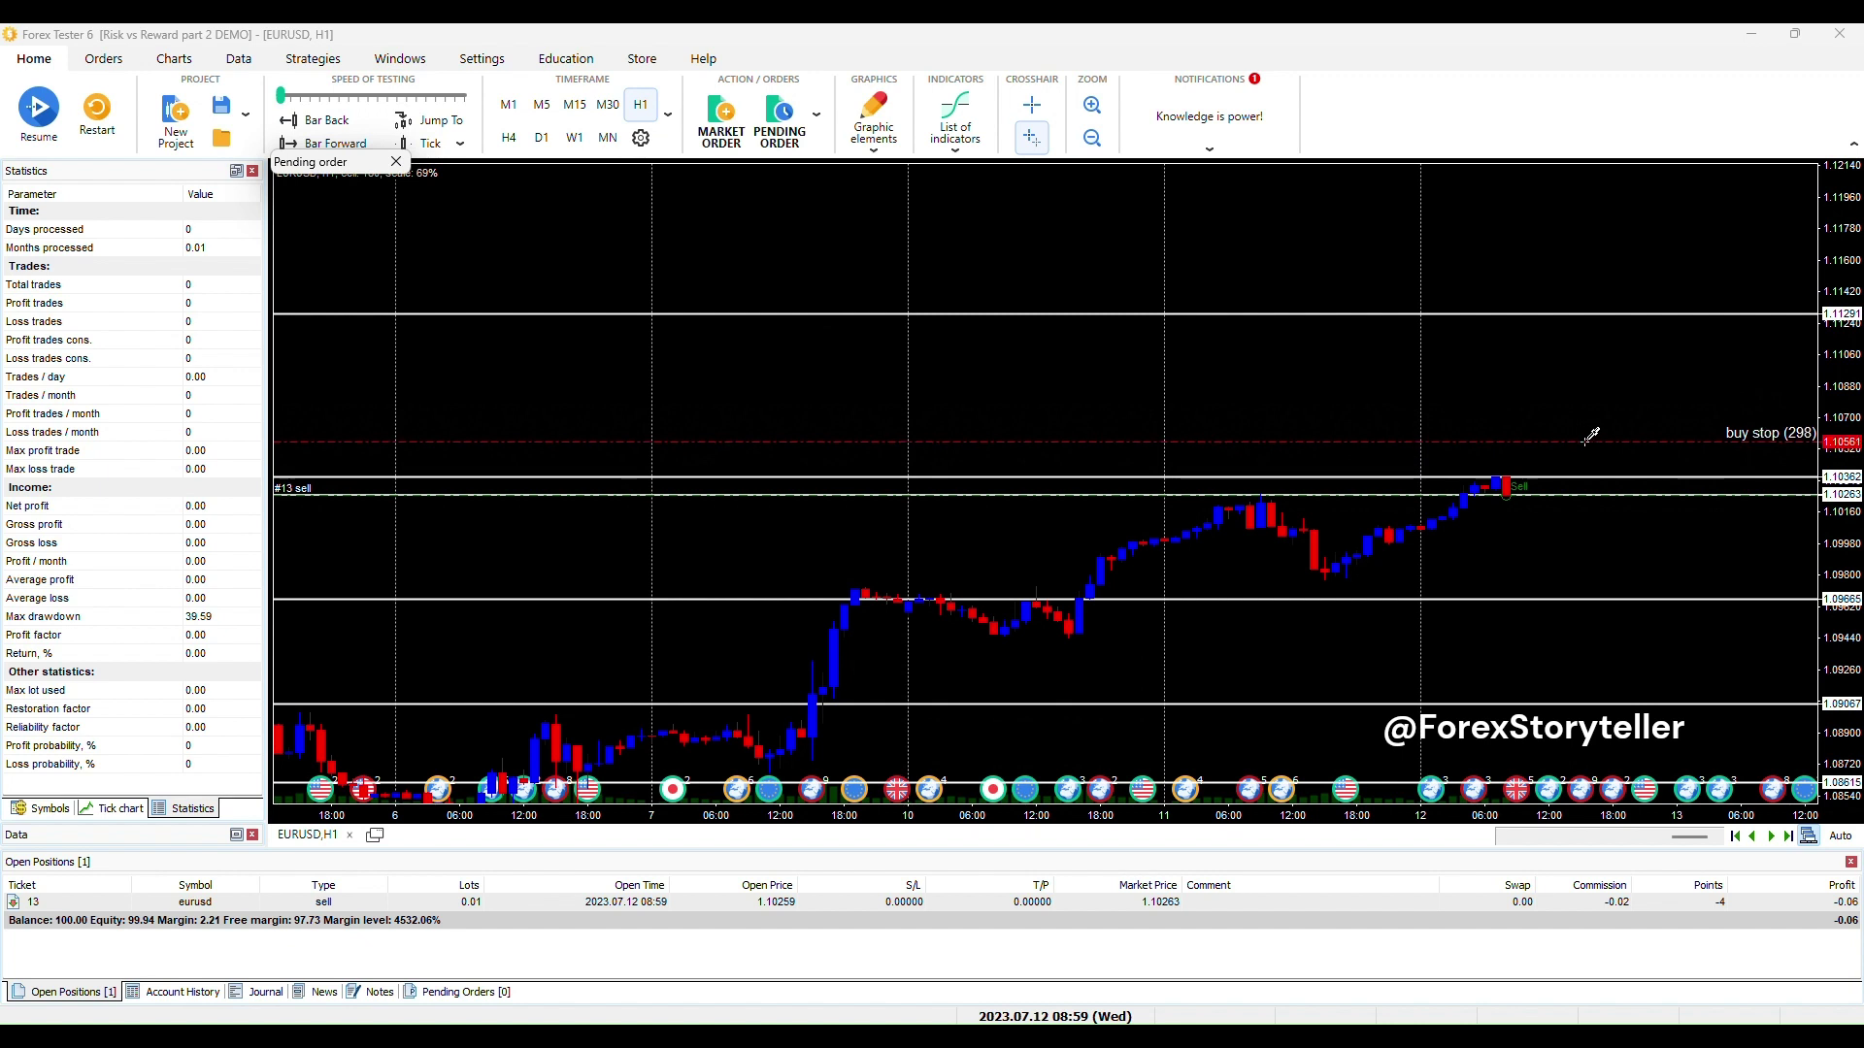
left_click(1592, 440)
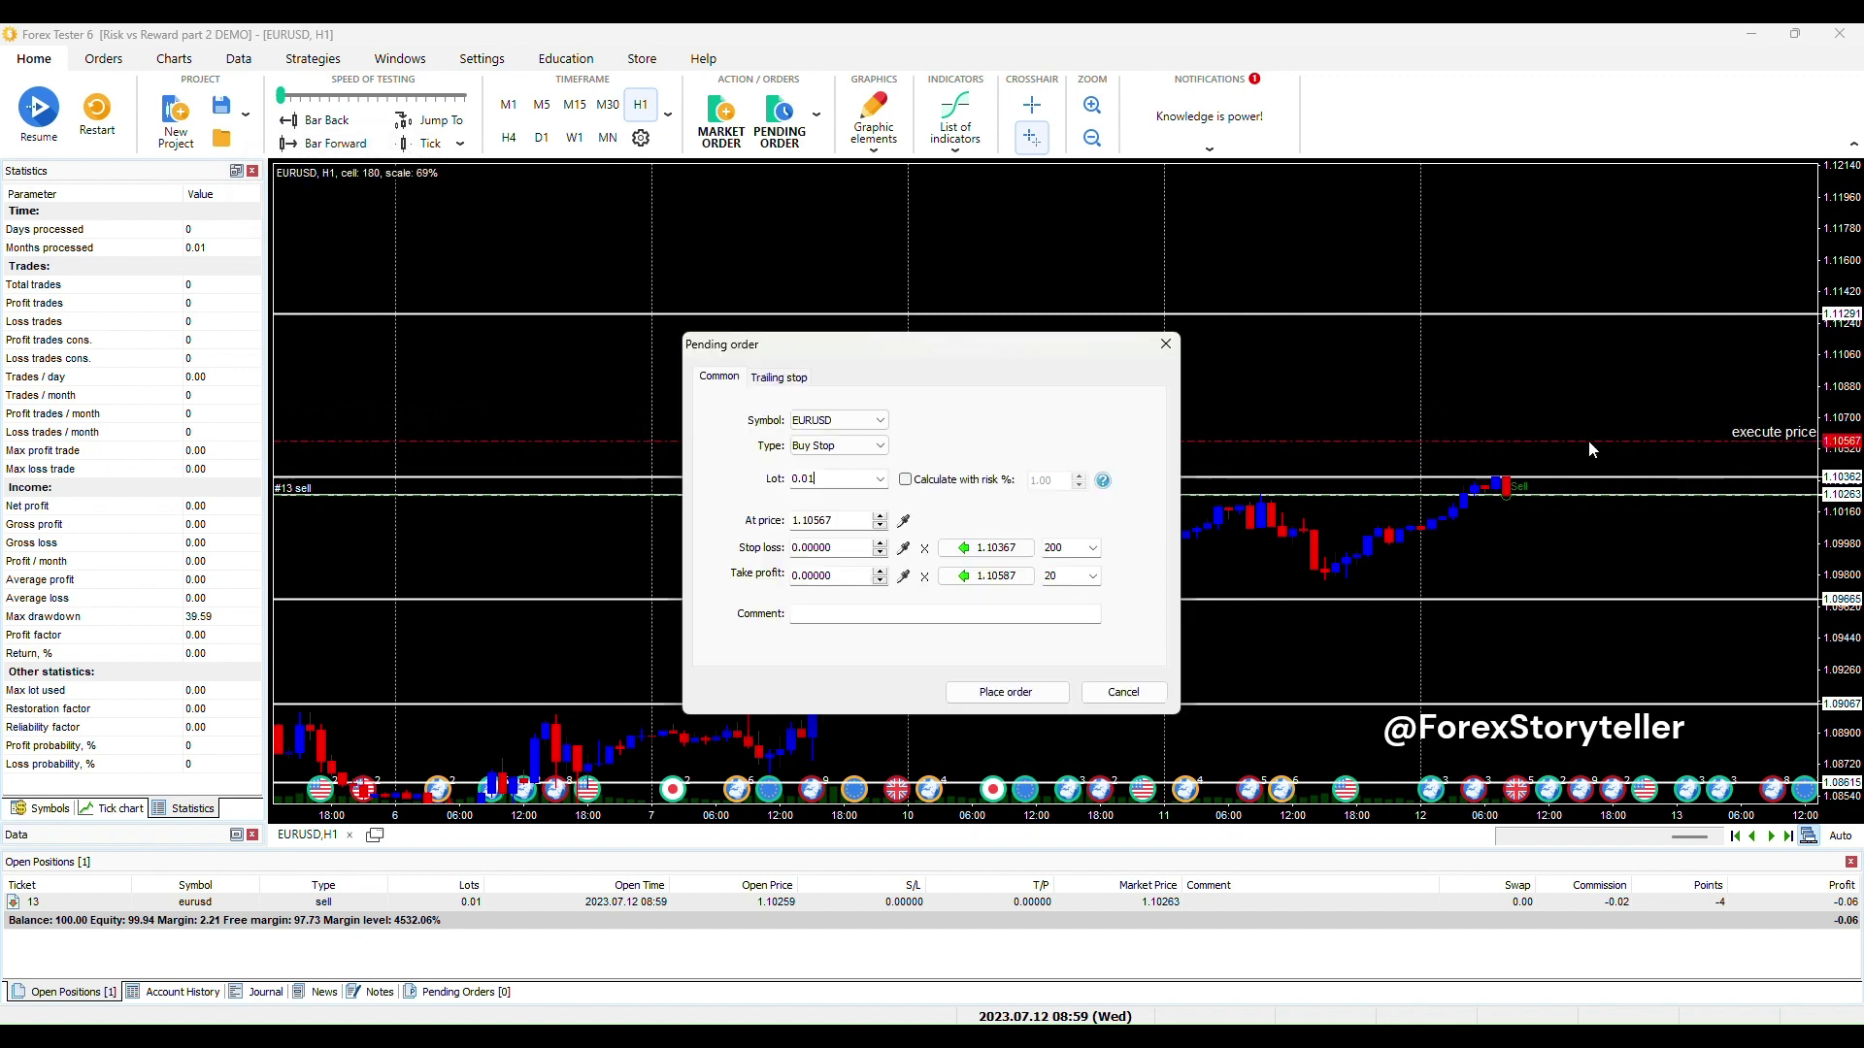
left_click(1015, 694)
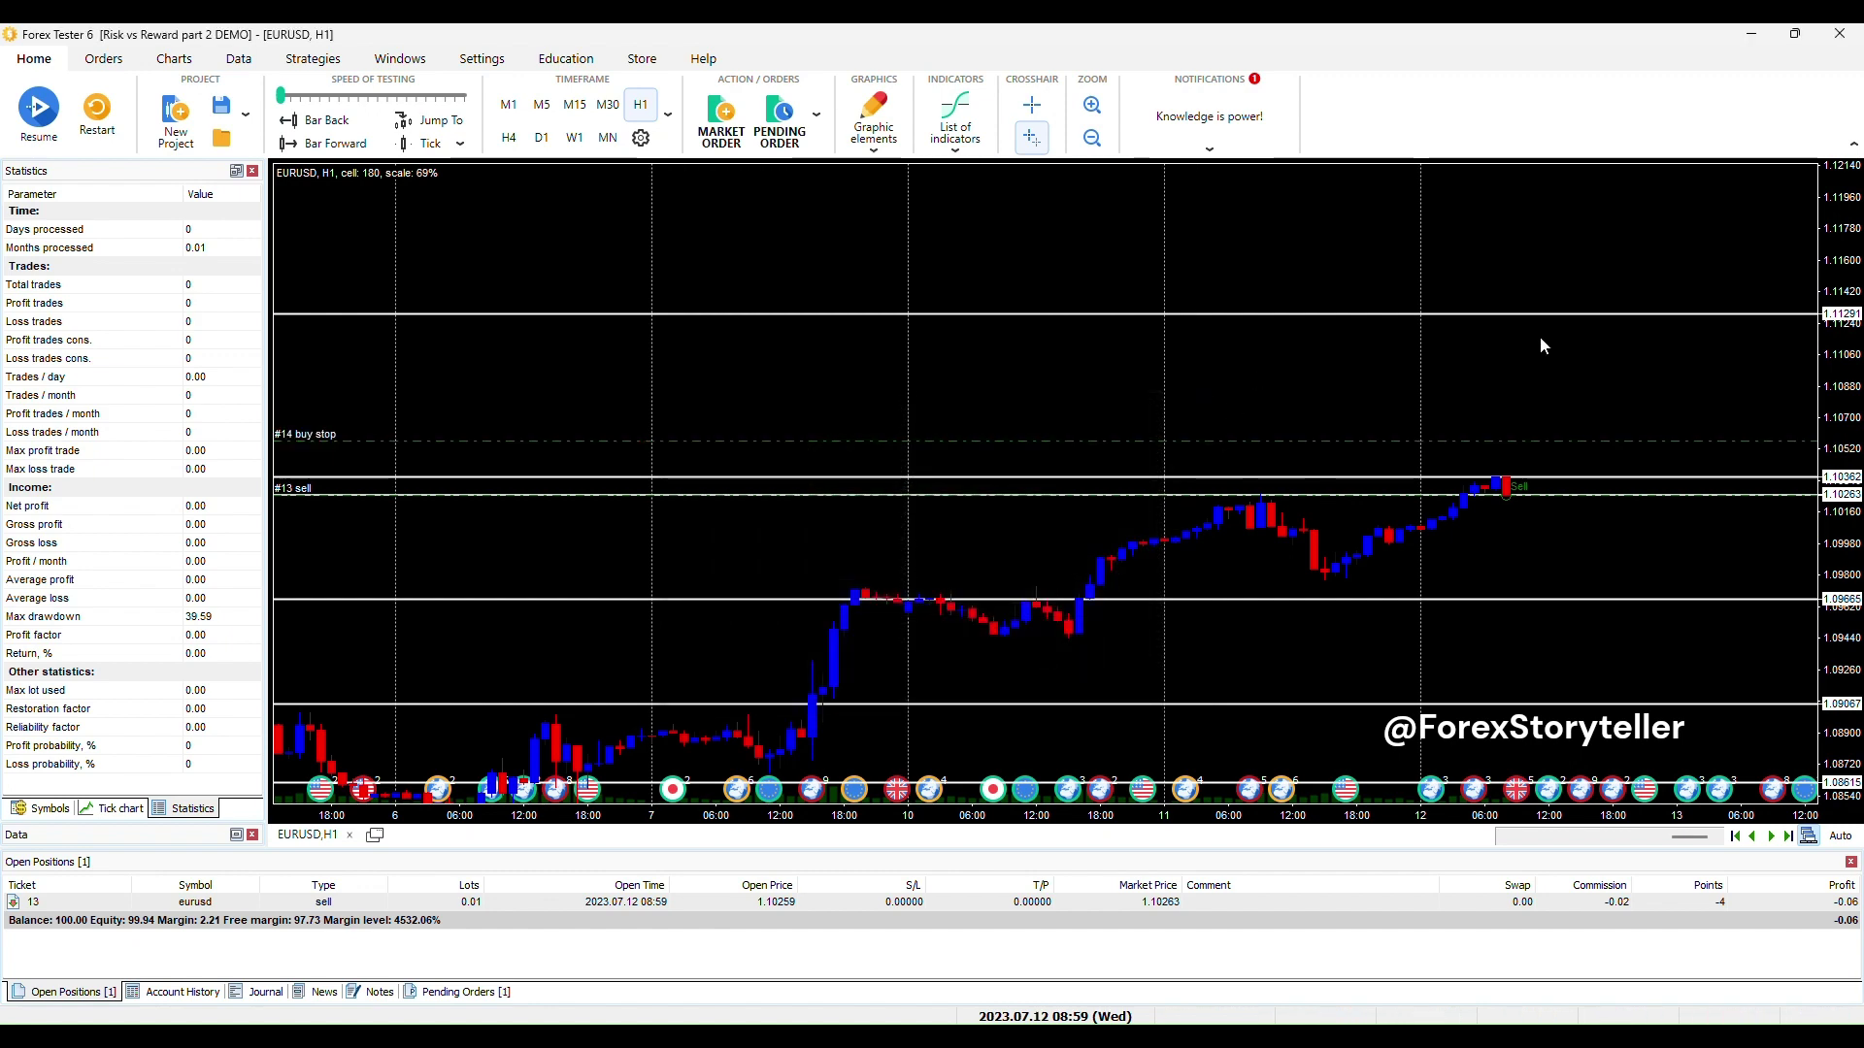
Step: Advance the simulation bar by bar on the H1 chart to 2023.07.12 19:59
key("F12")
key("F12")
key("F12")
key("F12")
key("F12")
key("F12")
key("F12")
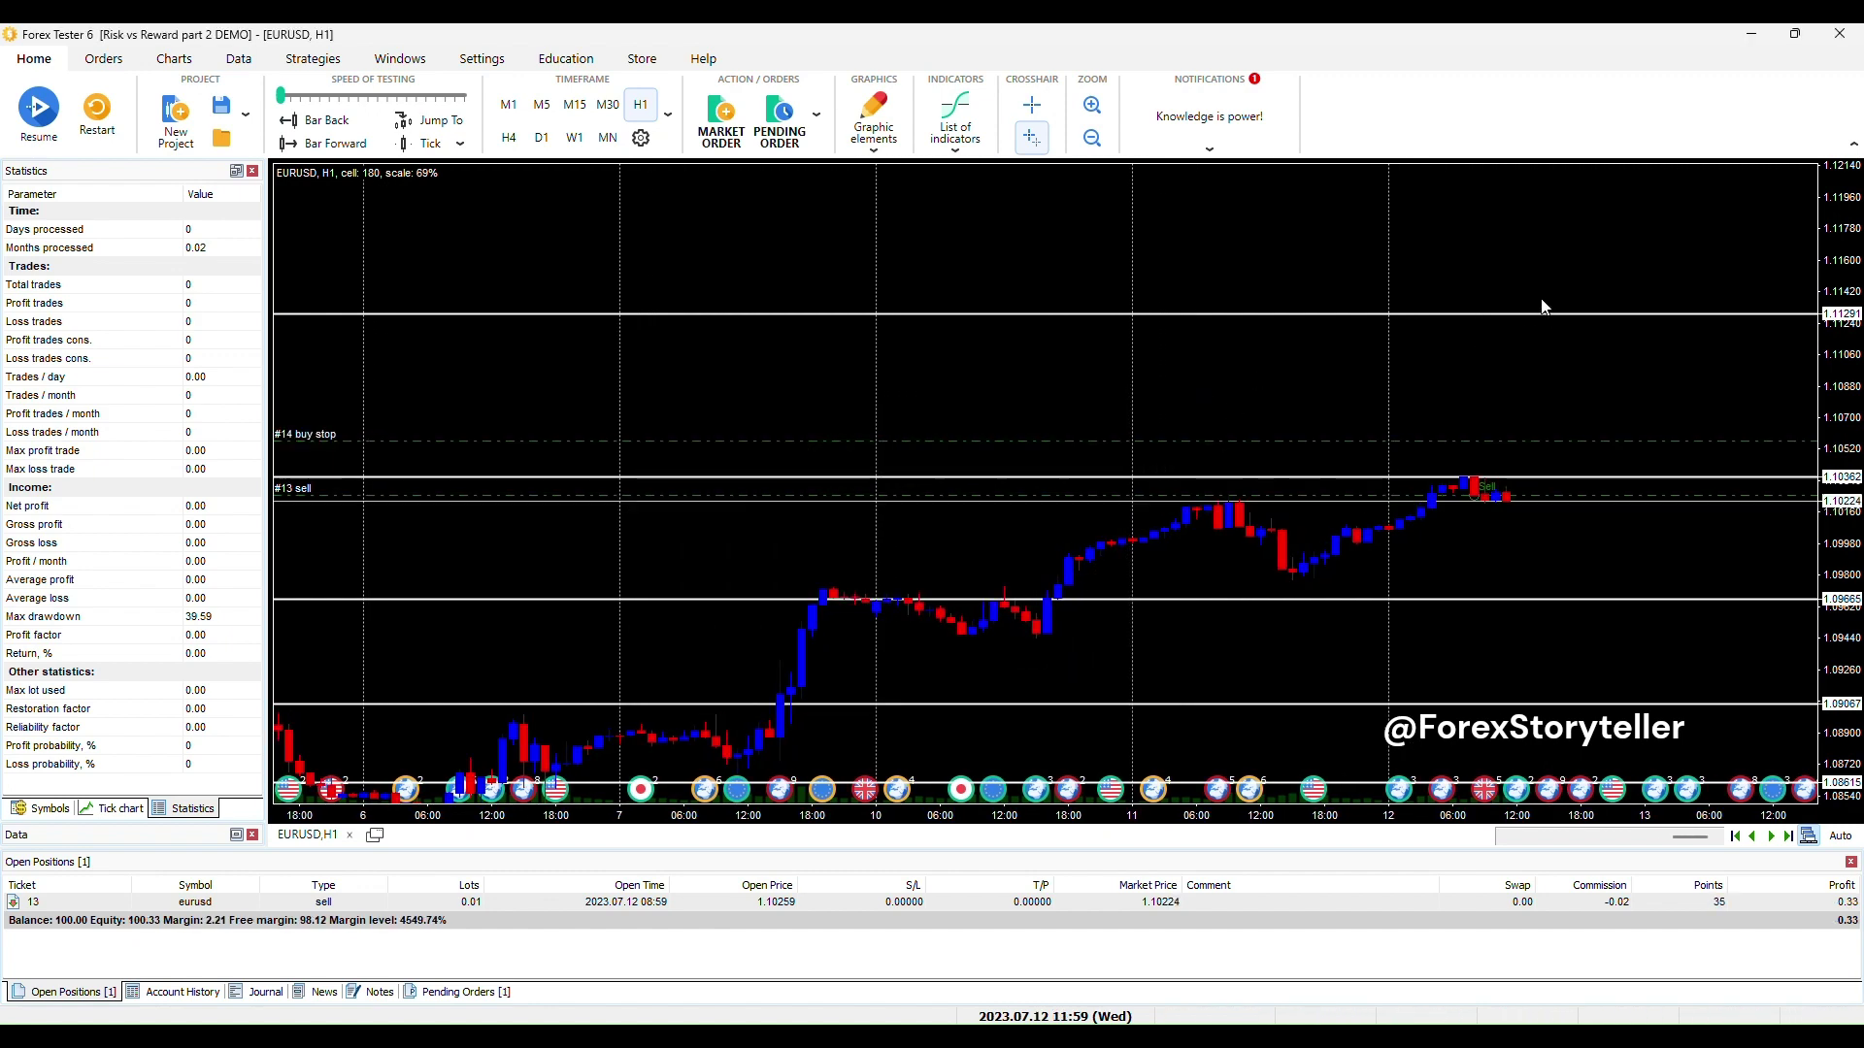
key("F12")
key("F12")
key("F12")
key("F12")
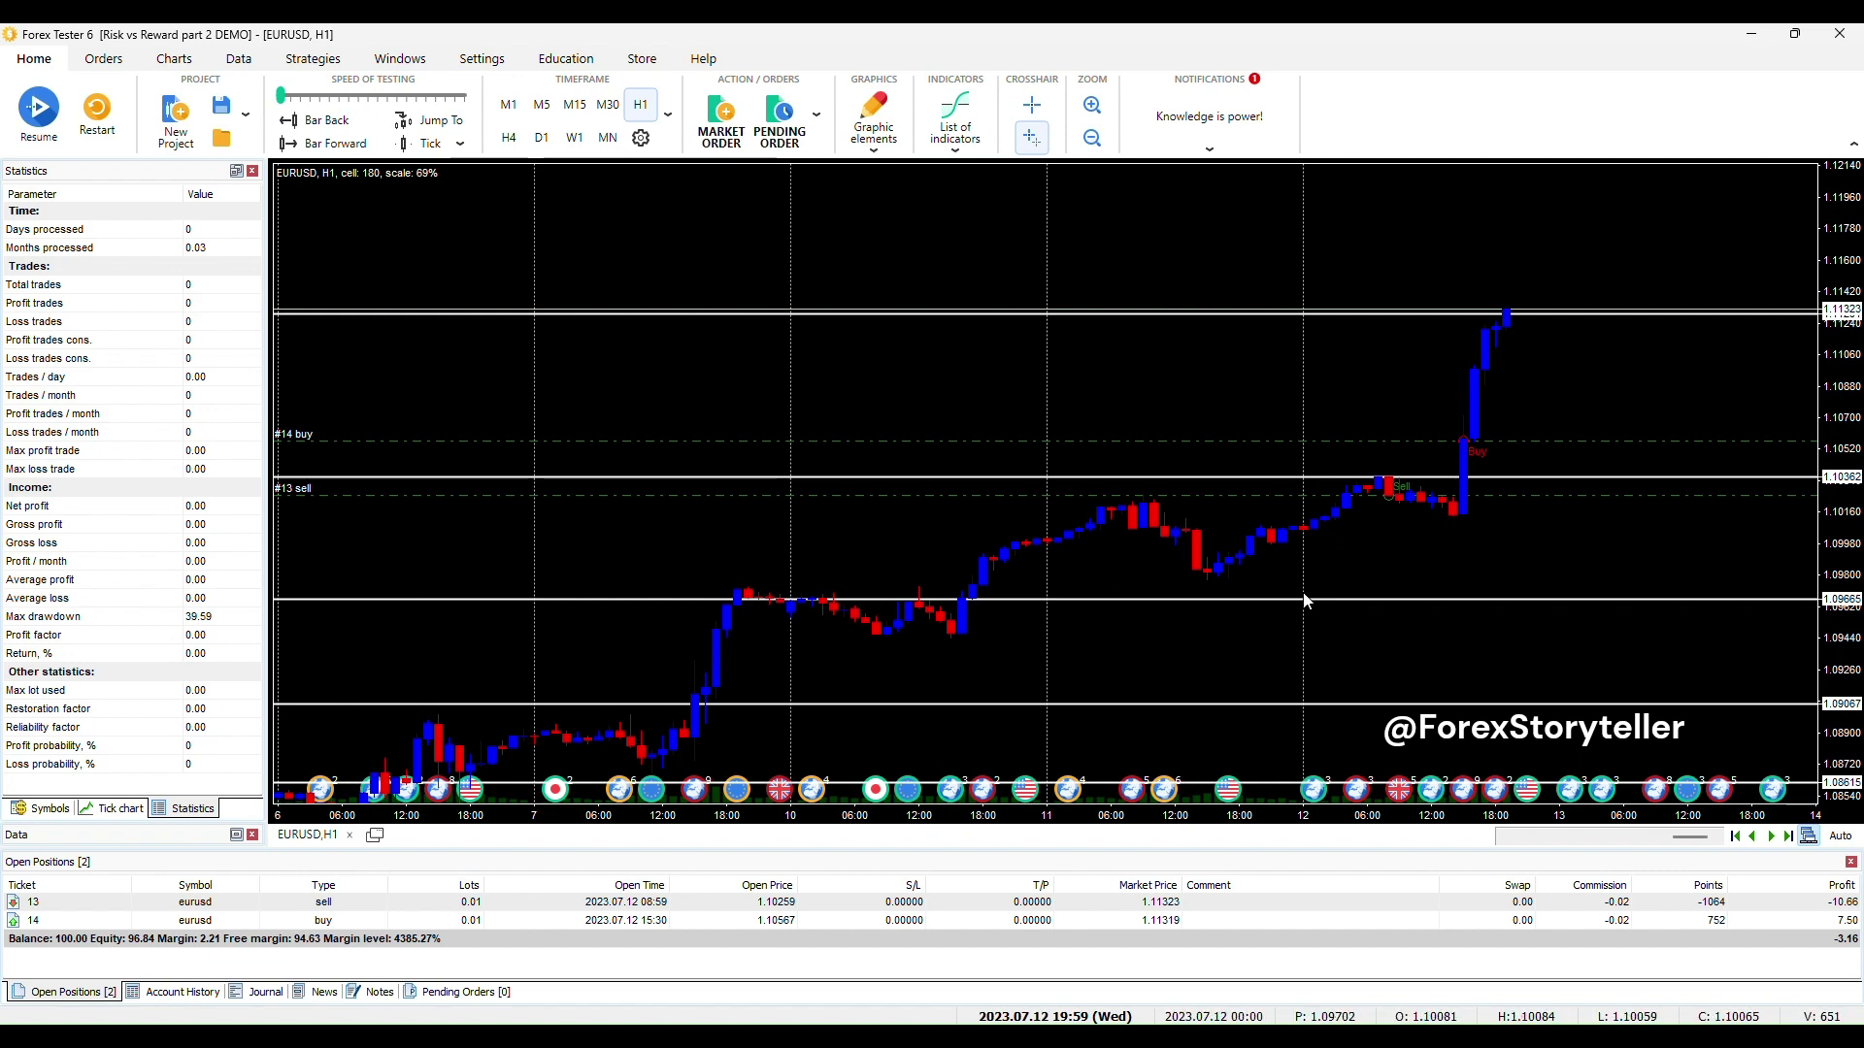
Step: Close the open 0.01-lot EURUSD buy position, leaving the sell position open
left_click_drag(1376, 354, 1314, 474)
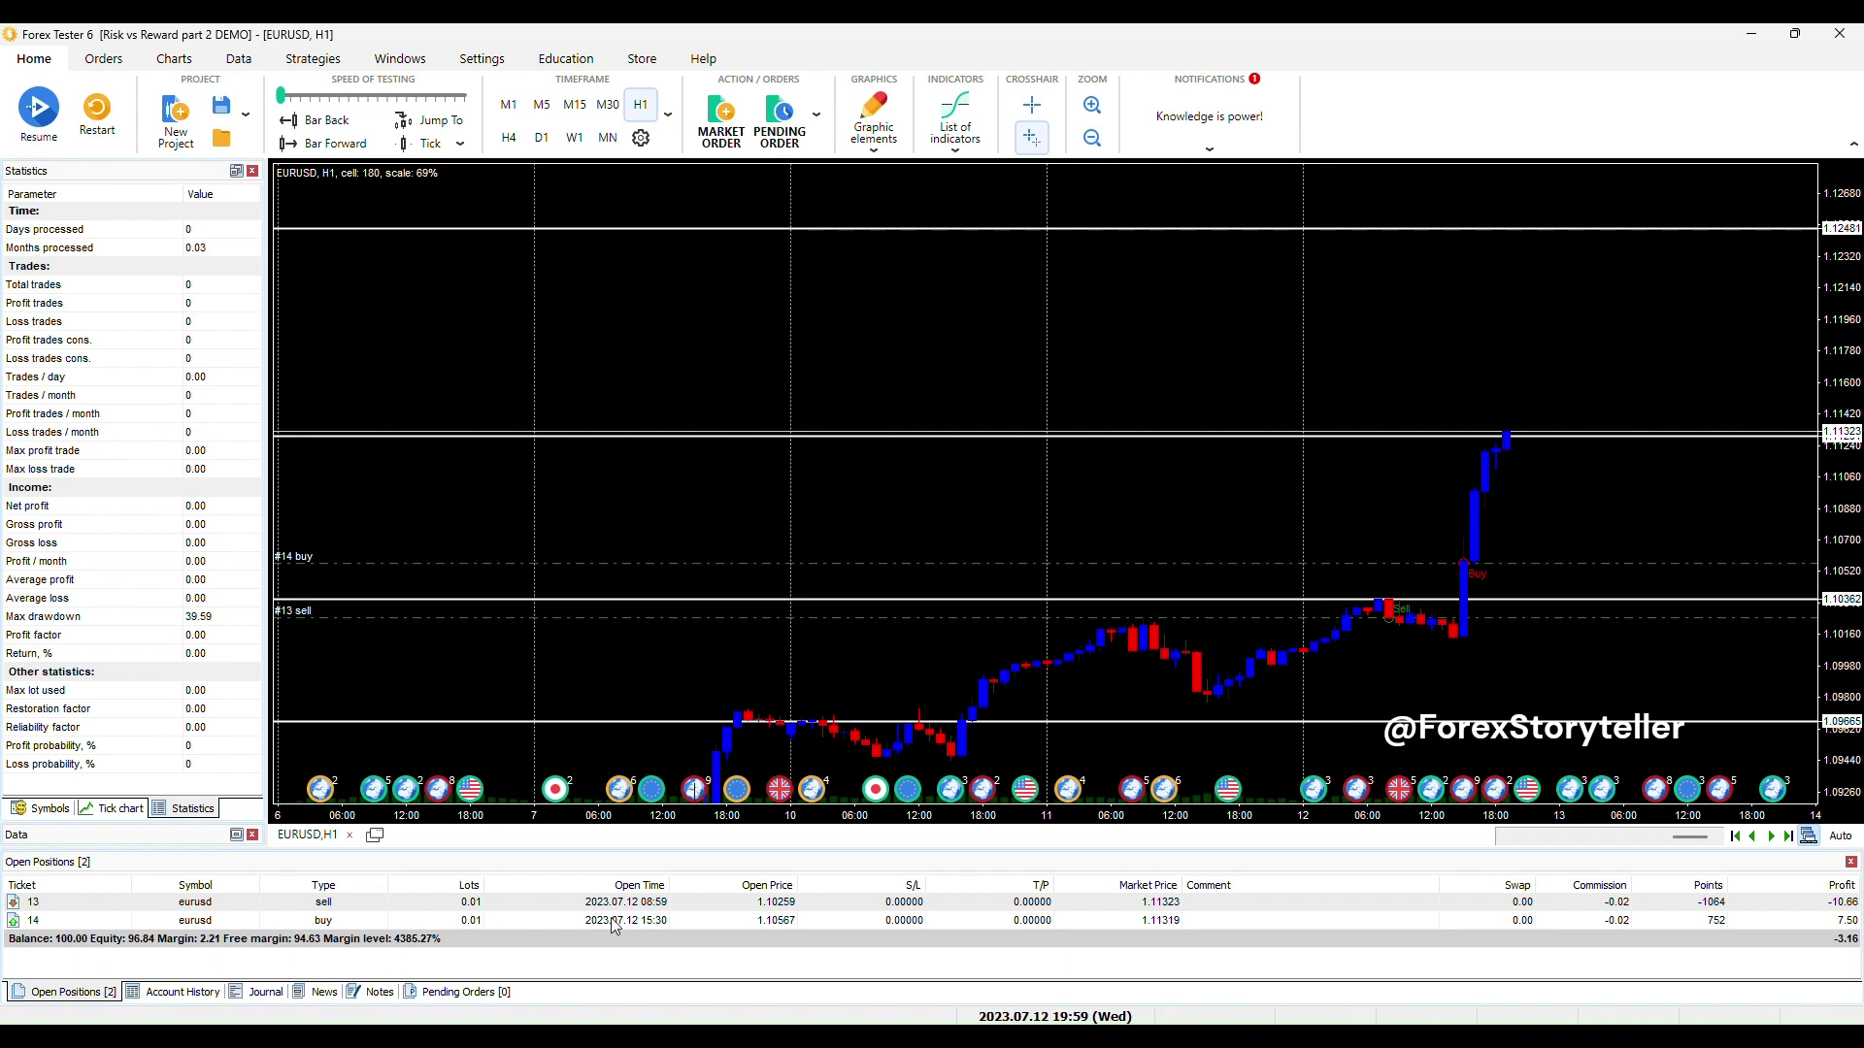
right_click(1634, 918)
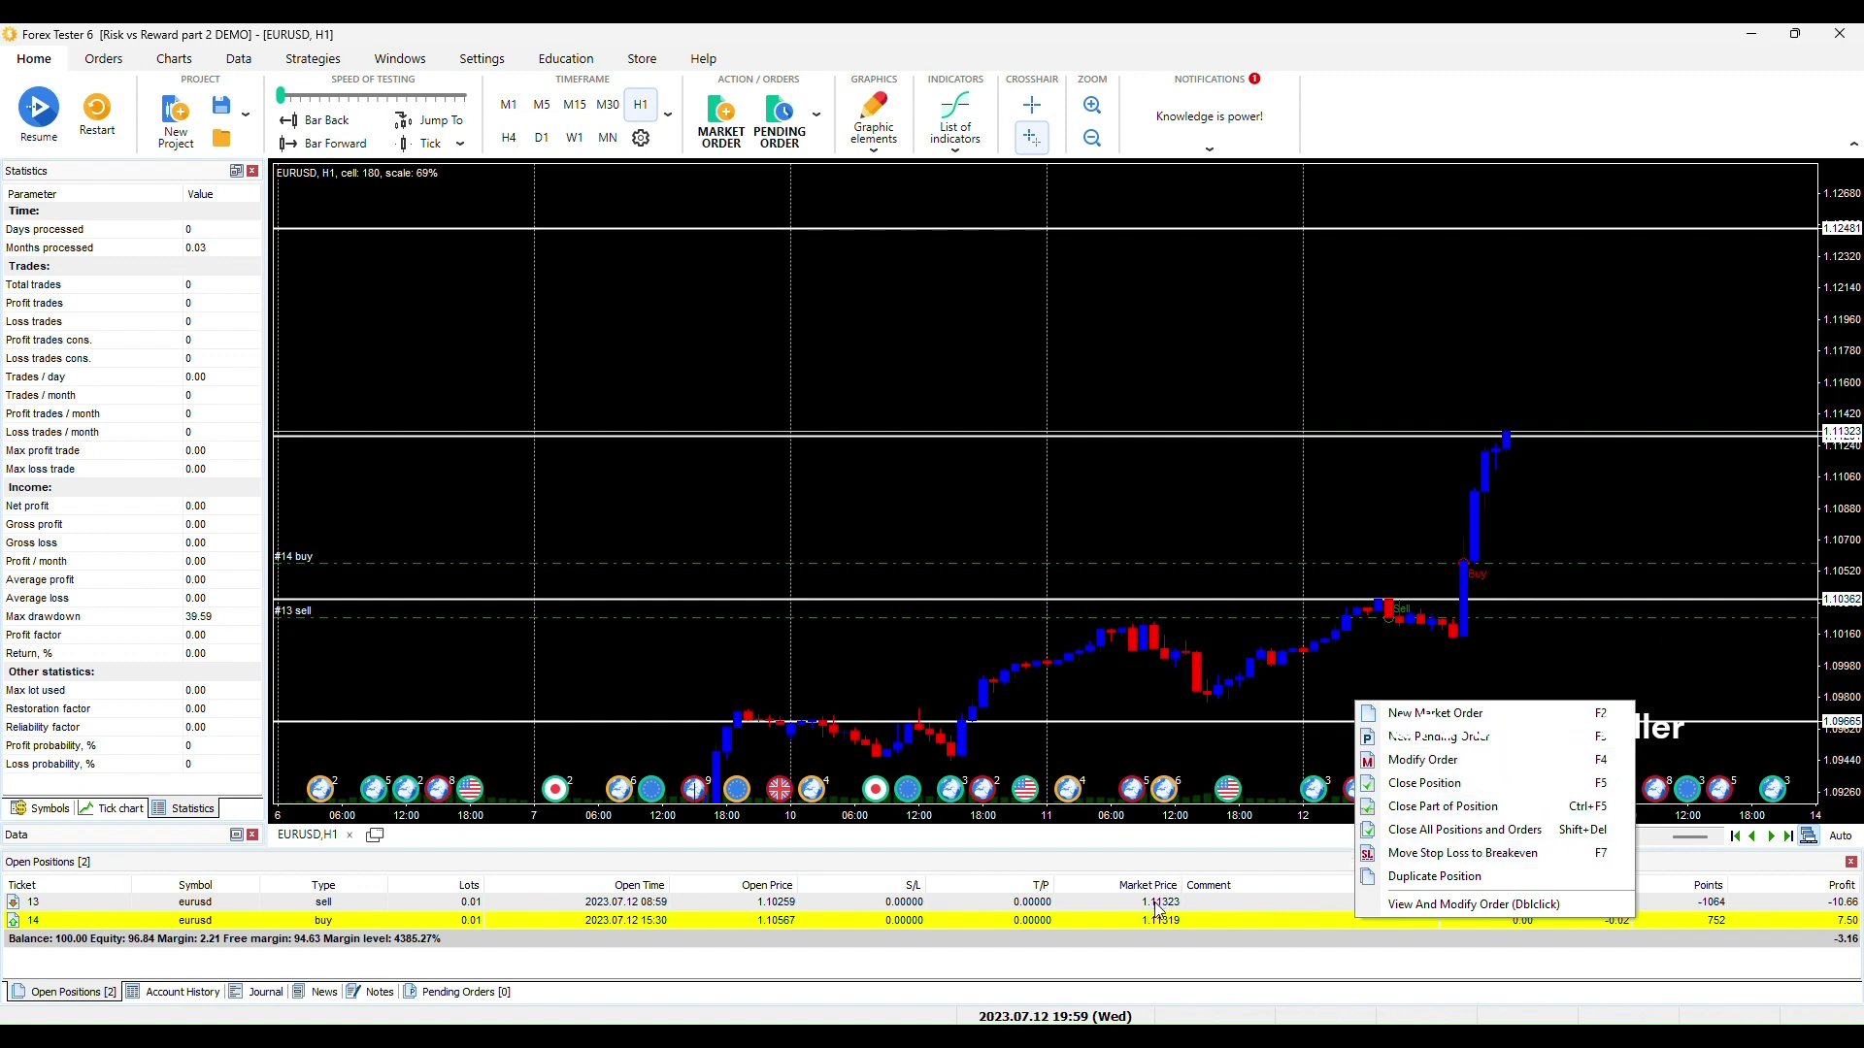
left_click(1456, 785)
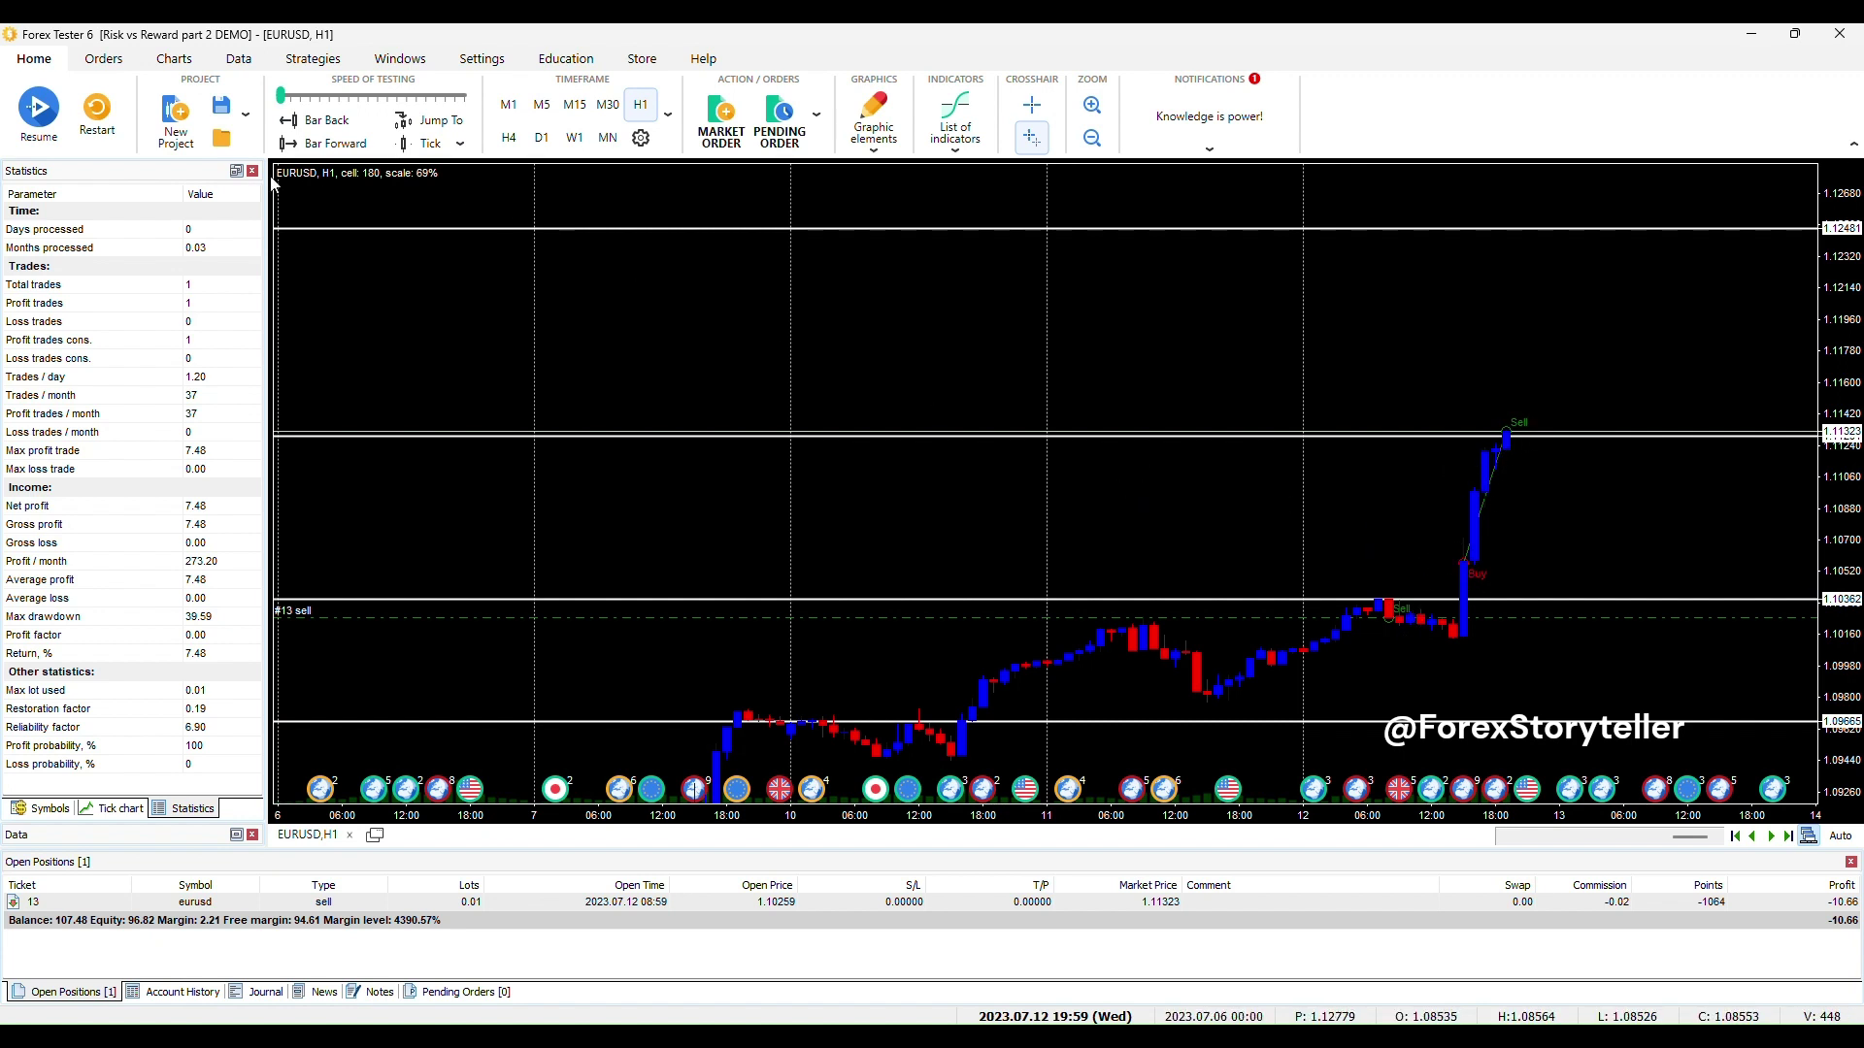
Step: Open another 0.01-lot EURUSD sell position at market without a stop loss or take profit
left_click(732, 122)
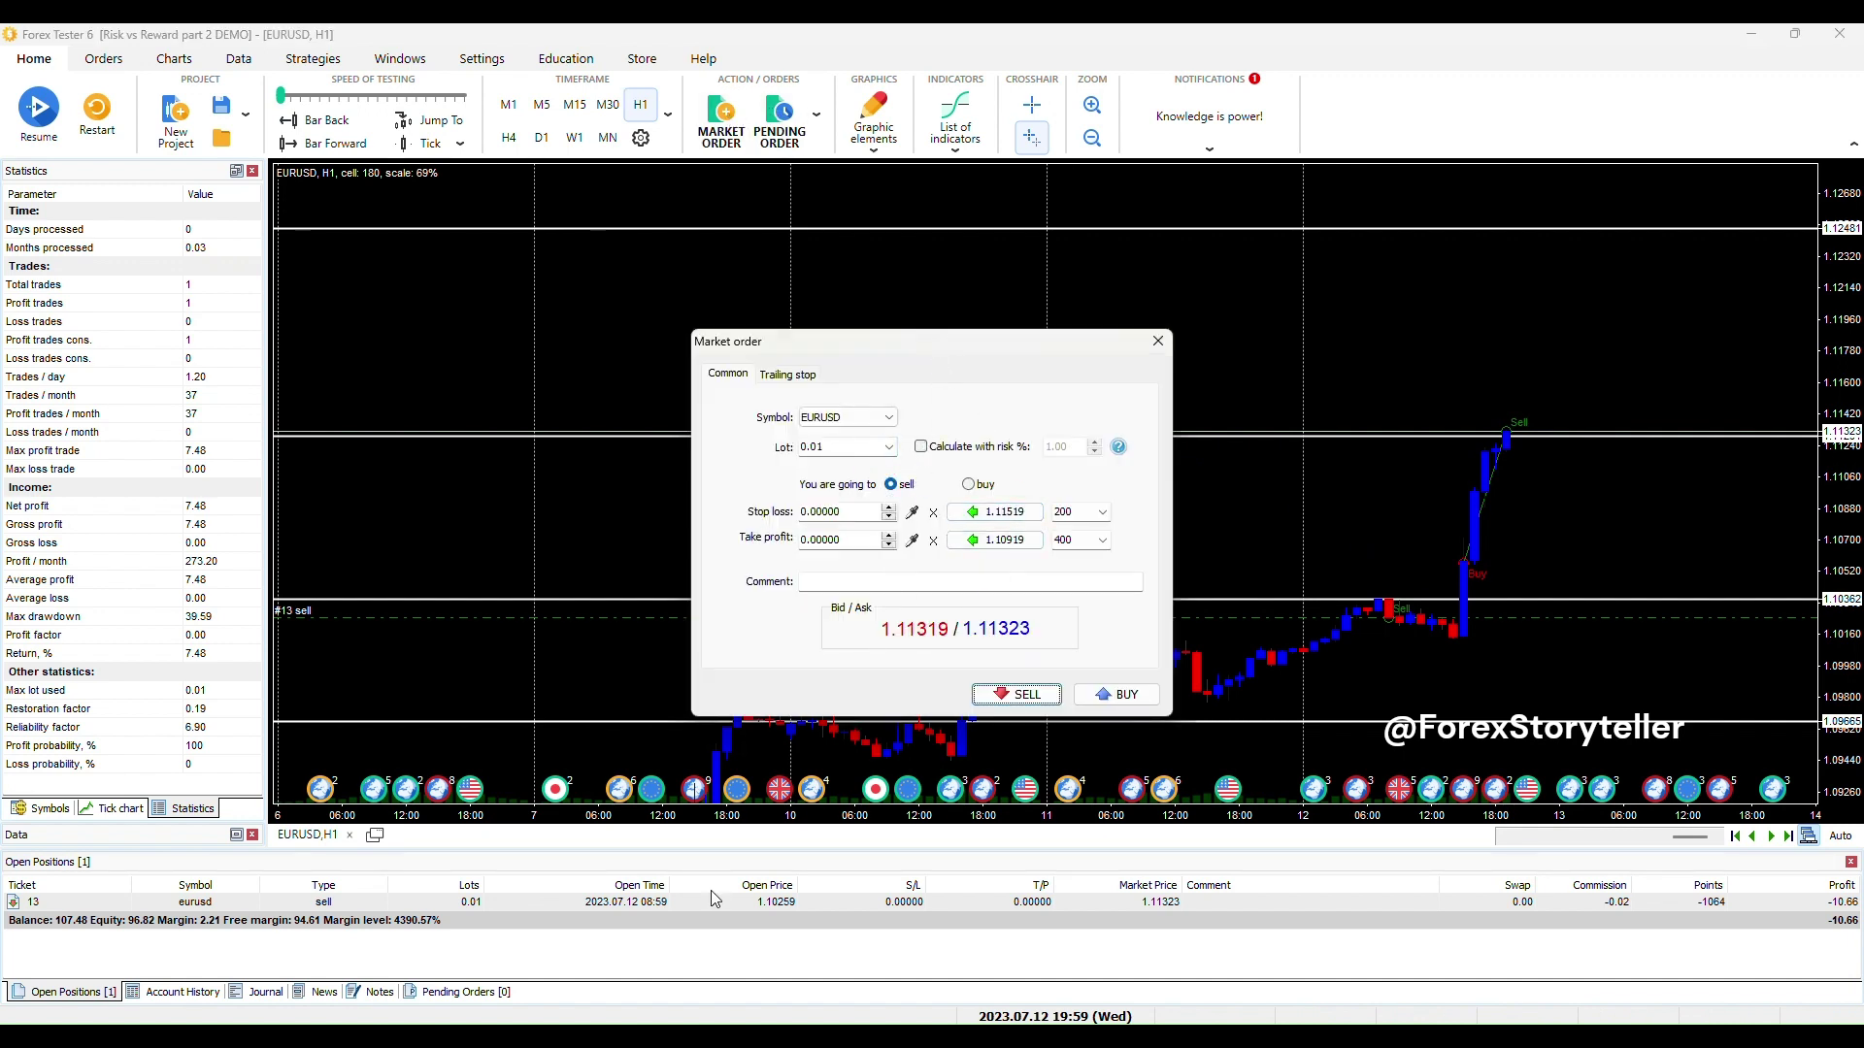
left_click(1003, 696)
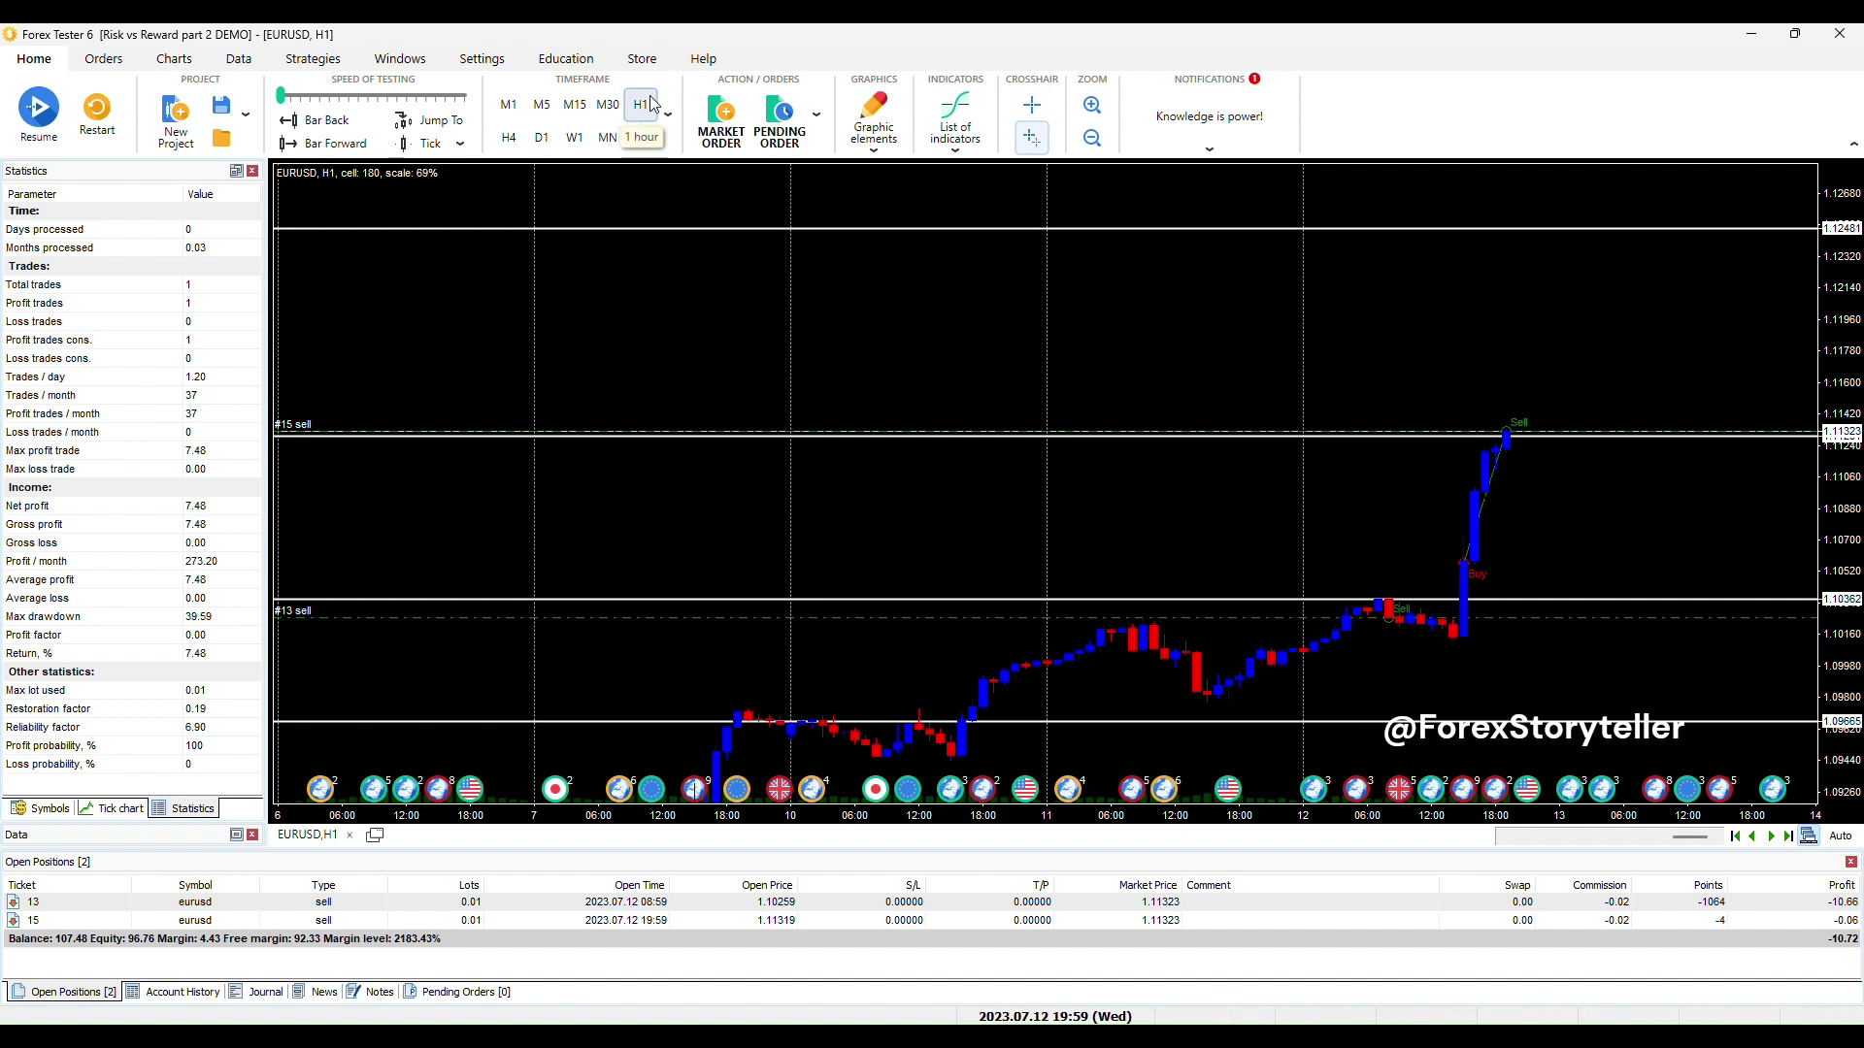
Step: Place a 0.02-lot EURUSD buy stop order at 1.11620, above the newest sell position, without a stop loss or take profit
left_click(779, 117)
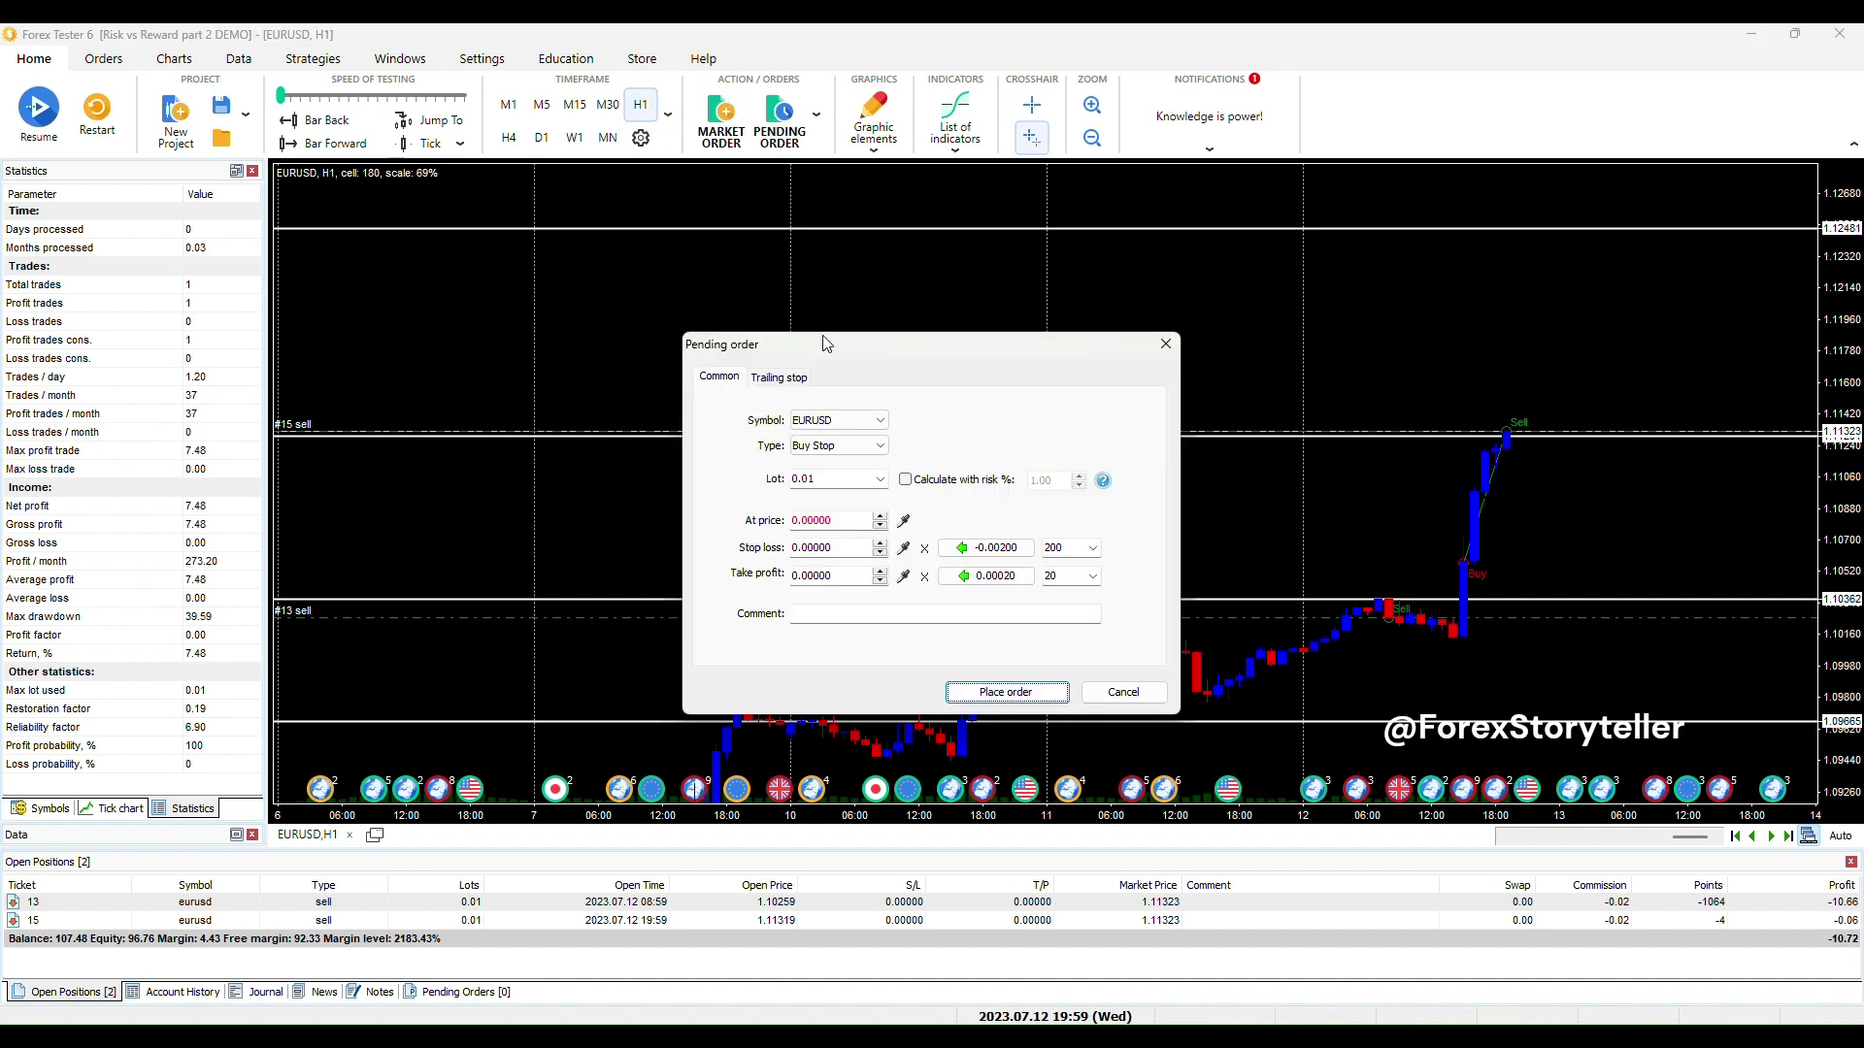
left_click(827, 480)
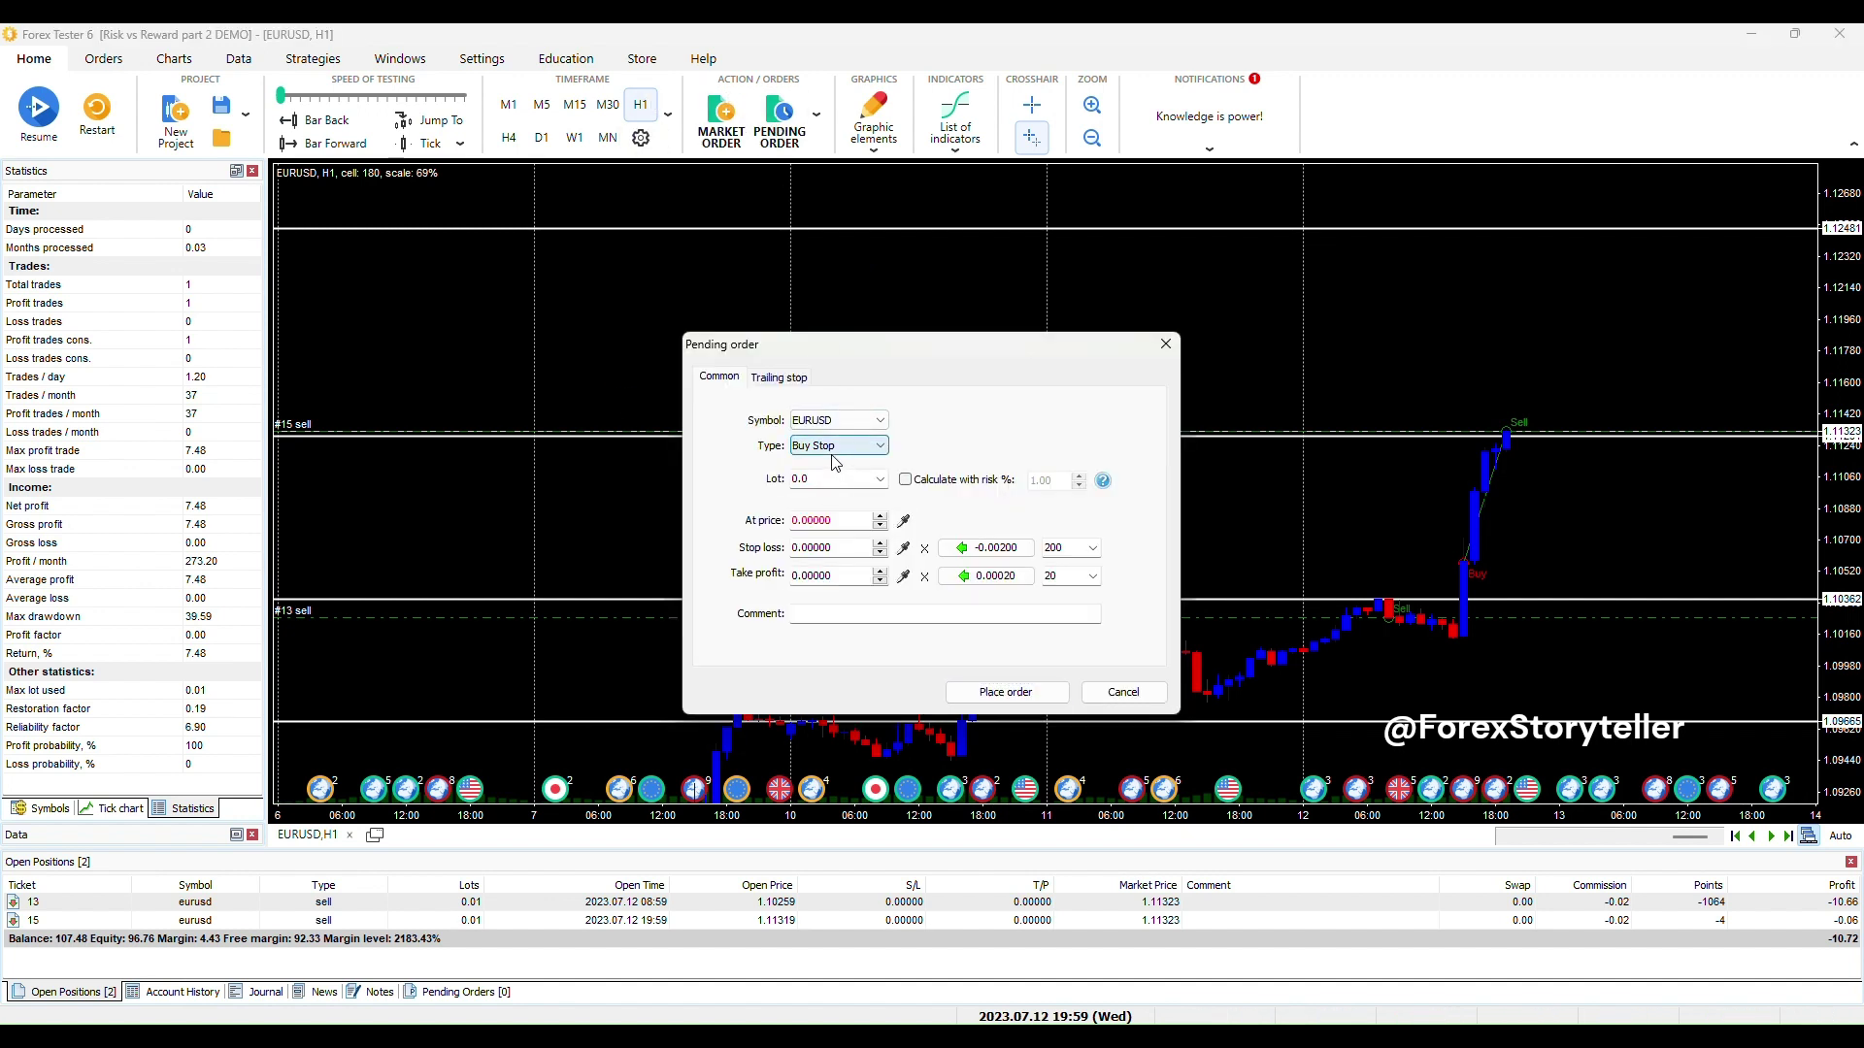
type("2")
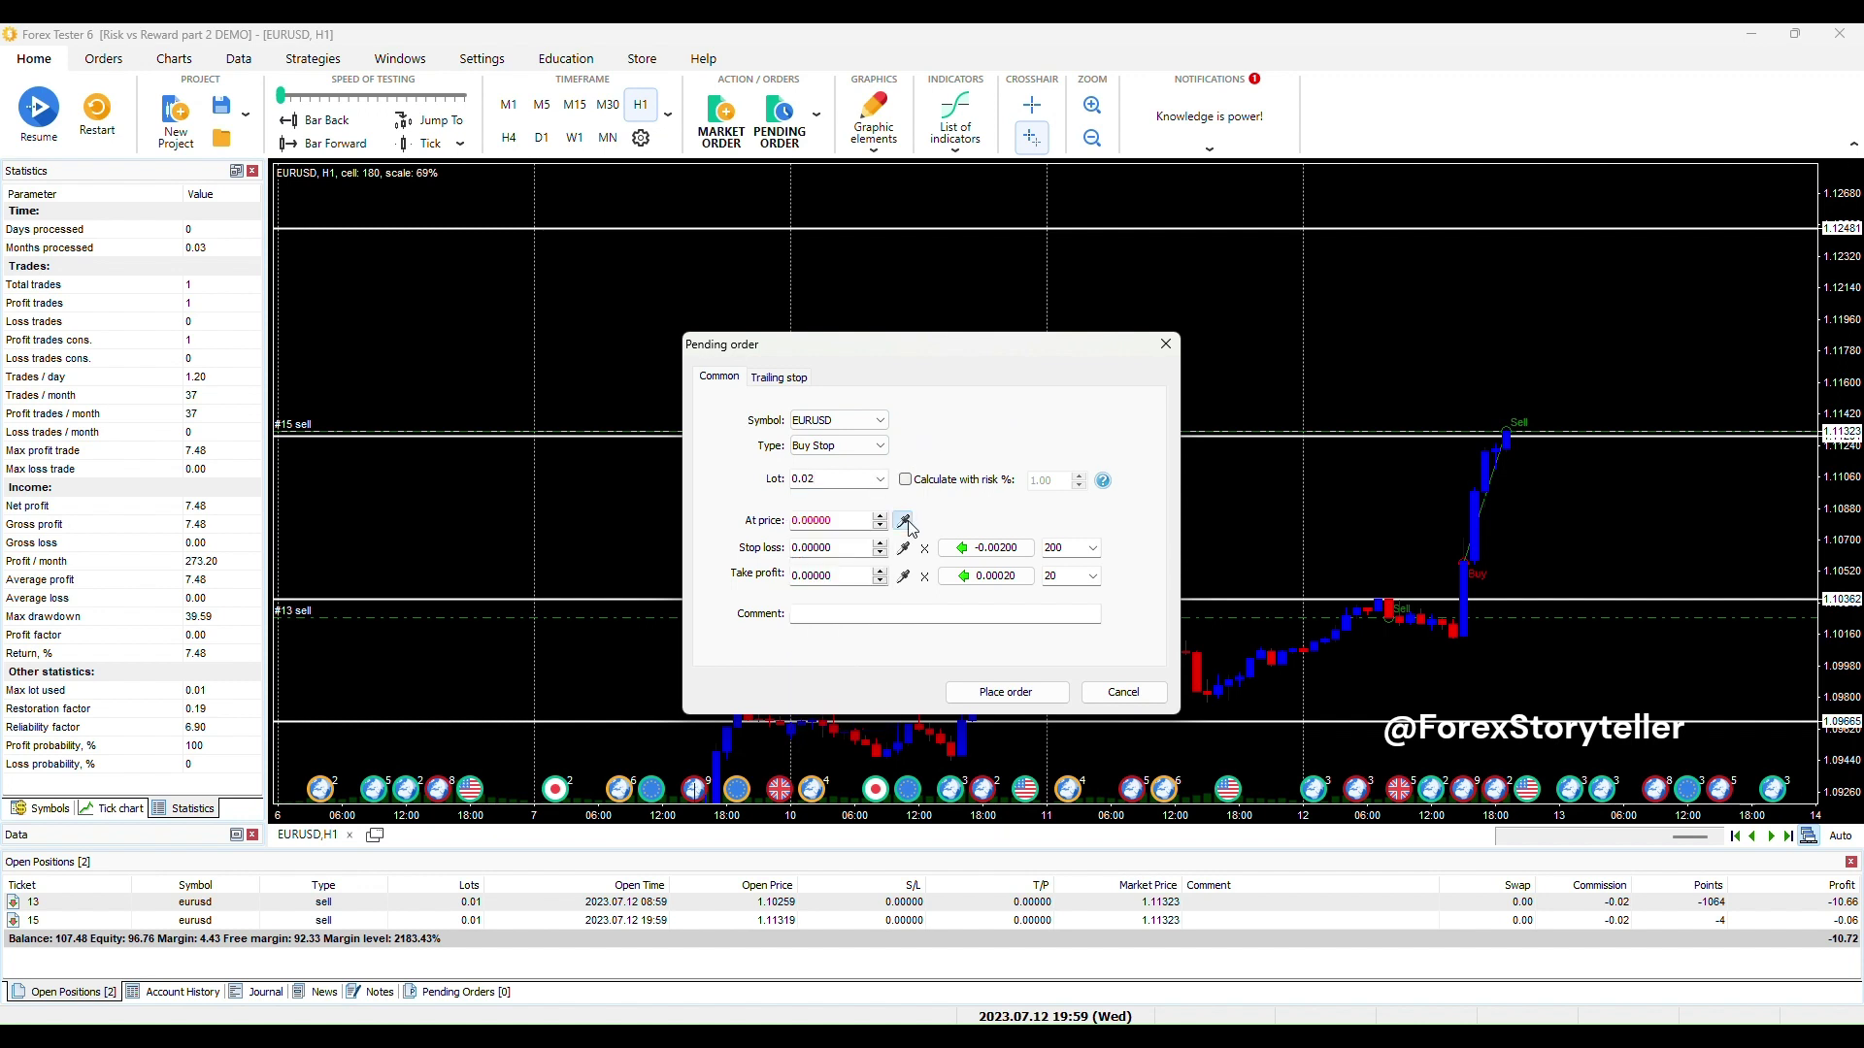
left_click(903, 517)
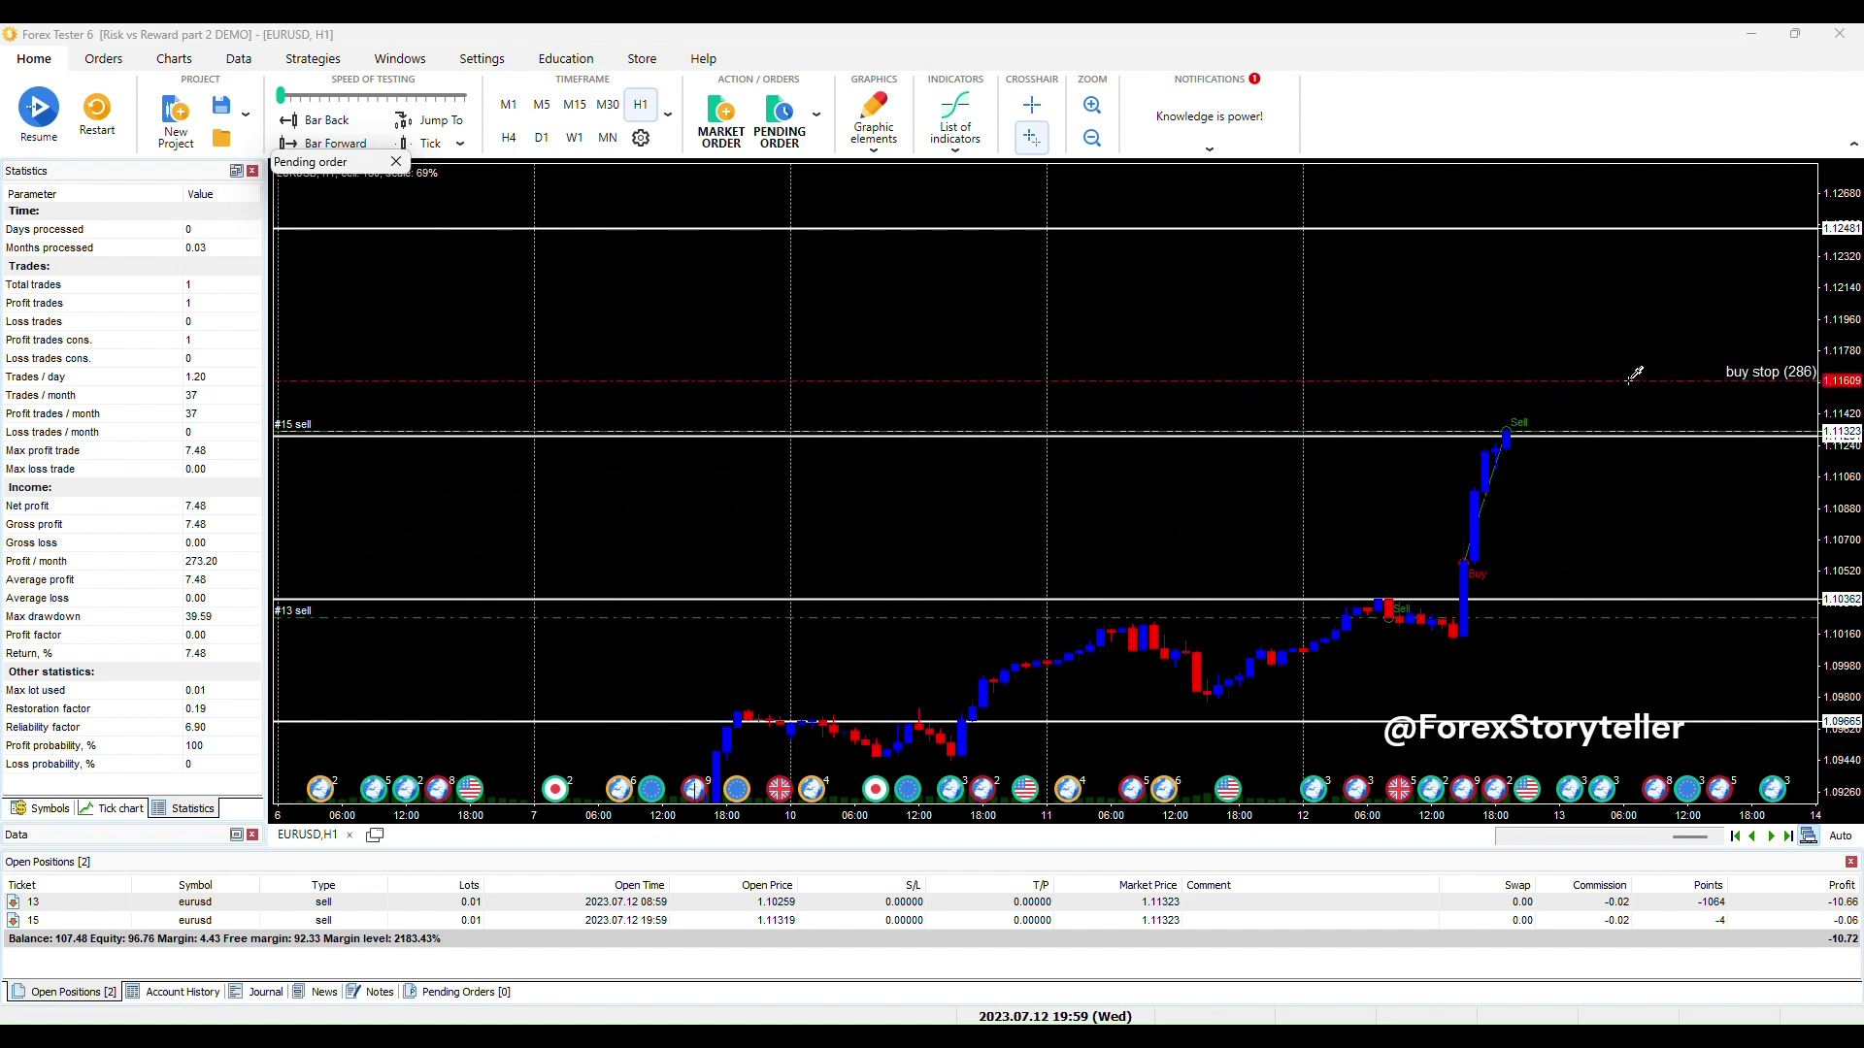
left_click(1631, 378)
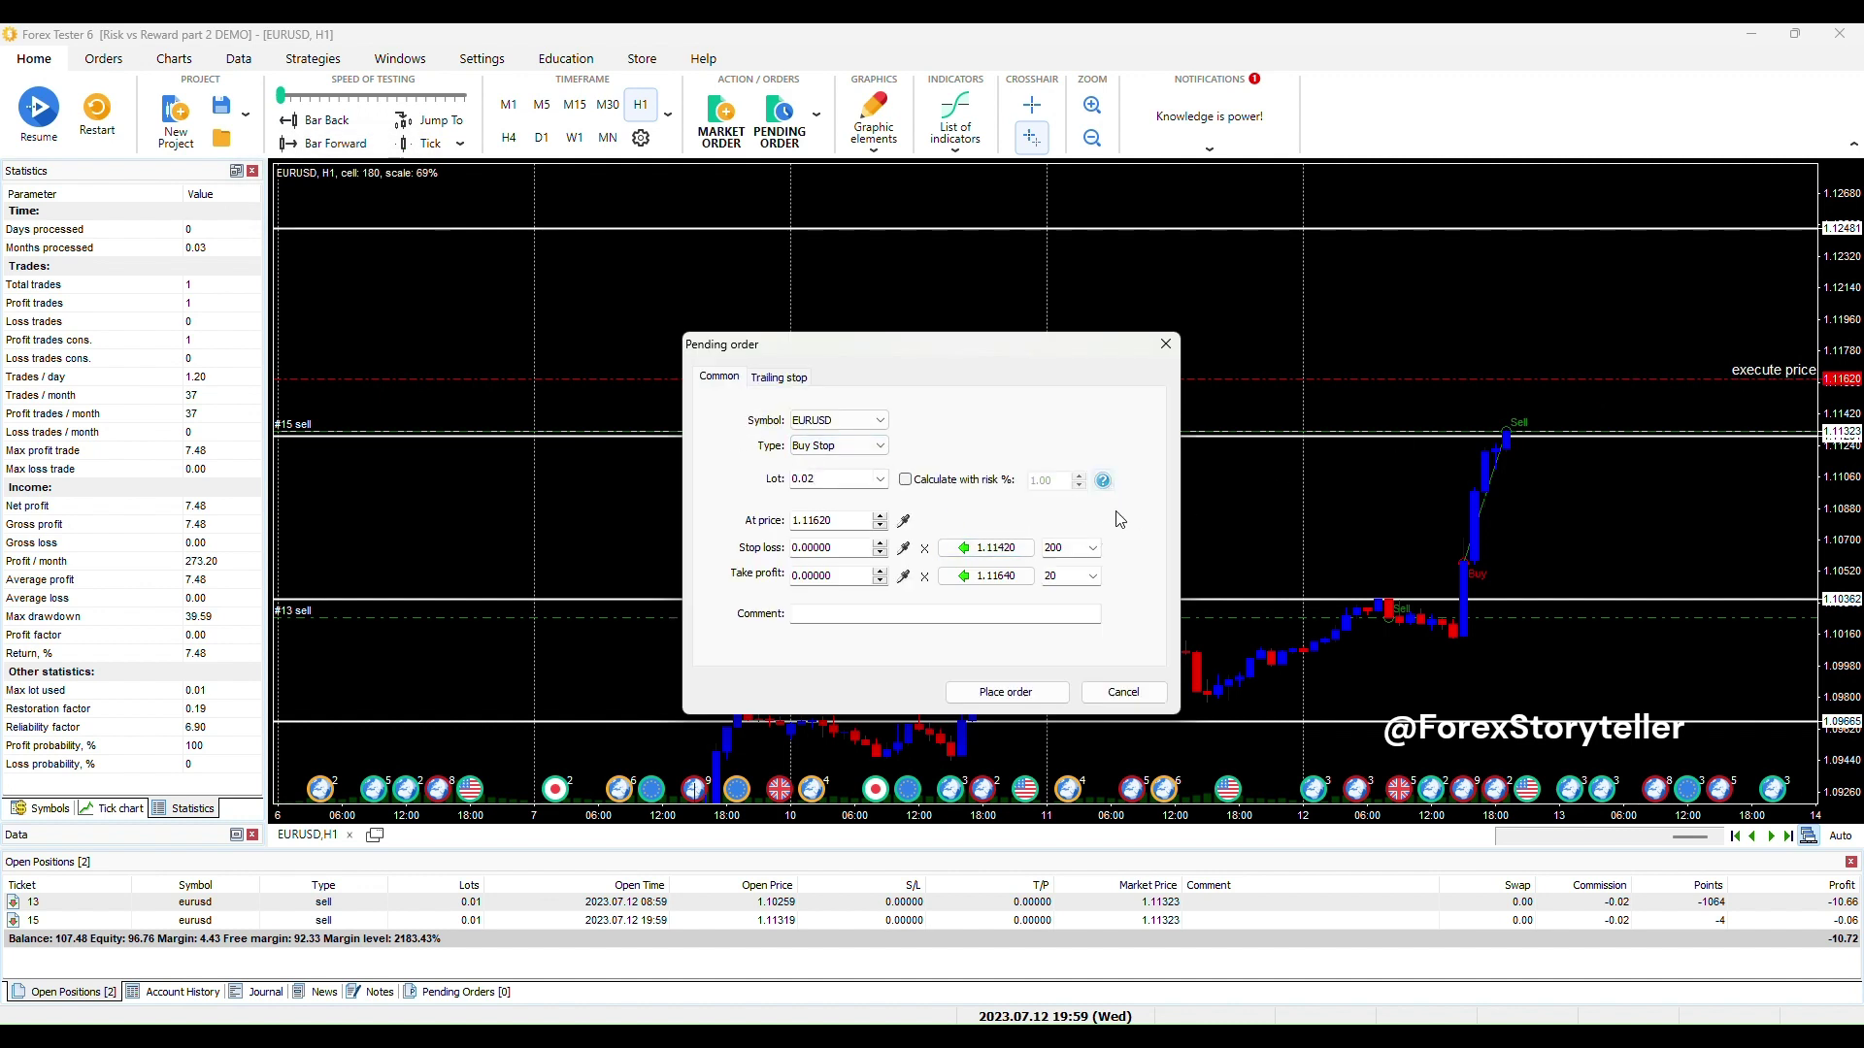
left_click(1025, 695)
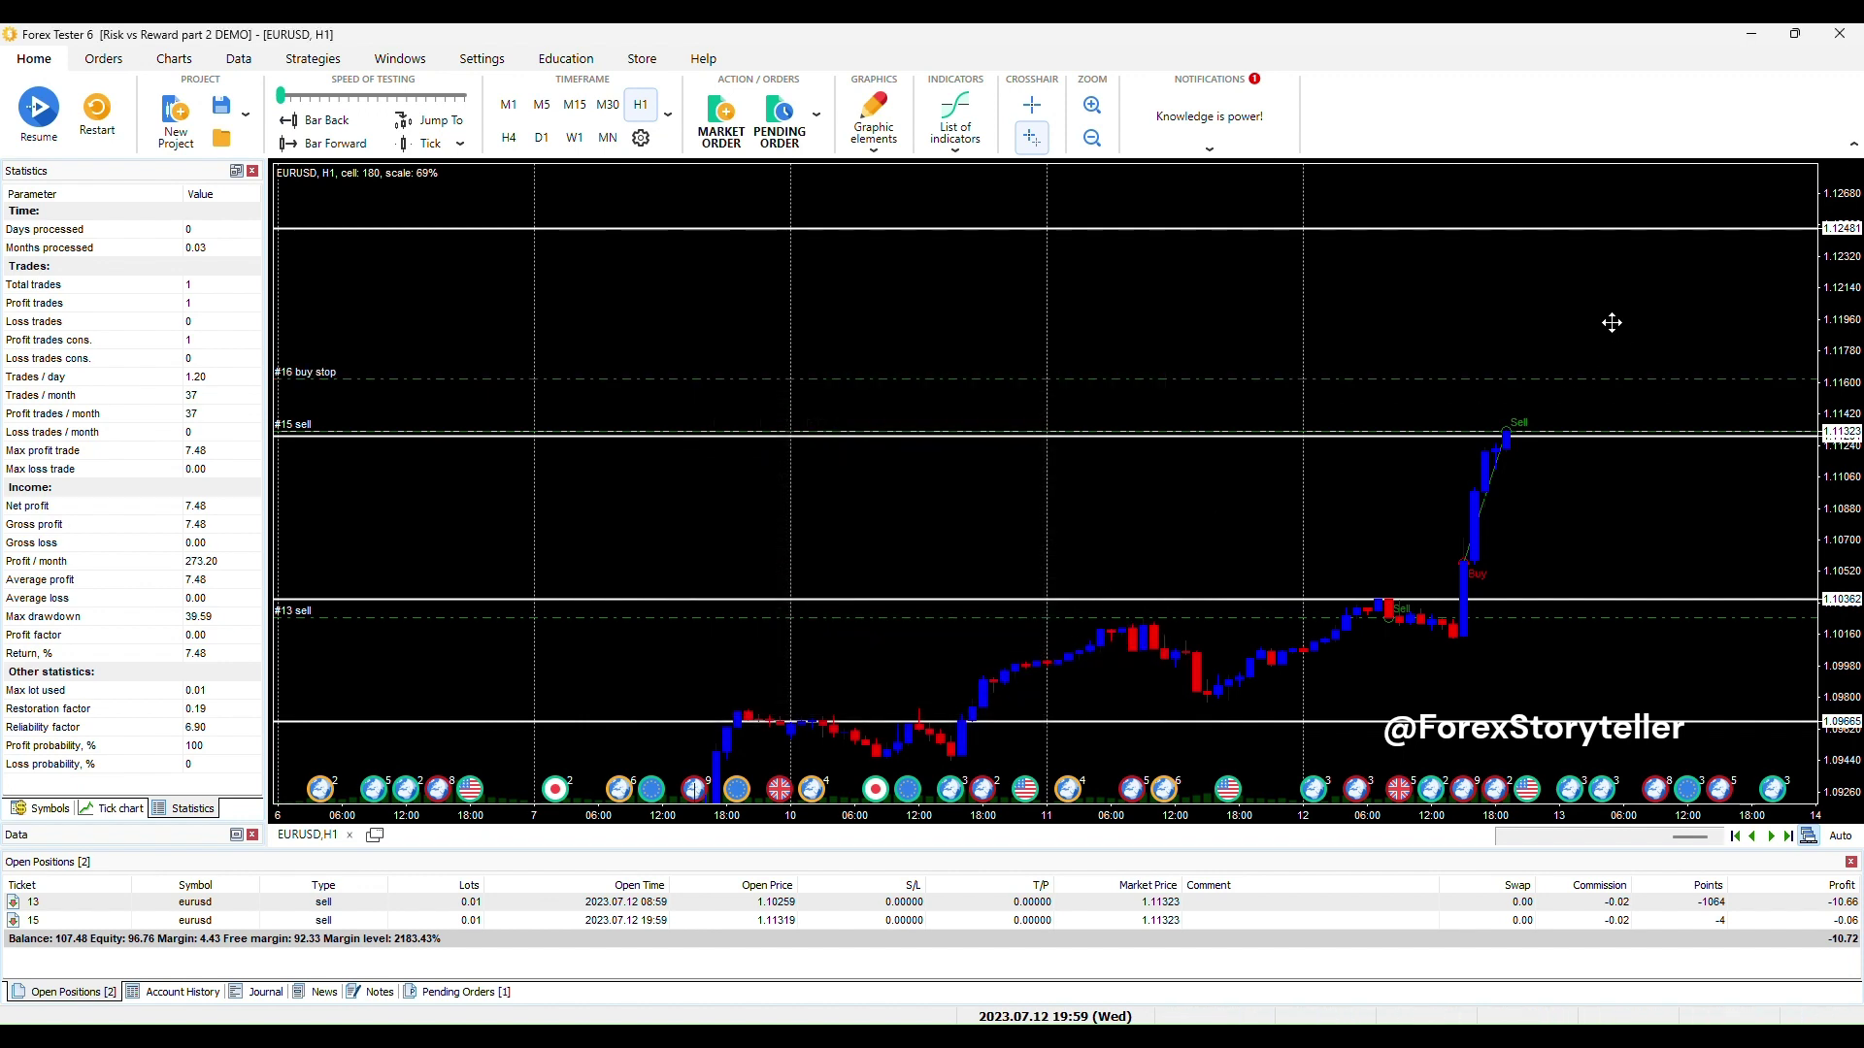
Step: Advance the EURUSD simulation bar by bar on the H1 chart to 2023.07.17 23:59
left_click_drag(1611, 322, 1510, 353)
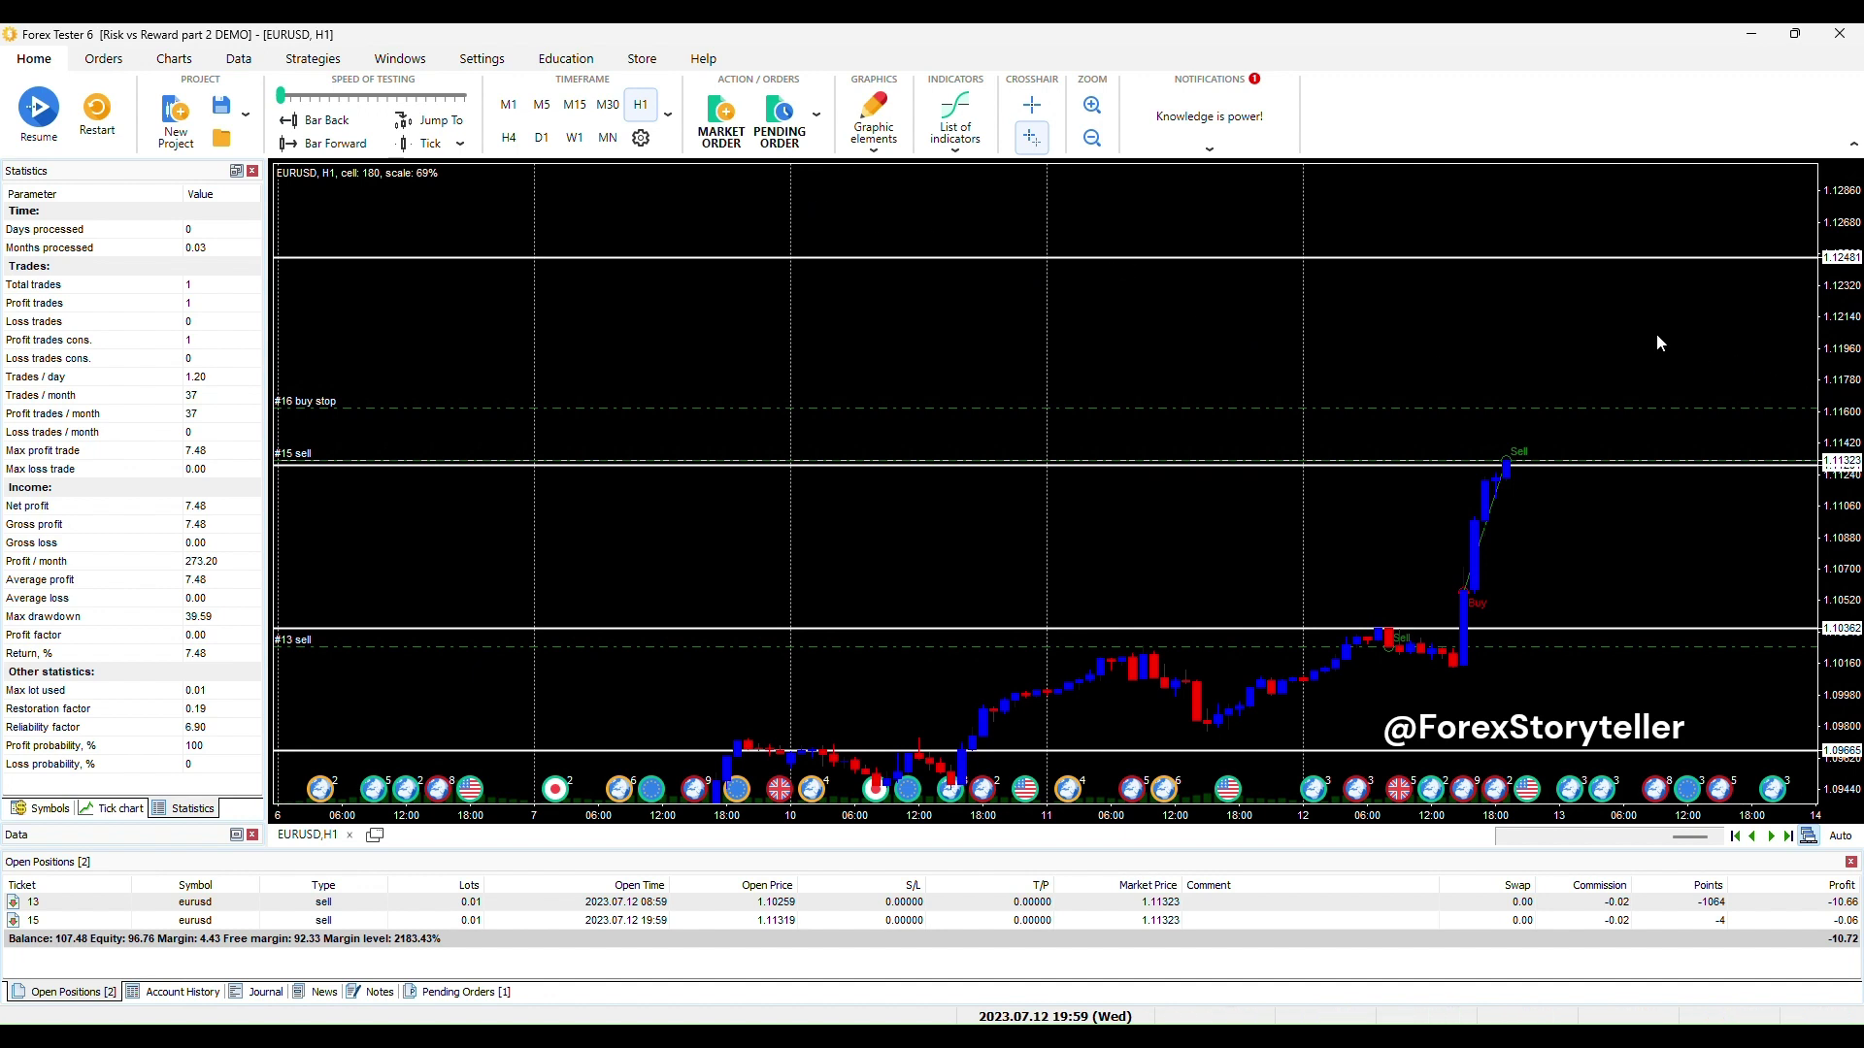
left_click(1515, 466)
key("F12")
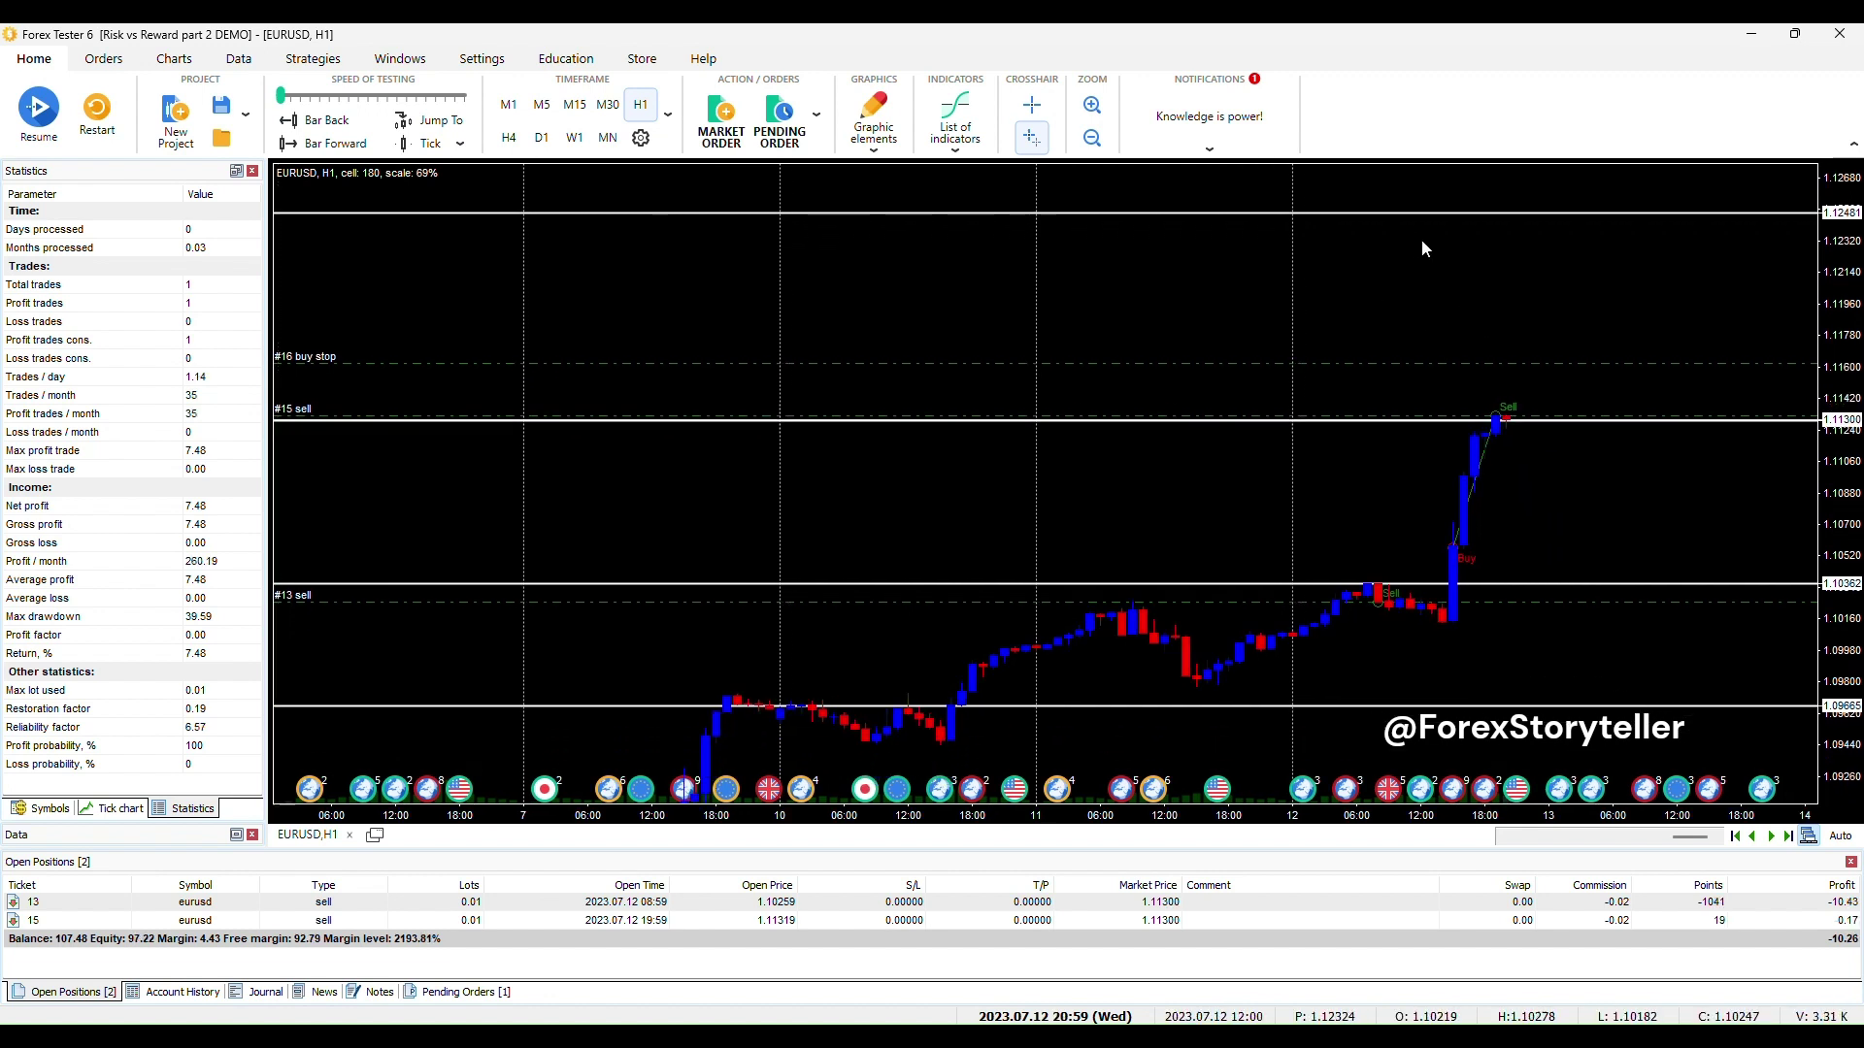
key("F12")
key("F12")
key("F12")
key("F12")
key("F12")
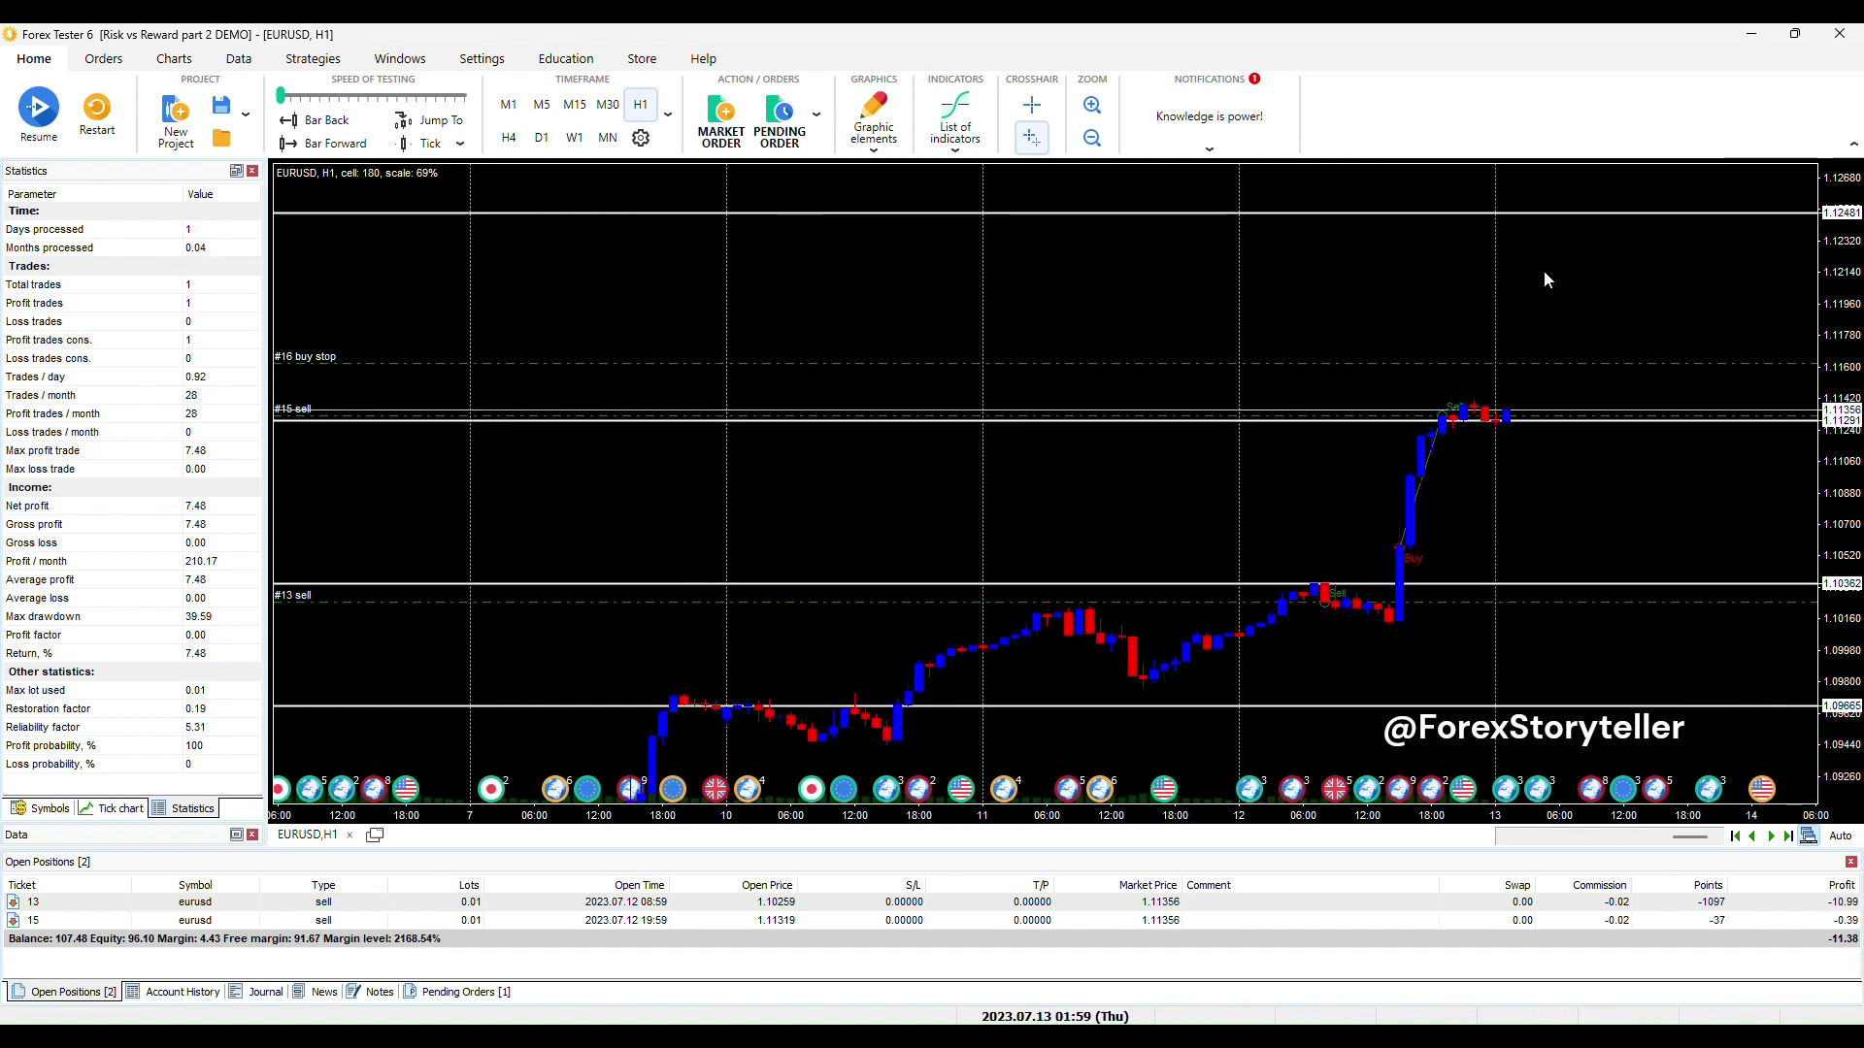
key("F12")
key("F12")
key("F12")
key("F12")
key("F12")
key("F12")
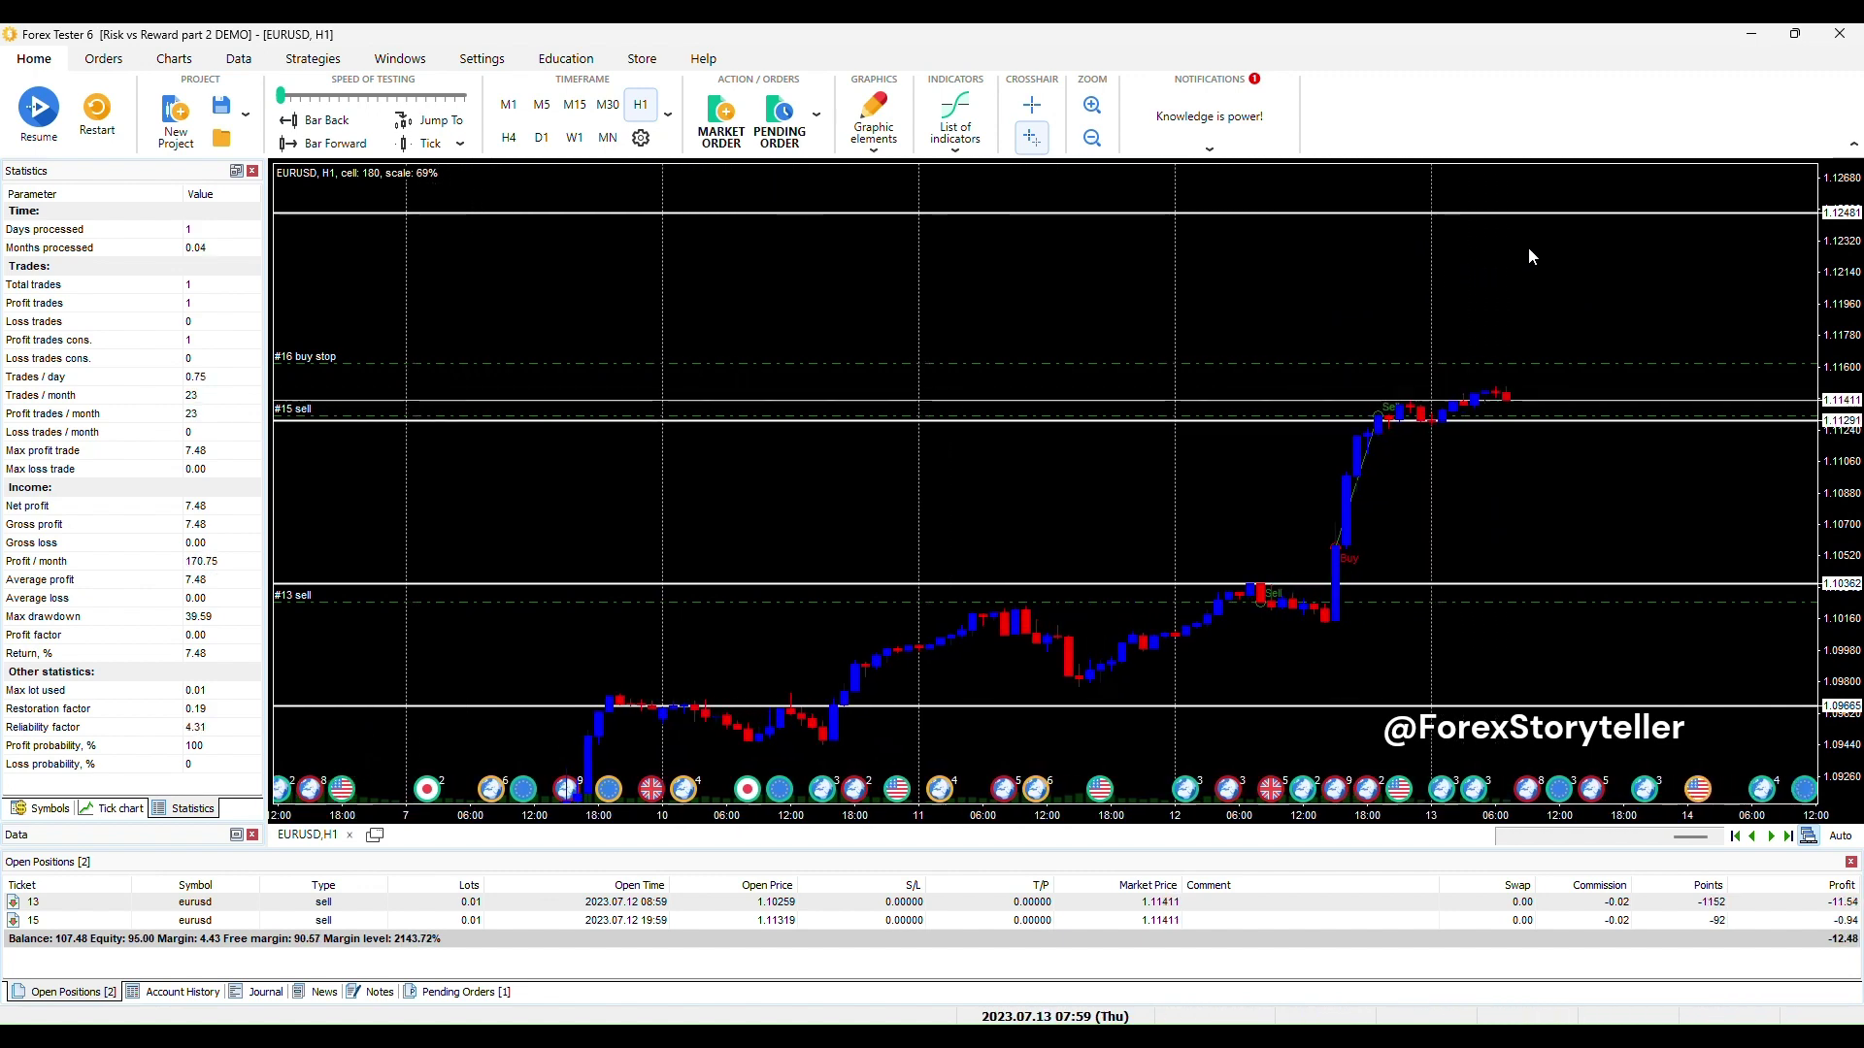
key("F12")
key("F12")
key("F12")
key("F12")
key("F12")
key("F12")
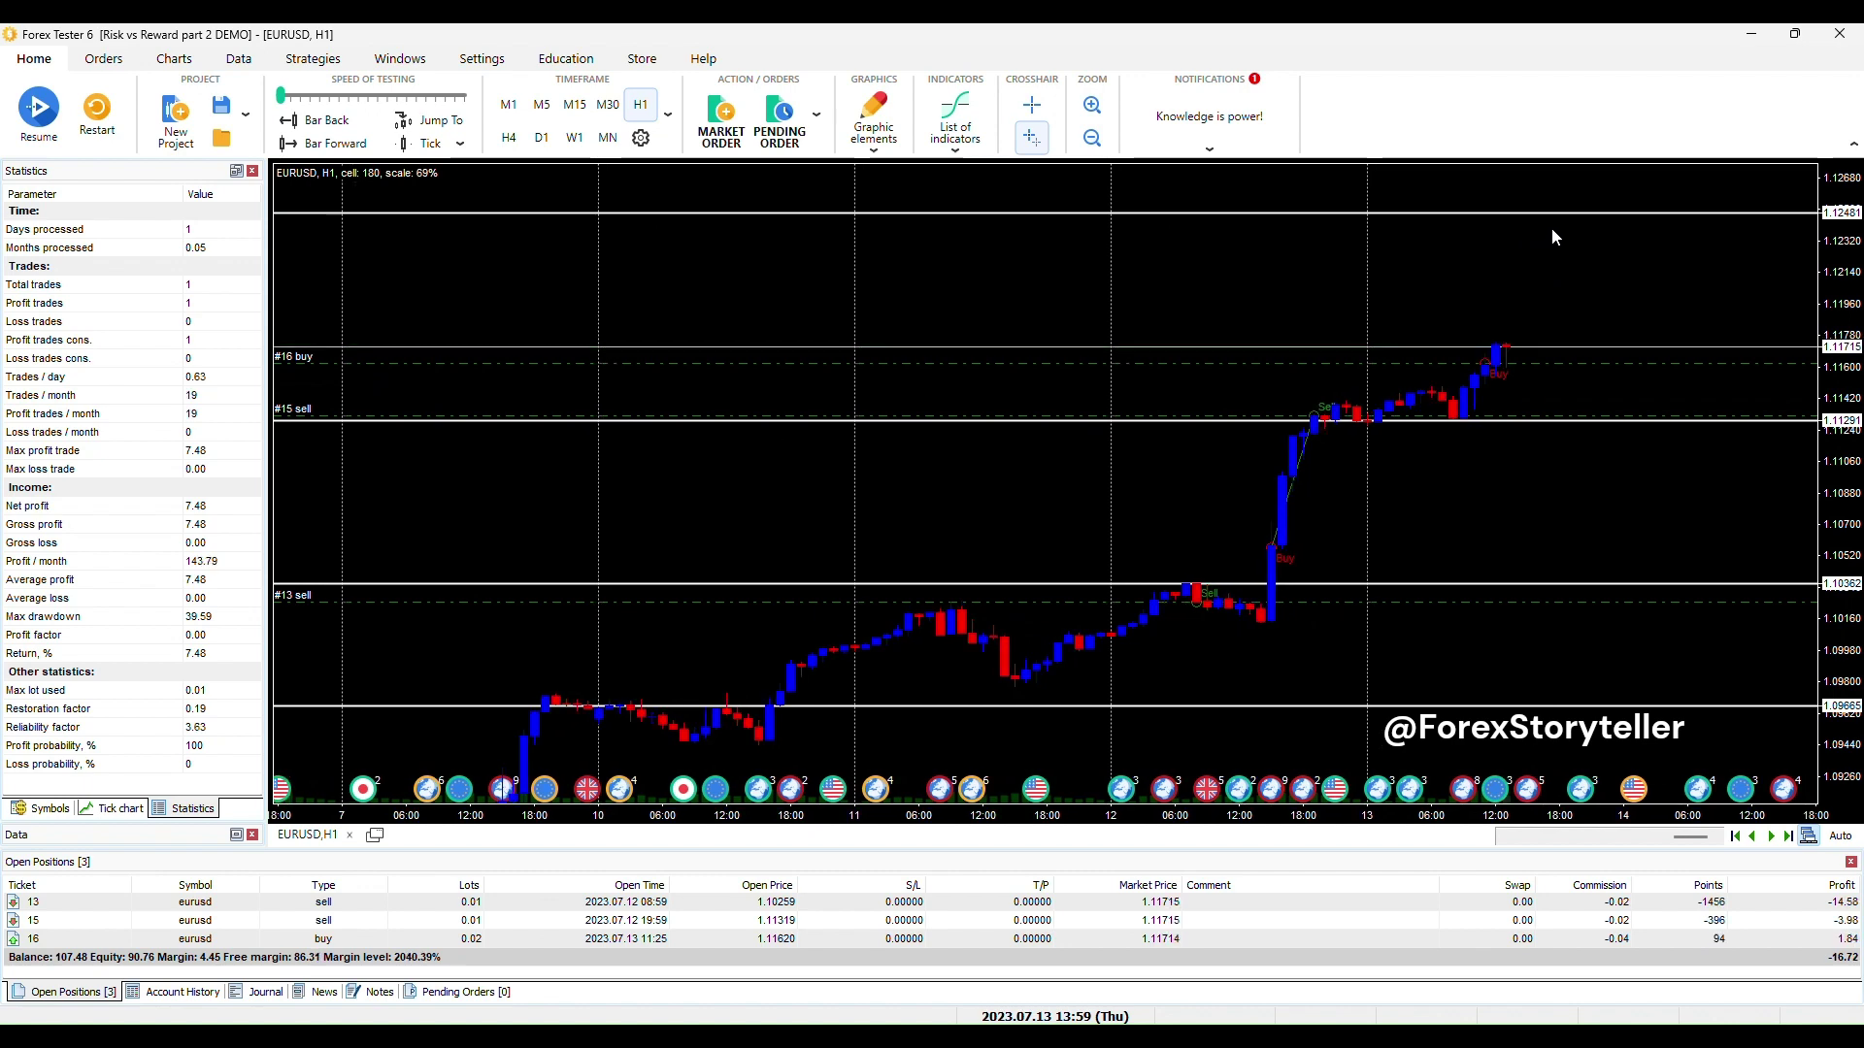
key("F12")
key("F12")
key("F12")
key("F12")
key("F12")
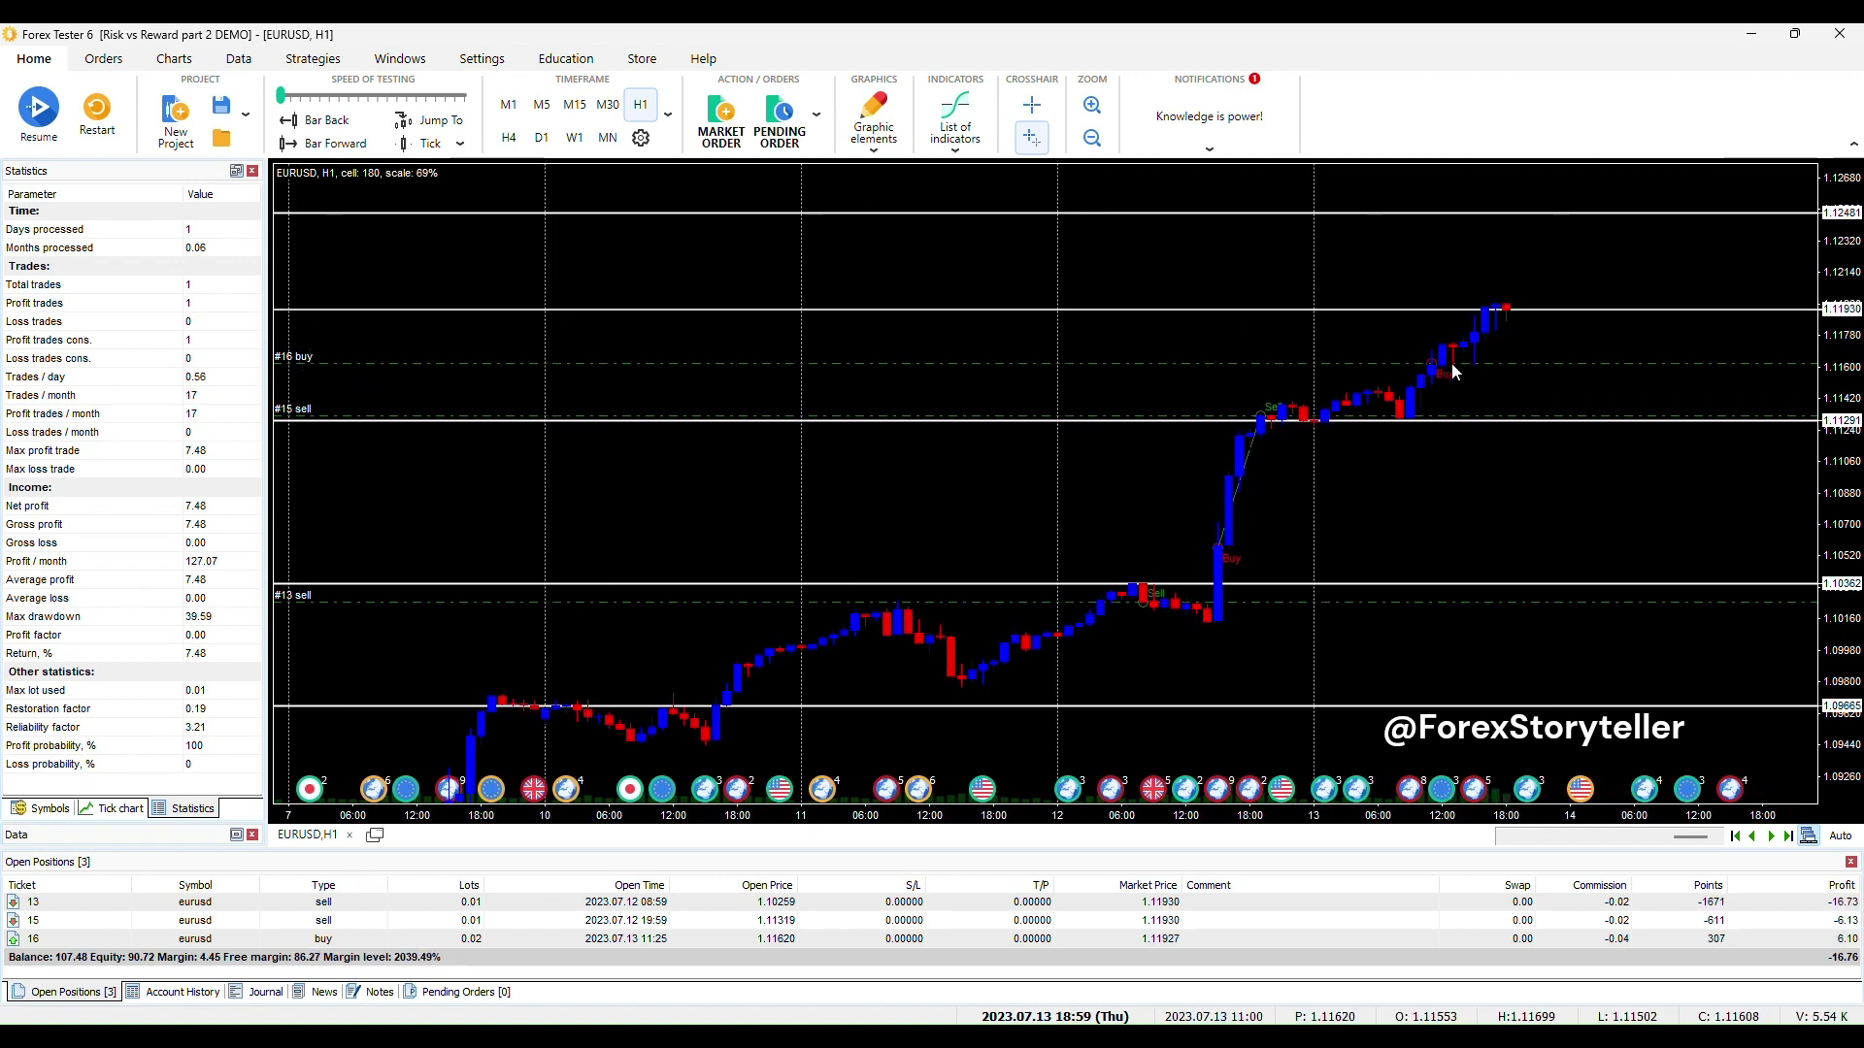
key("F12")
key("F12")
key("F12")
key("F12")
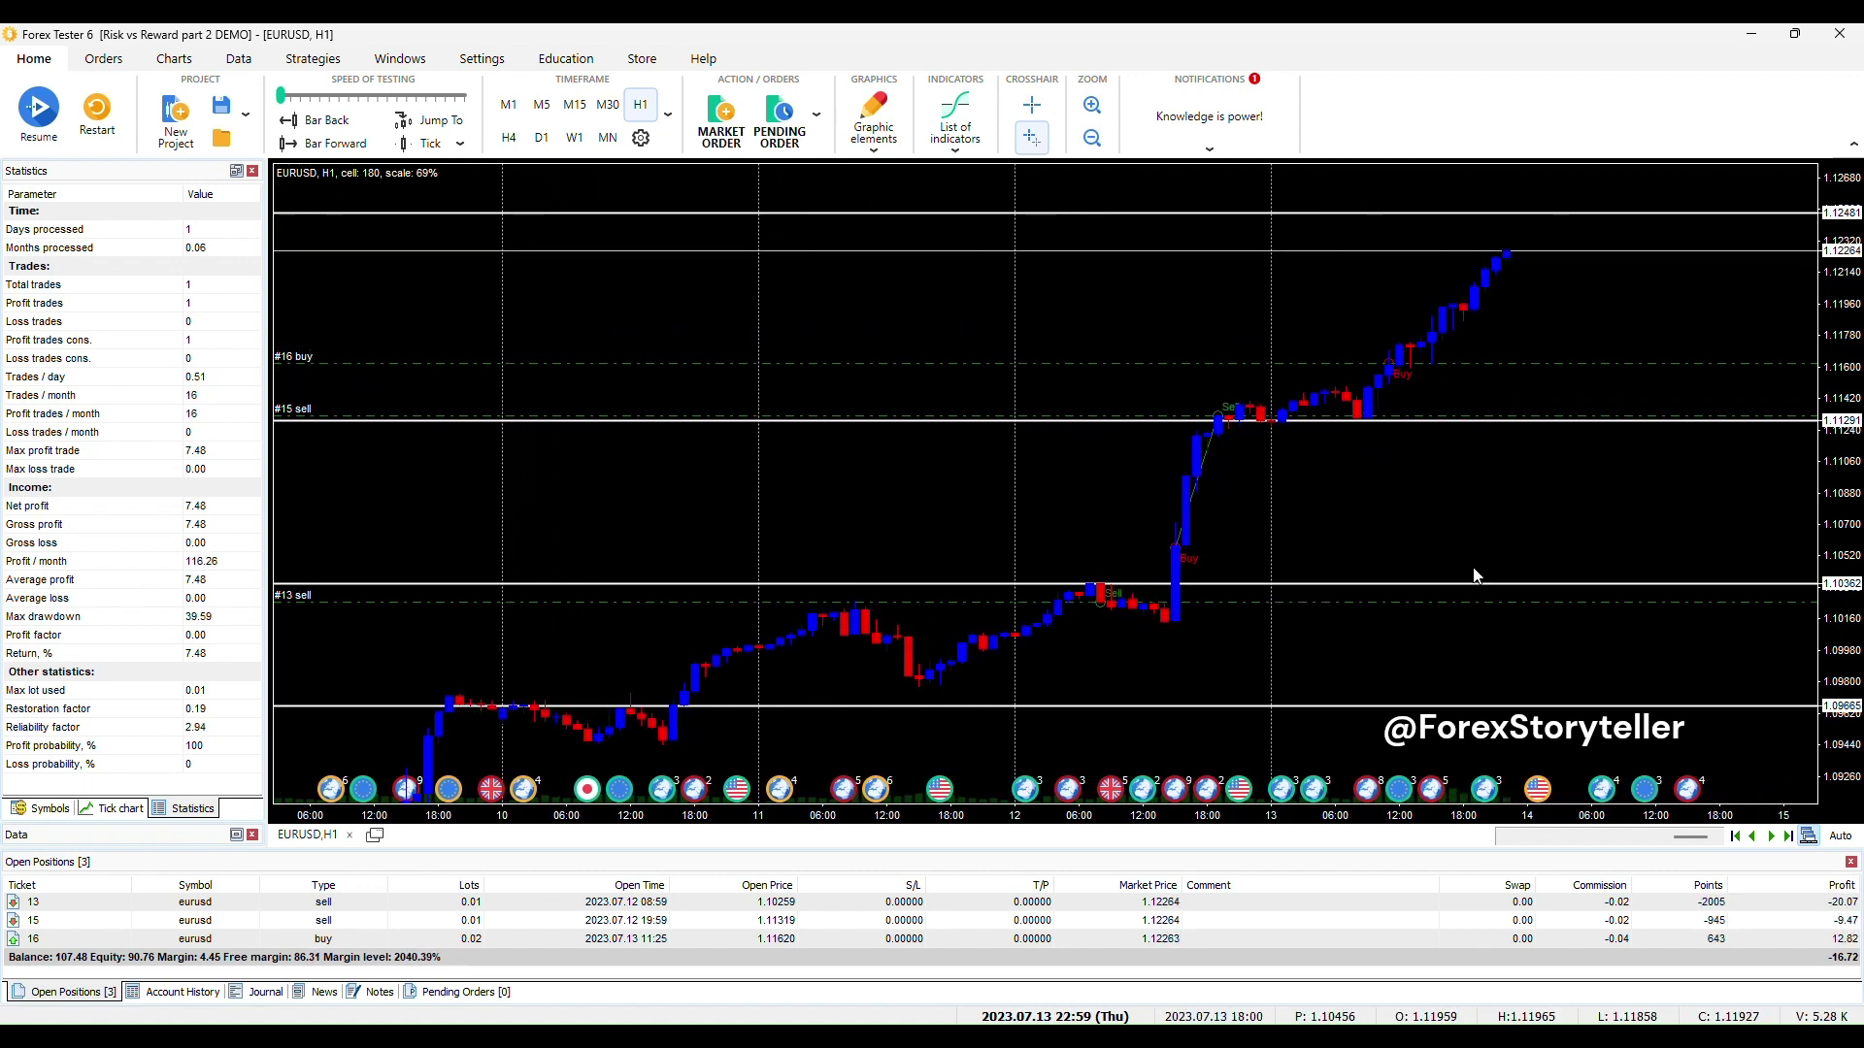
key("F12")
key("F12")
key("F12")
key("F12")
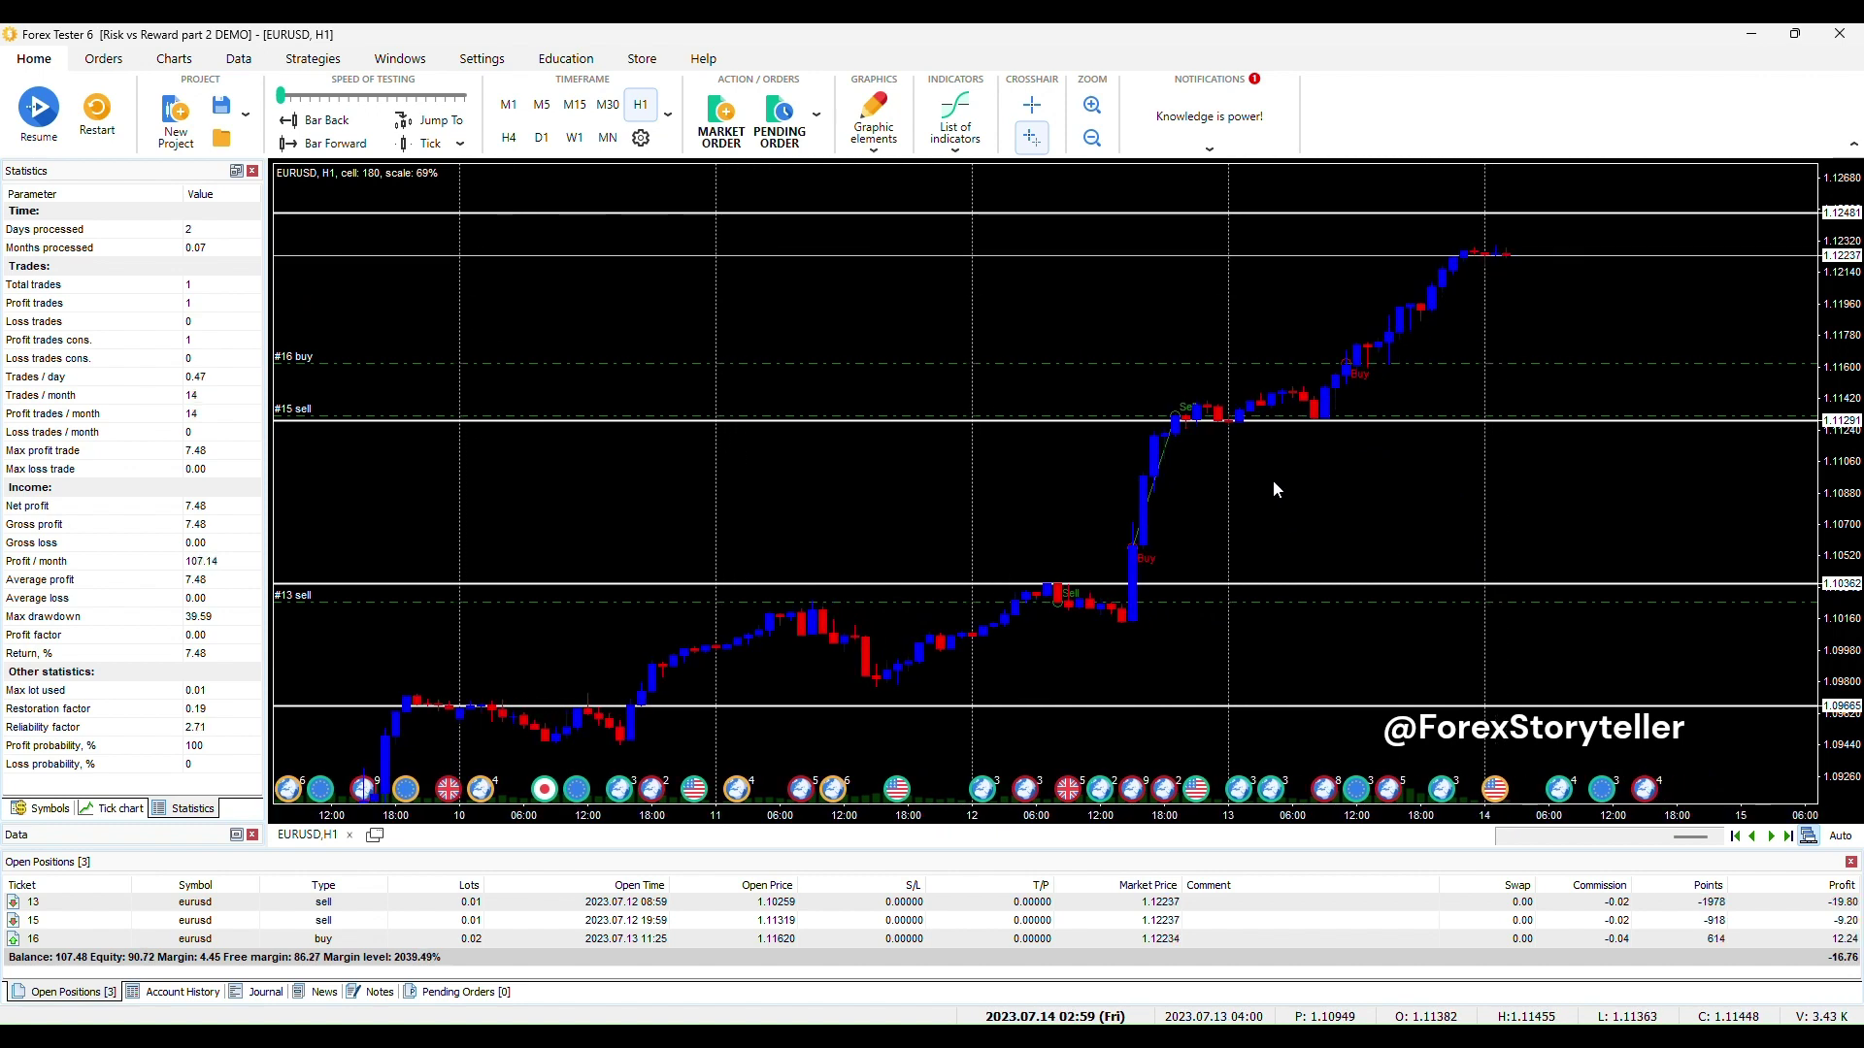
key("F12")
key("F12")
key("F12")
key("F12")
key("F12")
key("F12")
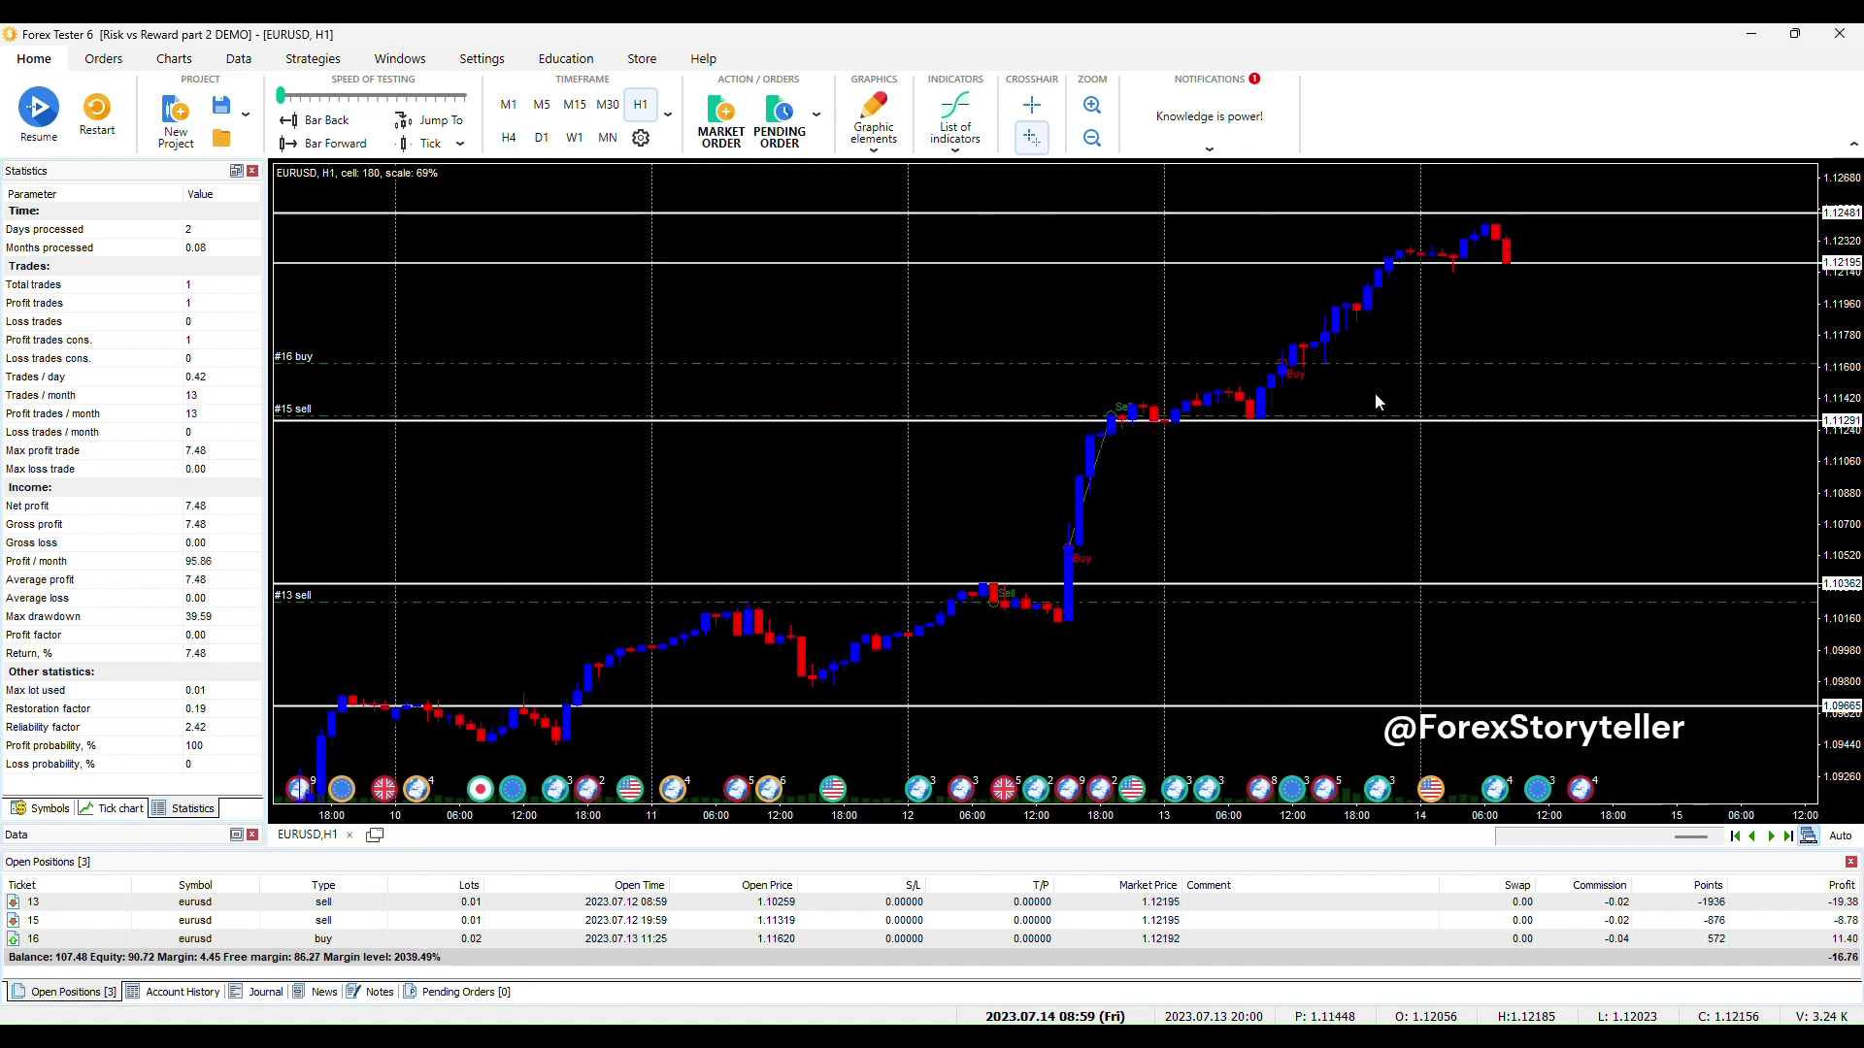
key("F12")
key("F12")
key("F12")
key("F12")
key("F12")
key("F12")
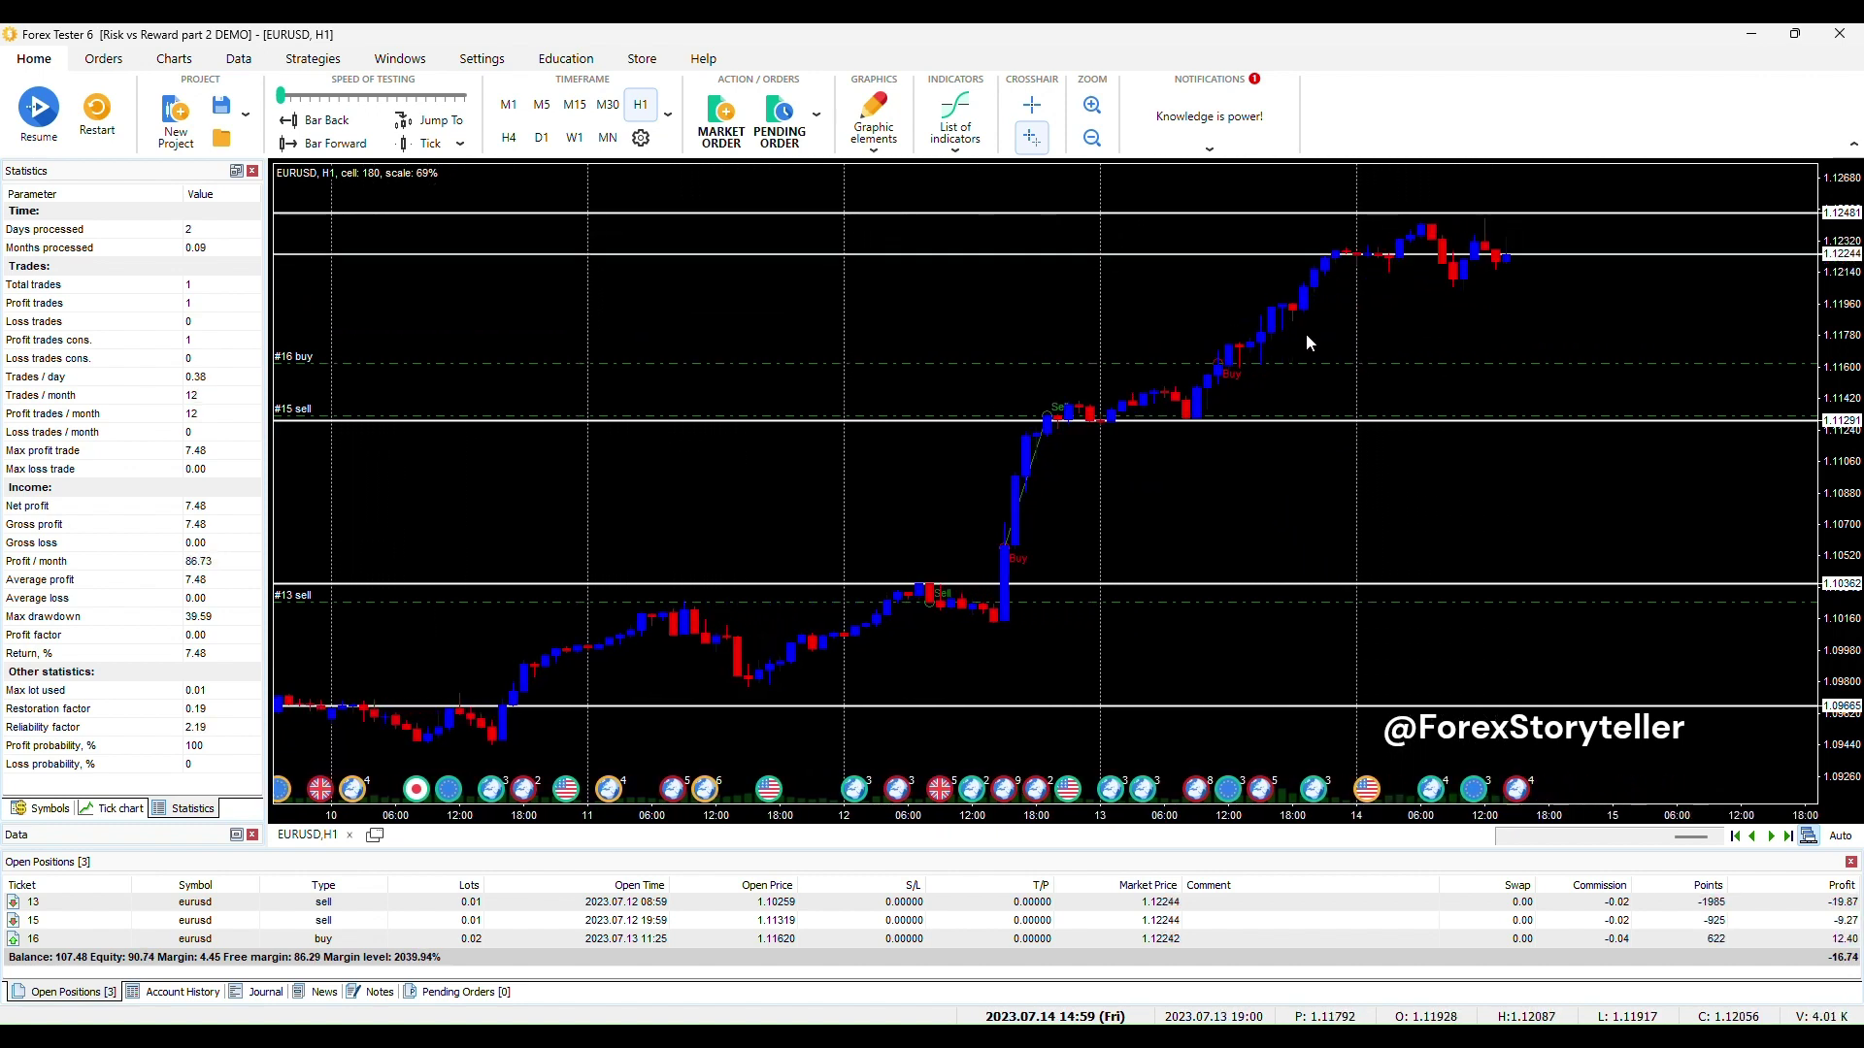
key("F12")
key("F12")
key("F12")
key("F12")
key("F12")
key("F12")
key("F12")
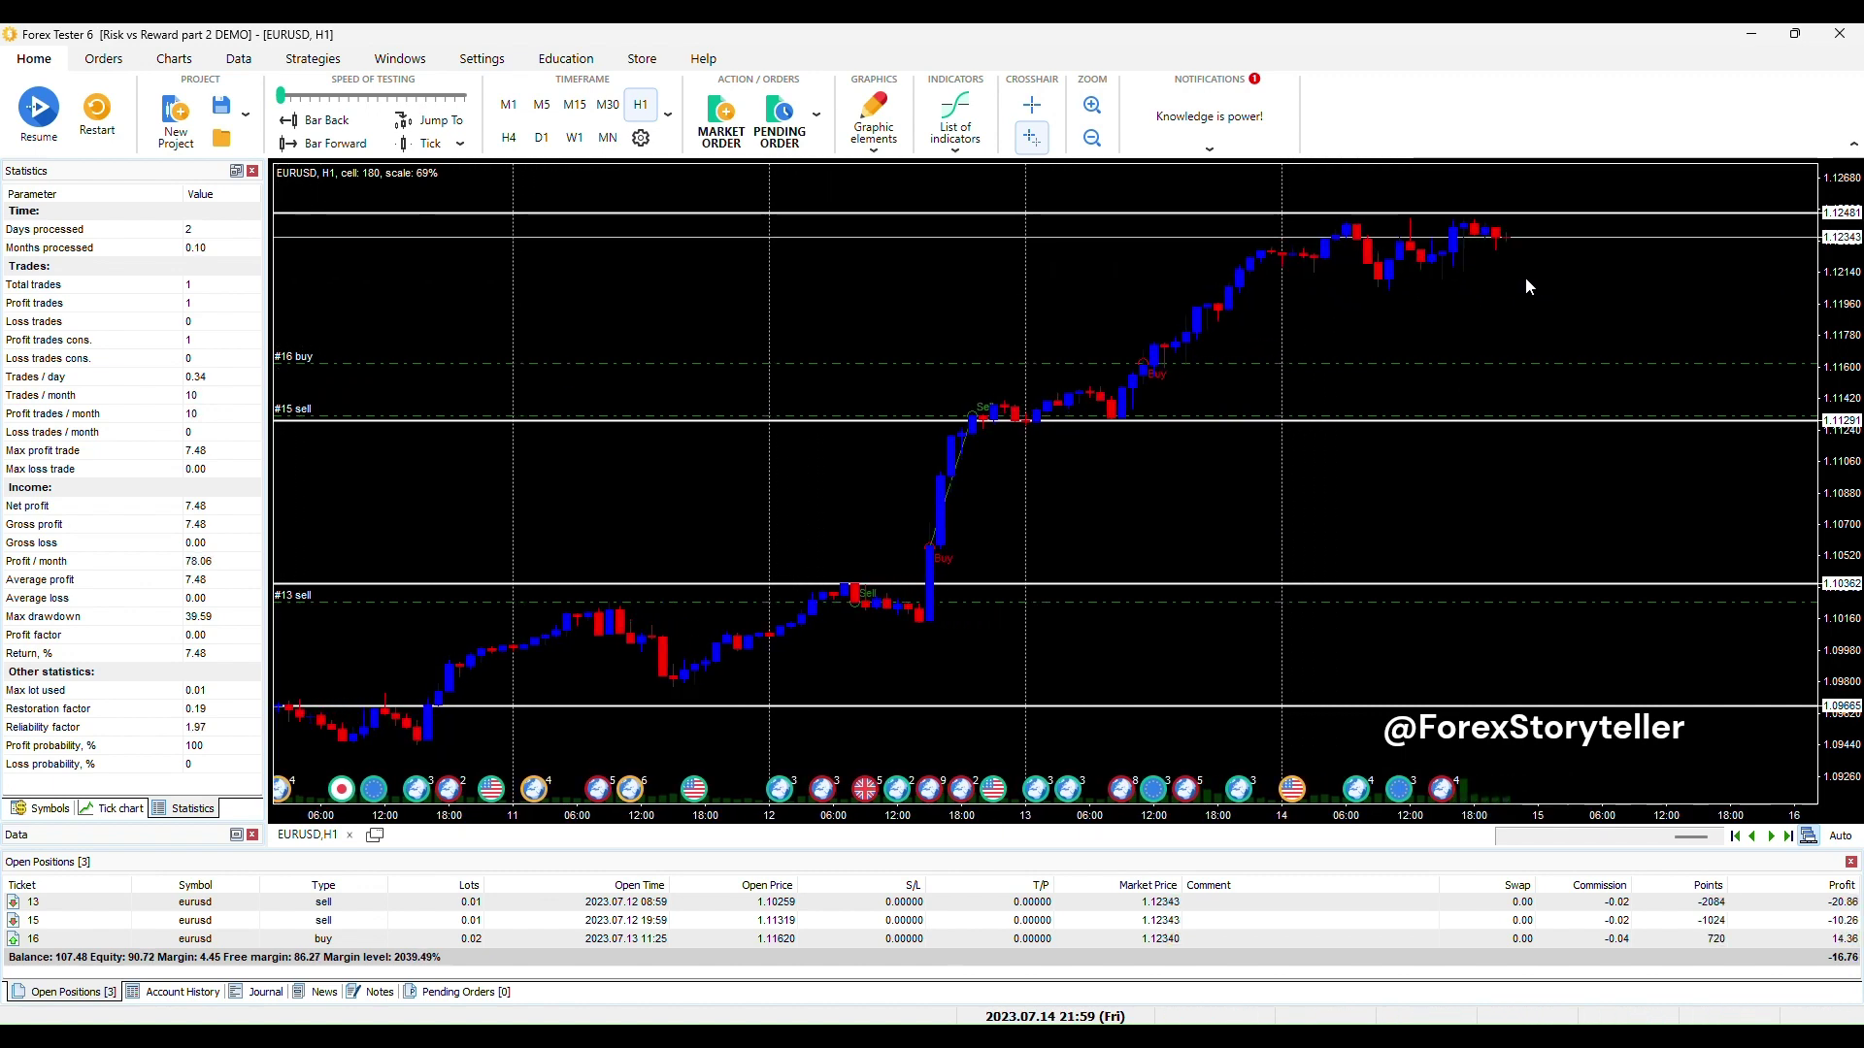
key("F12")
key("F12")
key("F12")
key("F12")
key("F12")
key("F12")
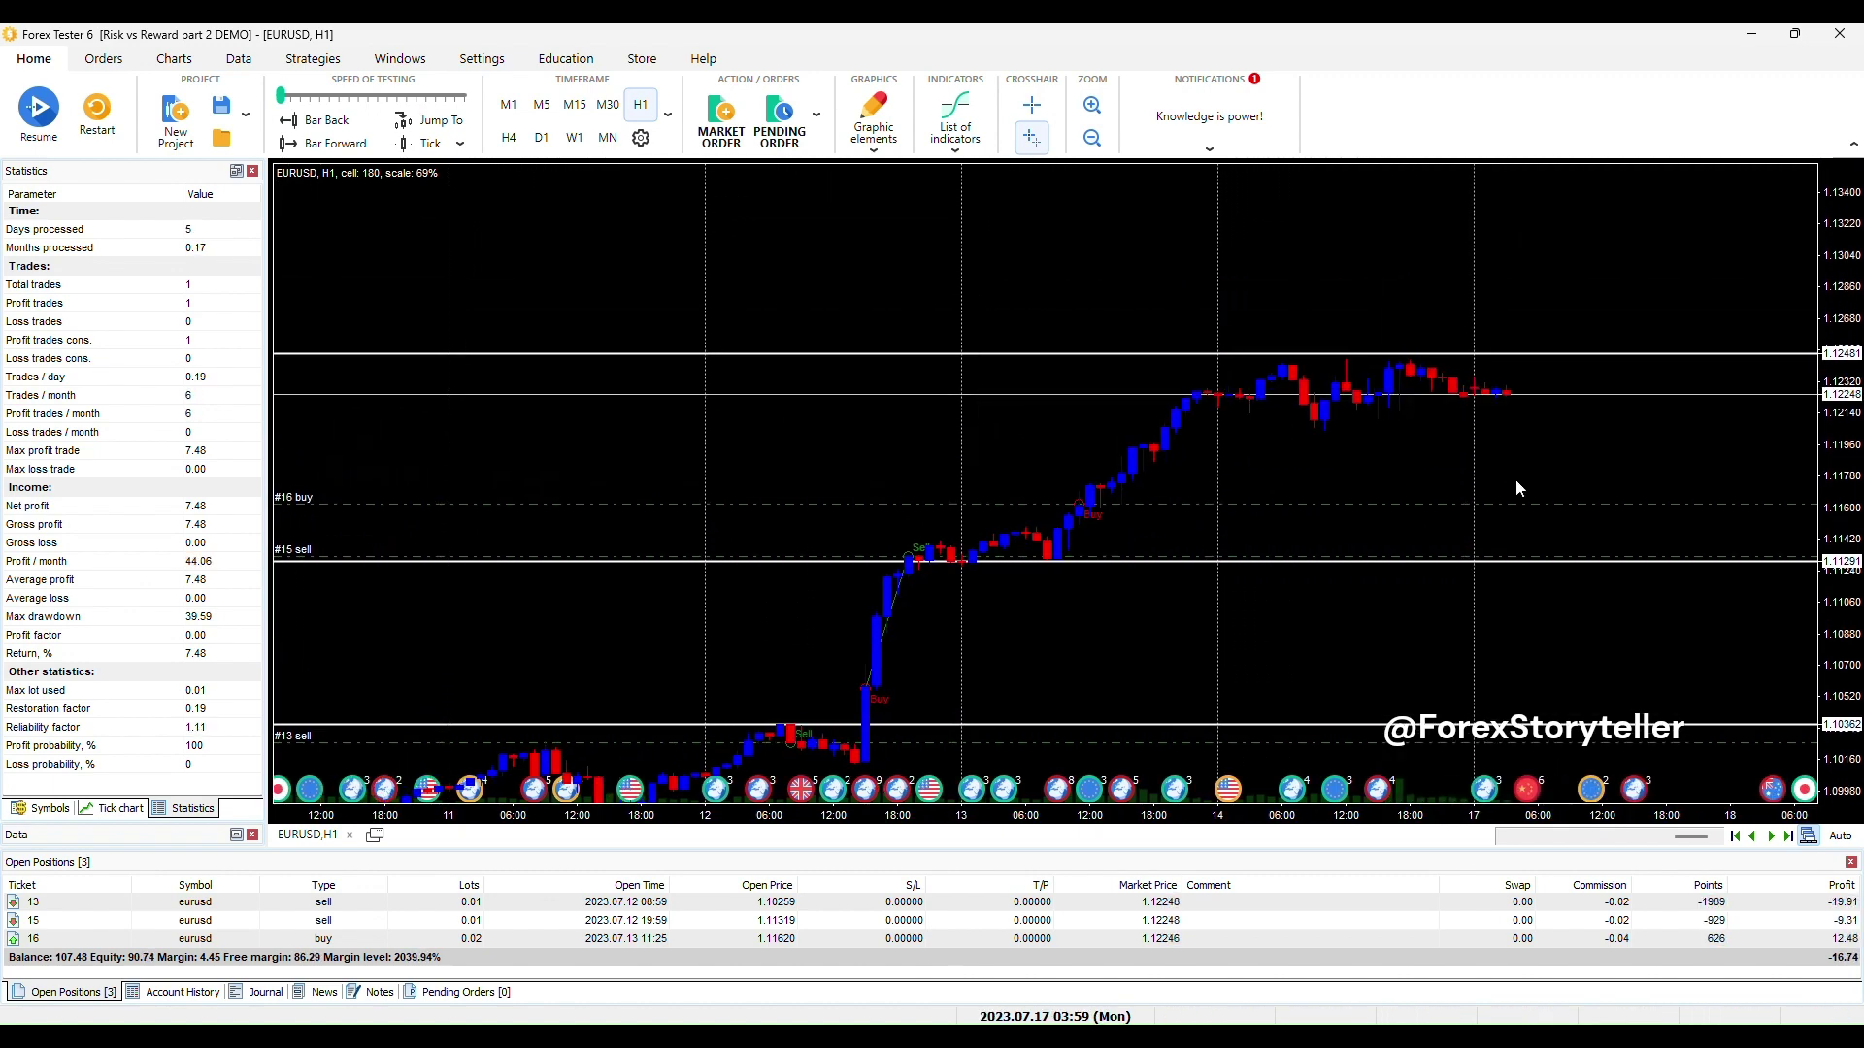
key("F12")
key("F12")
key("F12")
key("F12")
key("F12")
key("F12")
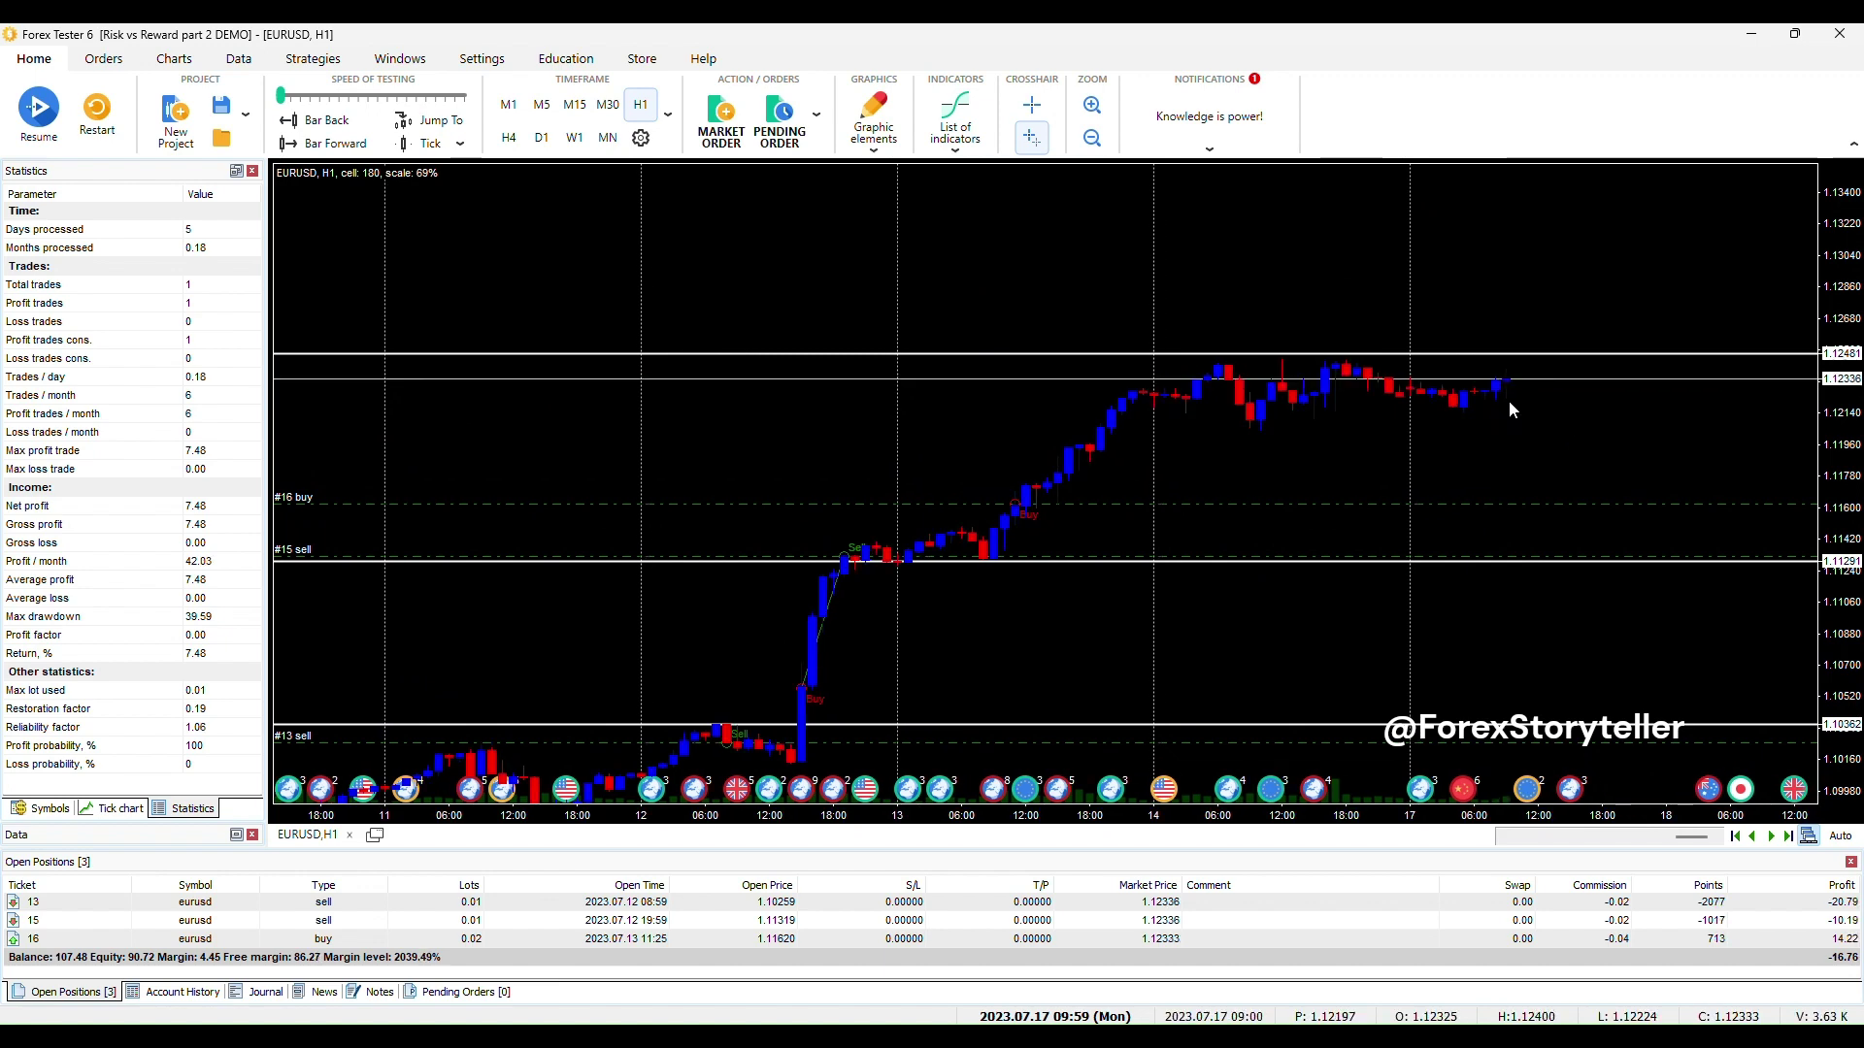
key("F12")
key("F12")
key("F12")
key("F12")
key("F12")
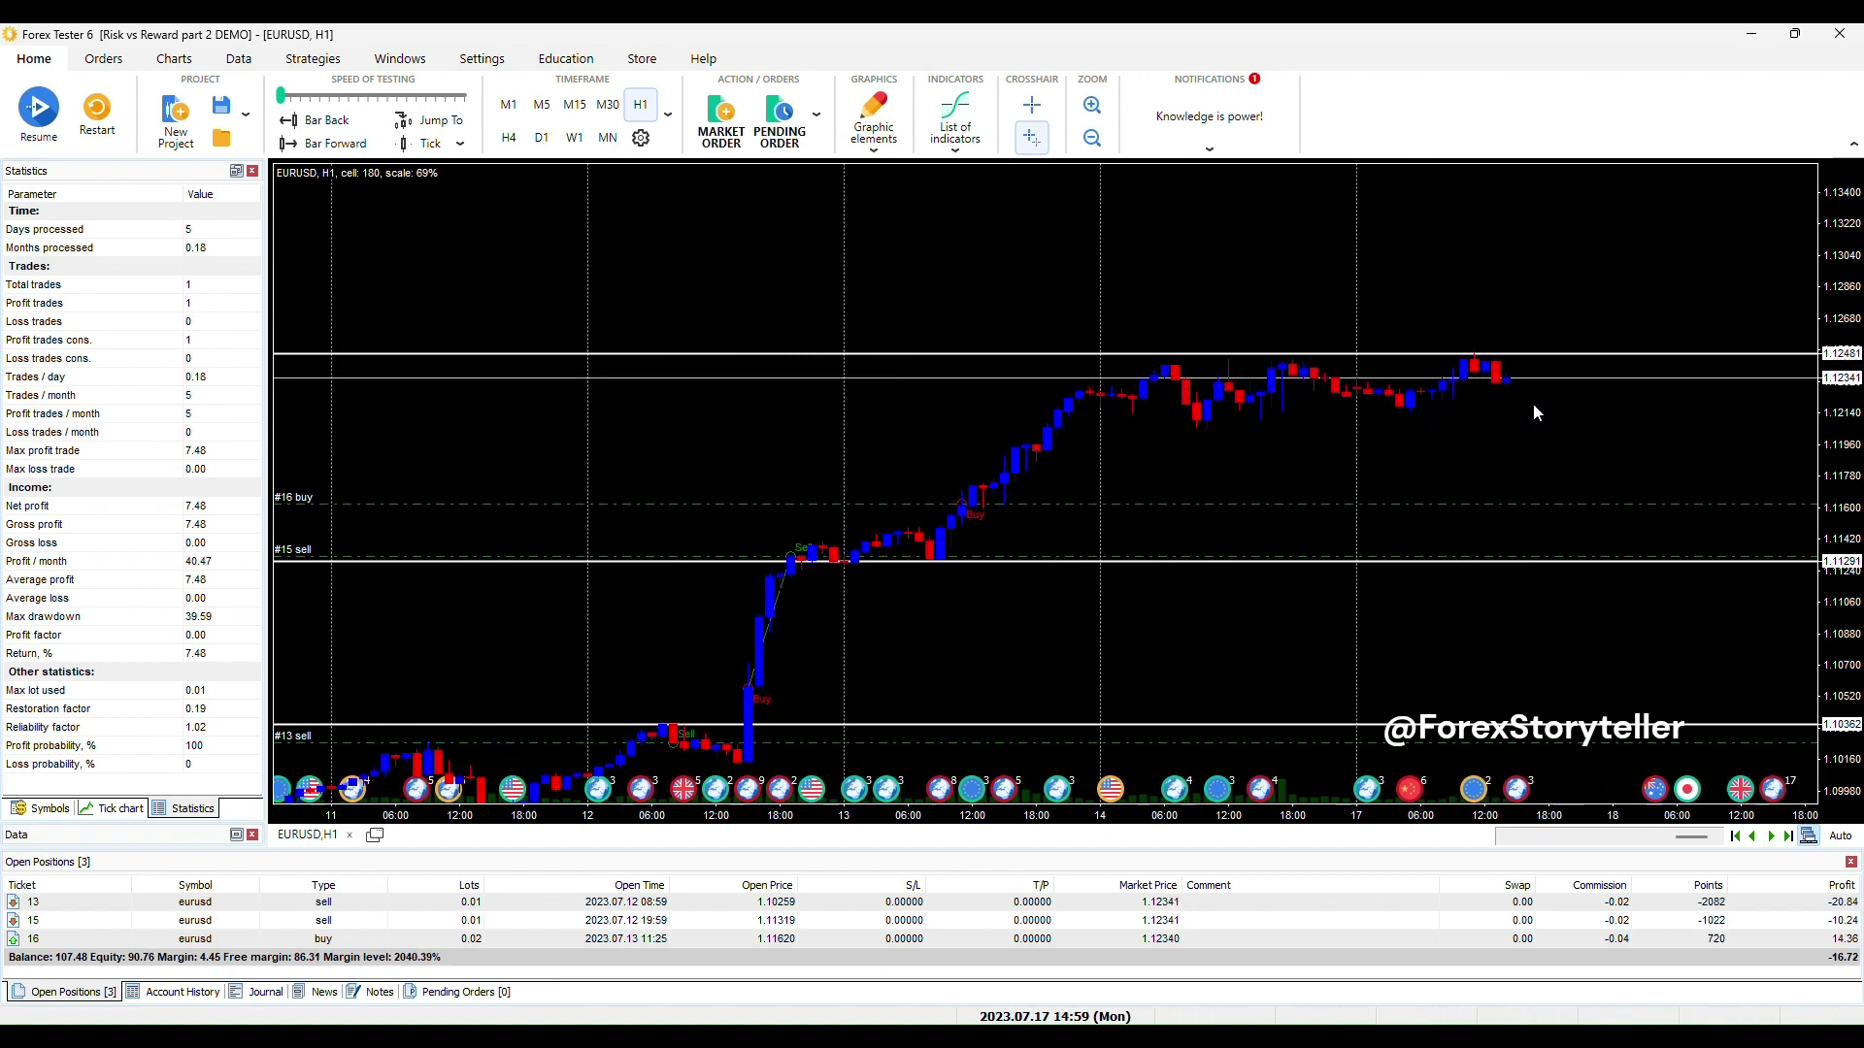
key("F12")
key("F12")
key("F12")
key("F12")
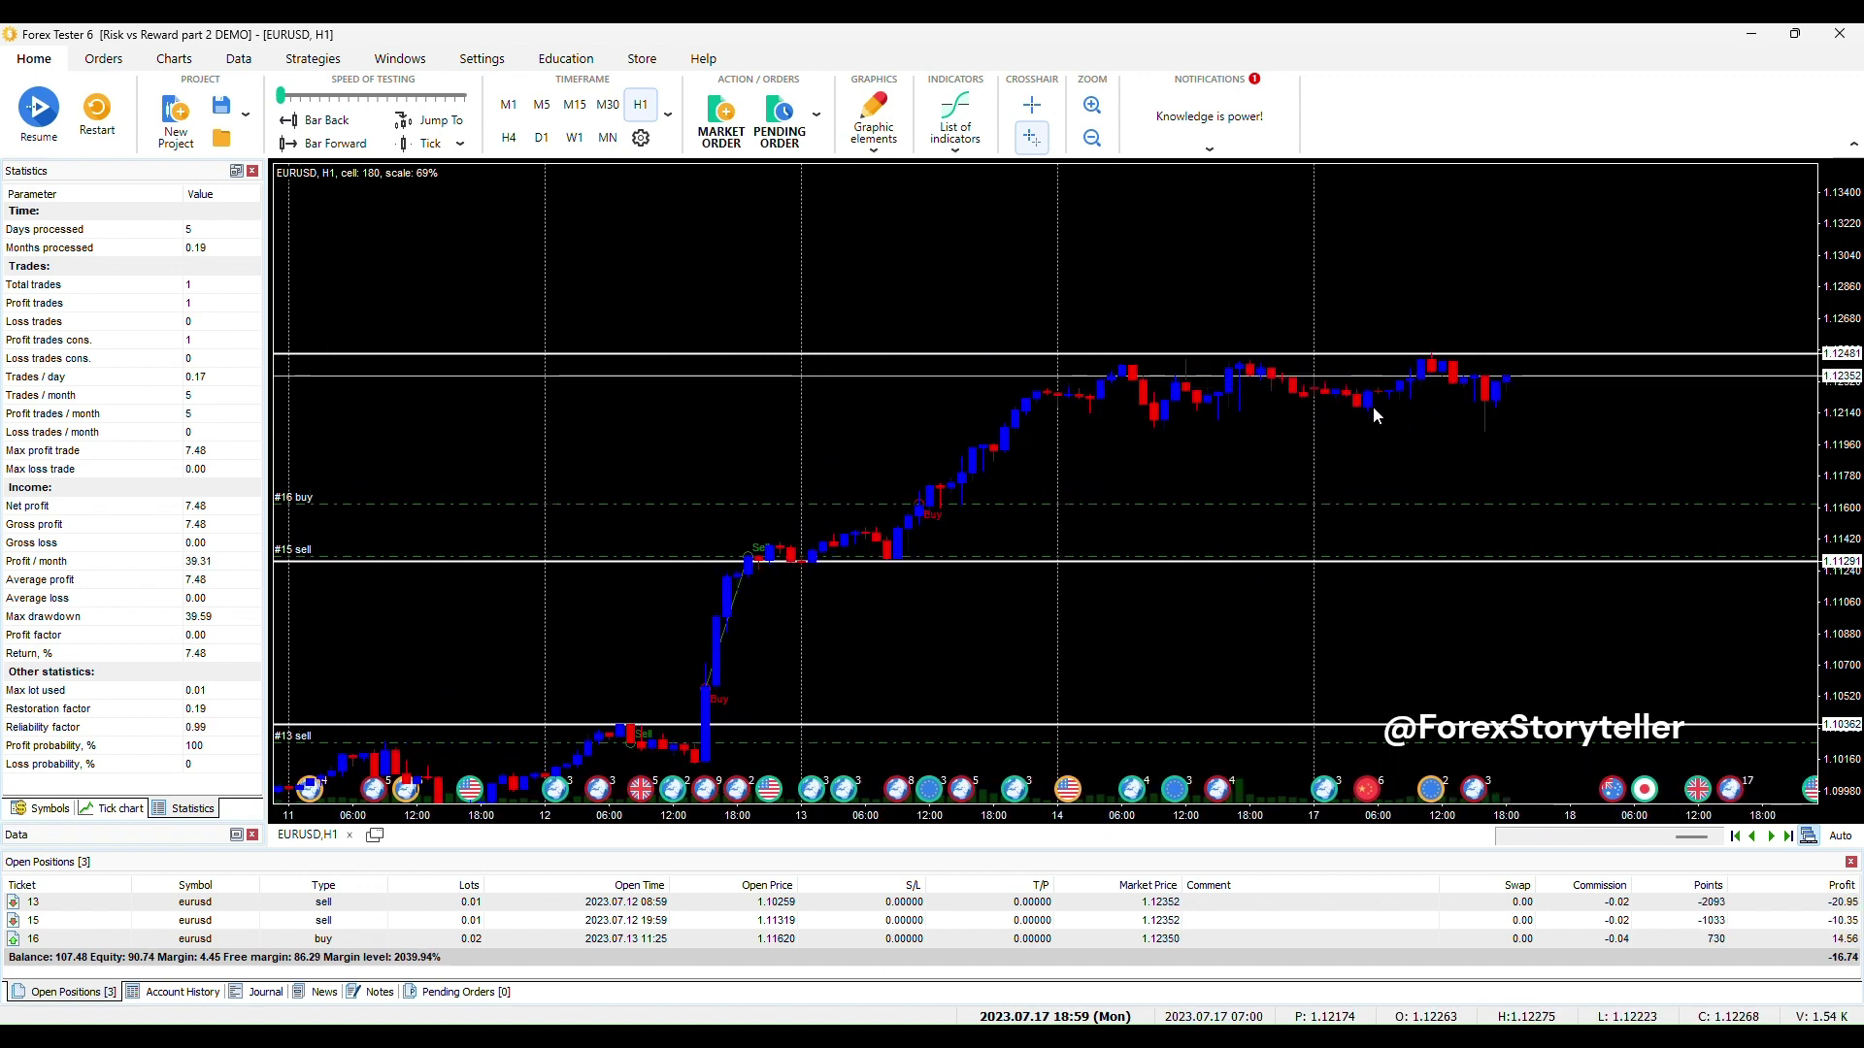
key("F12")
key("F12")
key("F12")
key("F12")
key("F12")
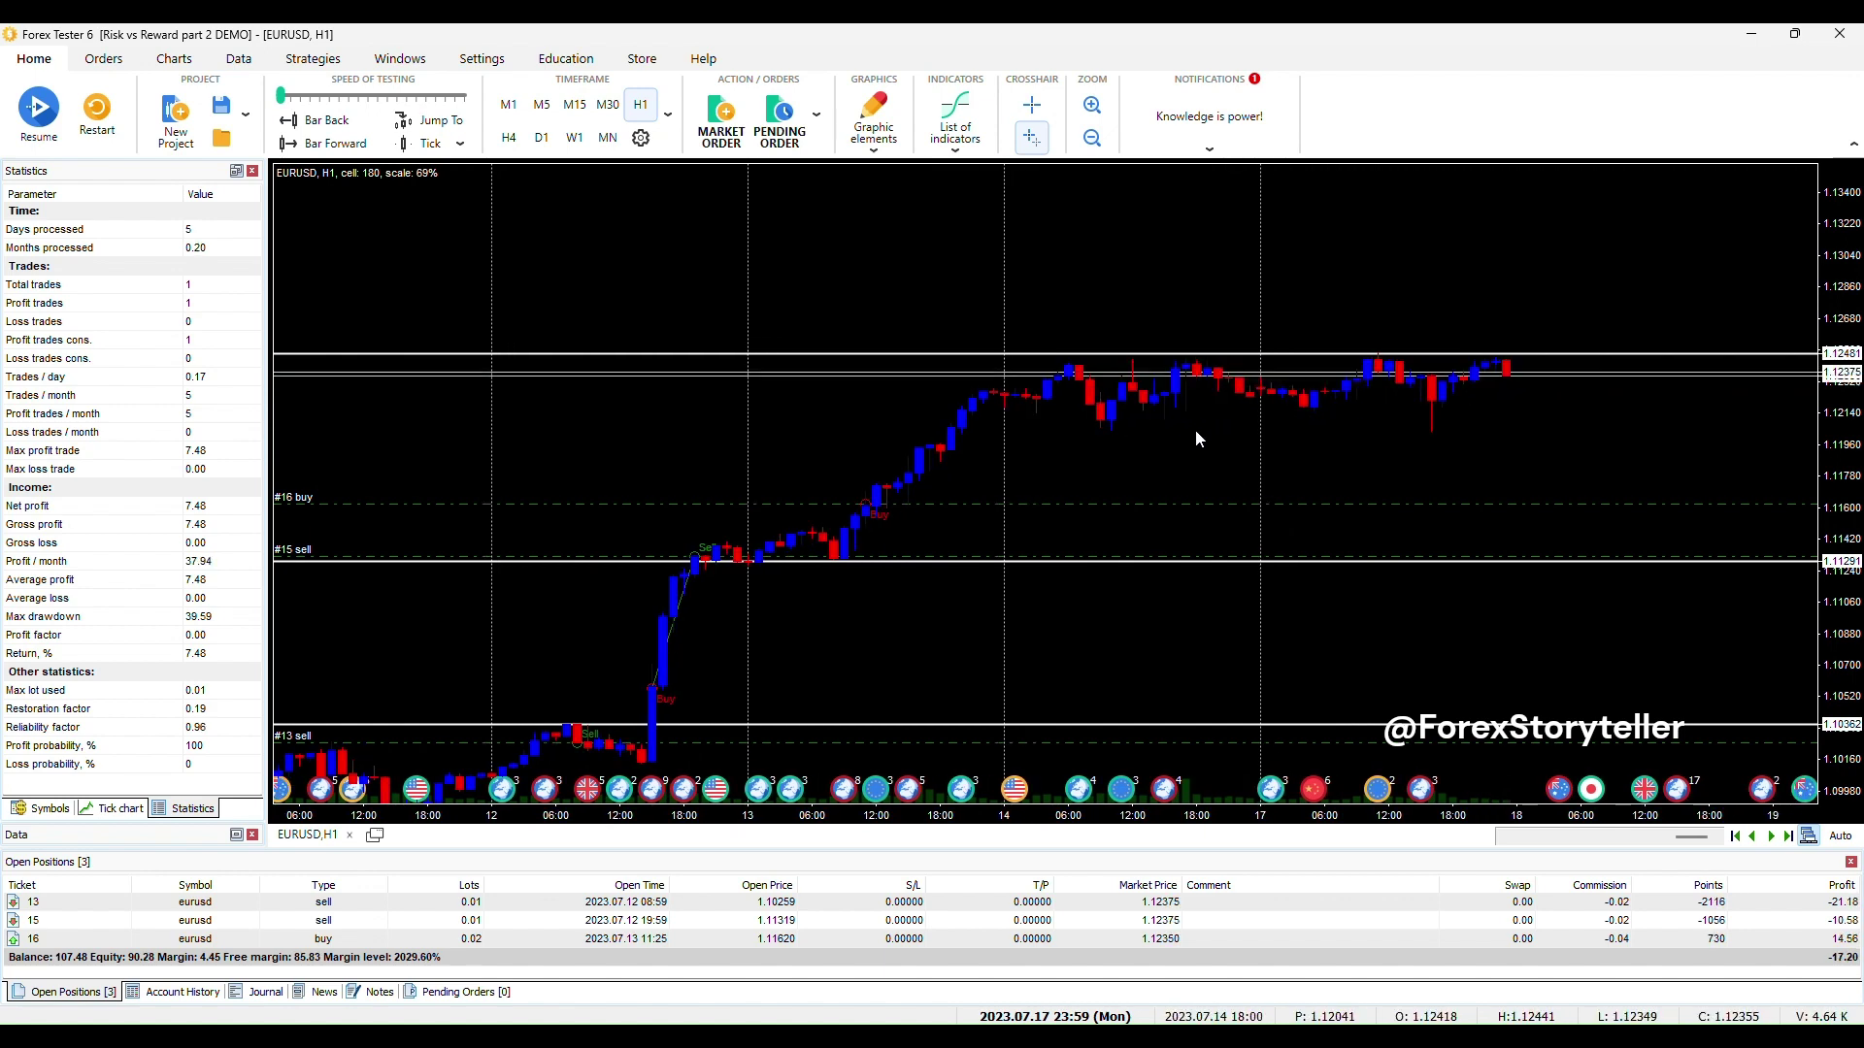
Step: Continue the H1 simulation bar by bar to 2023.07.18 16:59
scroll(1223, 291, "up", 2)
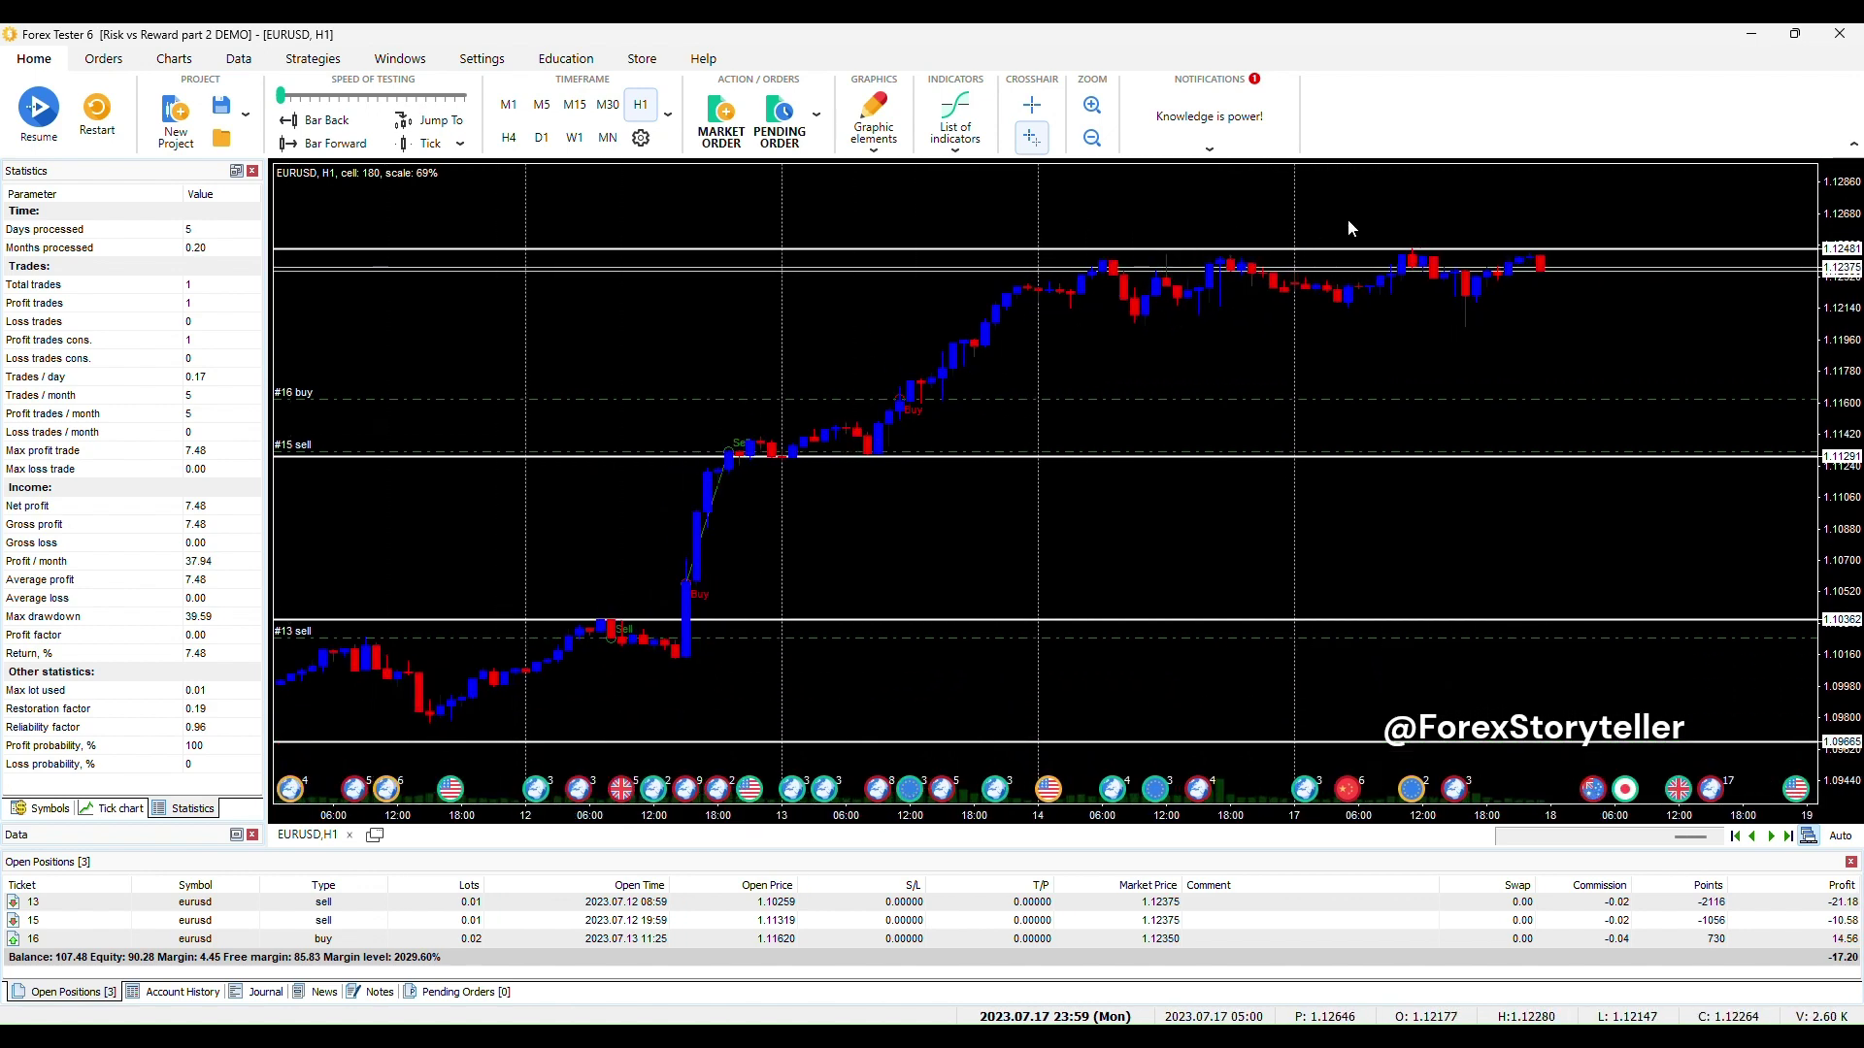
key("F12")
key("F12")
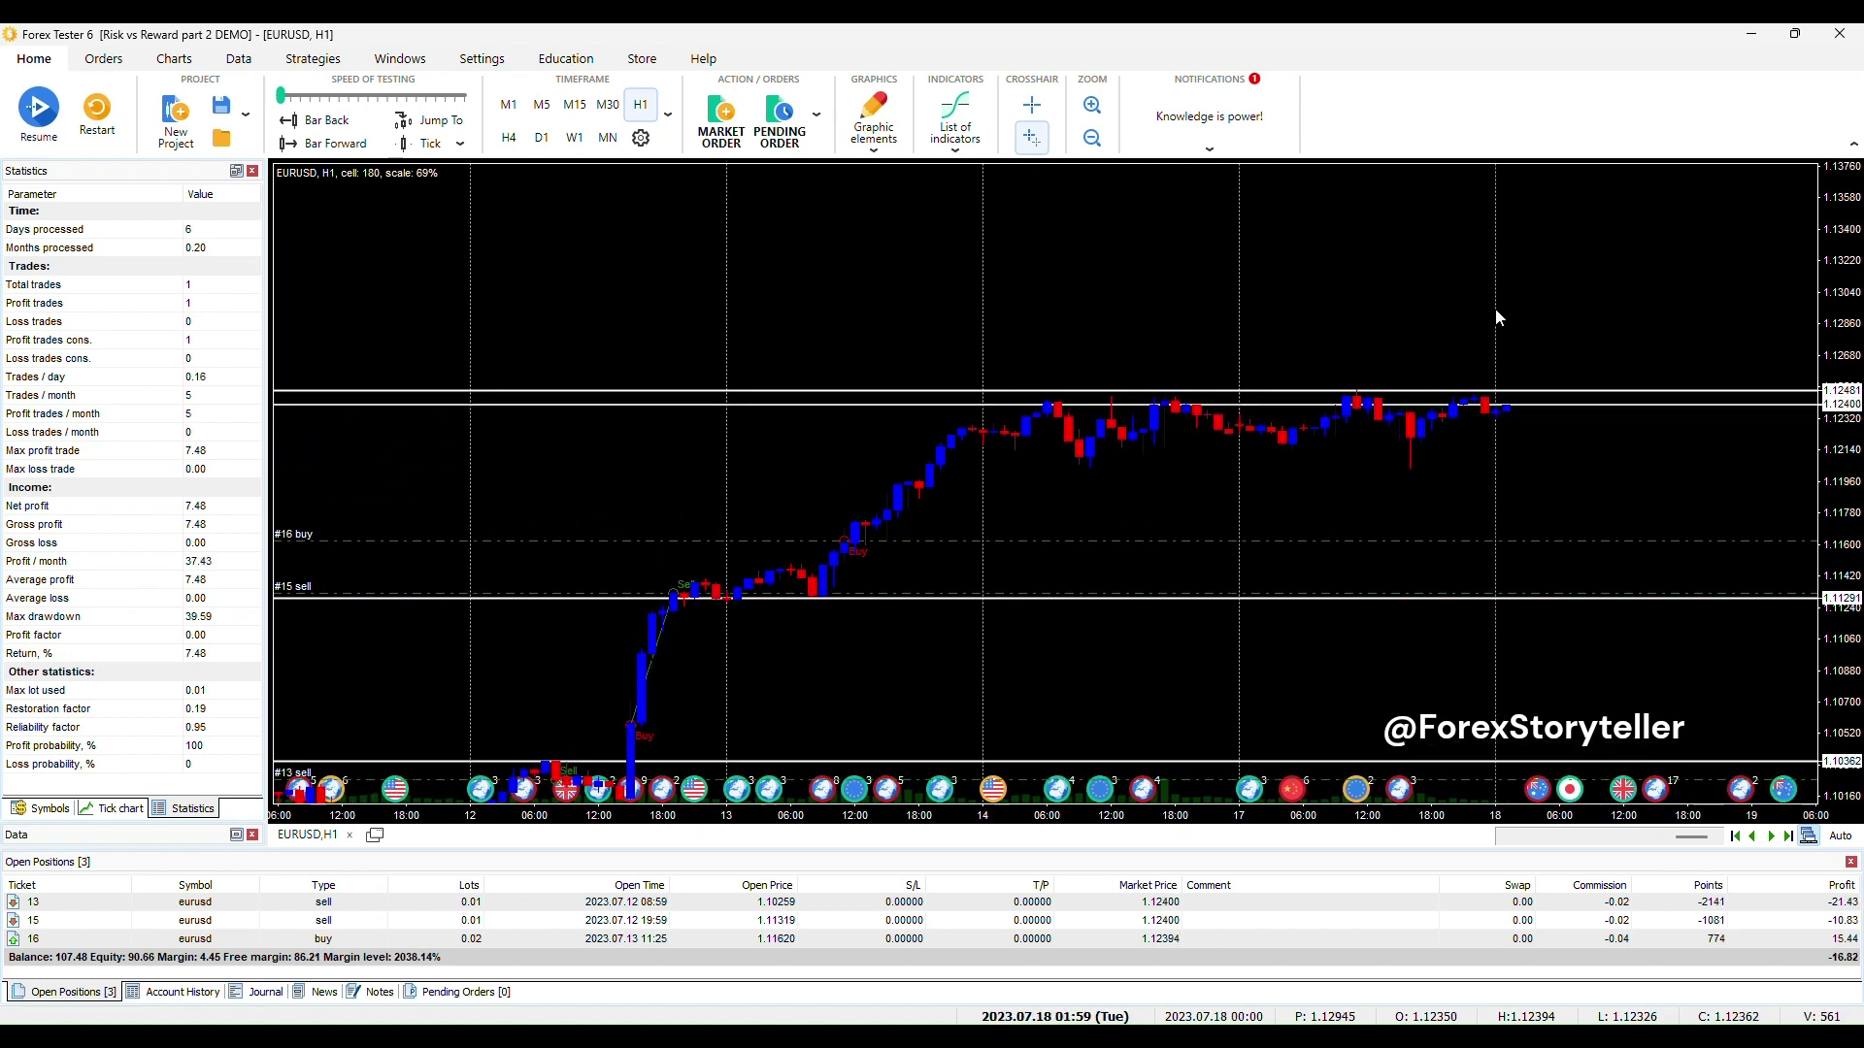
key("F12")
key("F12")
key("F12")
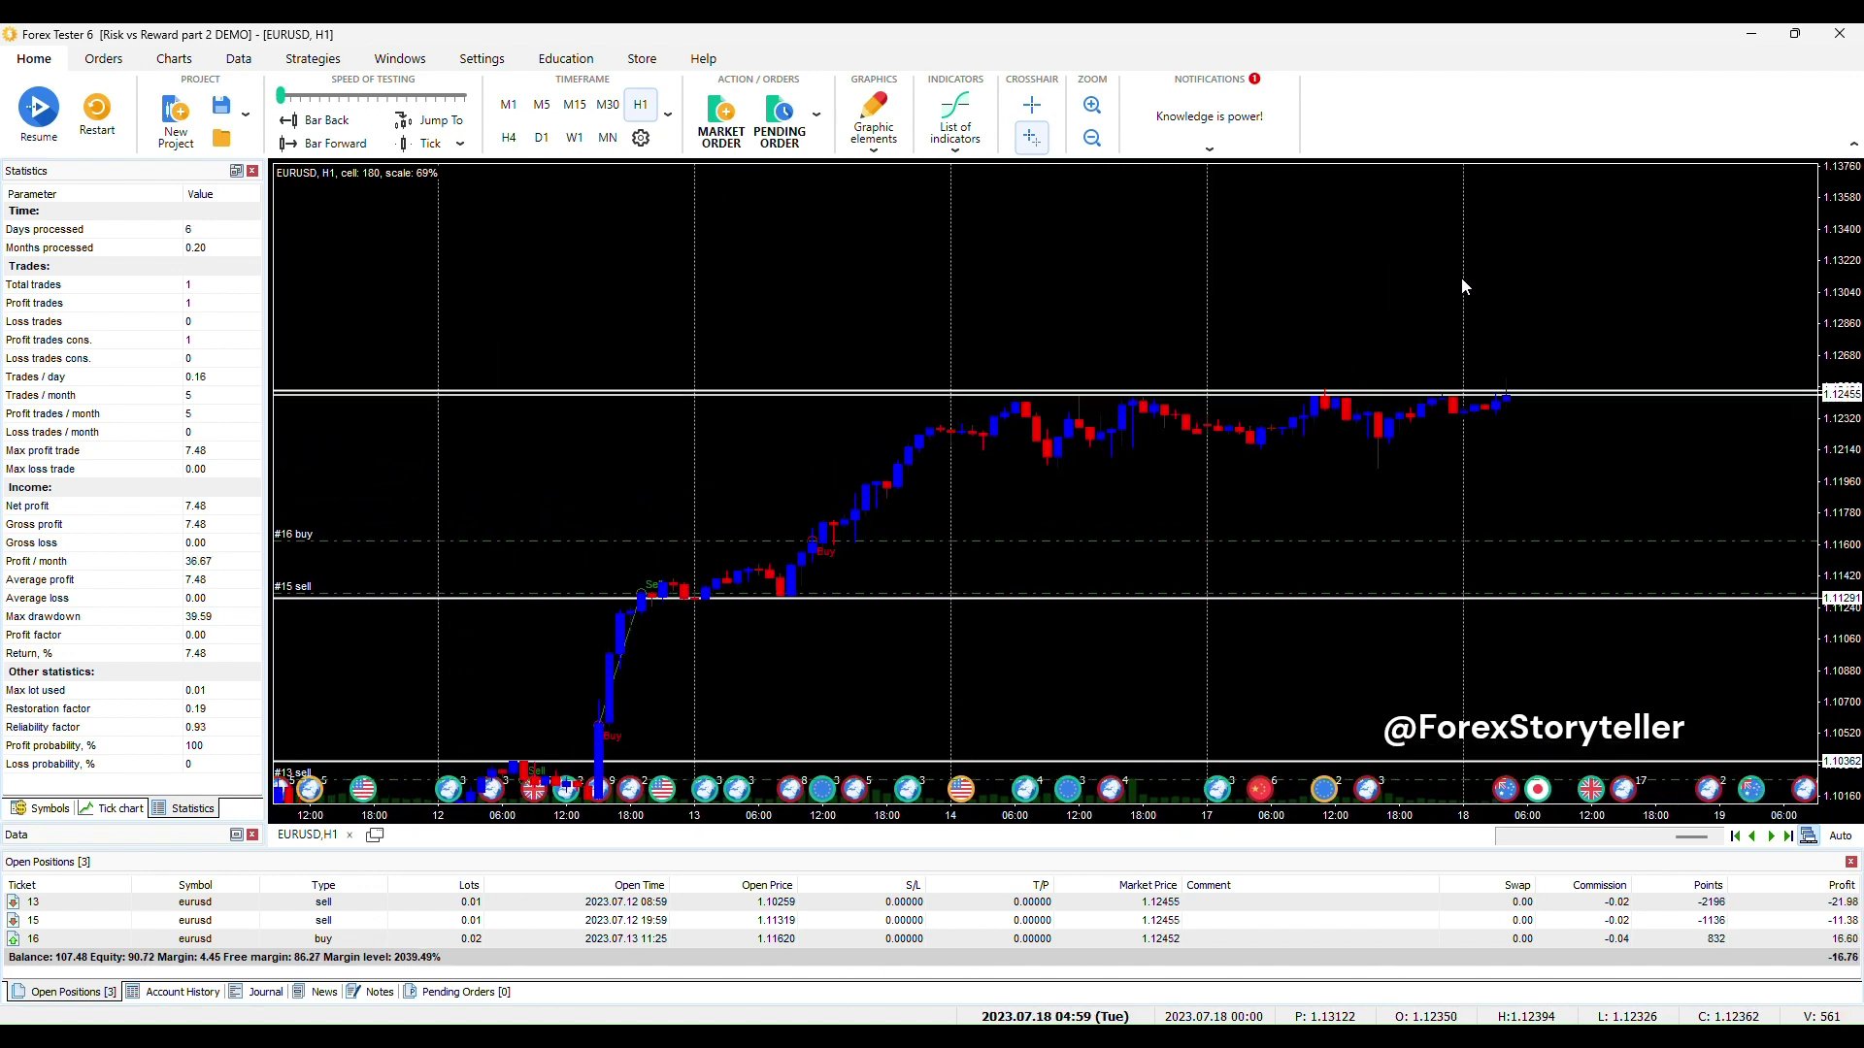
key("F12")
key("F12")
key("F12")
key("F12")
key("F12")
key("F12")
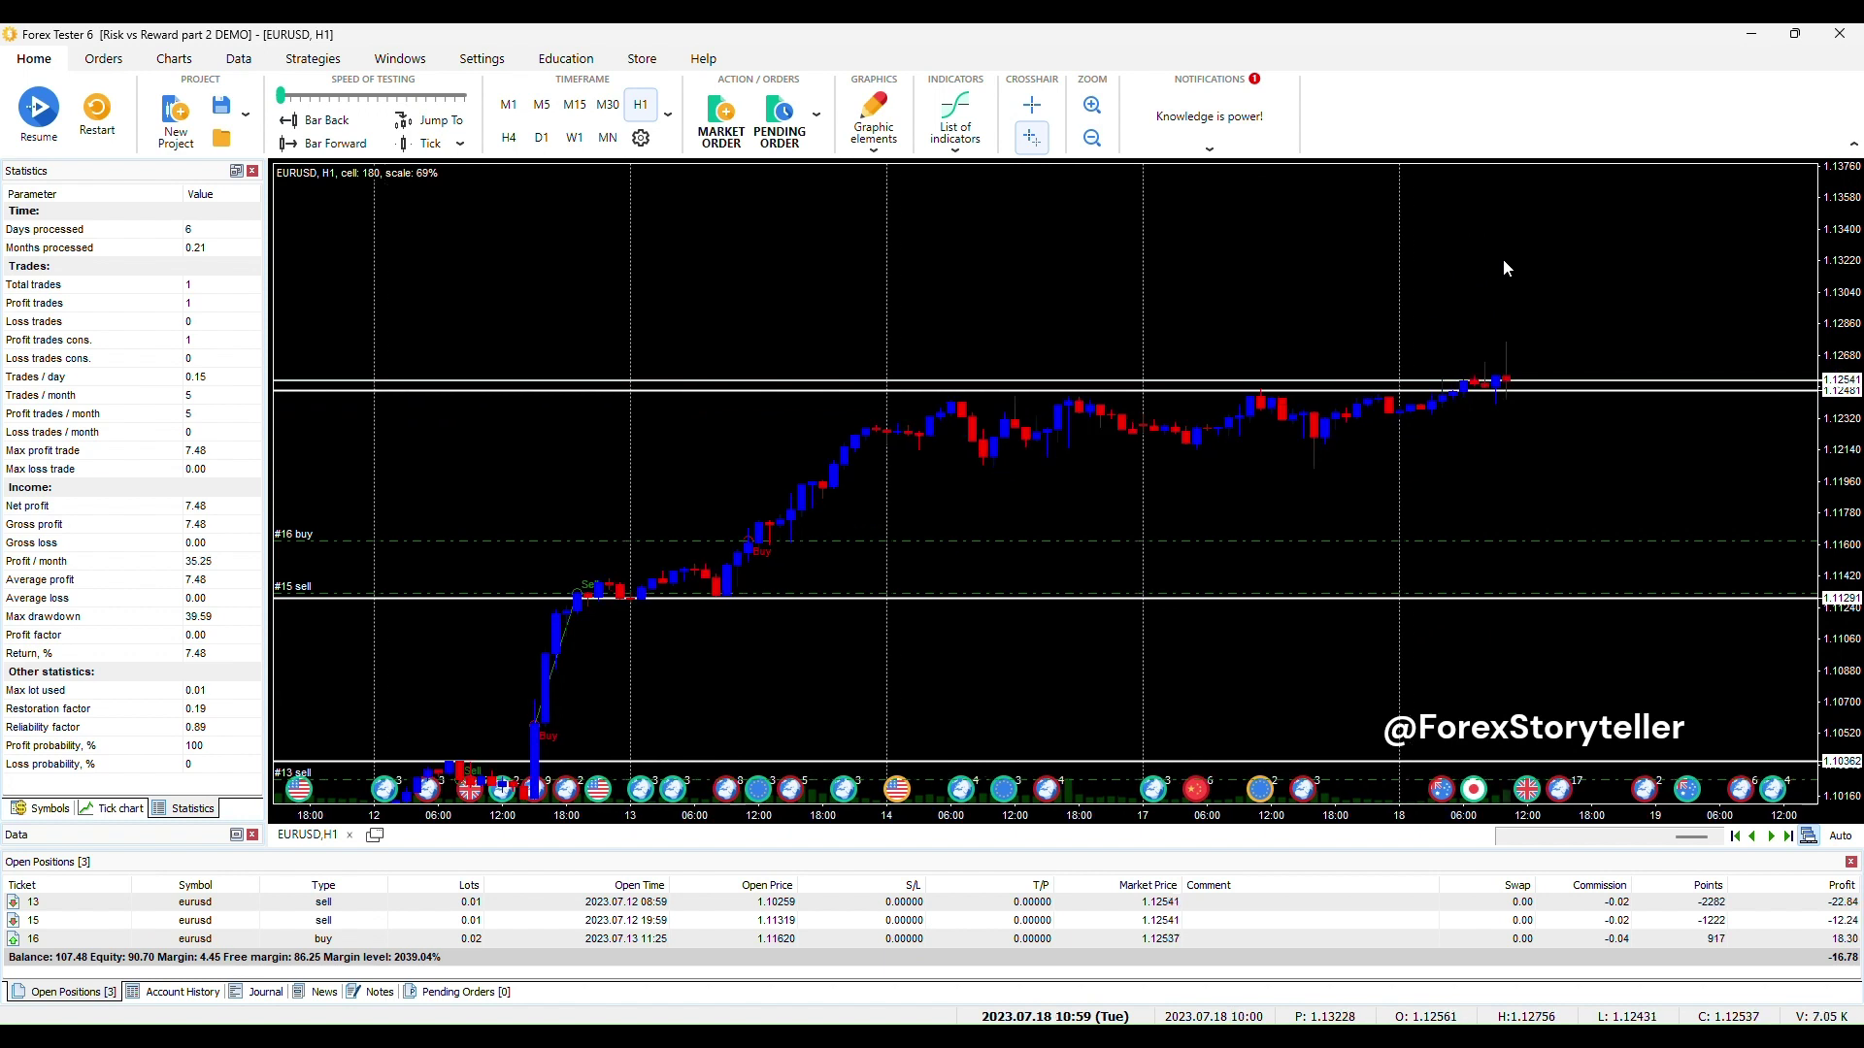
key("F12")
key("F12")
key("F12")
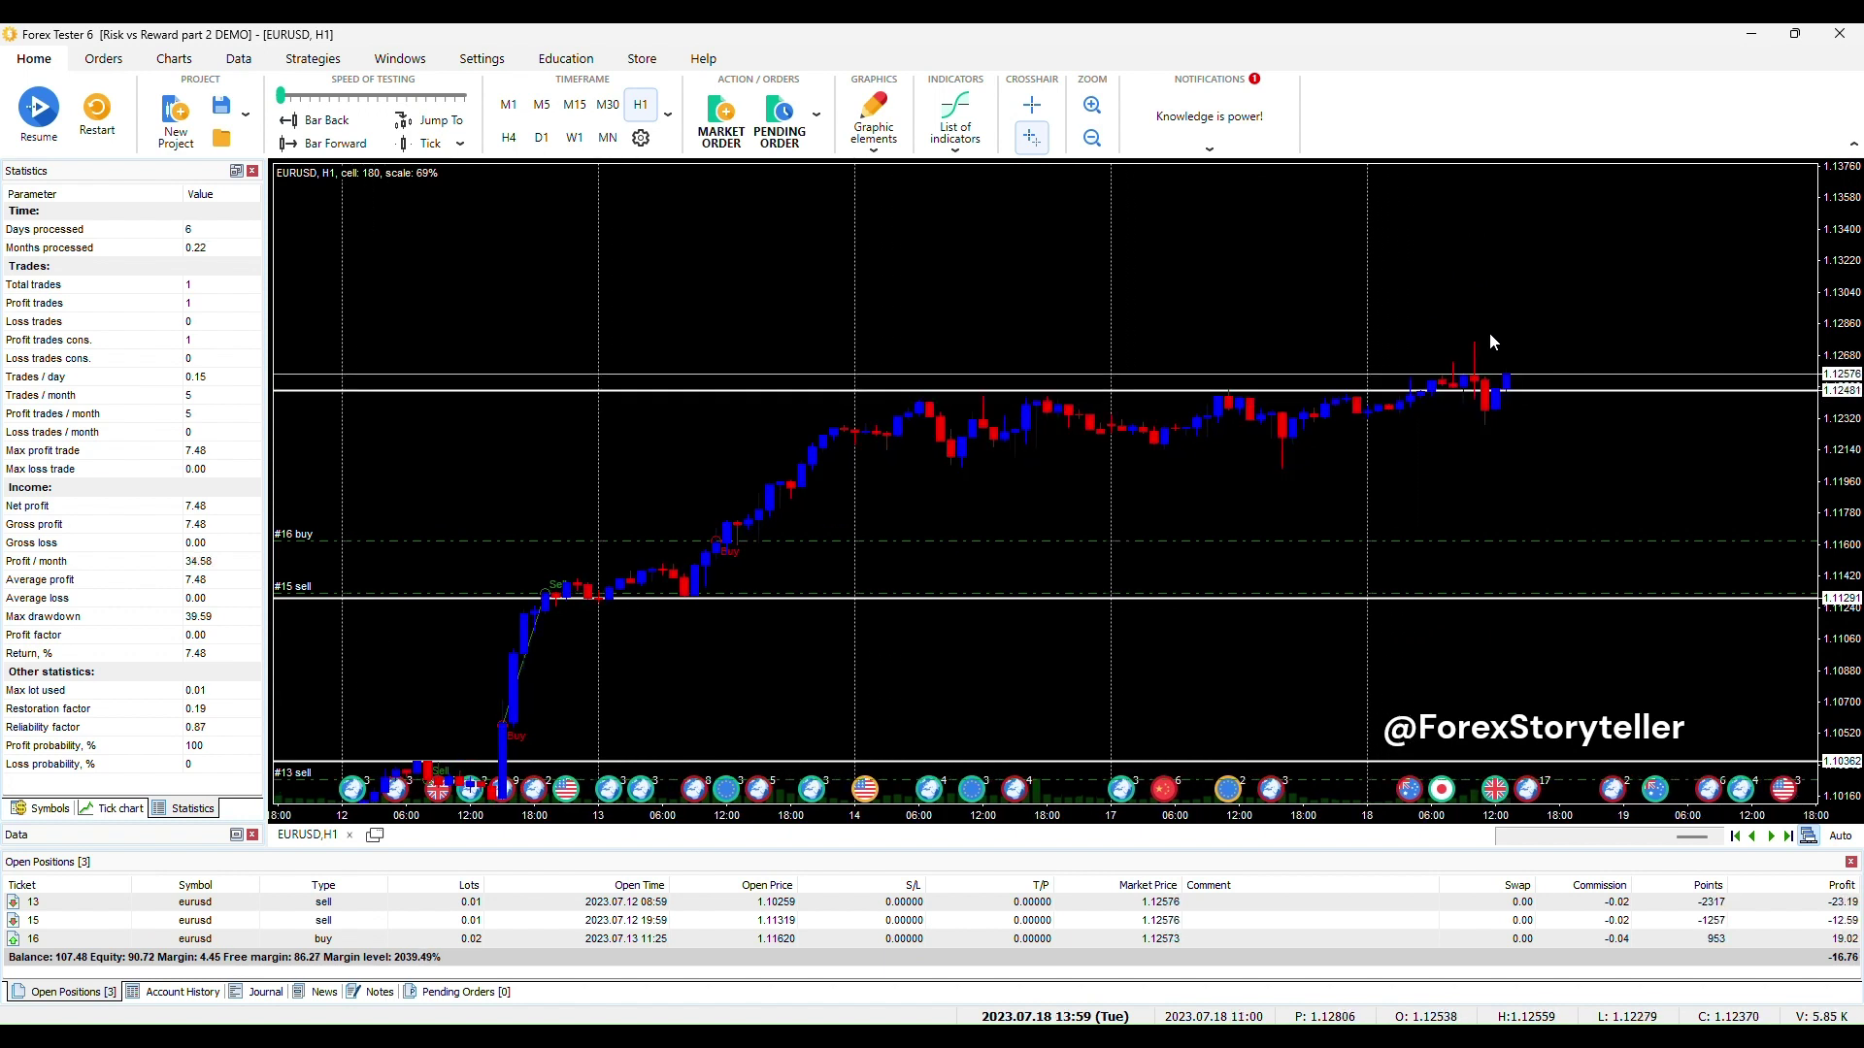
key("F12")
key("F12")
key("F12")
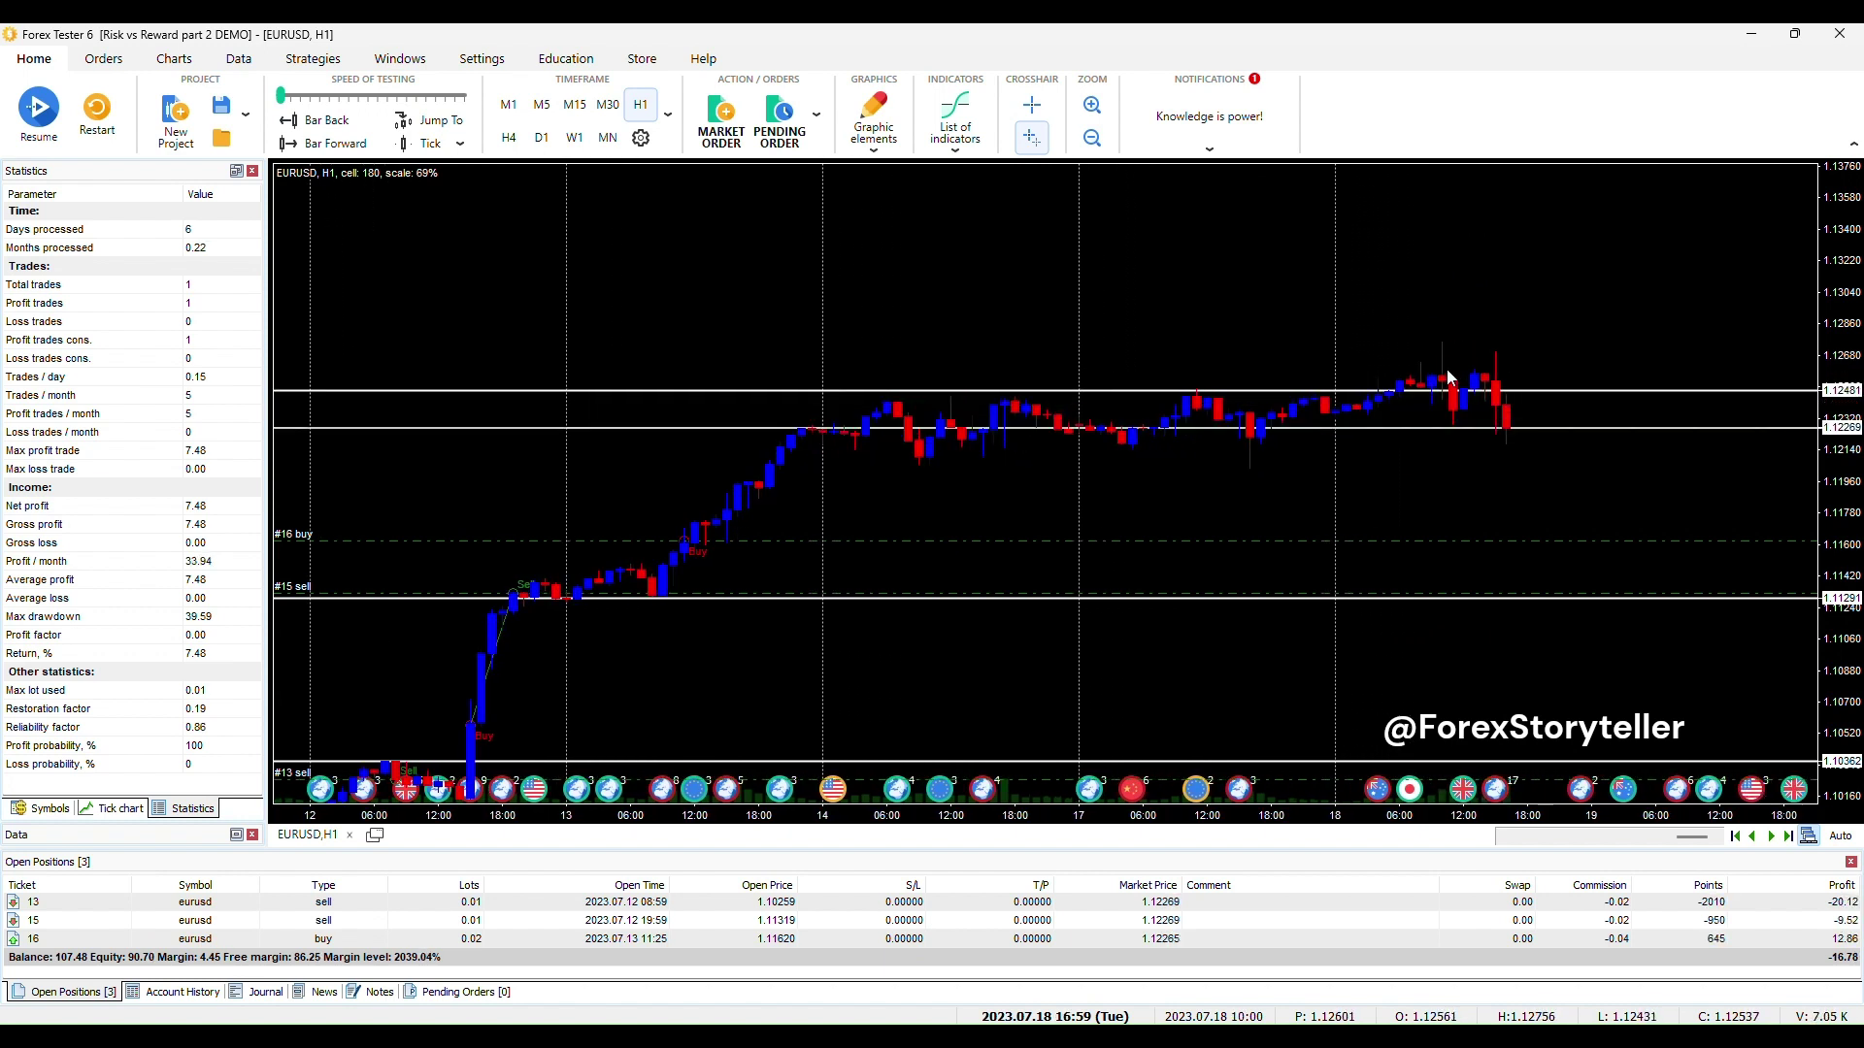
Step: Step the simulation back bar by bar to 2023.07.18 13:00
left_click(330, 120)
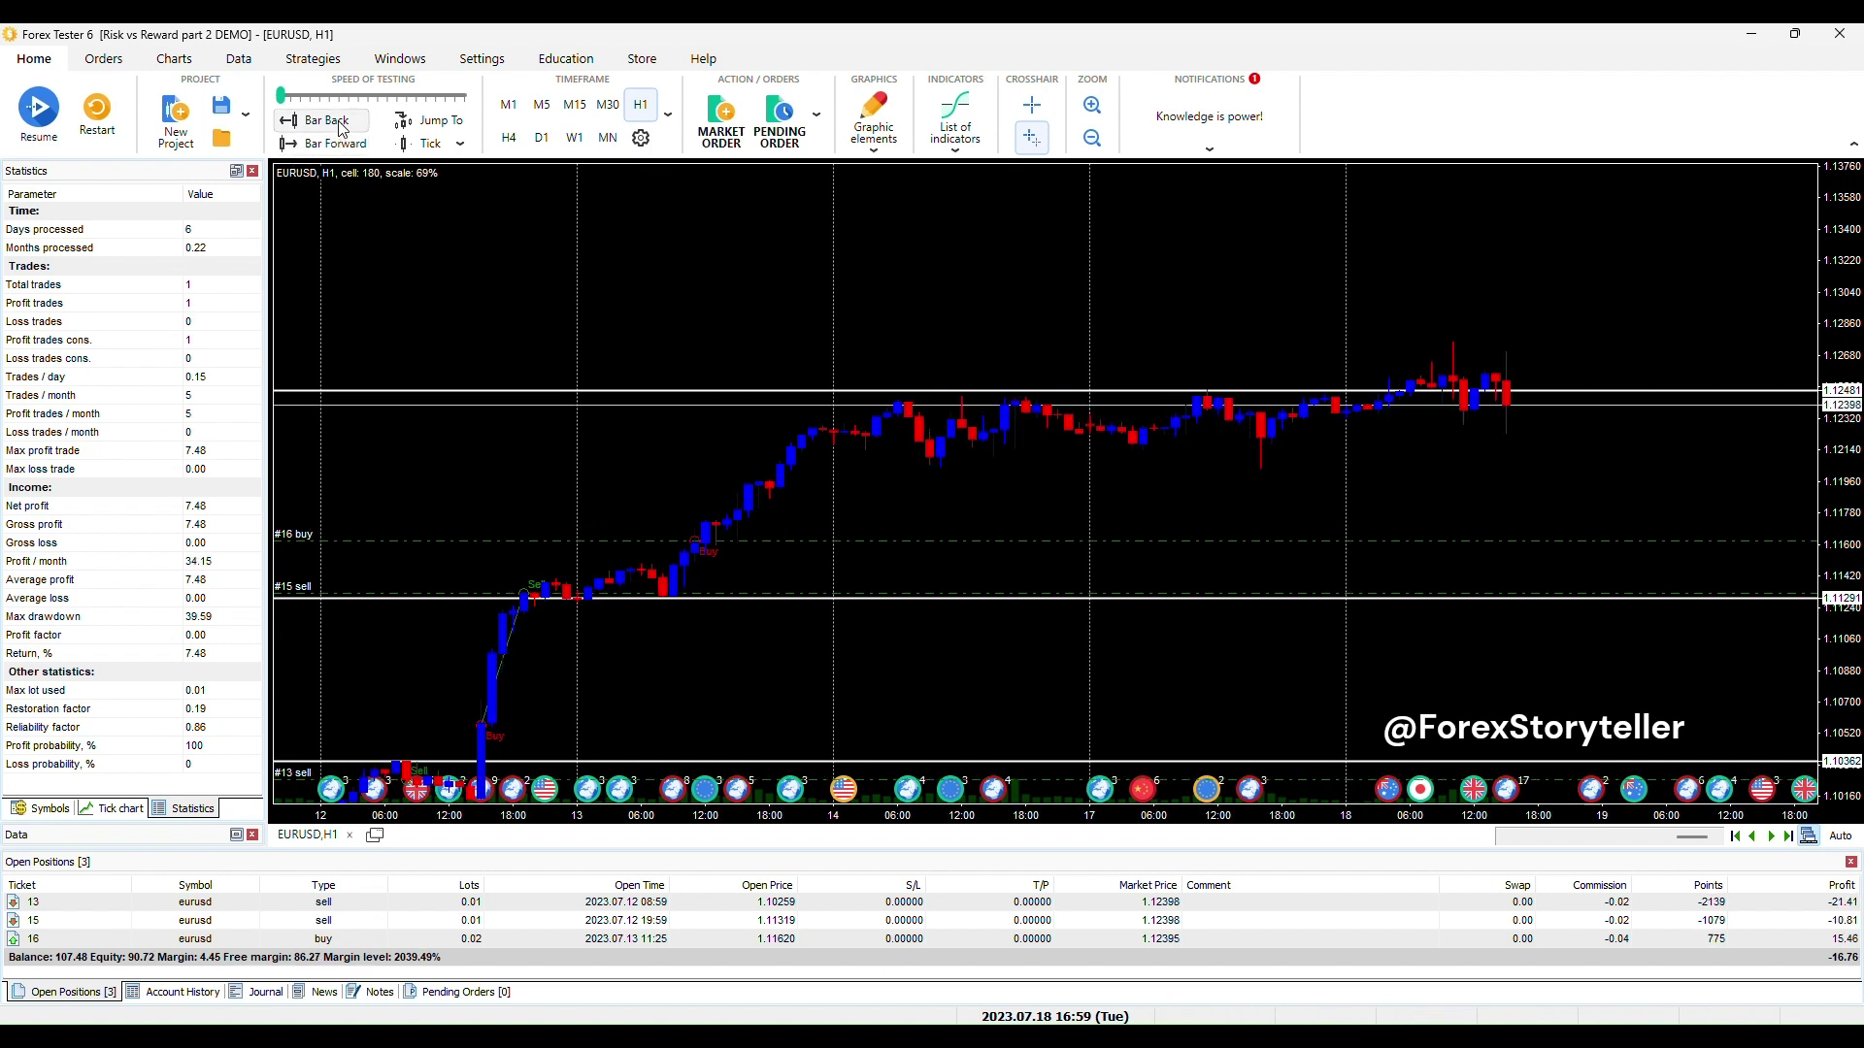
left_click(330, 121)
left_click(330, 121)
left_click(330, 120)
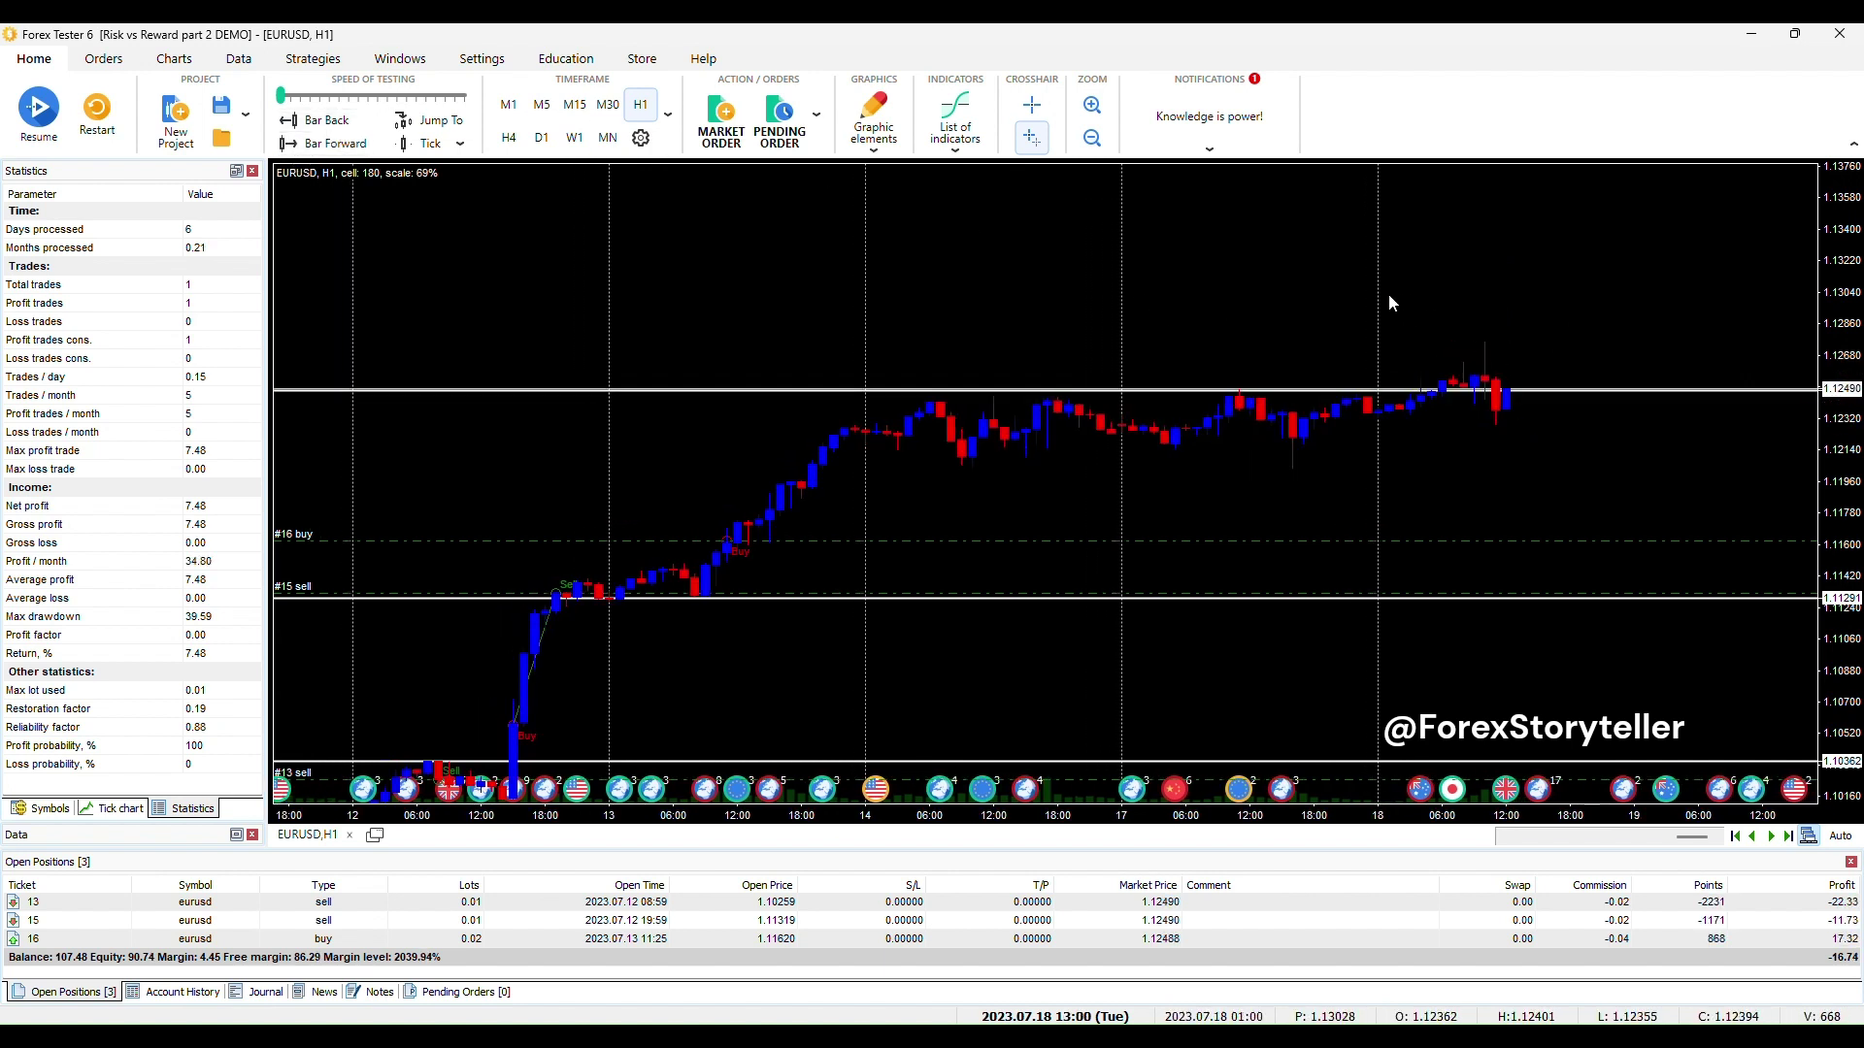
left_click(816, 391)
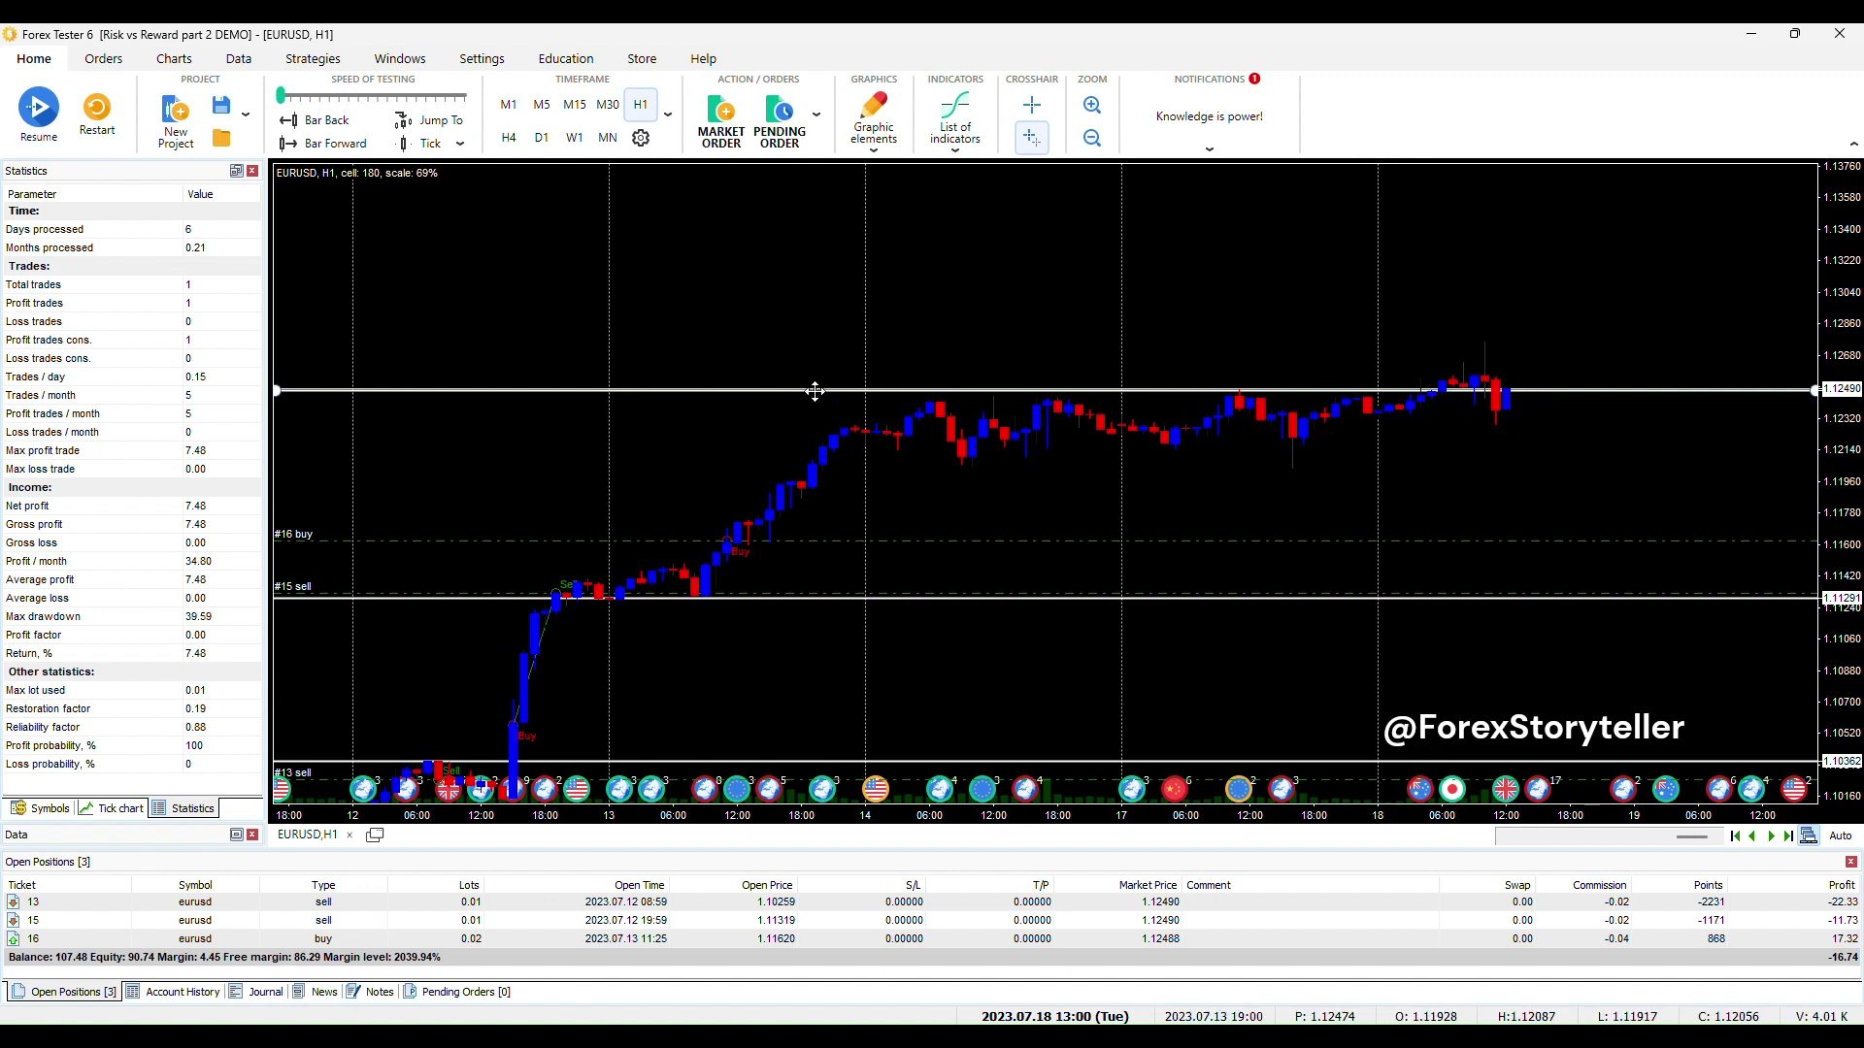
left_click(1577, 335)
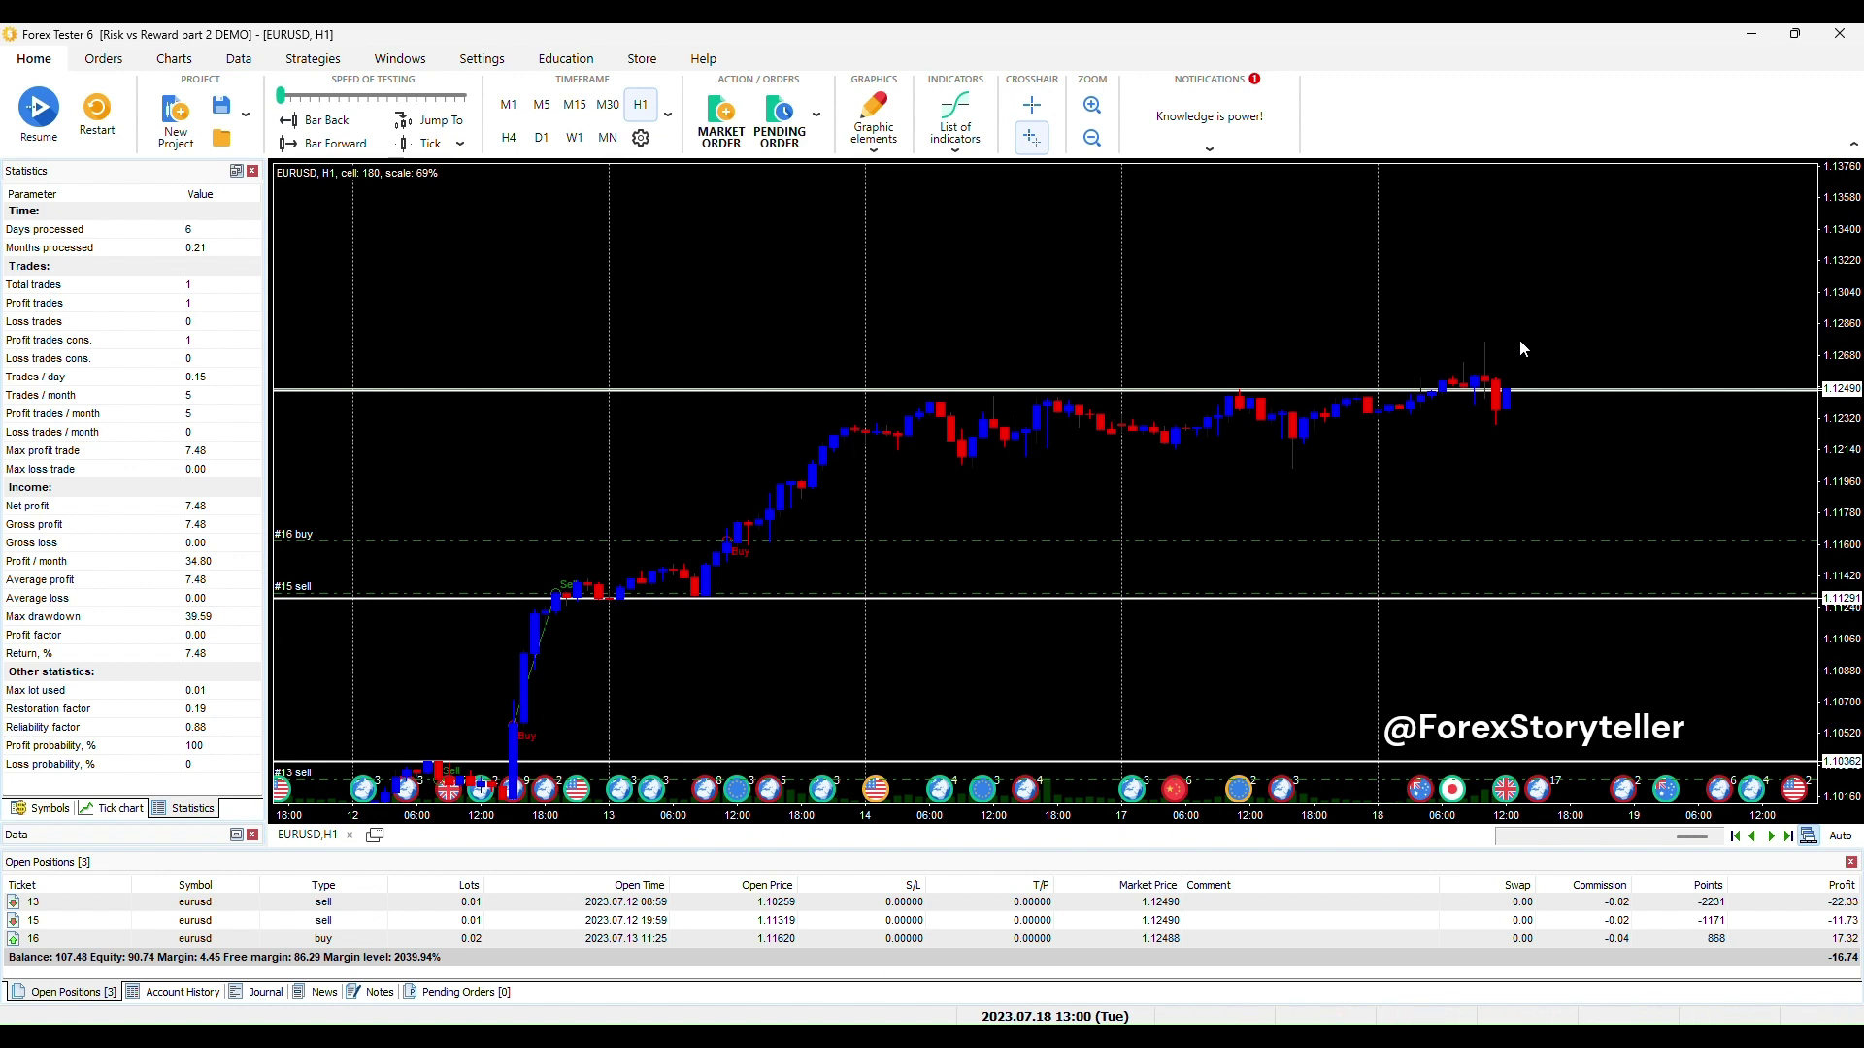
Step: Close the 0.02-lot EURUSD buy position and open a 0.01-lot market sell without a stop loss or take profit
right_click(1349, 940)
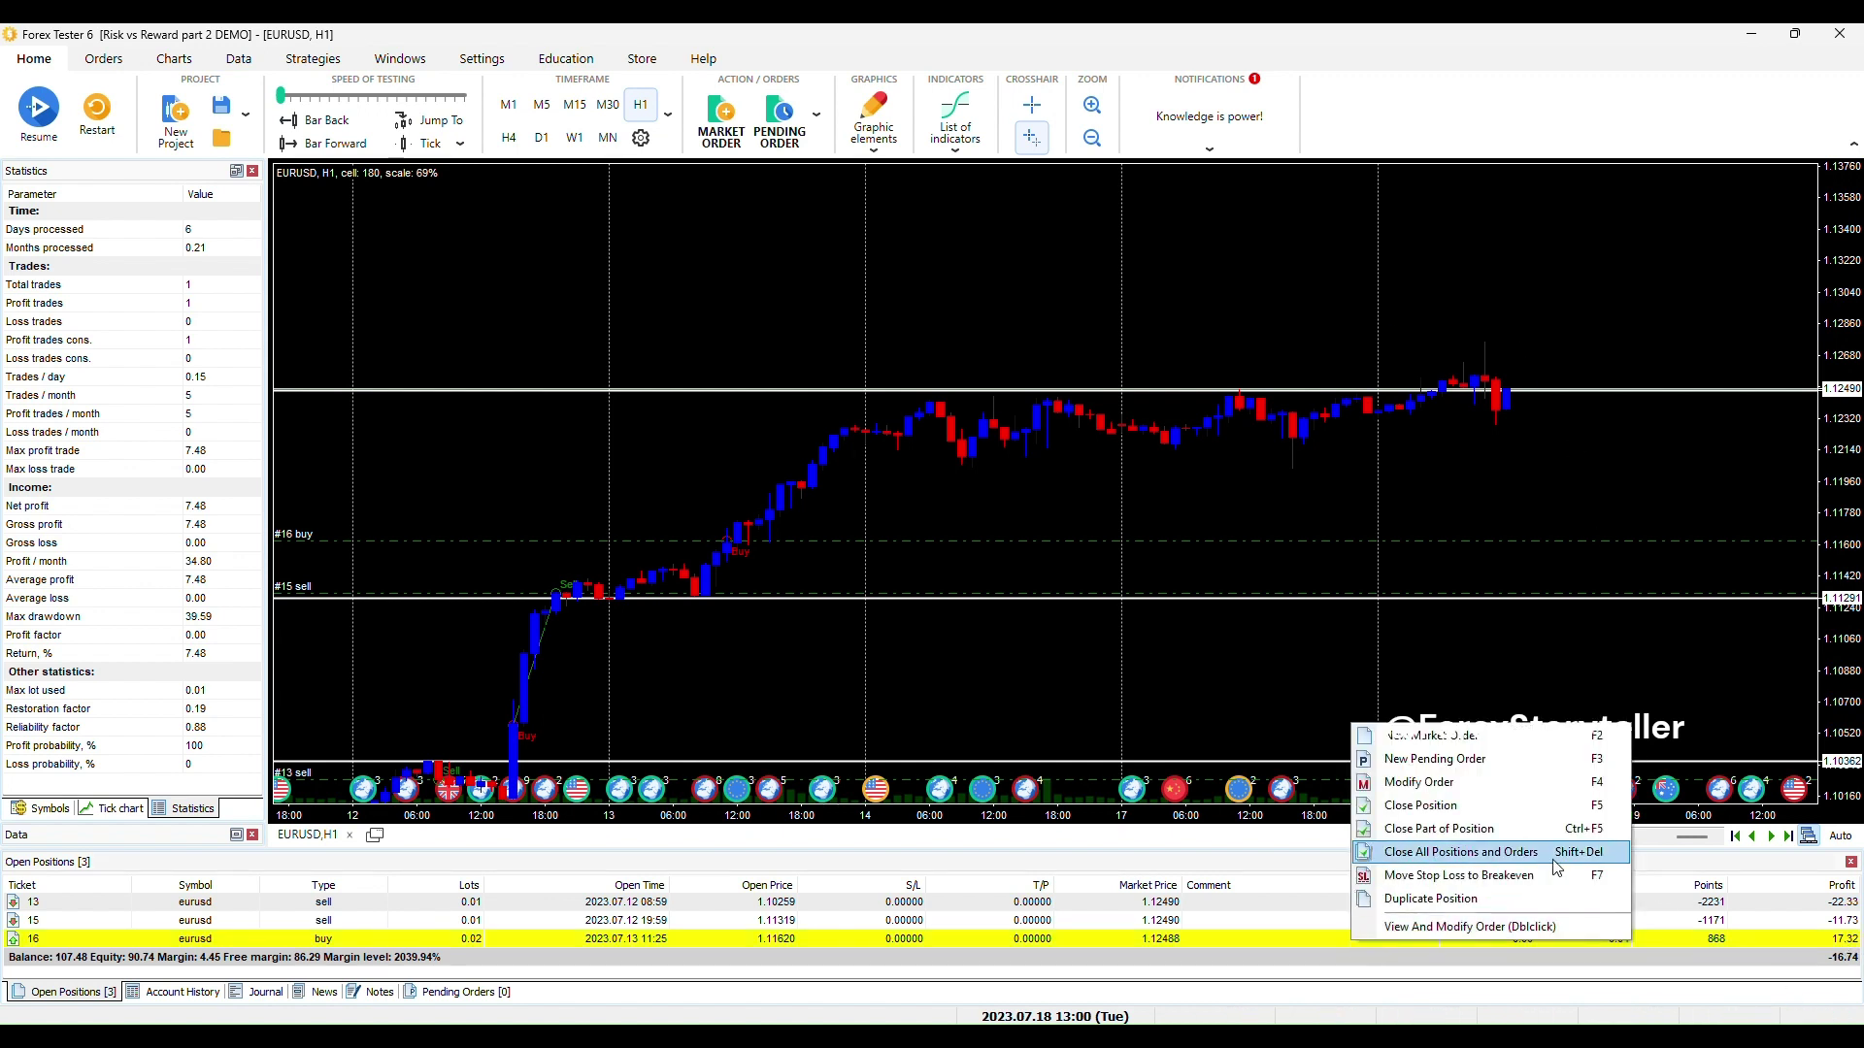
left_click(1461, 807)
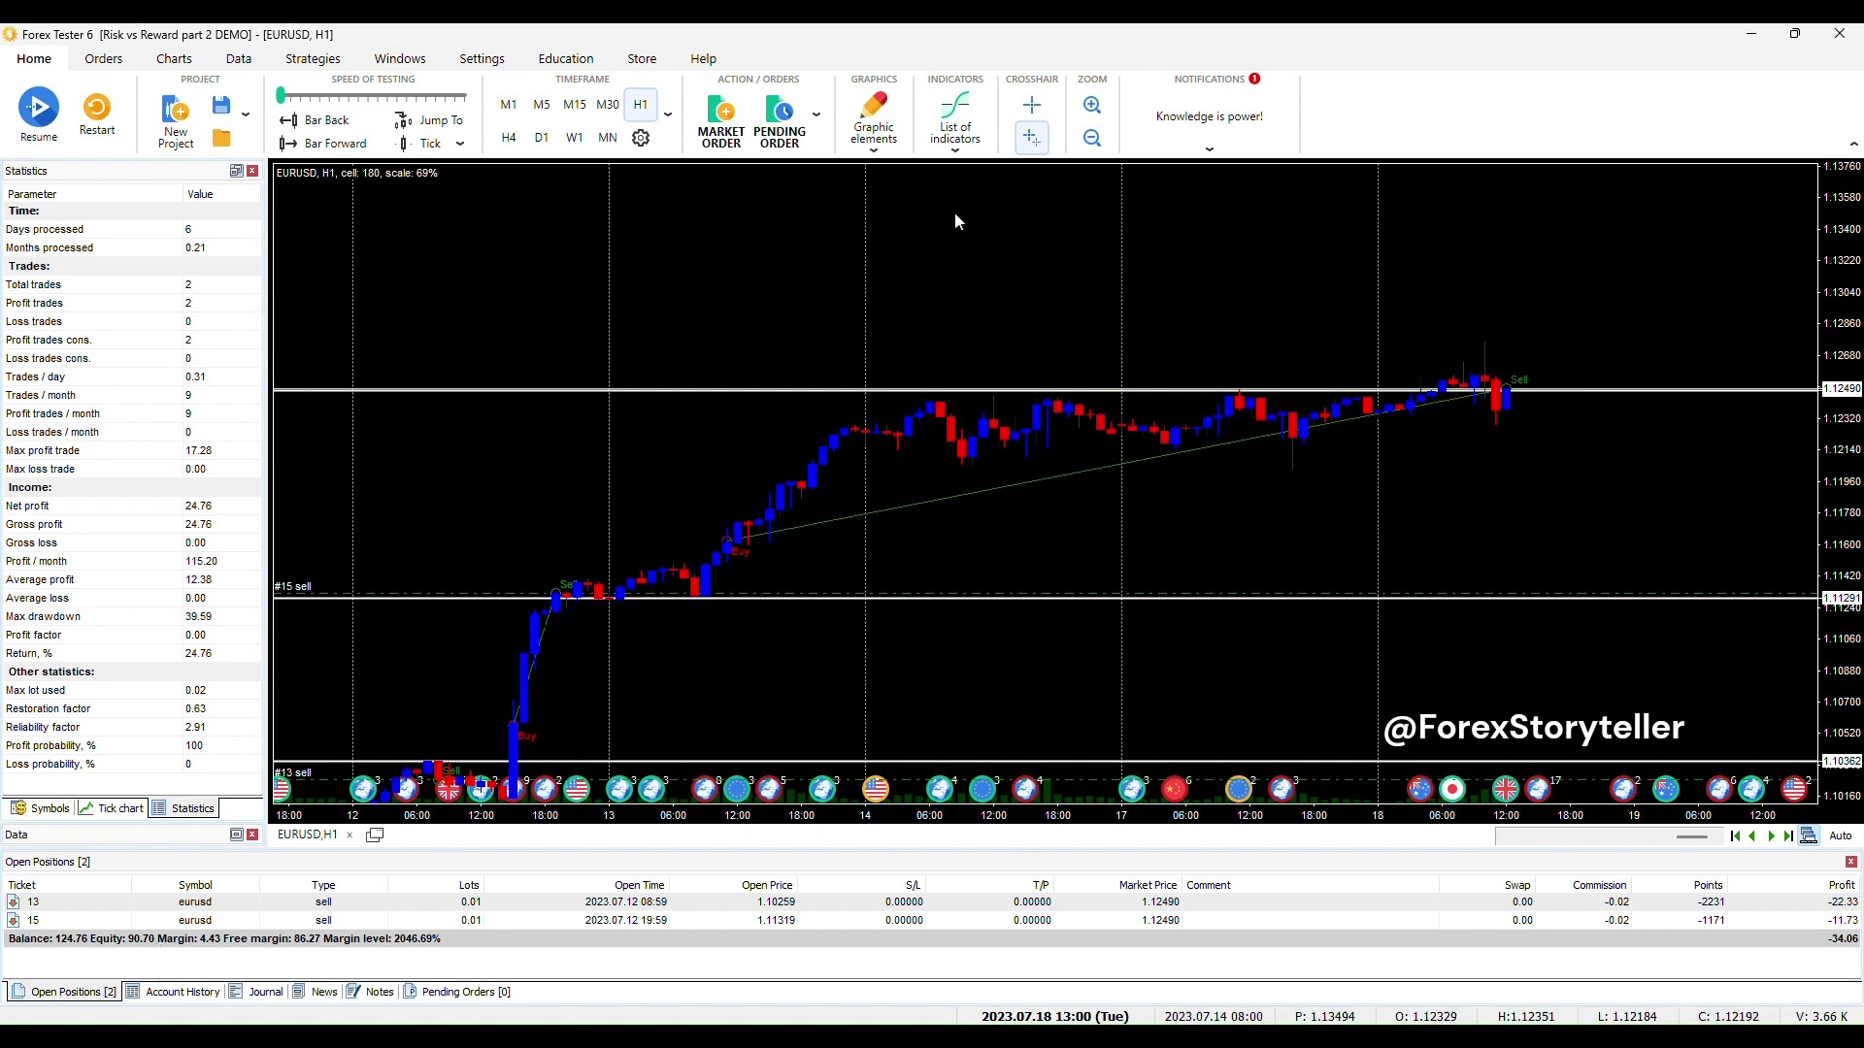
left_click(739, 133)
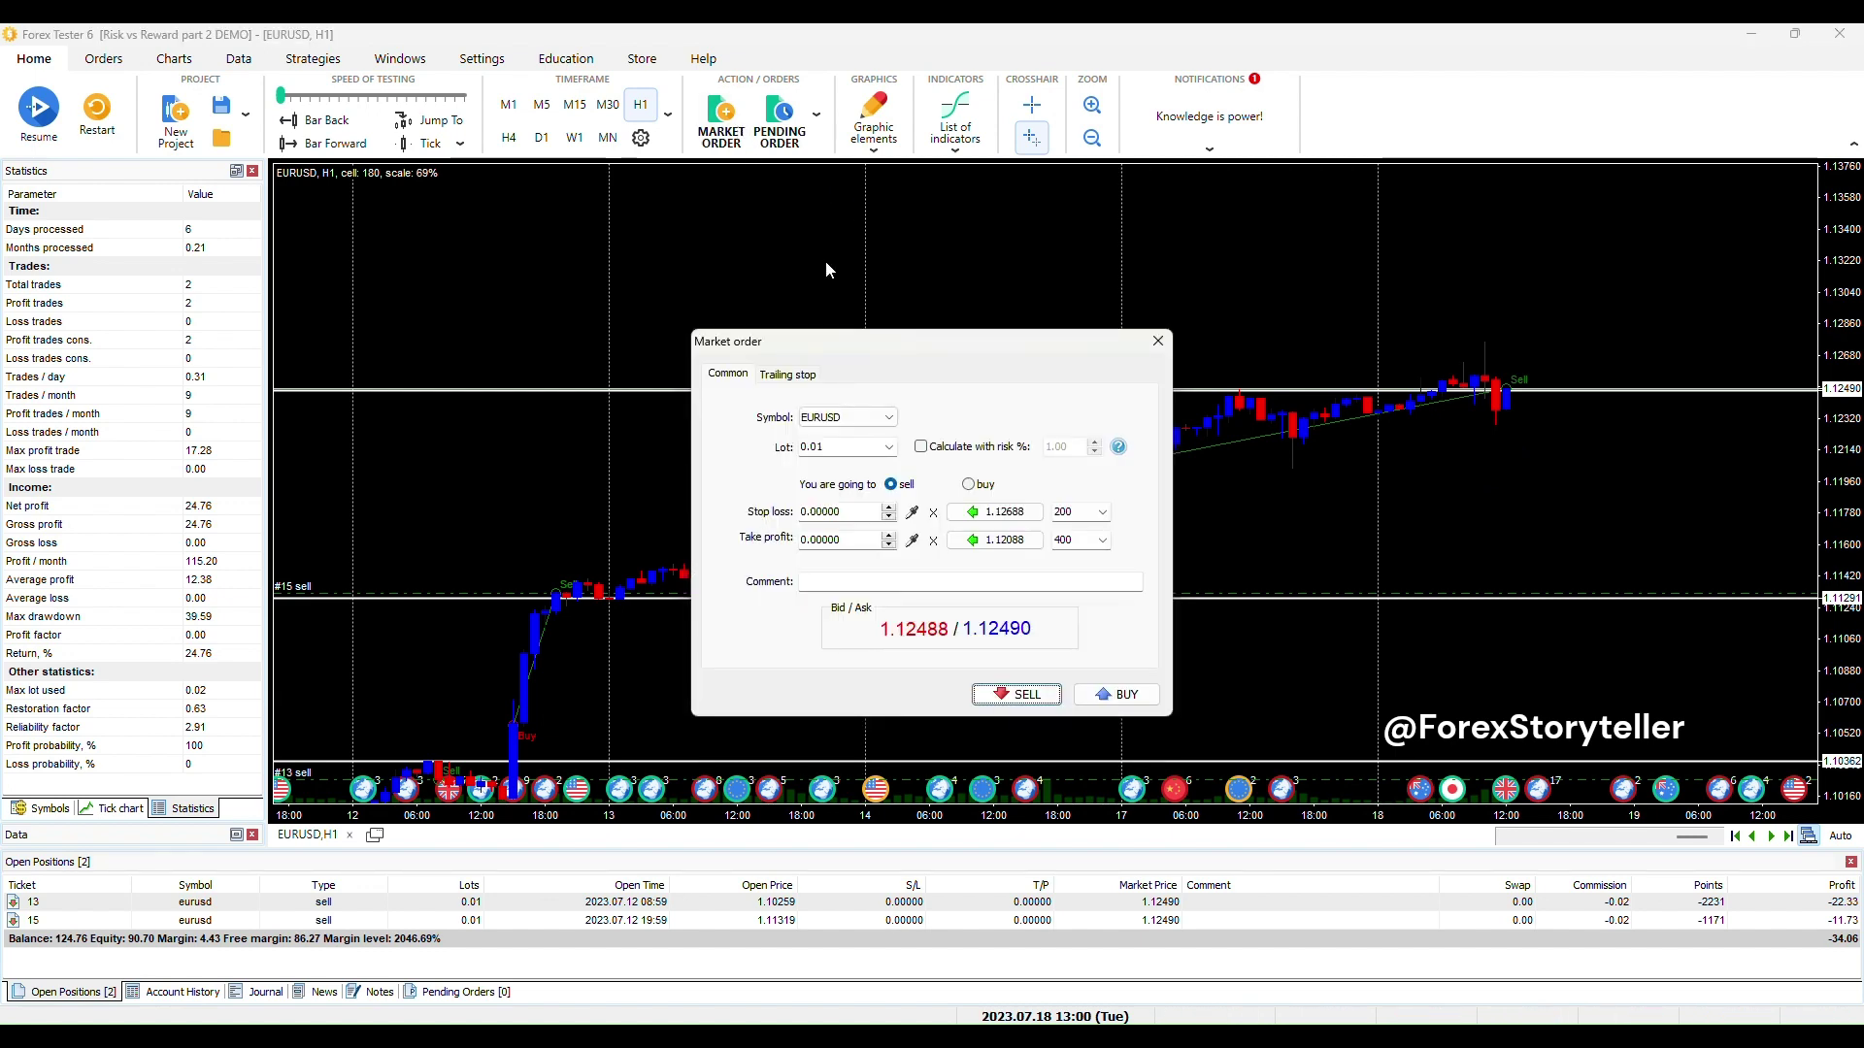
left_click(1022, 695)
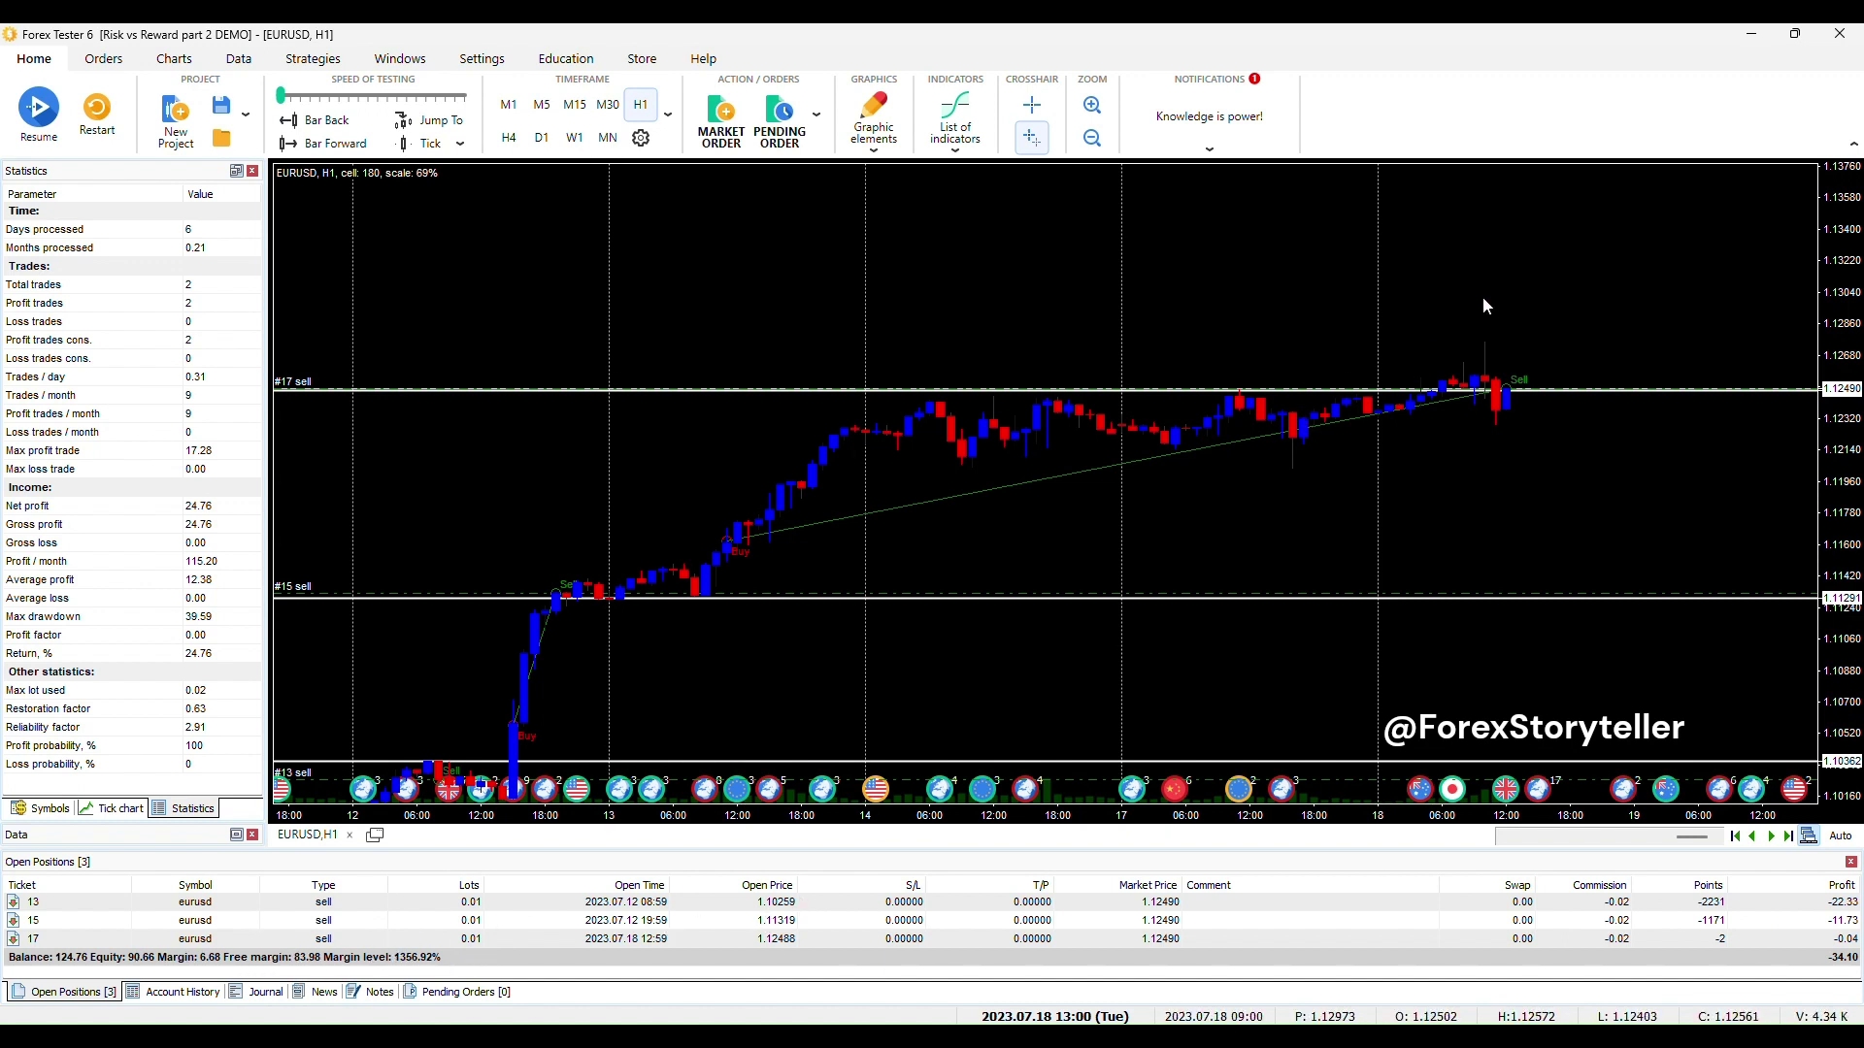
Step: Place a 0.03-lot EURUSD buy stop order at 1.12795, above the newest sell position, without a stop loss or take profit
left_click_drag(1518, 251, 1570, 257)
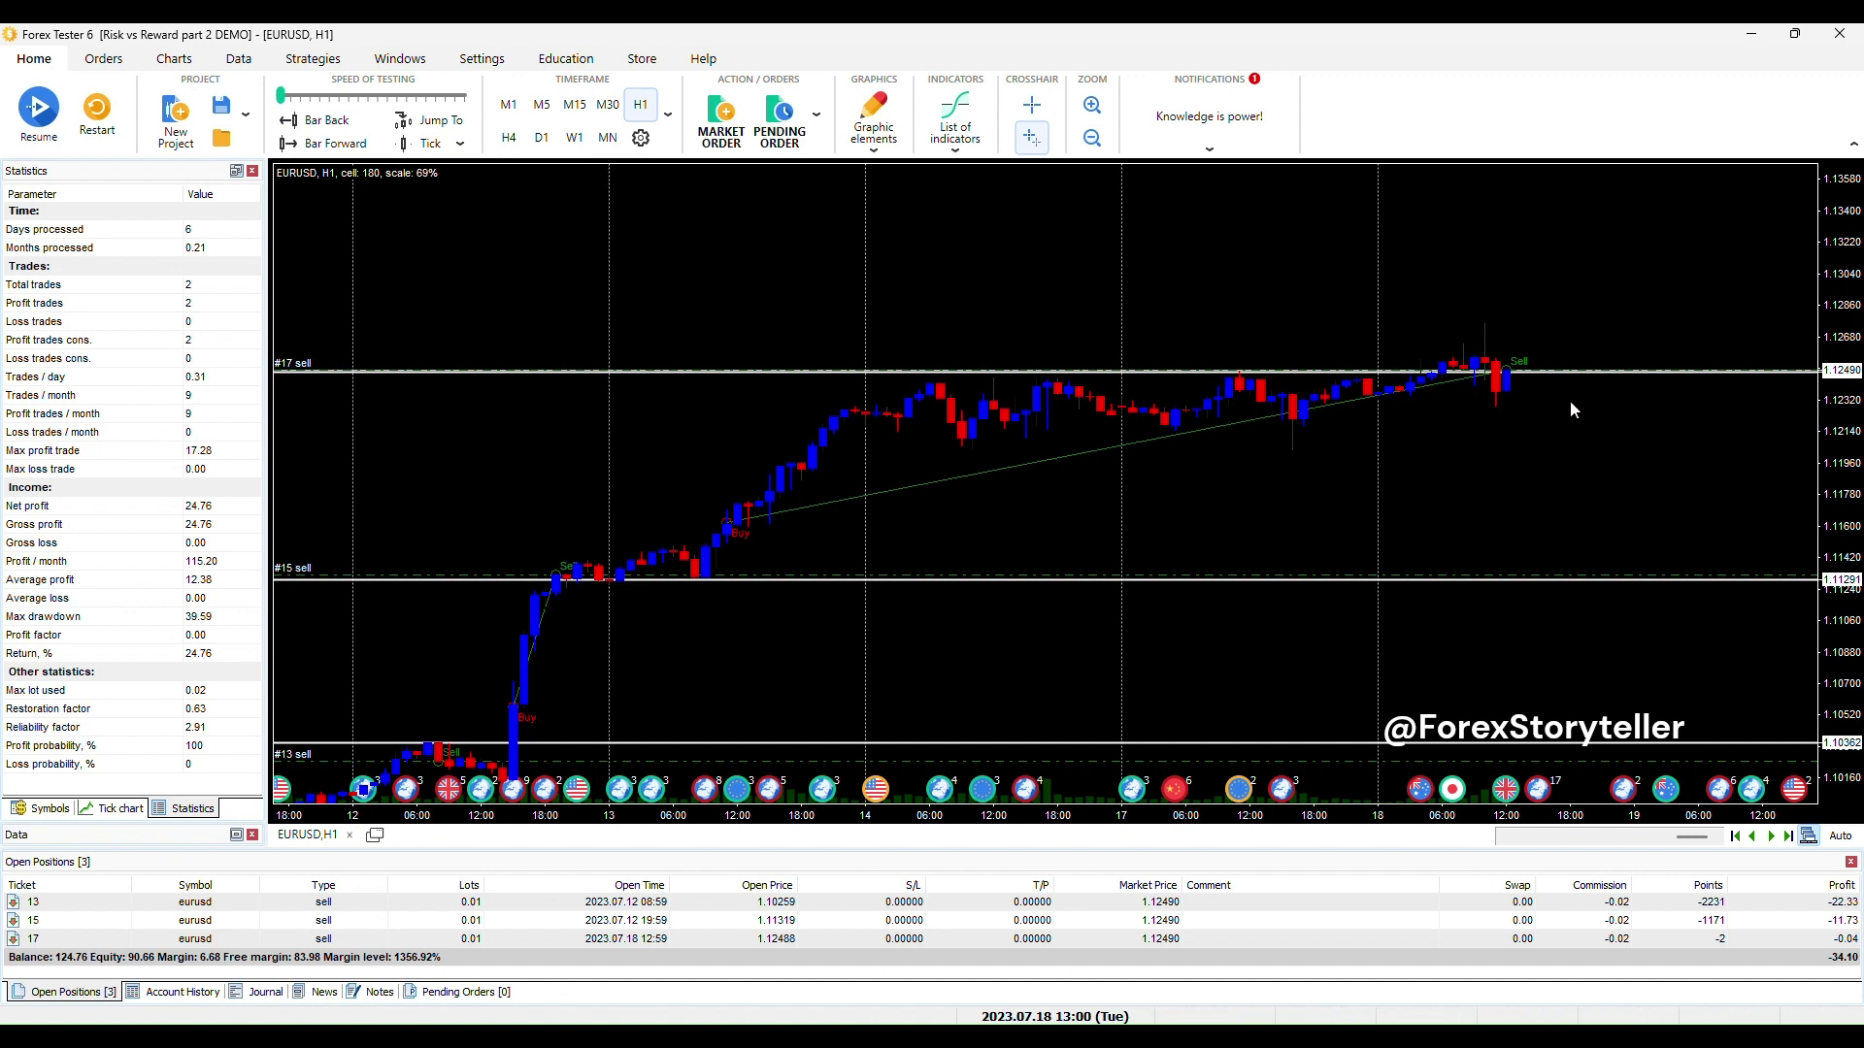
left_click_drag(1558, 421, 1530, 453)
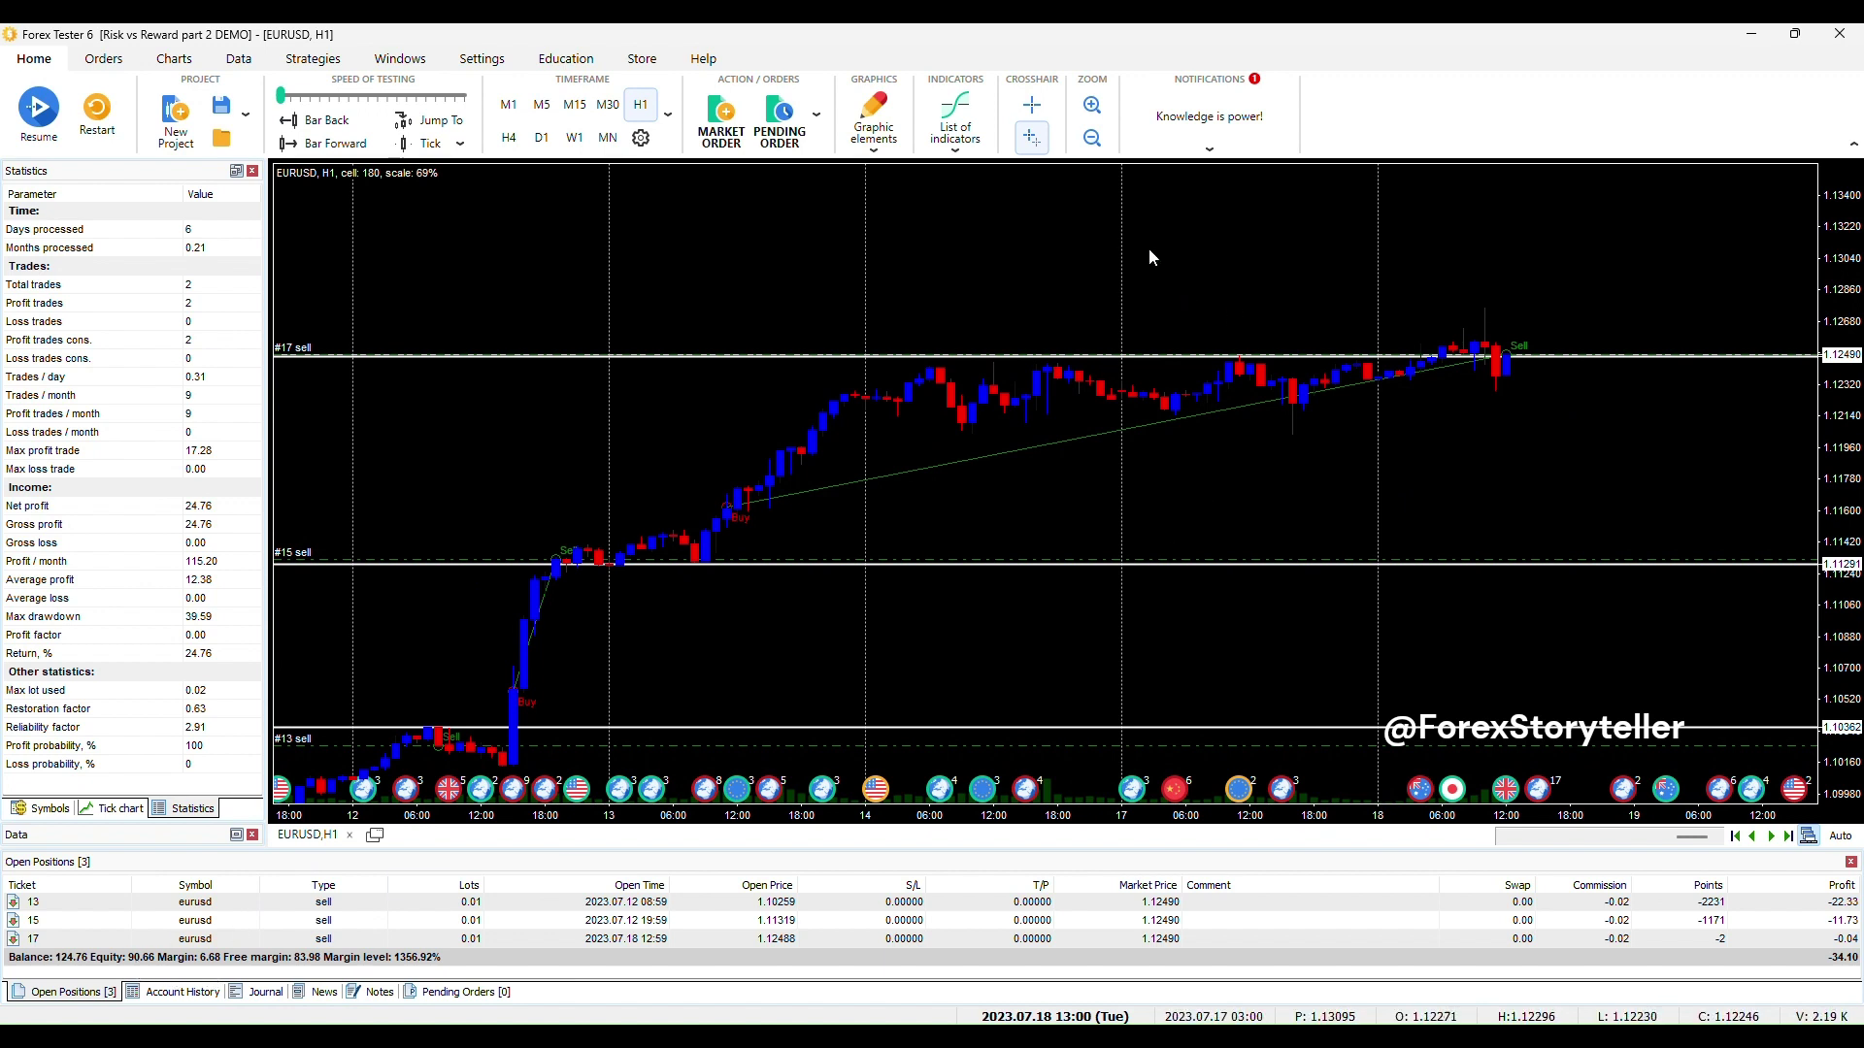
left_click(434, 147)
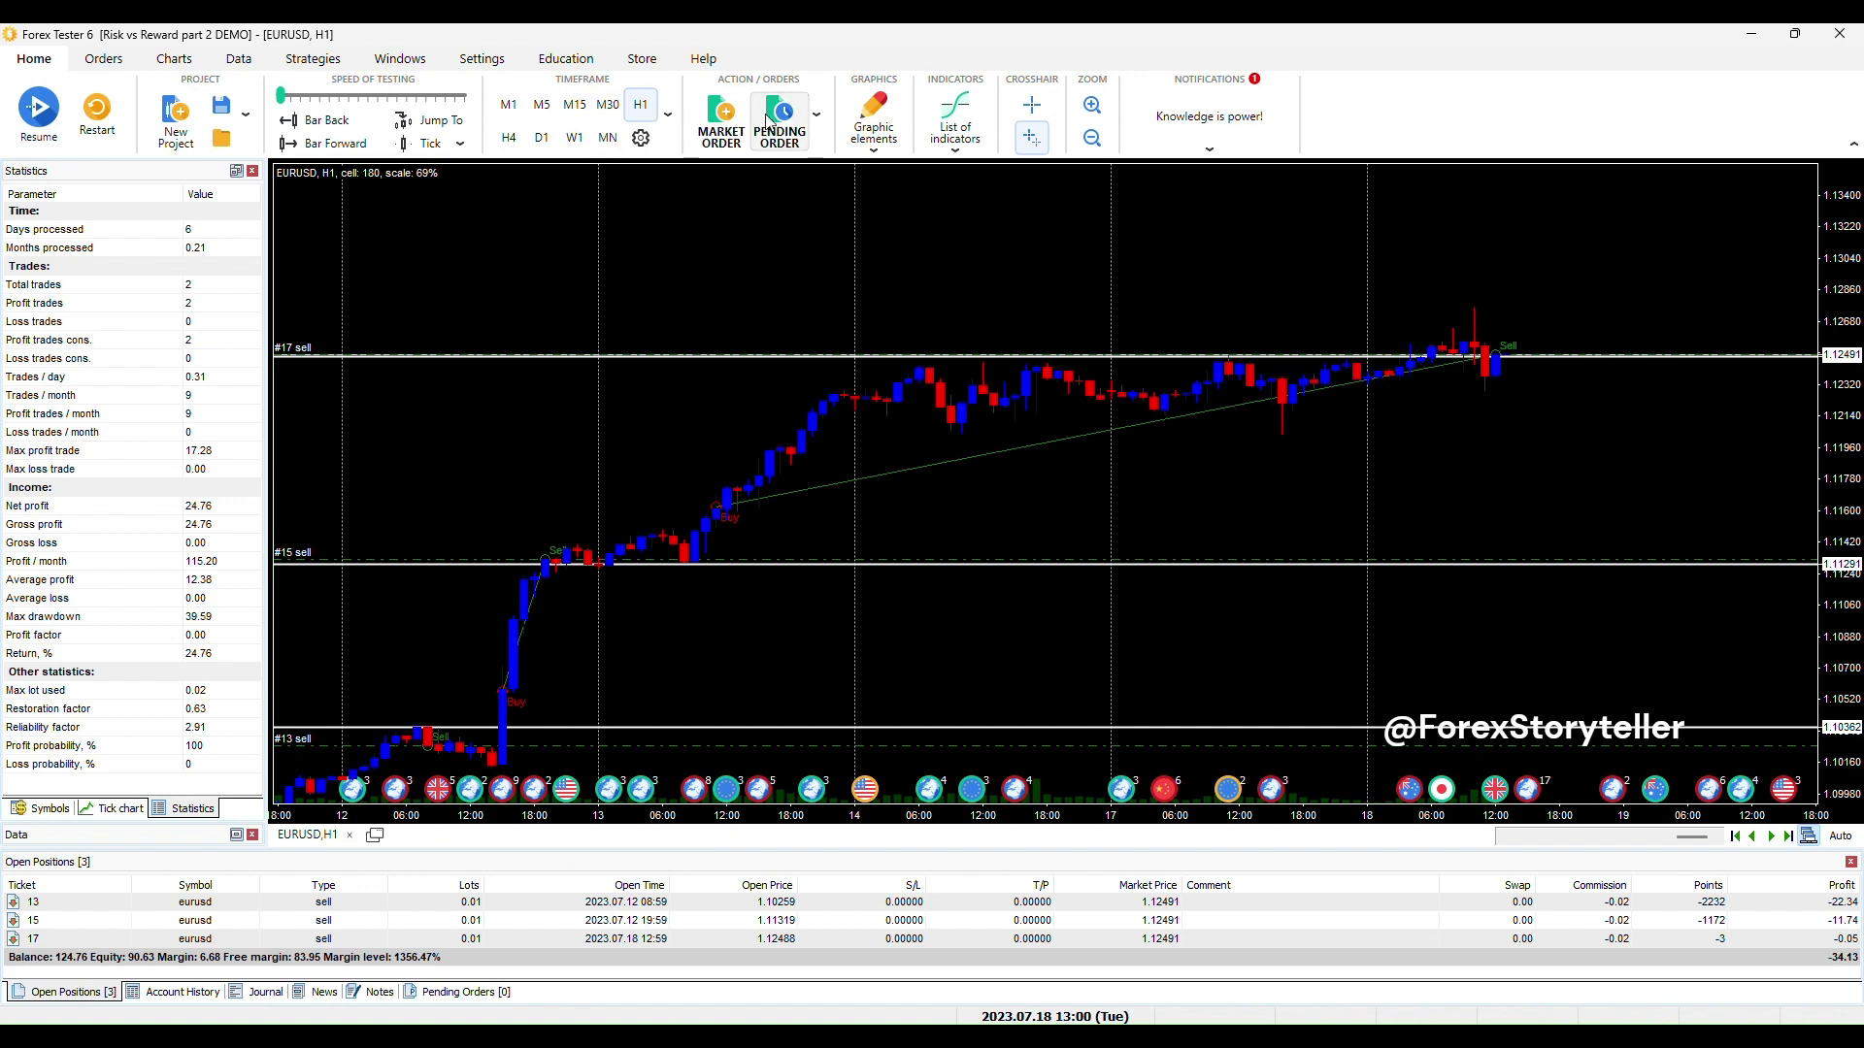
left_click(781, 140)
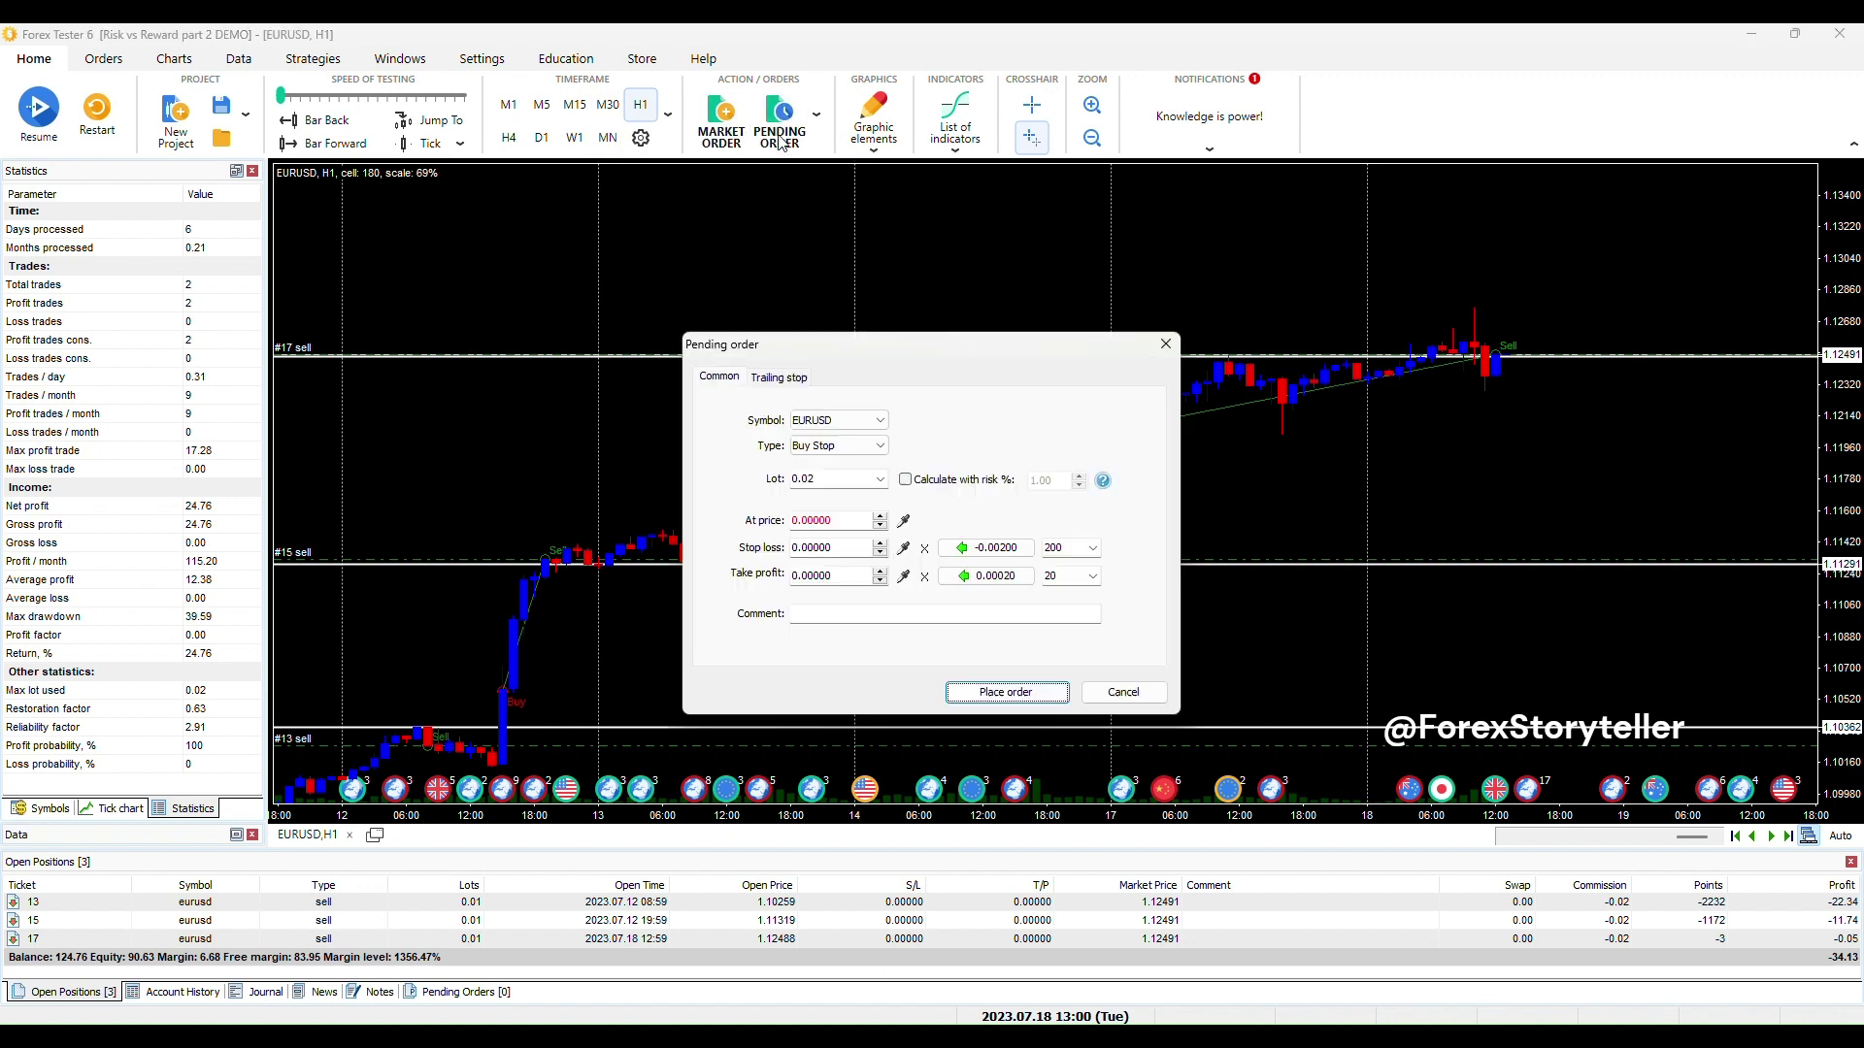
left_click(842, 479)
type("3")
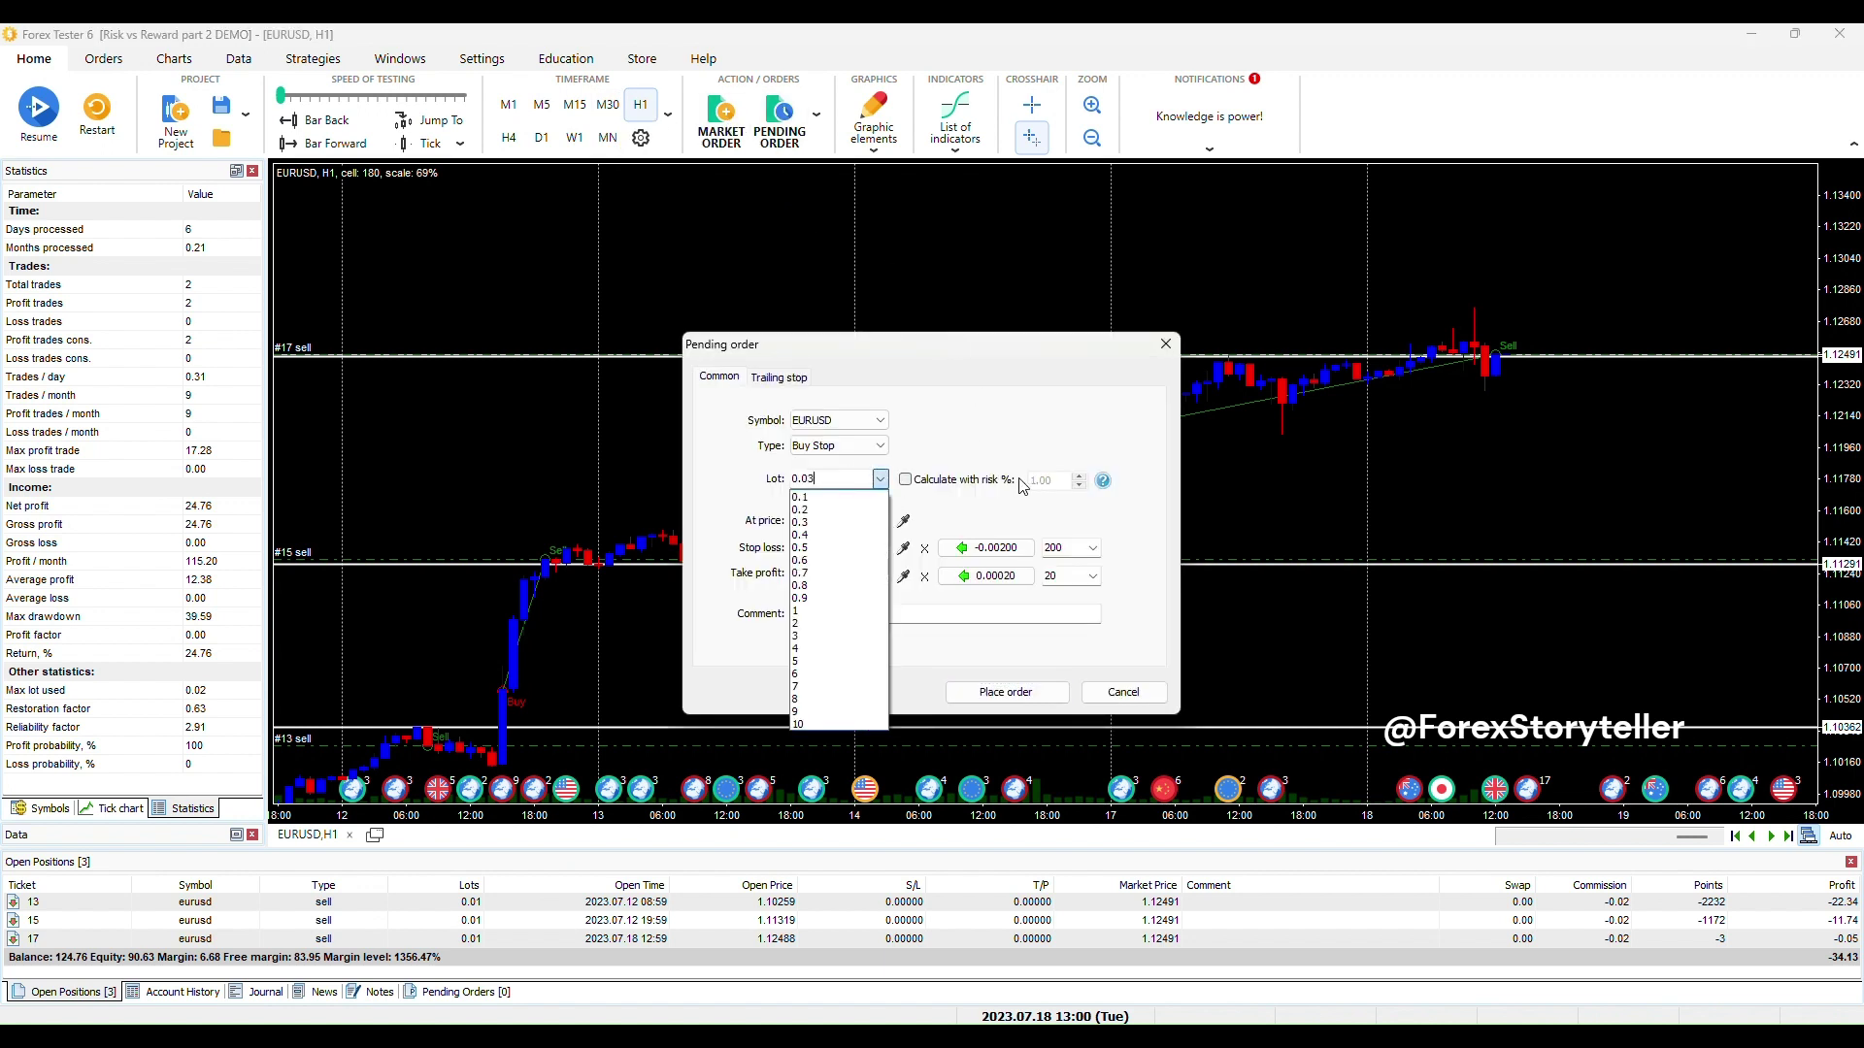
left_click(1008, 434)
left_click(904, 523)
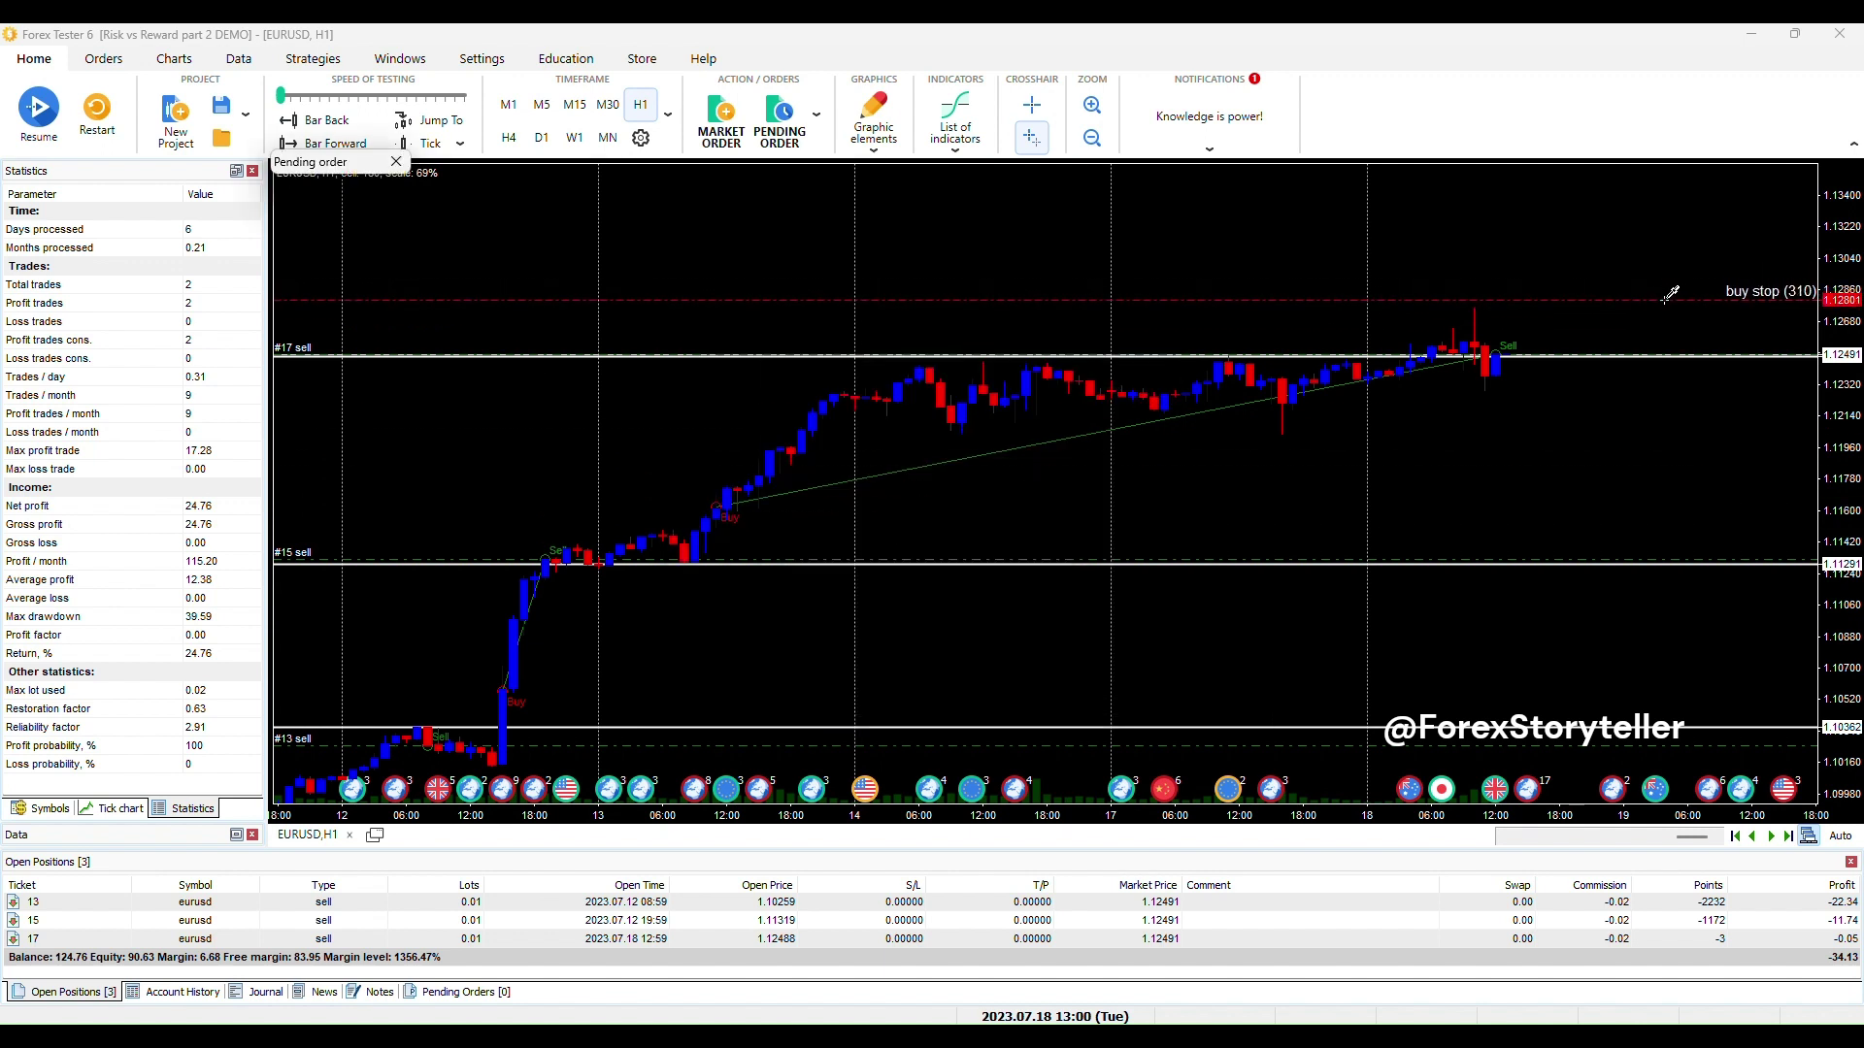
left_click(1666, 300)
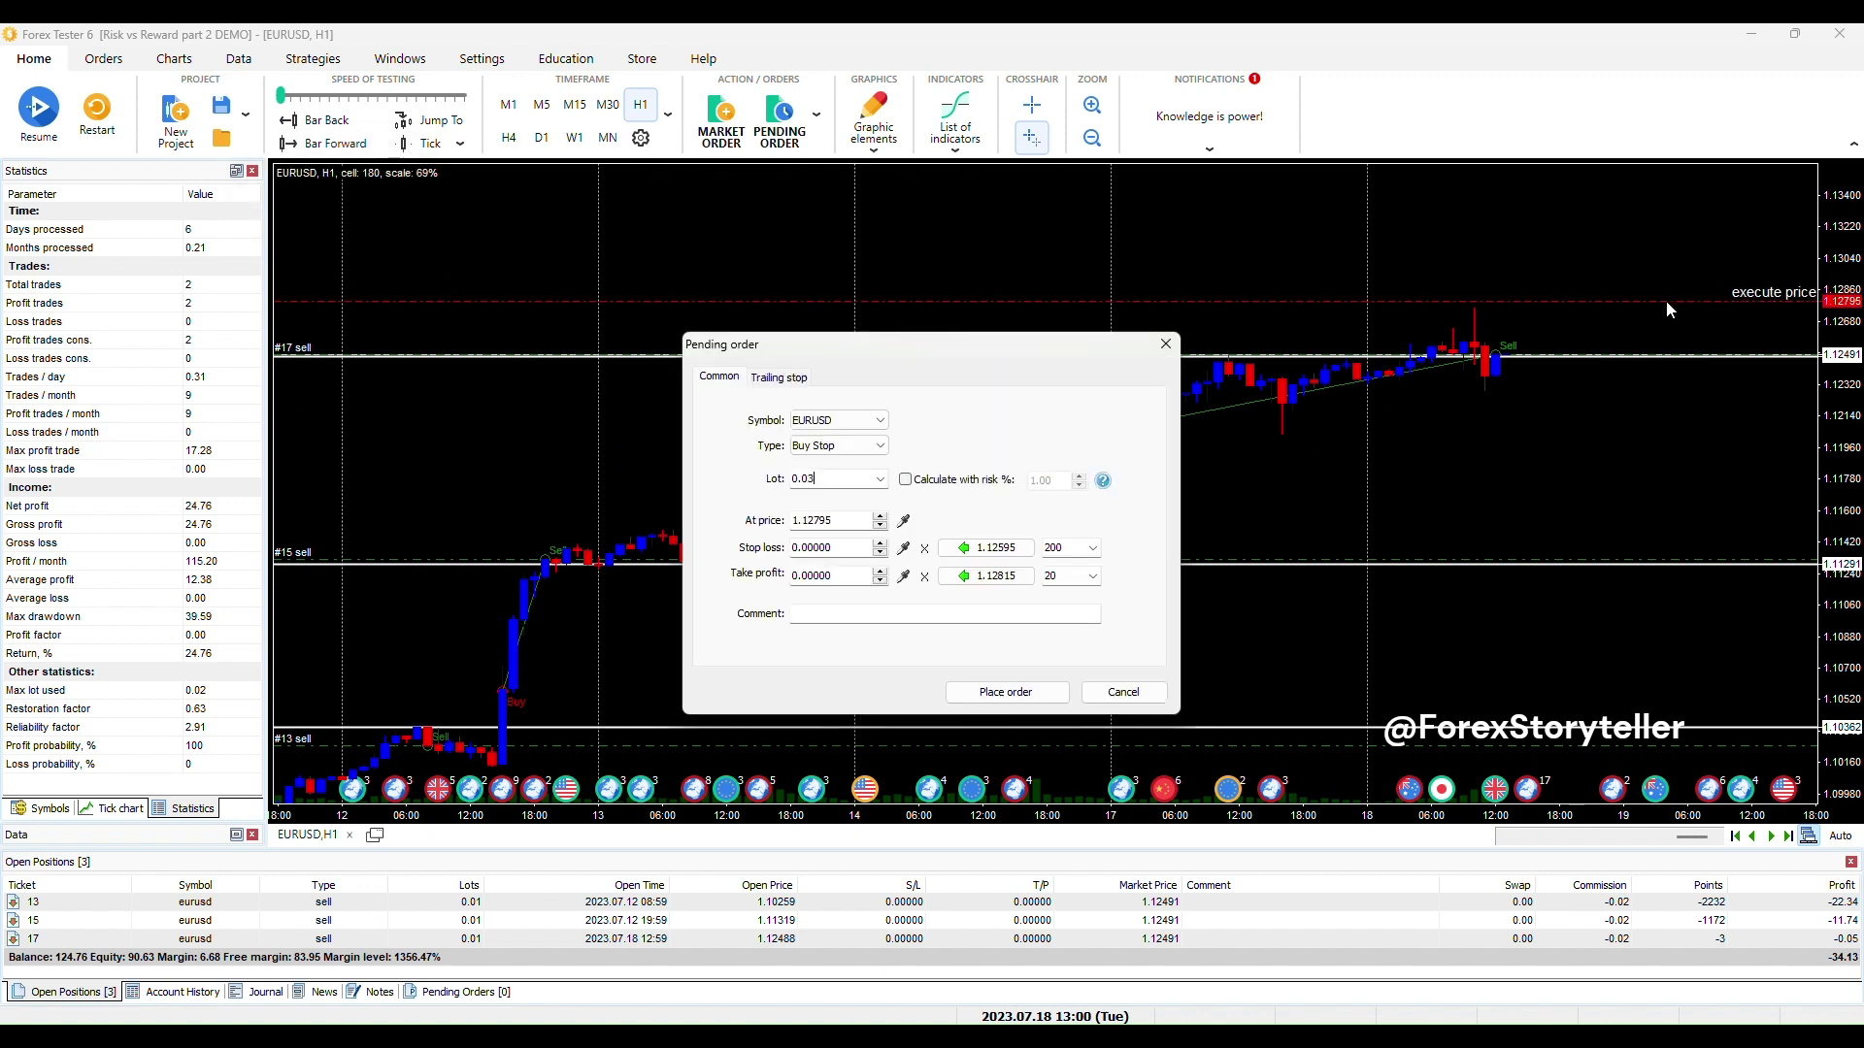
left_click(1049, 693)
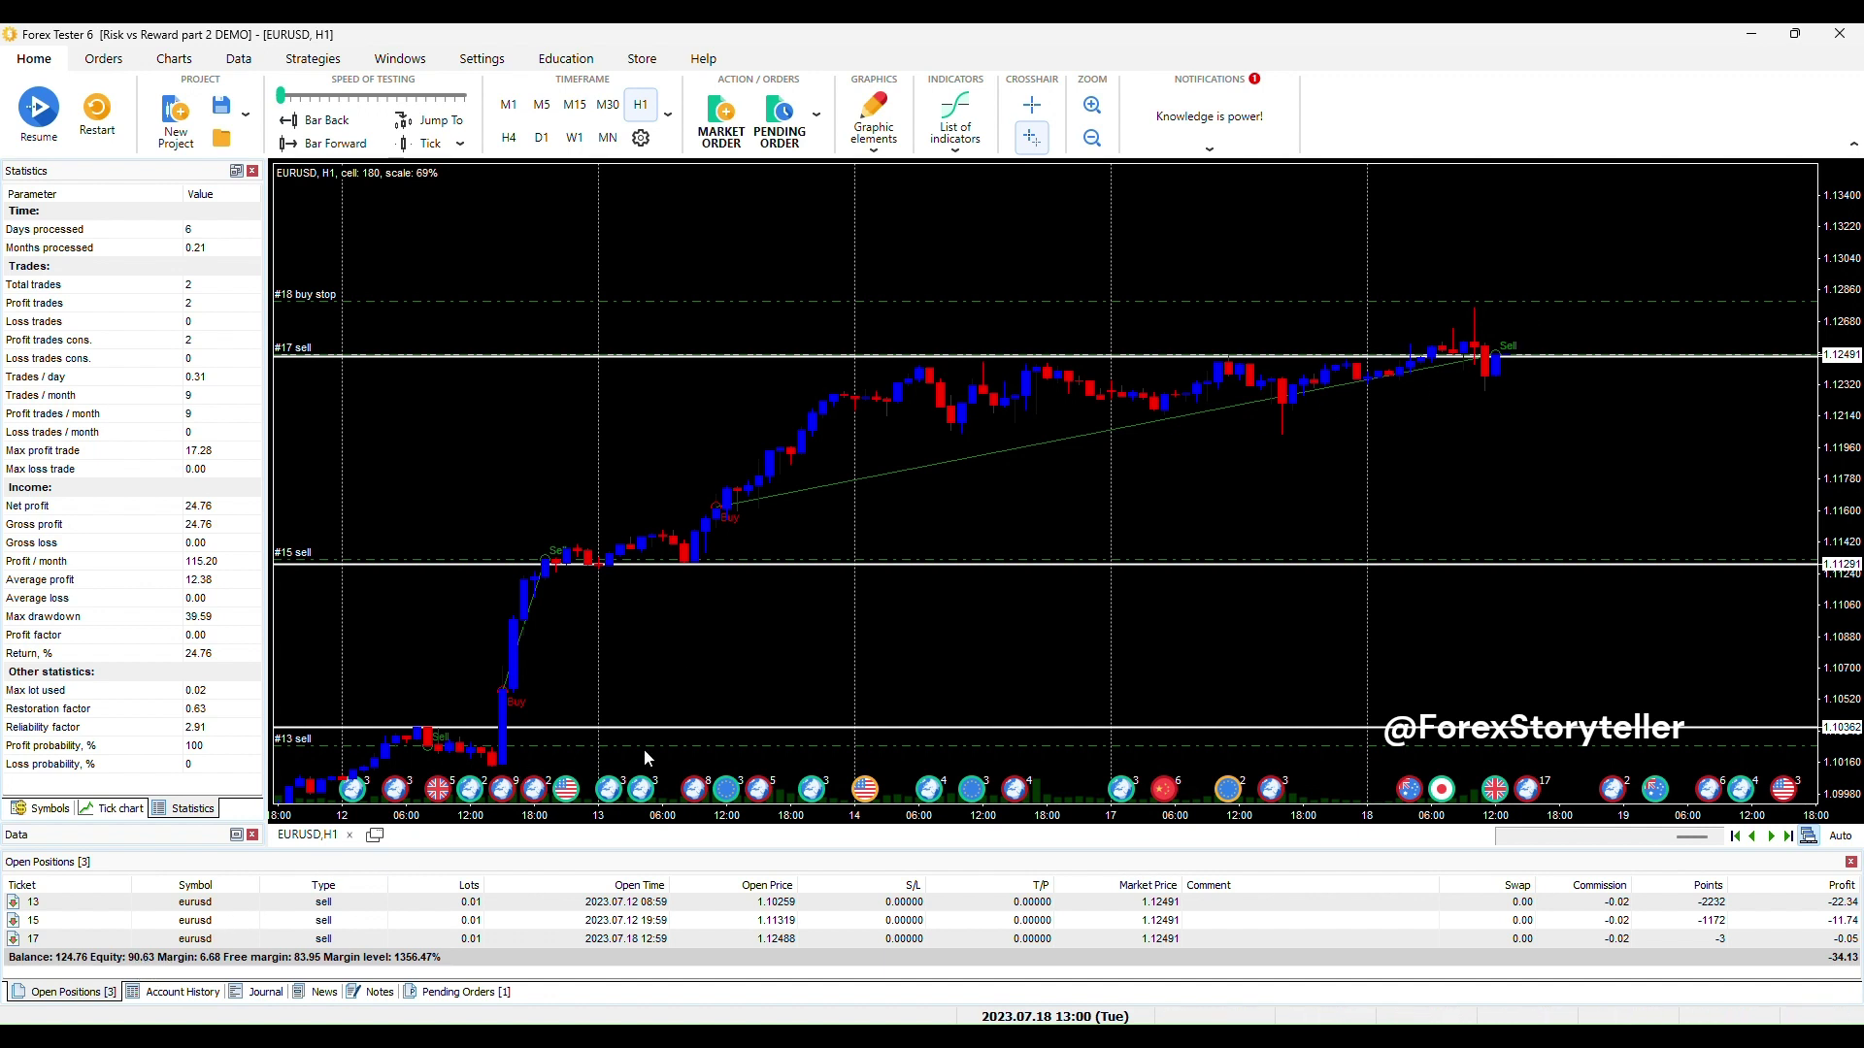
Step: Advance the EURUSD simulation bar by bar on the H1 chart to 2023.07.18 19:59
left_click_drag(1615, 452, 1529, 414)
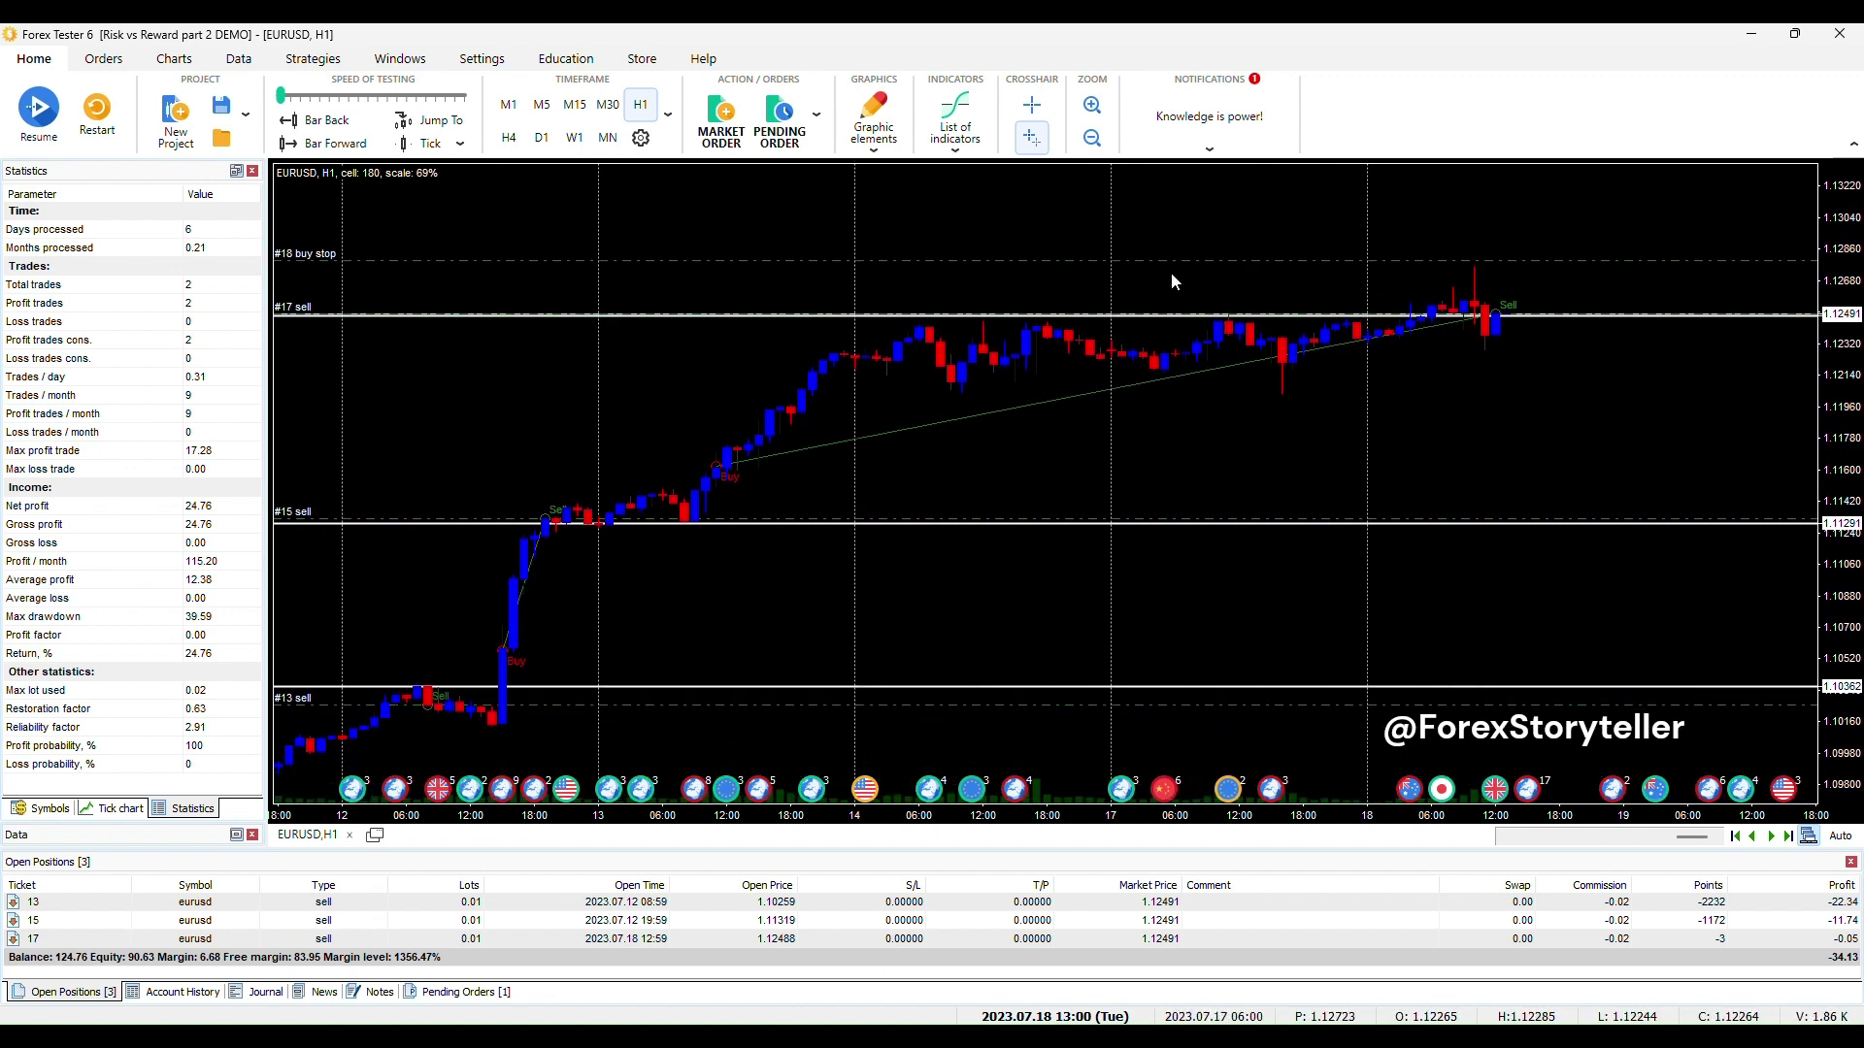
key("F12")
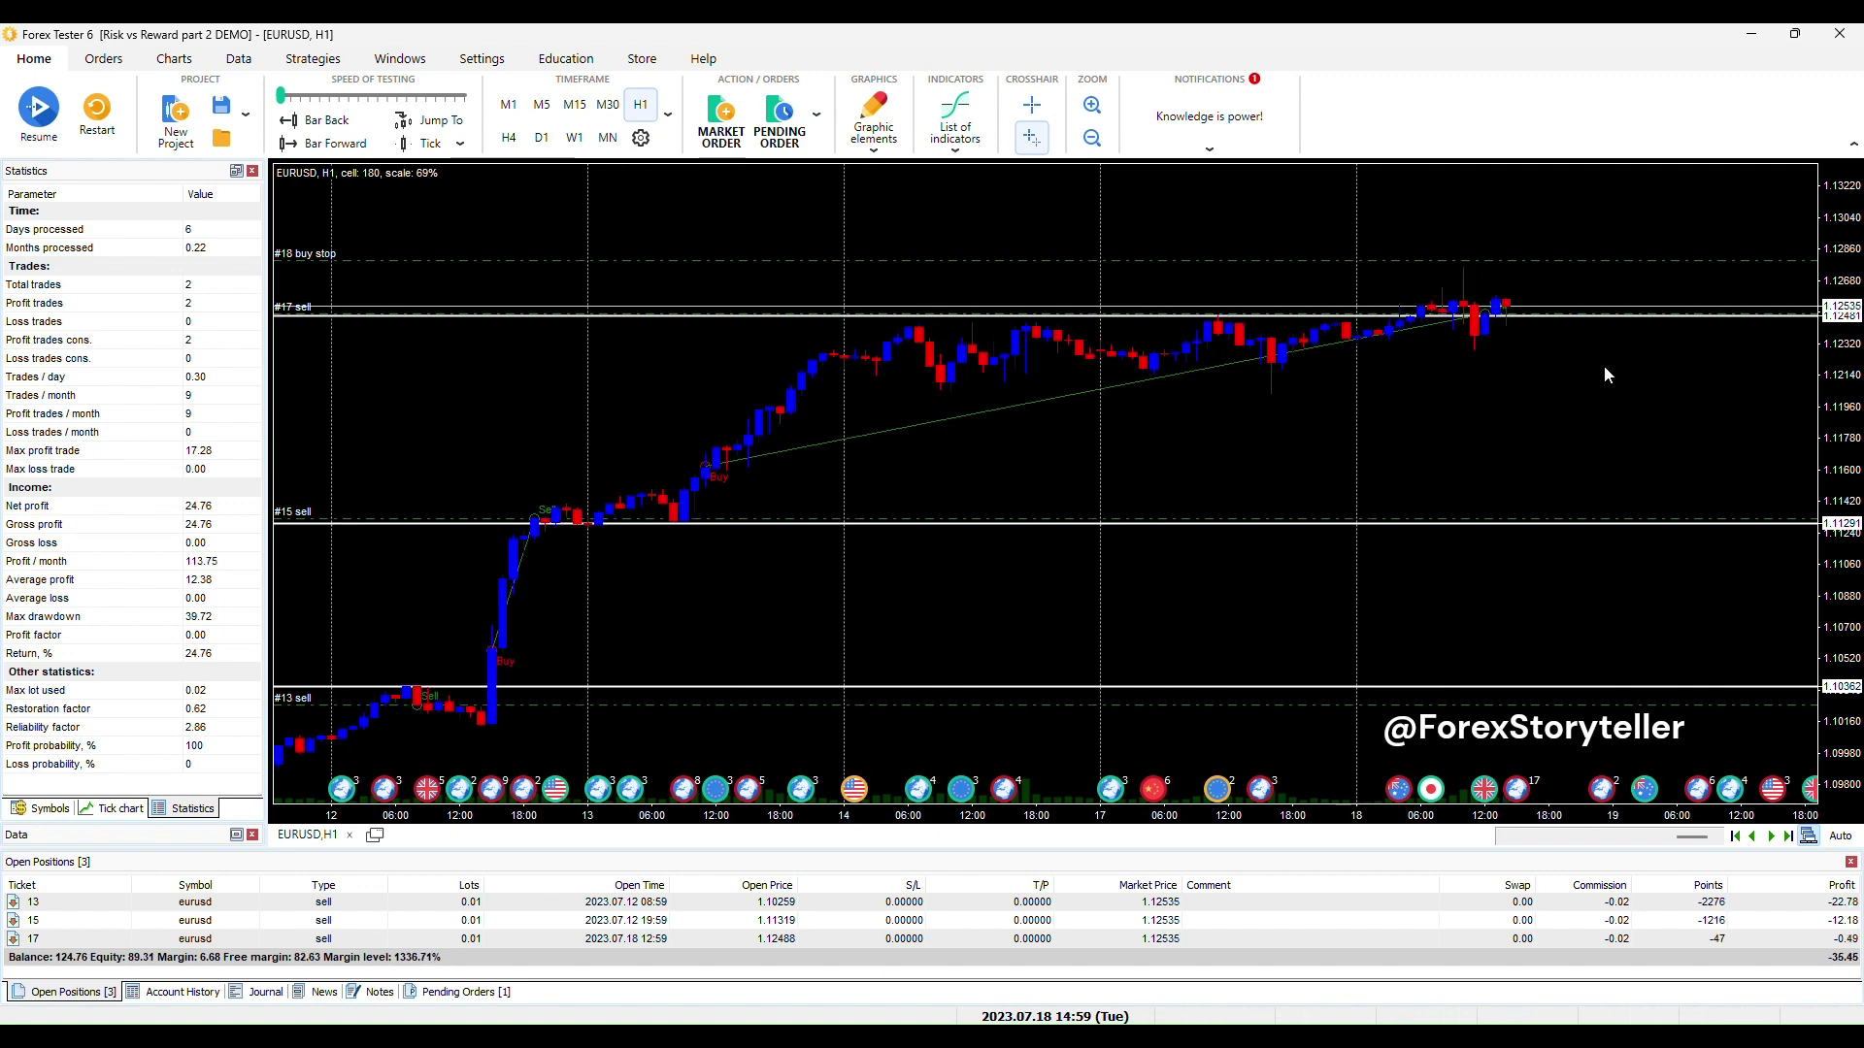
key("F12")
key("F12")
key("F12")
key("F12")
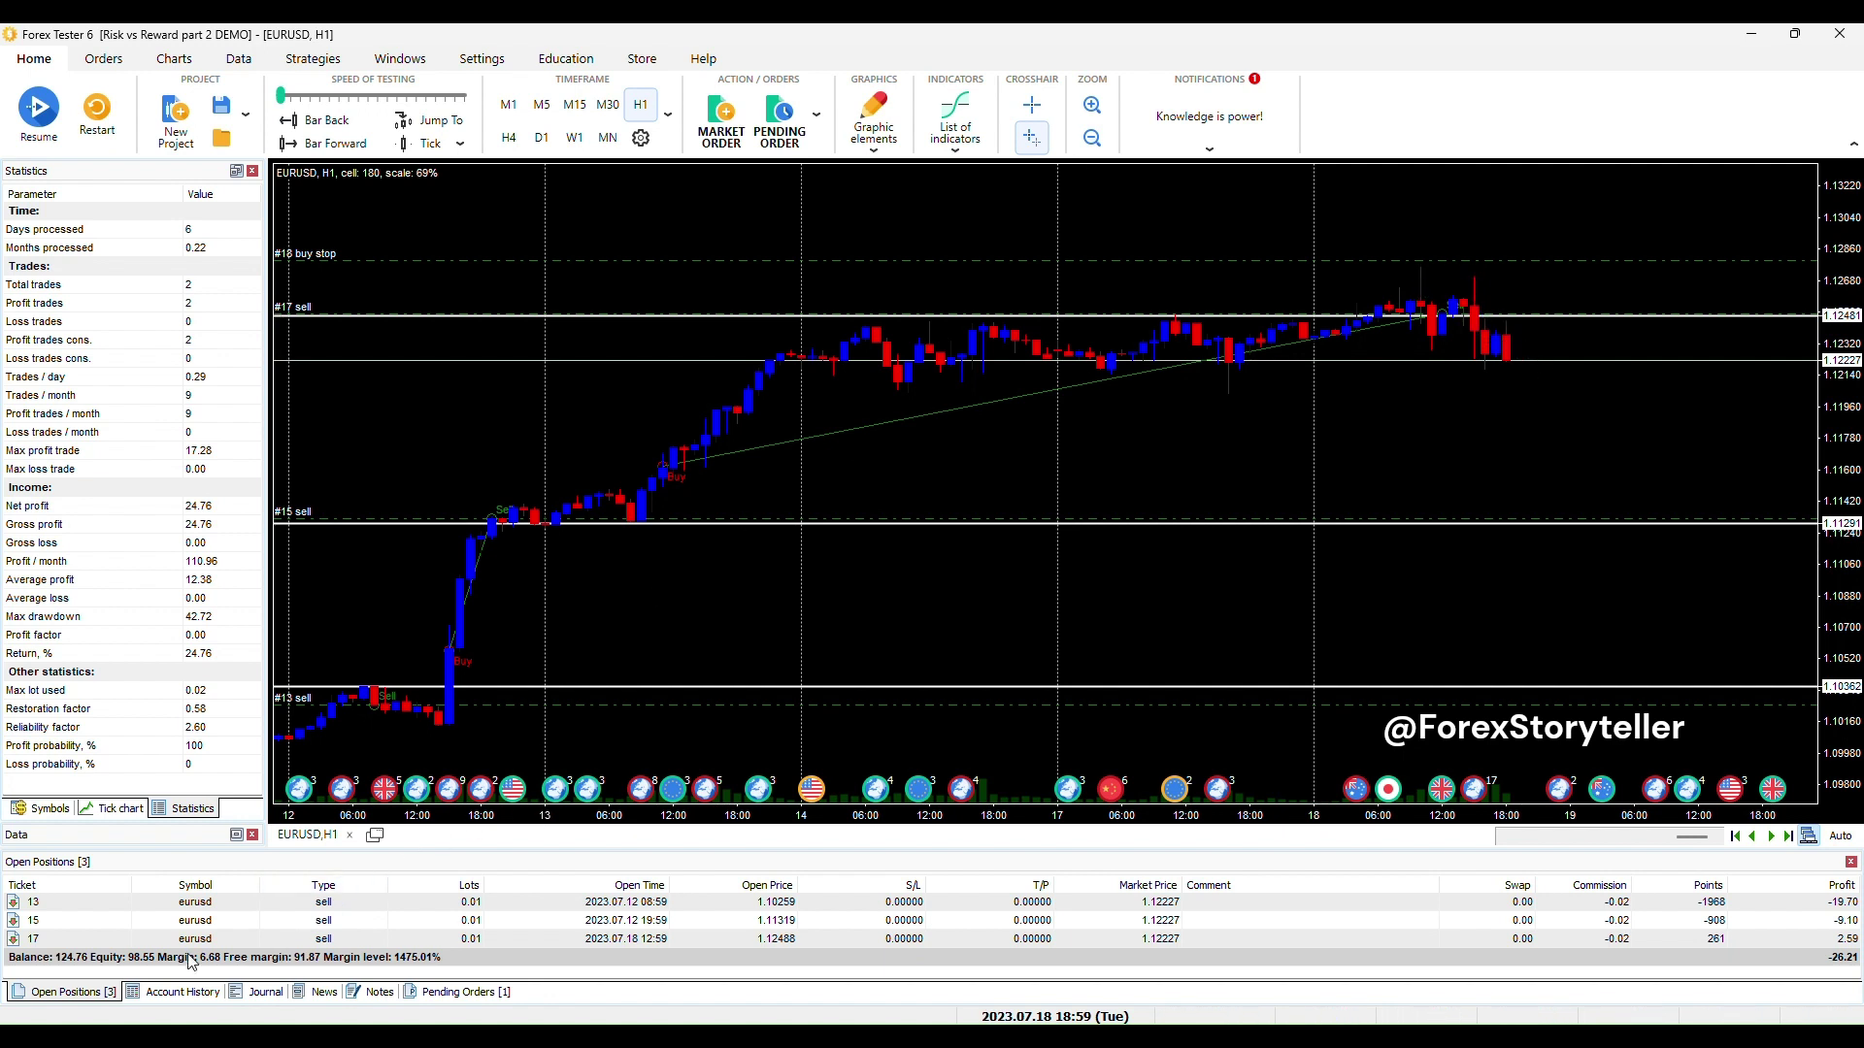
key("F12")
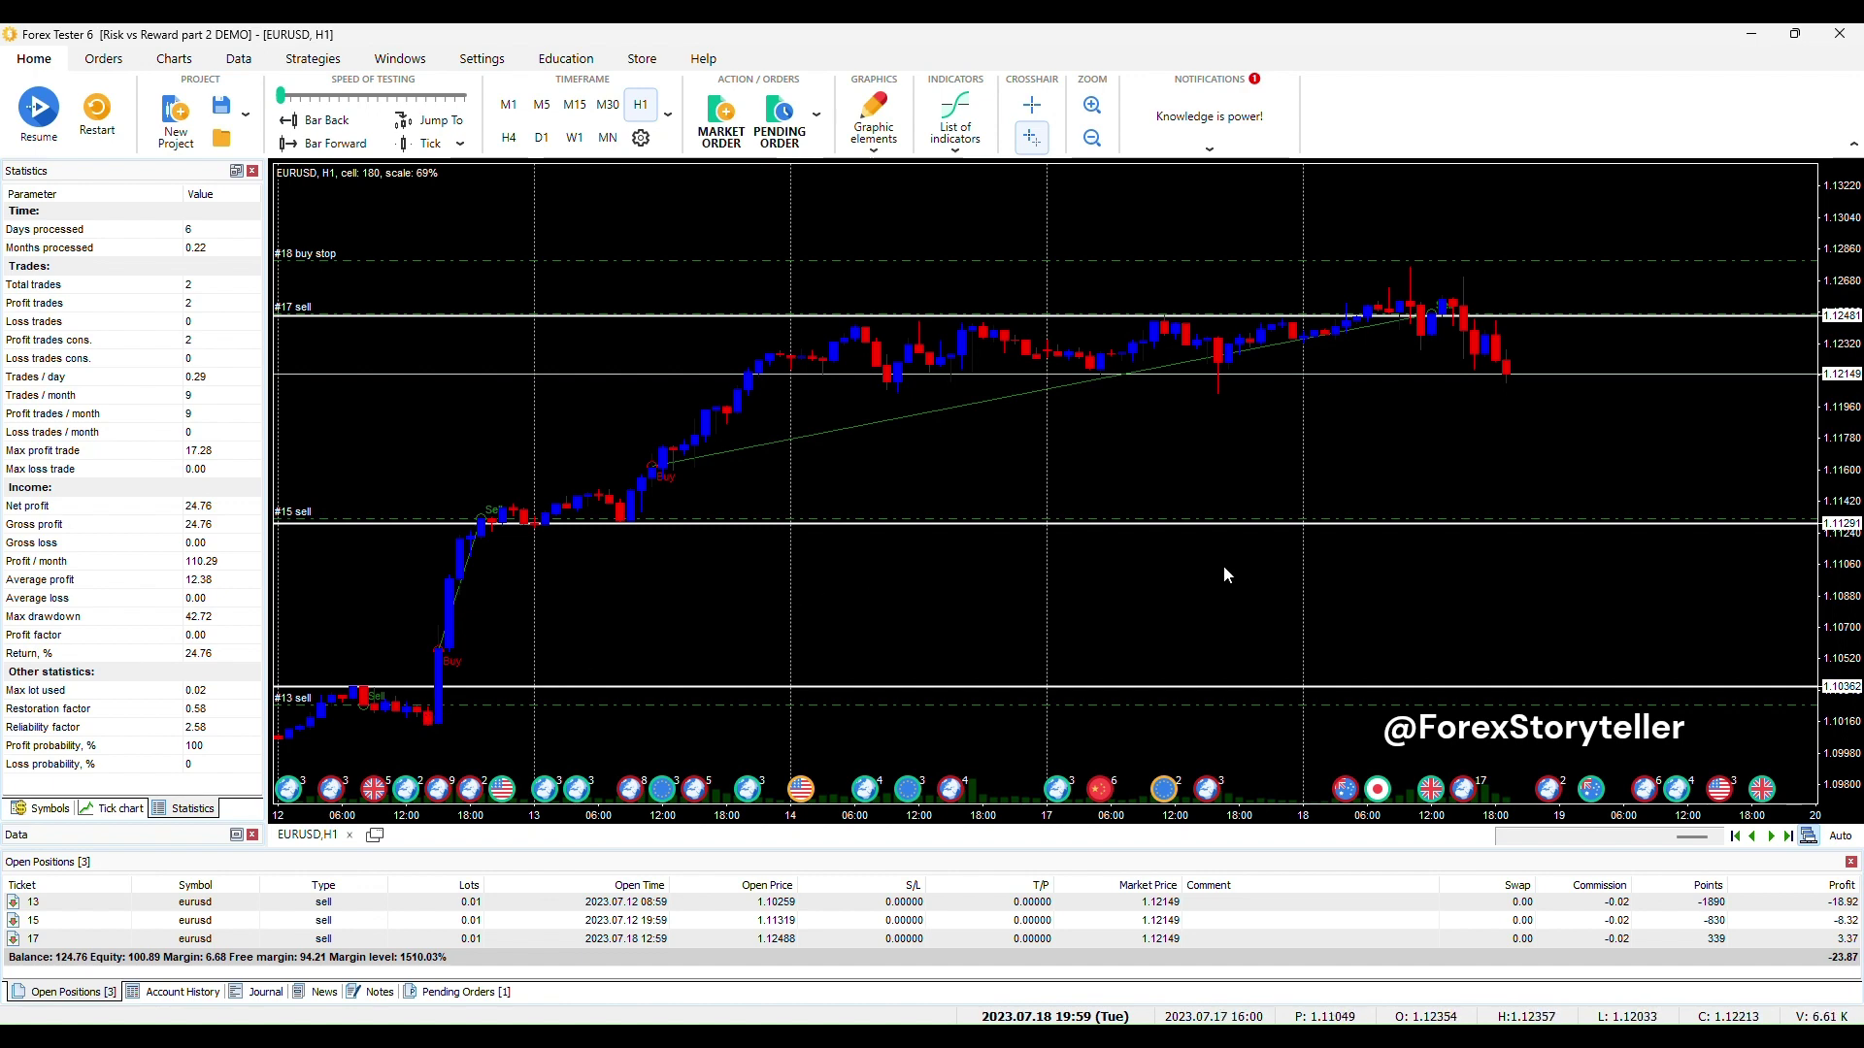
Step: Continue the H1 simulation bar by bar to 2023.07.20 19:59
left_click_drag(1223, 565, 1223, 572)
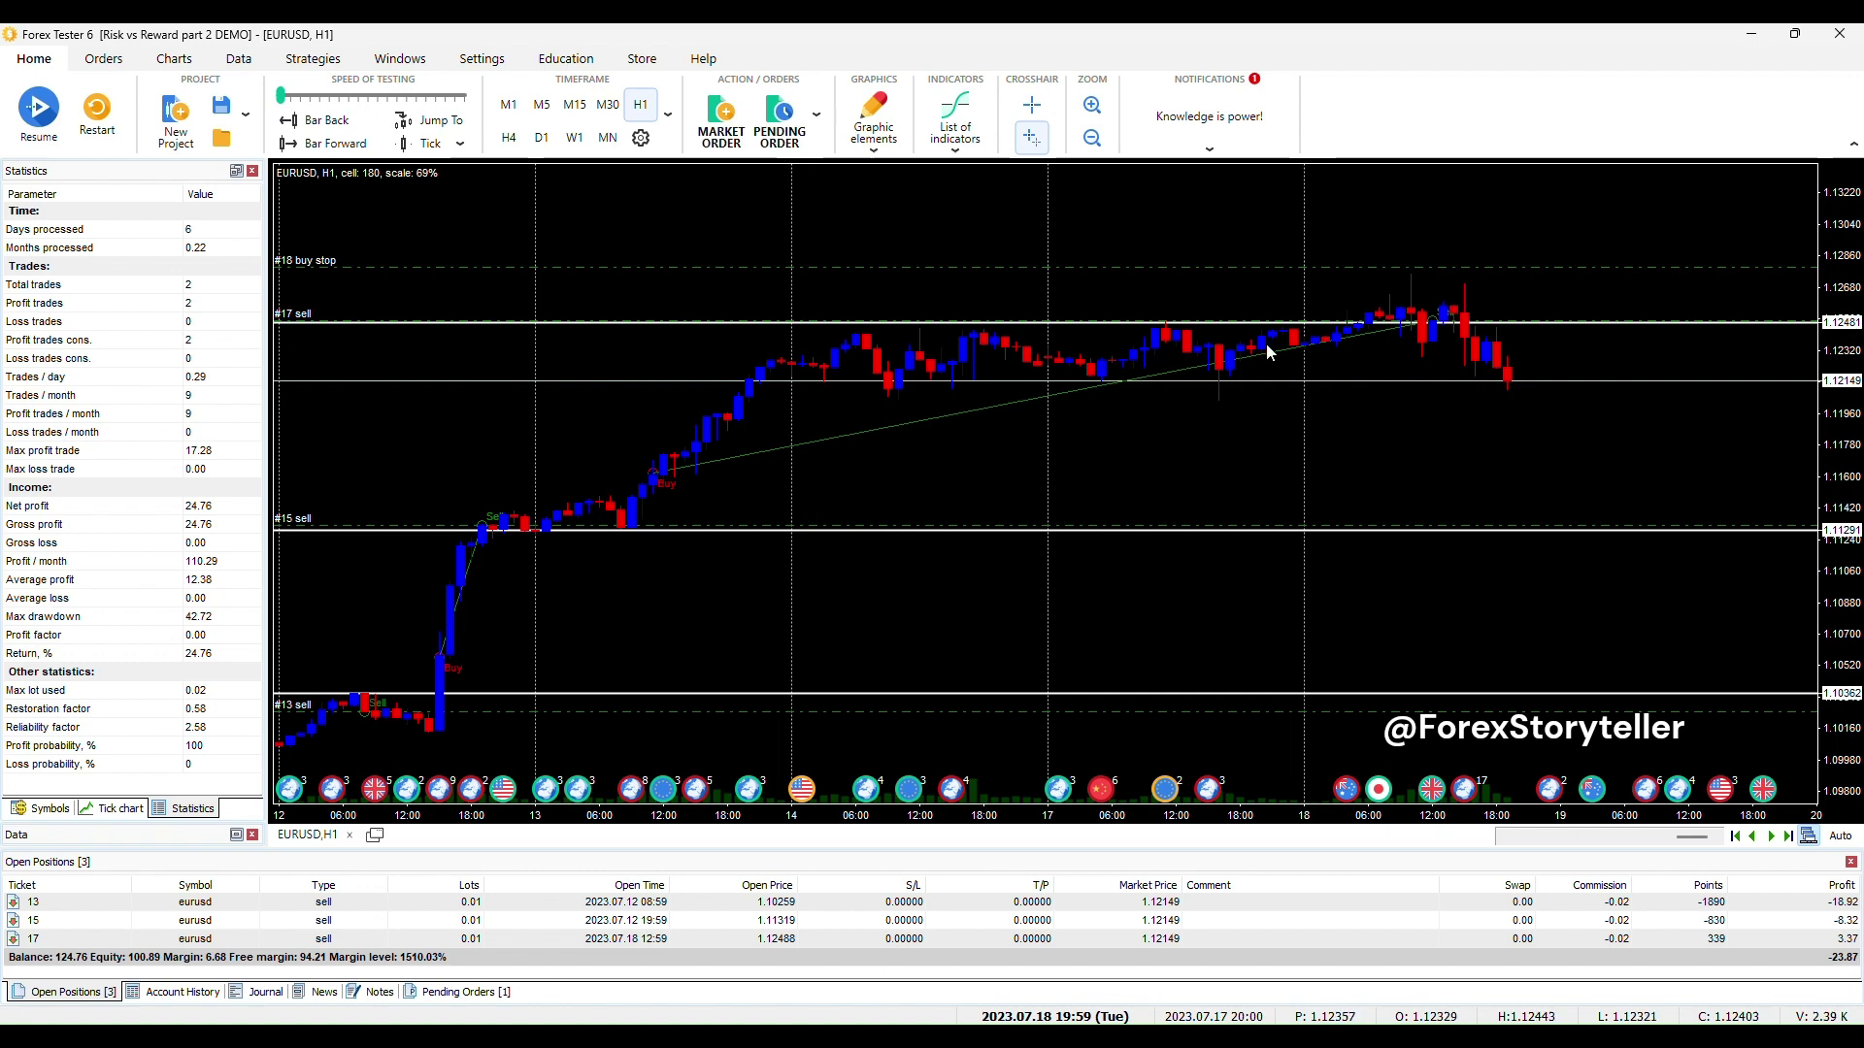
mouse_move(1145, 214)
left_mouse_down()
mouse_move(1141, 283)
mouse_move(1123, 200)
mouse_move(1109, 214)
left_mouse_up()
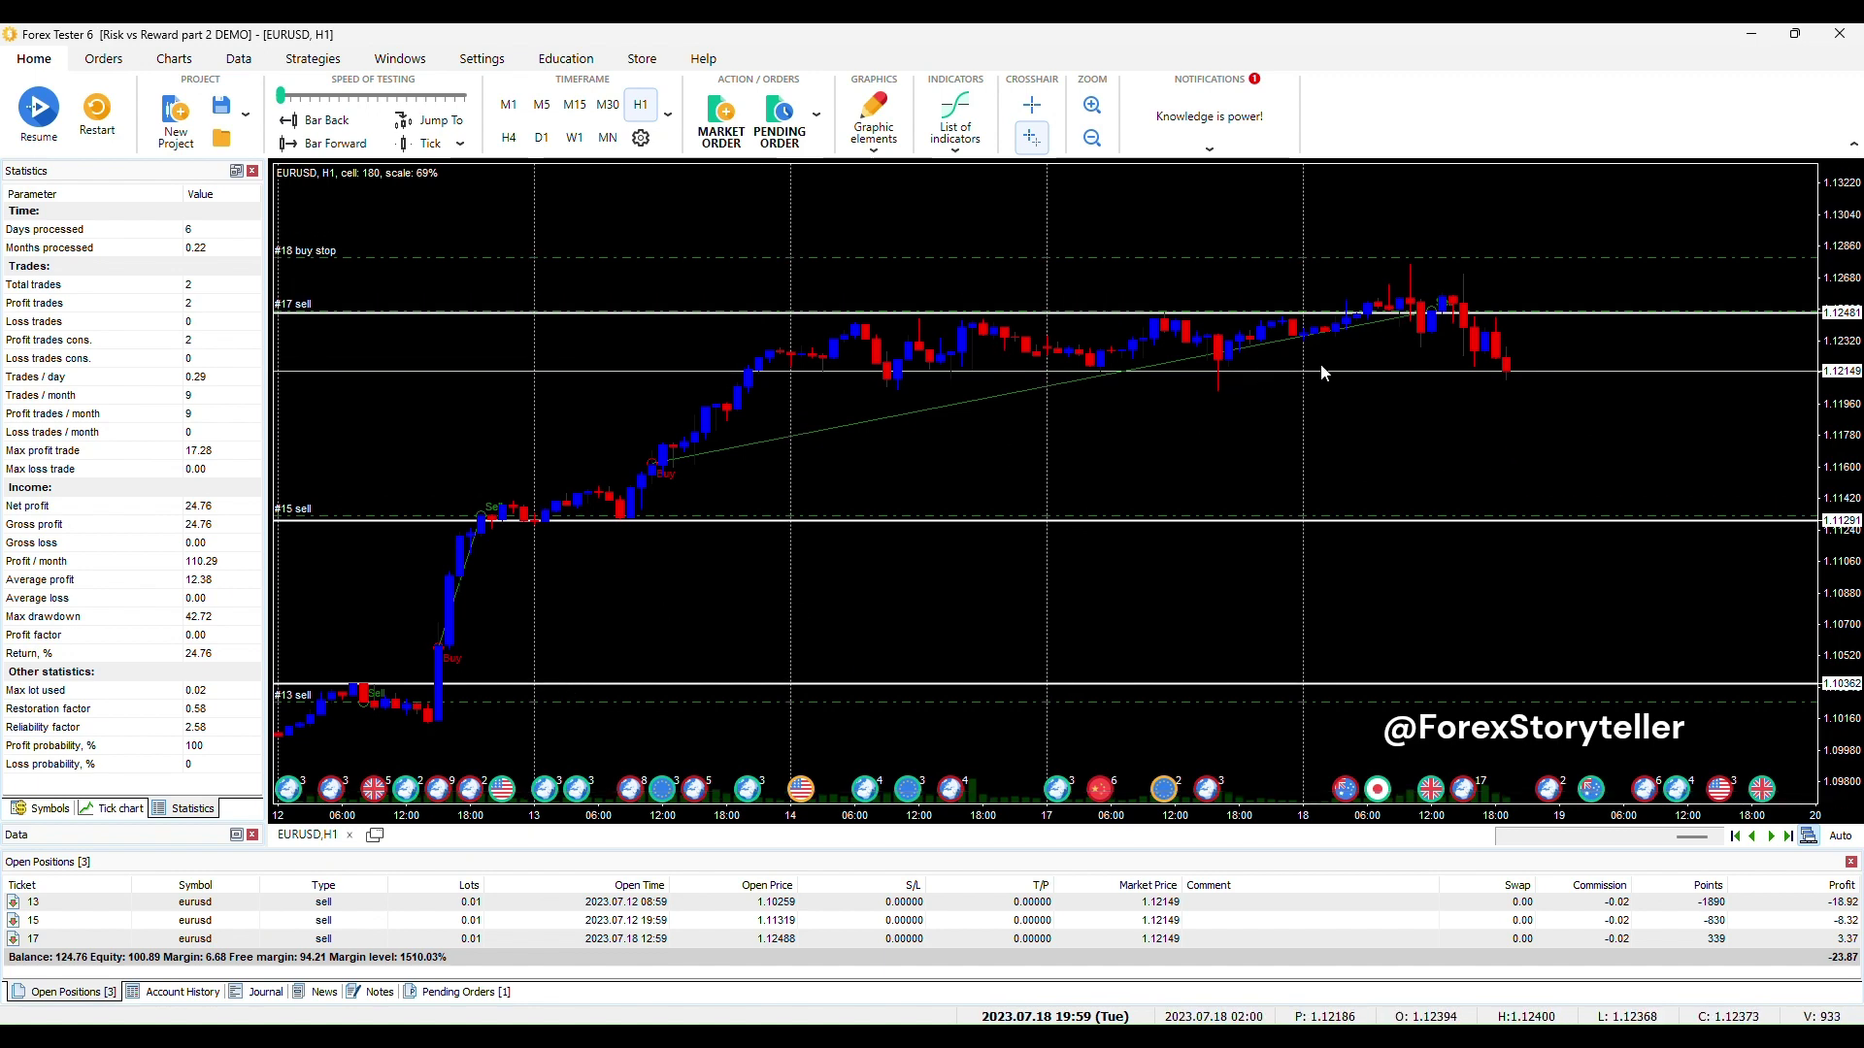
key("ctrl+Right")
key("ctrl+Right")
key("ctrl+Right")
key("ctrl+Right")
key("ctrl+Right")
key("ctrl+Right")
key("ctrl+Right")
key("ctrl+Right")
key("ctrl+Right")
key("ctrl+Right")
key("ctrl+Right")
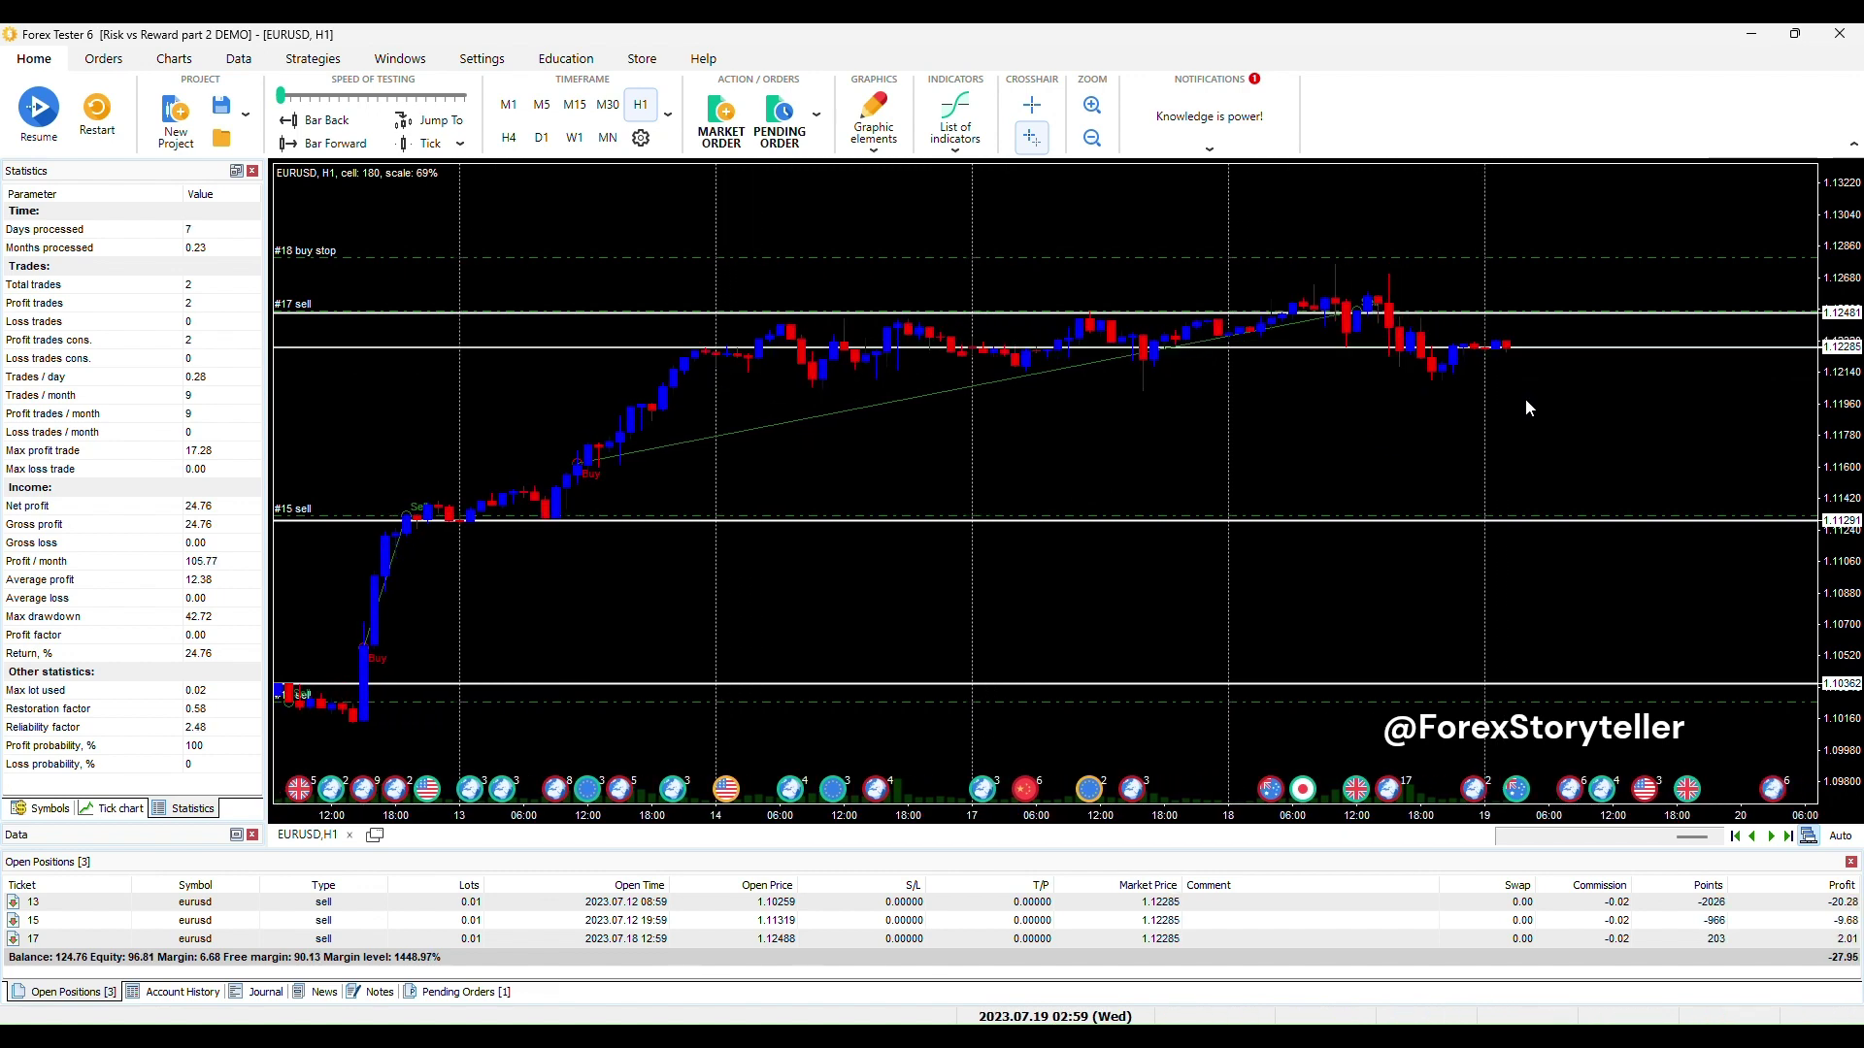
key("ctrl+Right")
key("ctrl+Right")
key("ctrl+Right")
key("ctrl+Right")
key("ctrl+Right")
key("ctrl+Right")
key("ctrl+Right")
key("ctrl+Right")
key("ctrl+Right")
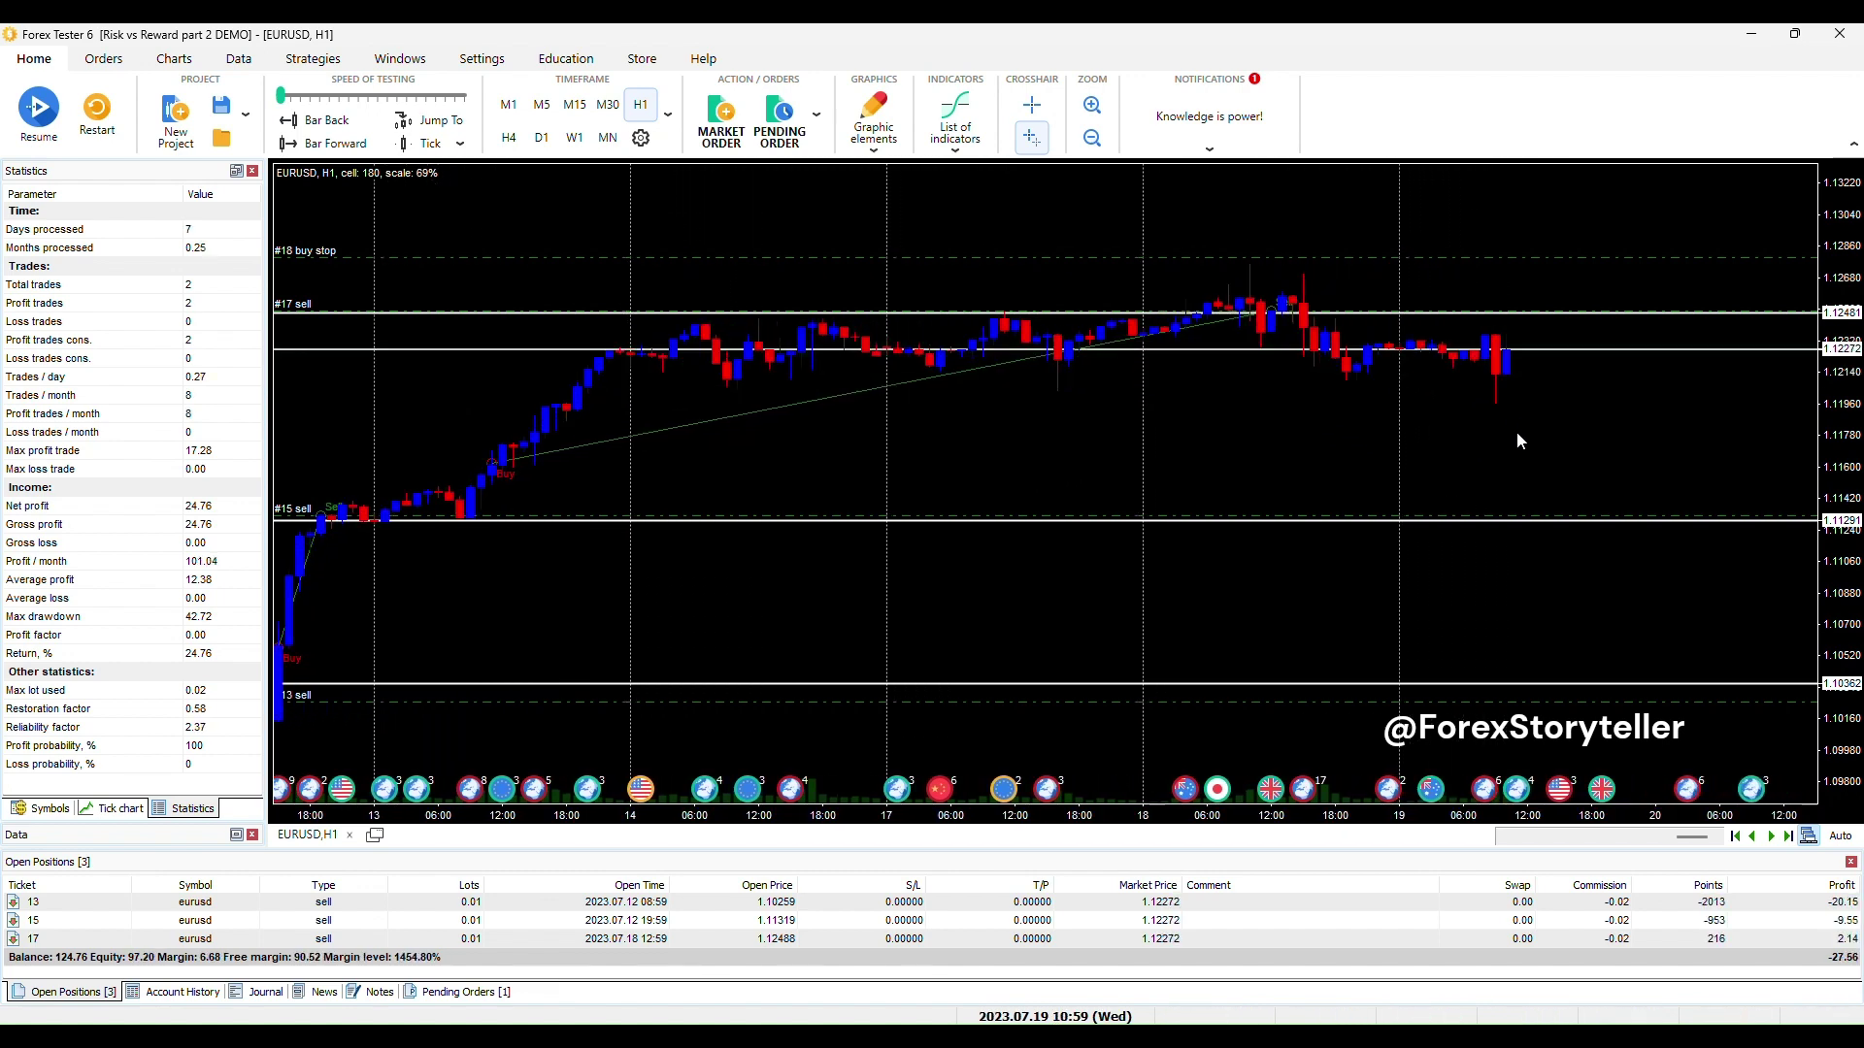
key("ctrl+Right")
key("ctrl+Right")
key("ctrl+Right")
key("ctrl+Right")
key("ctrl+Right")
key("ctrl+Right")
key("ctrl+Right")
key("ctrl+Right")
key("ctrl+Right")
key("ctrl+Right")
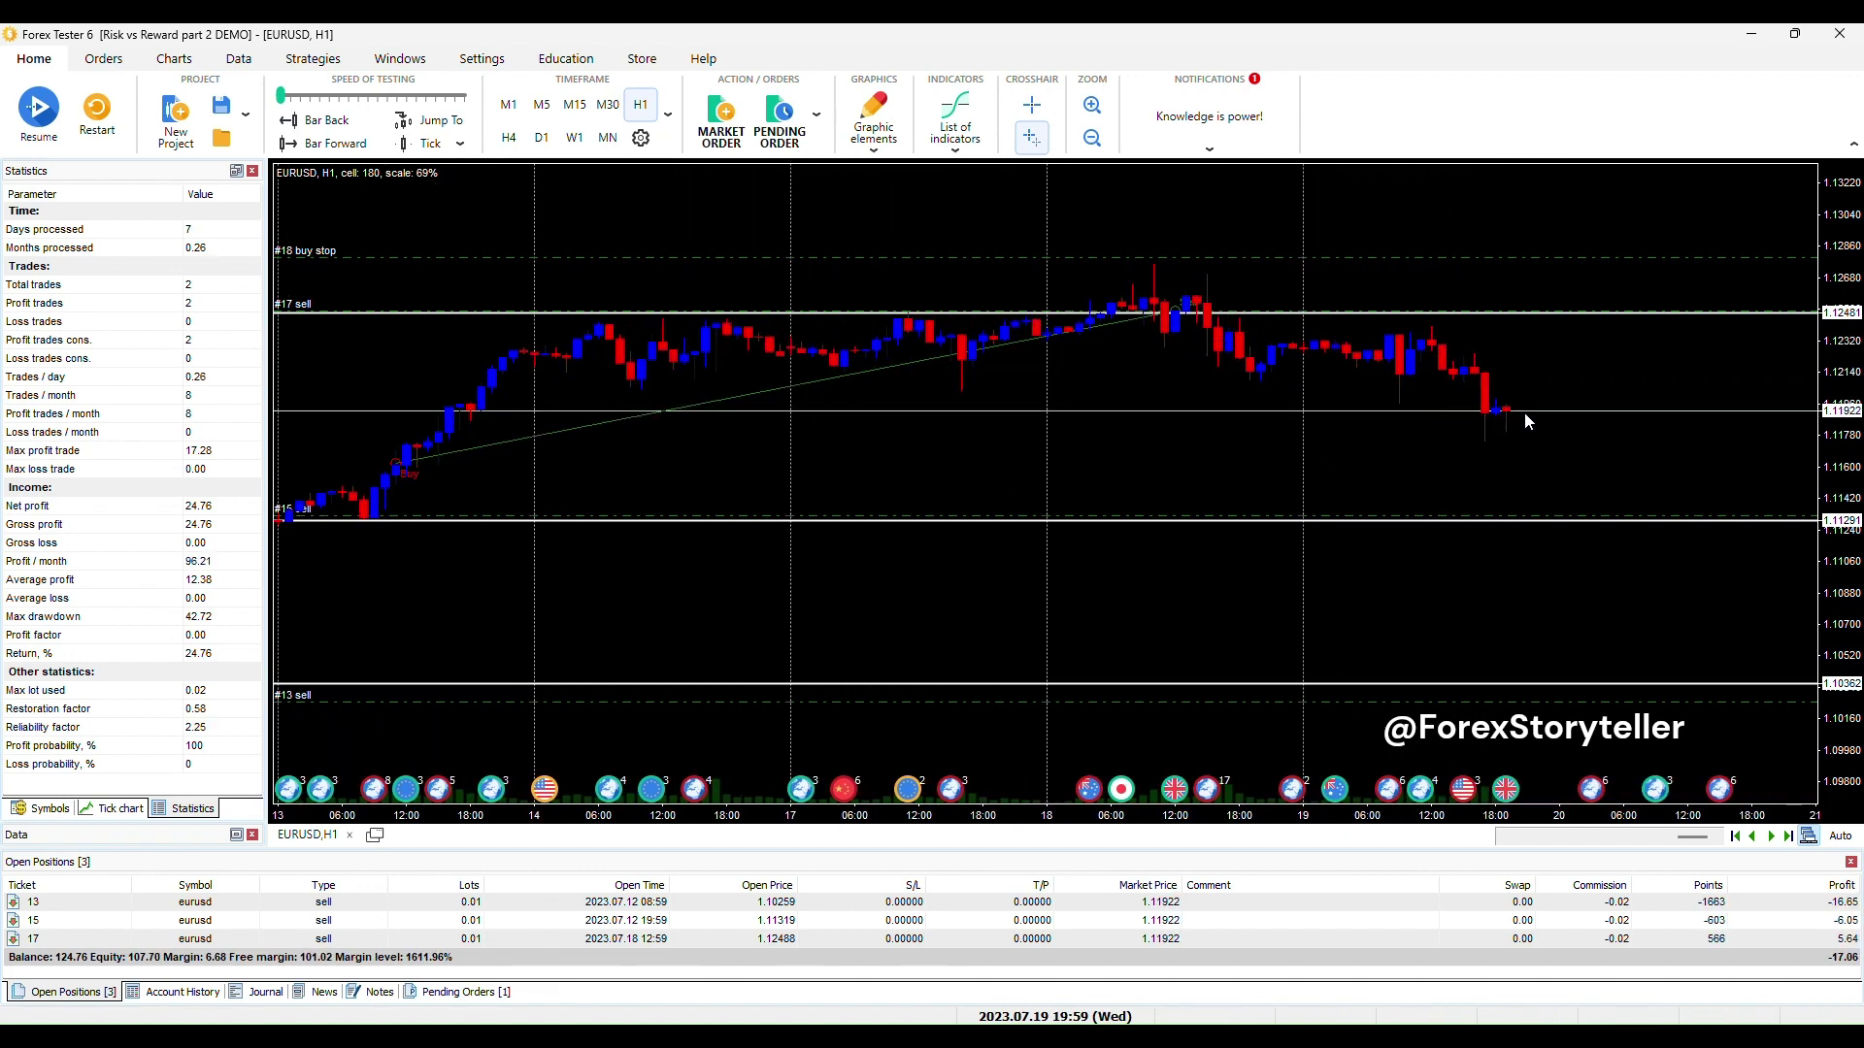
key("ctrl+Right")
key("ctrl+Right")
key("ctrl+Right")
key("ctrl+Right")
key("ctrl+Right")
key("ctrl+Right")
key("ctrl+Right")
key("ctrl+Right")
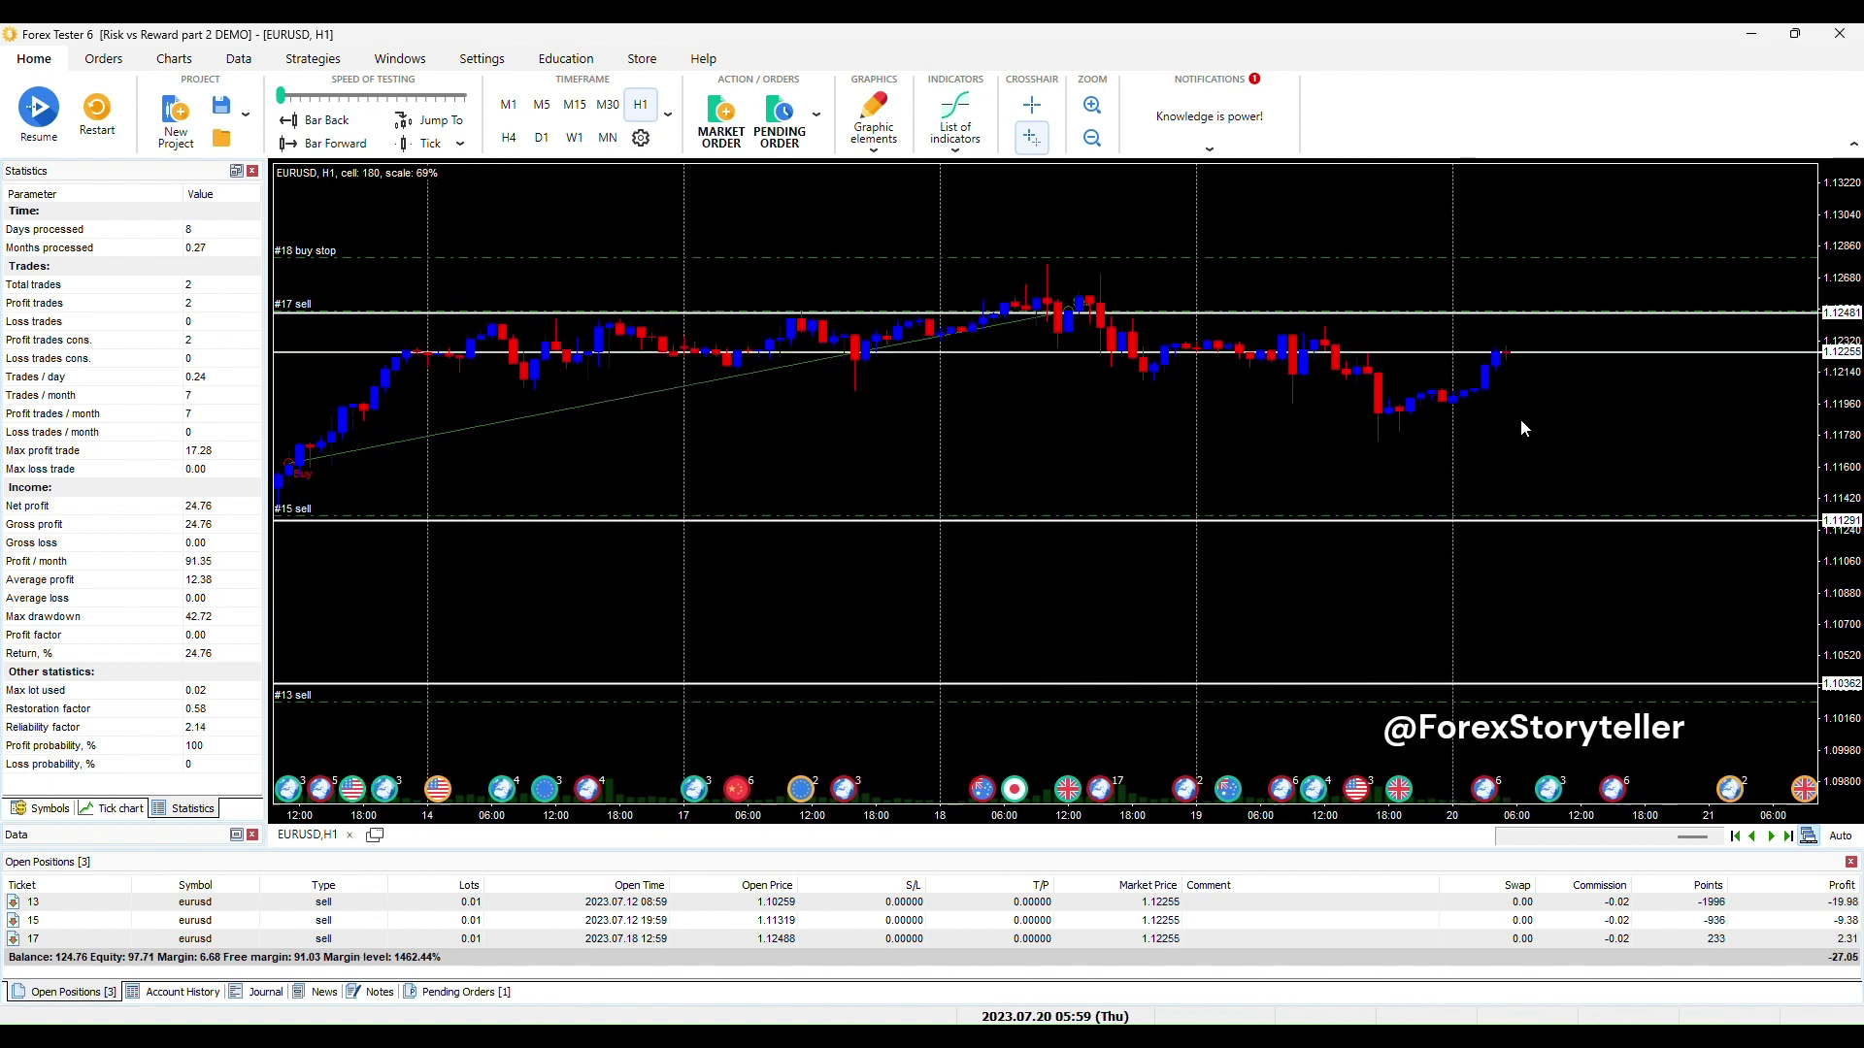
key("ctrl+Right")
key("ctrl+Right")
key("ctrl+Right")
key("ctrl+Right")
key("ctrl+Right")
key("ctrl+Right")
key("ctrl+Right")
key("ctrl+Right")
key("ctrl+Right")
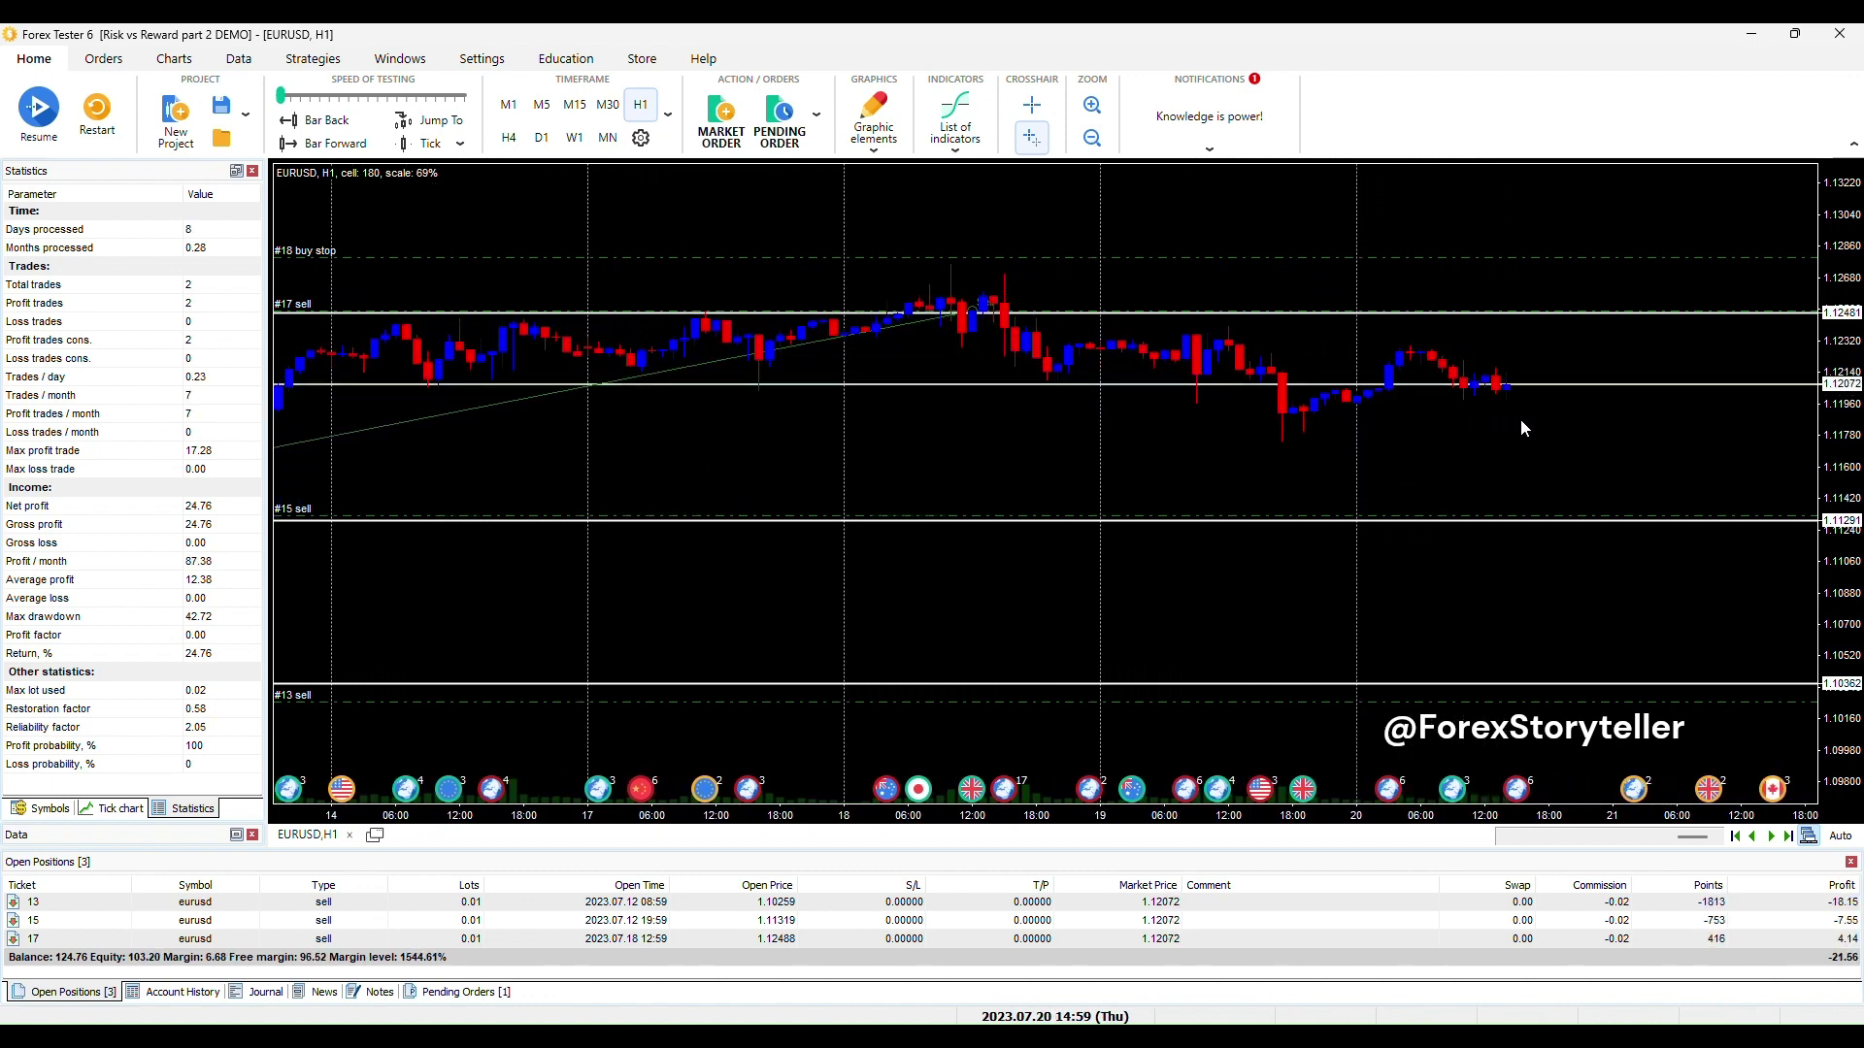
key("ctrl+Right")
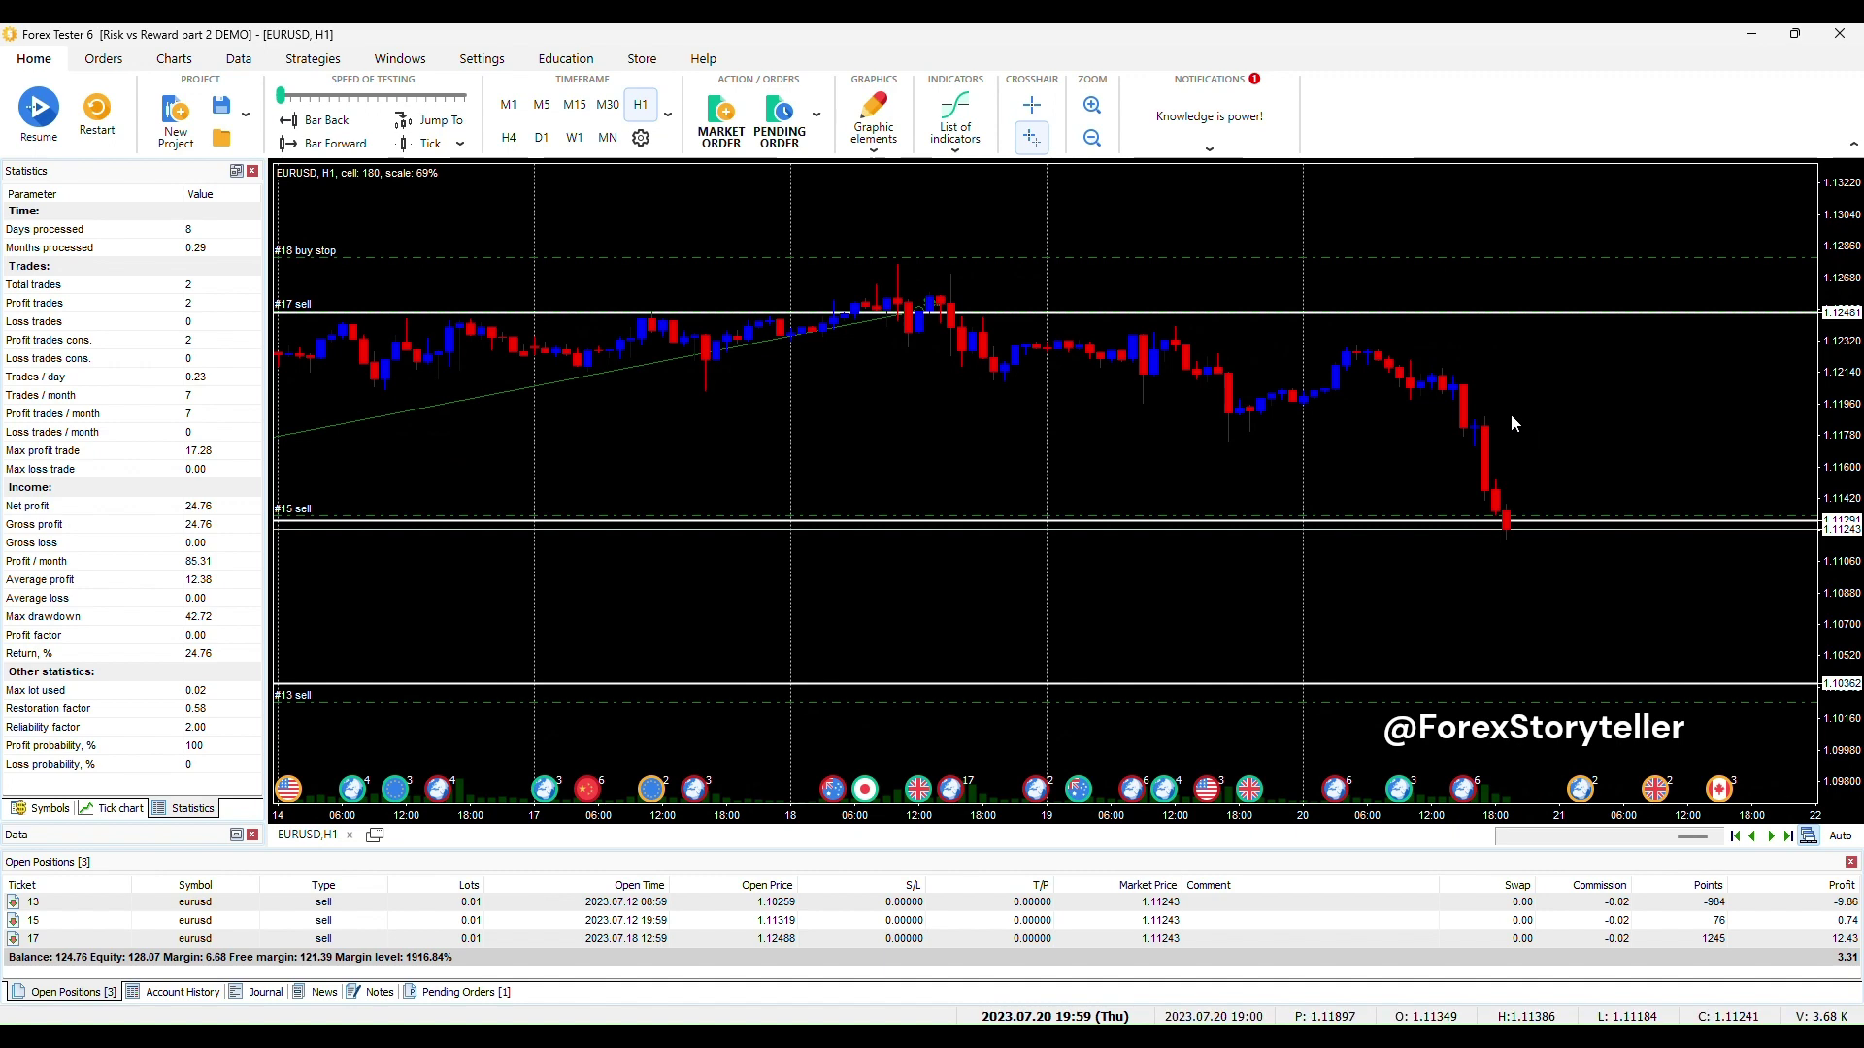
Step: Close all open EURUSD sell positions together with the pending buy stop order
left_click_drag(1075, 443, 1447, 448)
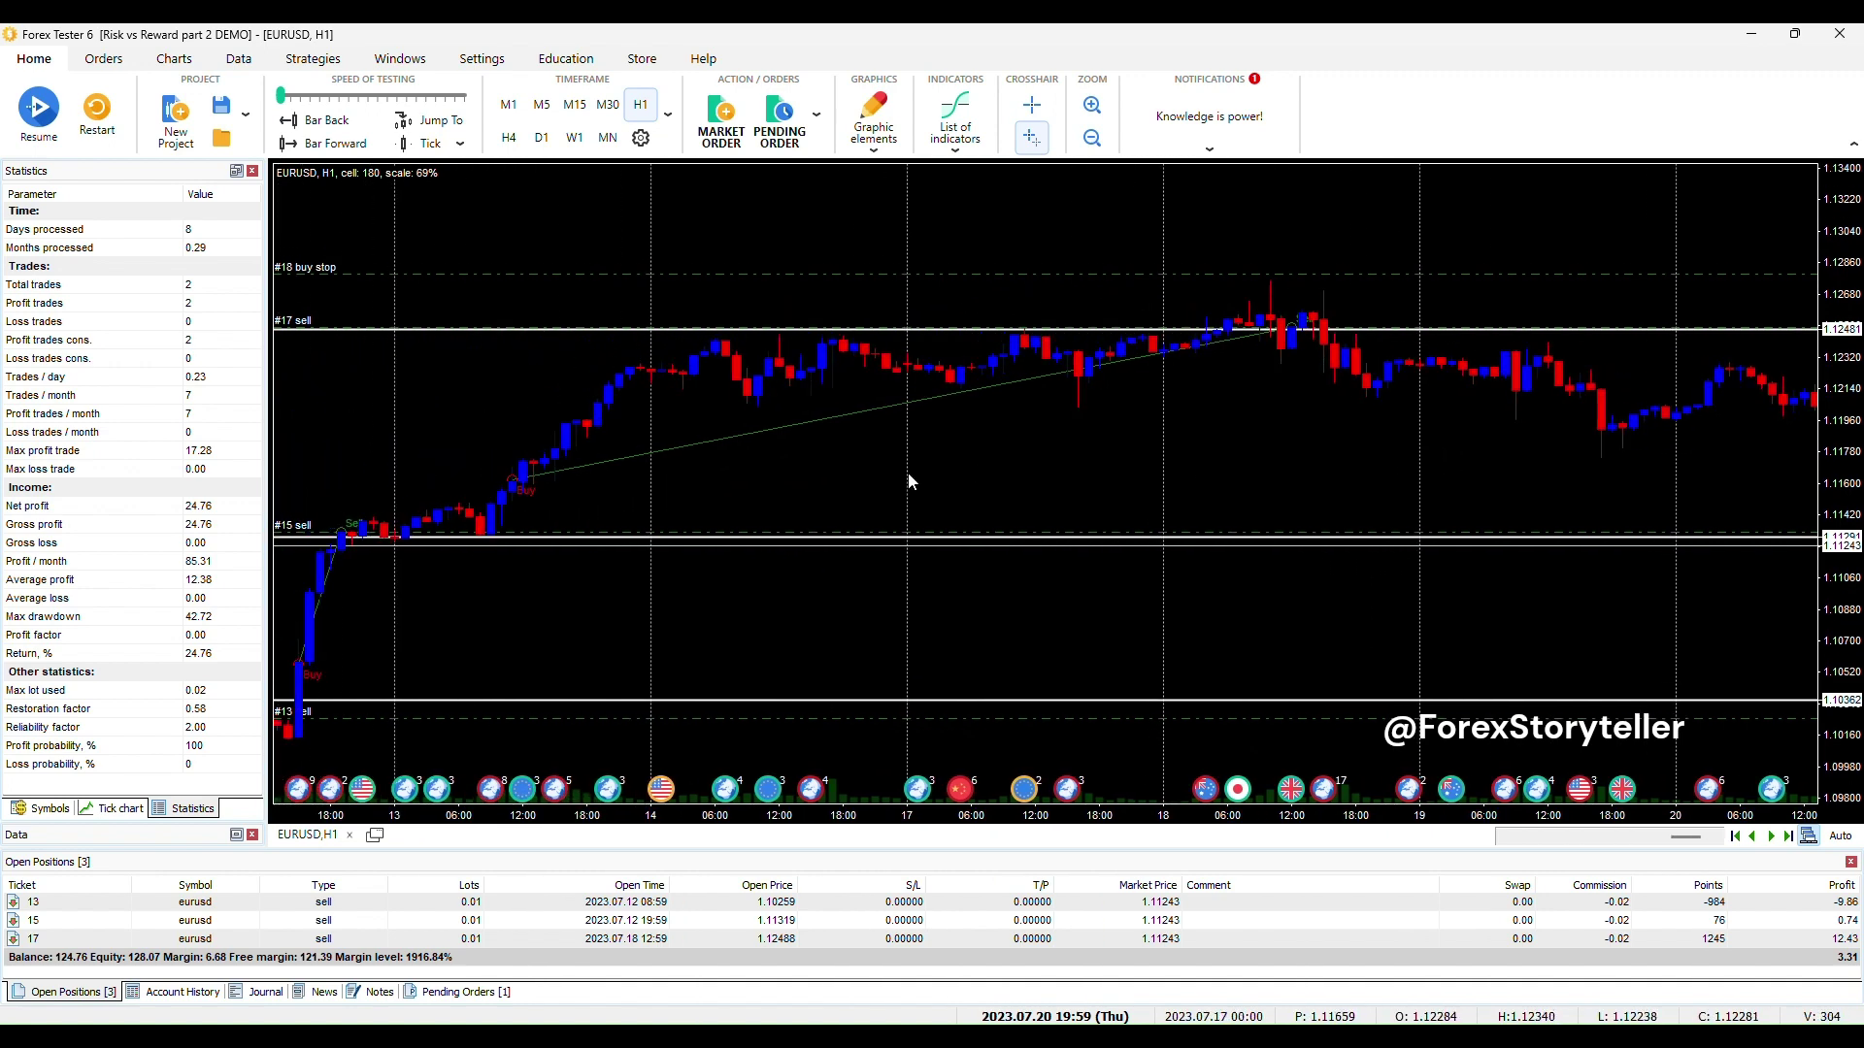
left_click_drag(1729, 466, 993, 421)
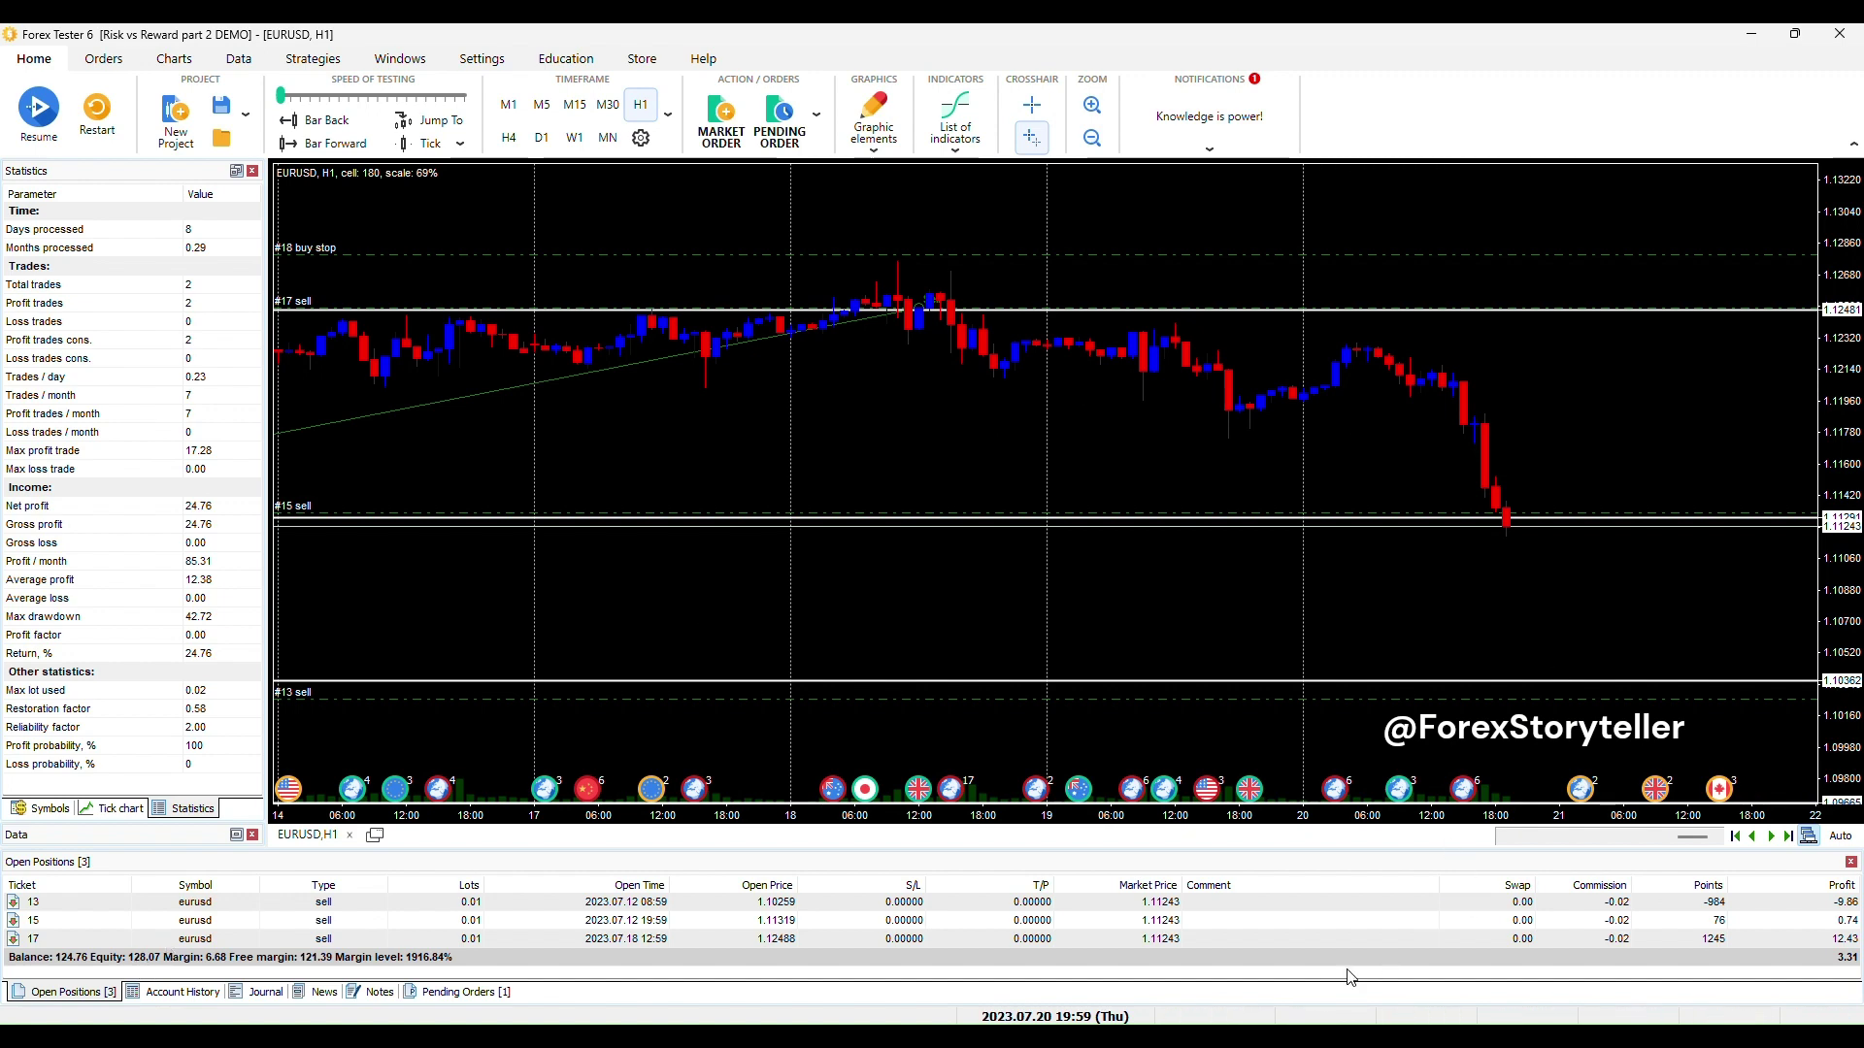
right_click(1348, 937)
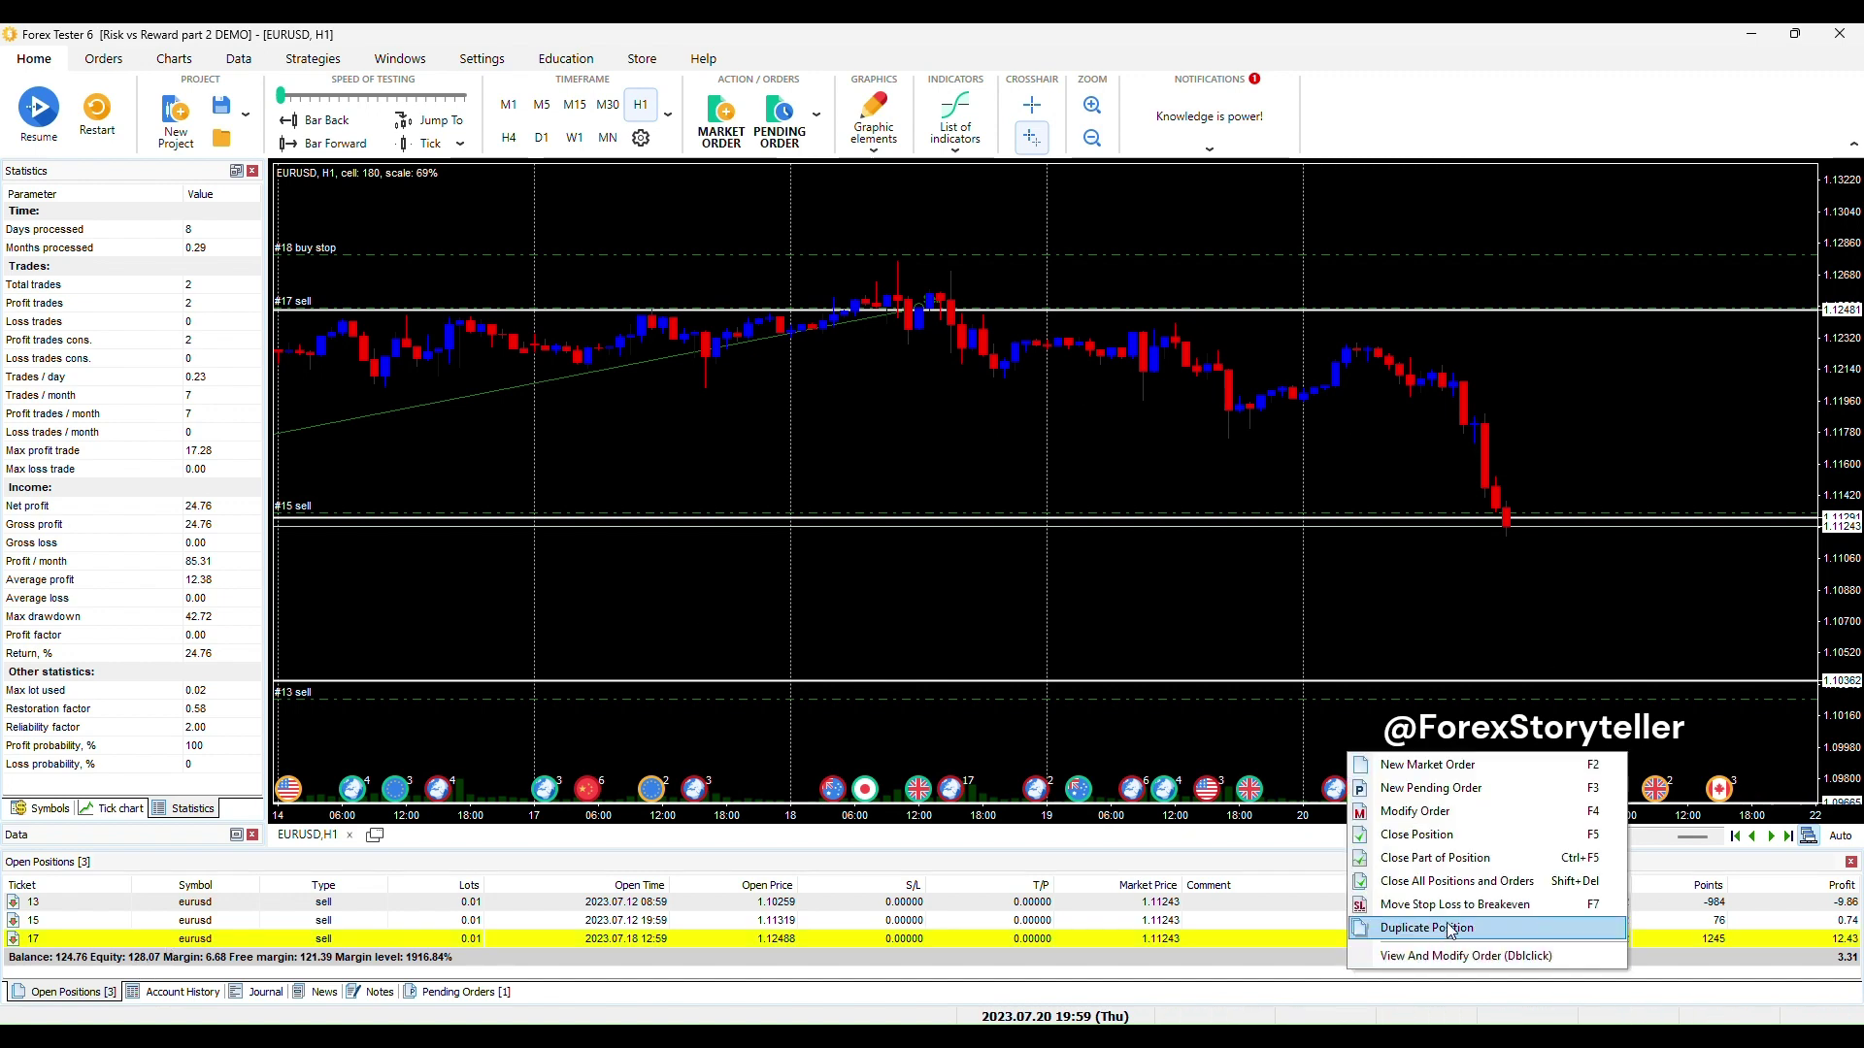
left_click(1490, 882)
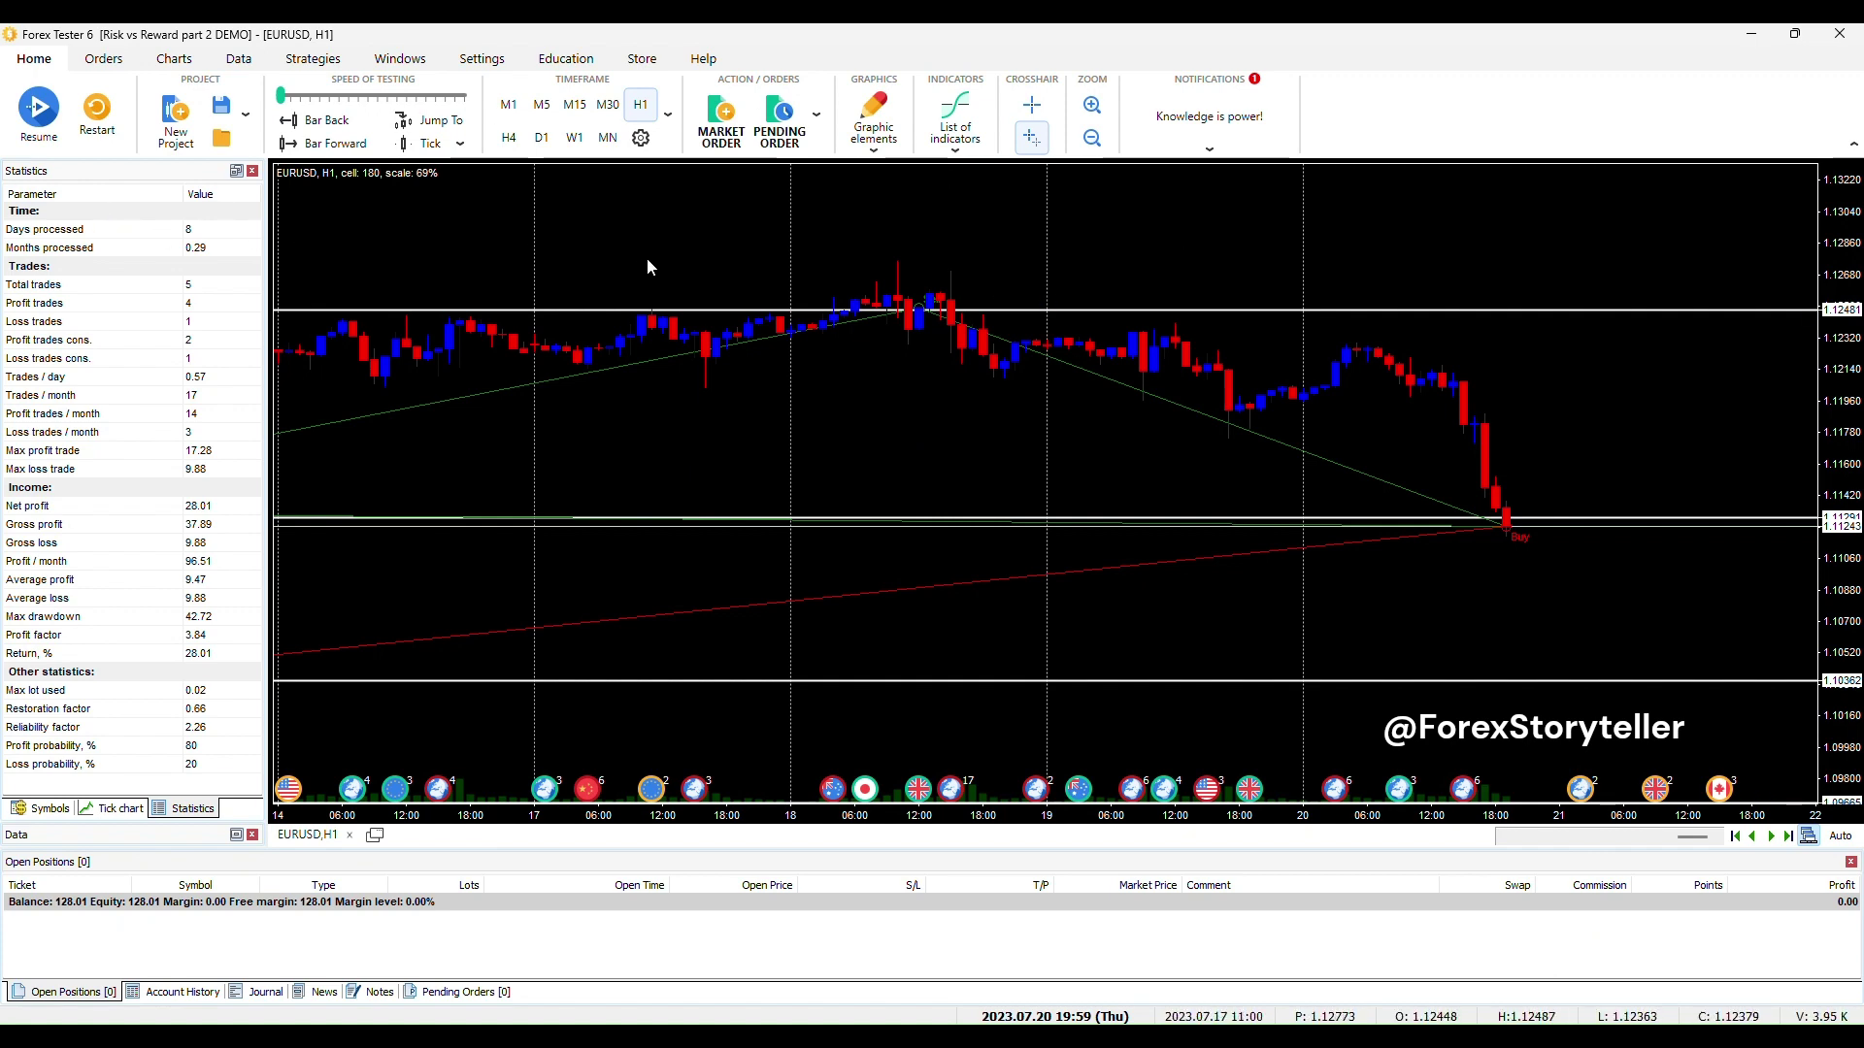
Step: Examine the closed trades' entries and exits on the H1 chart from the first sell to the final close
scroll(1015, 395, "up", 5)
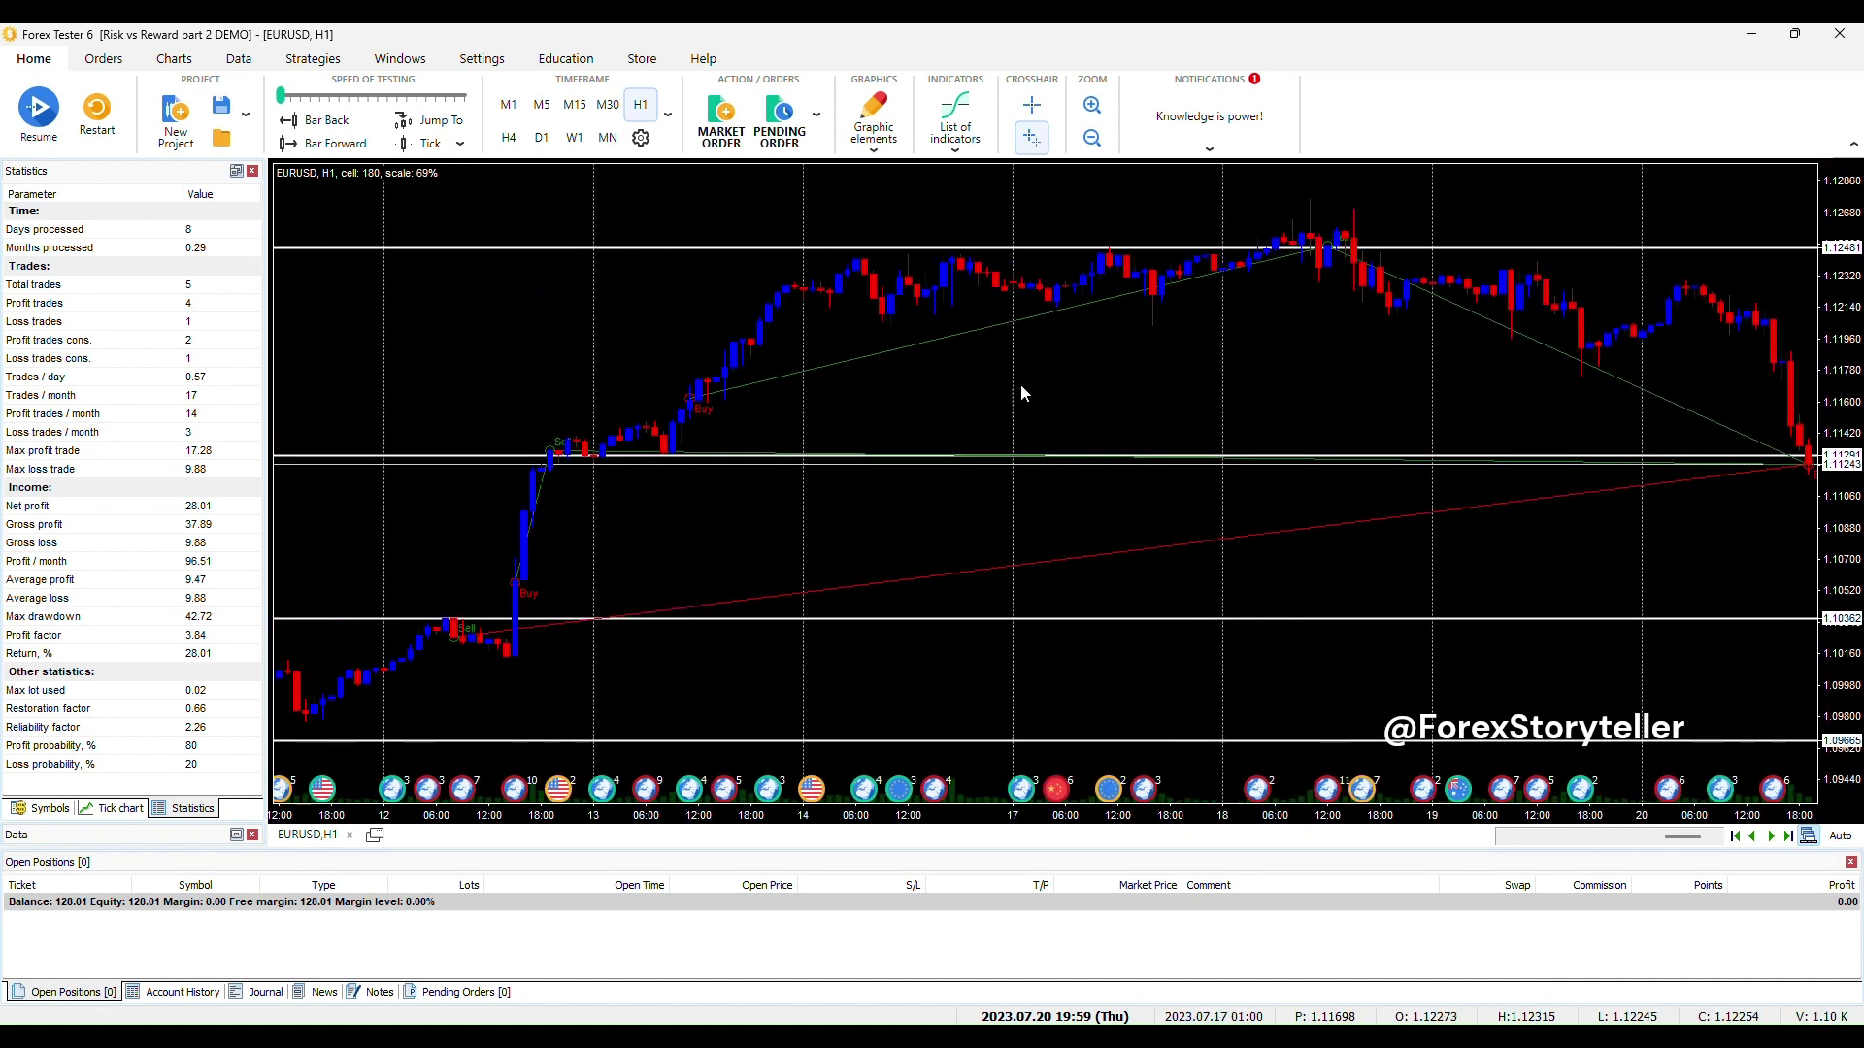
scroll(1243, 378, "down", 3)
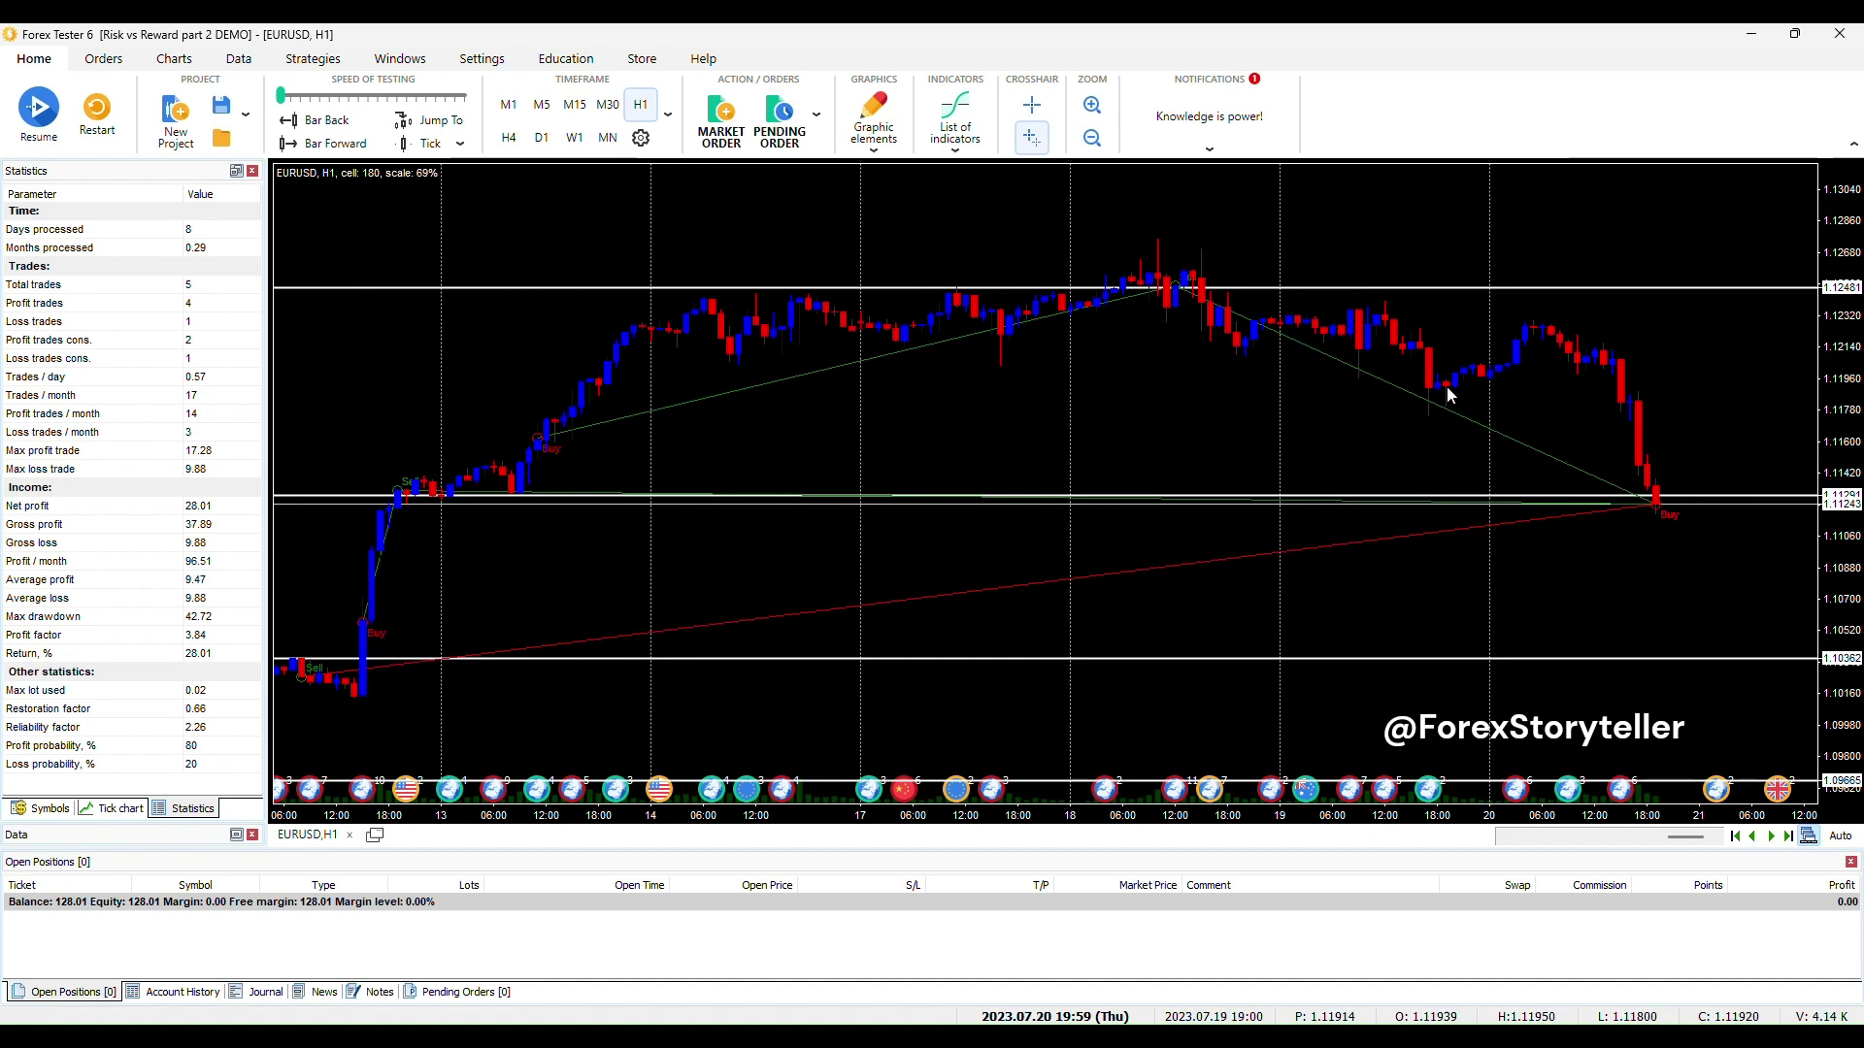
scroll(1019, 416, "down", 1)
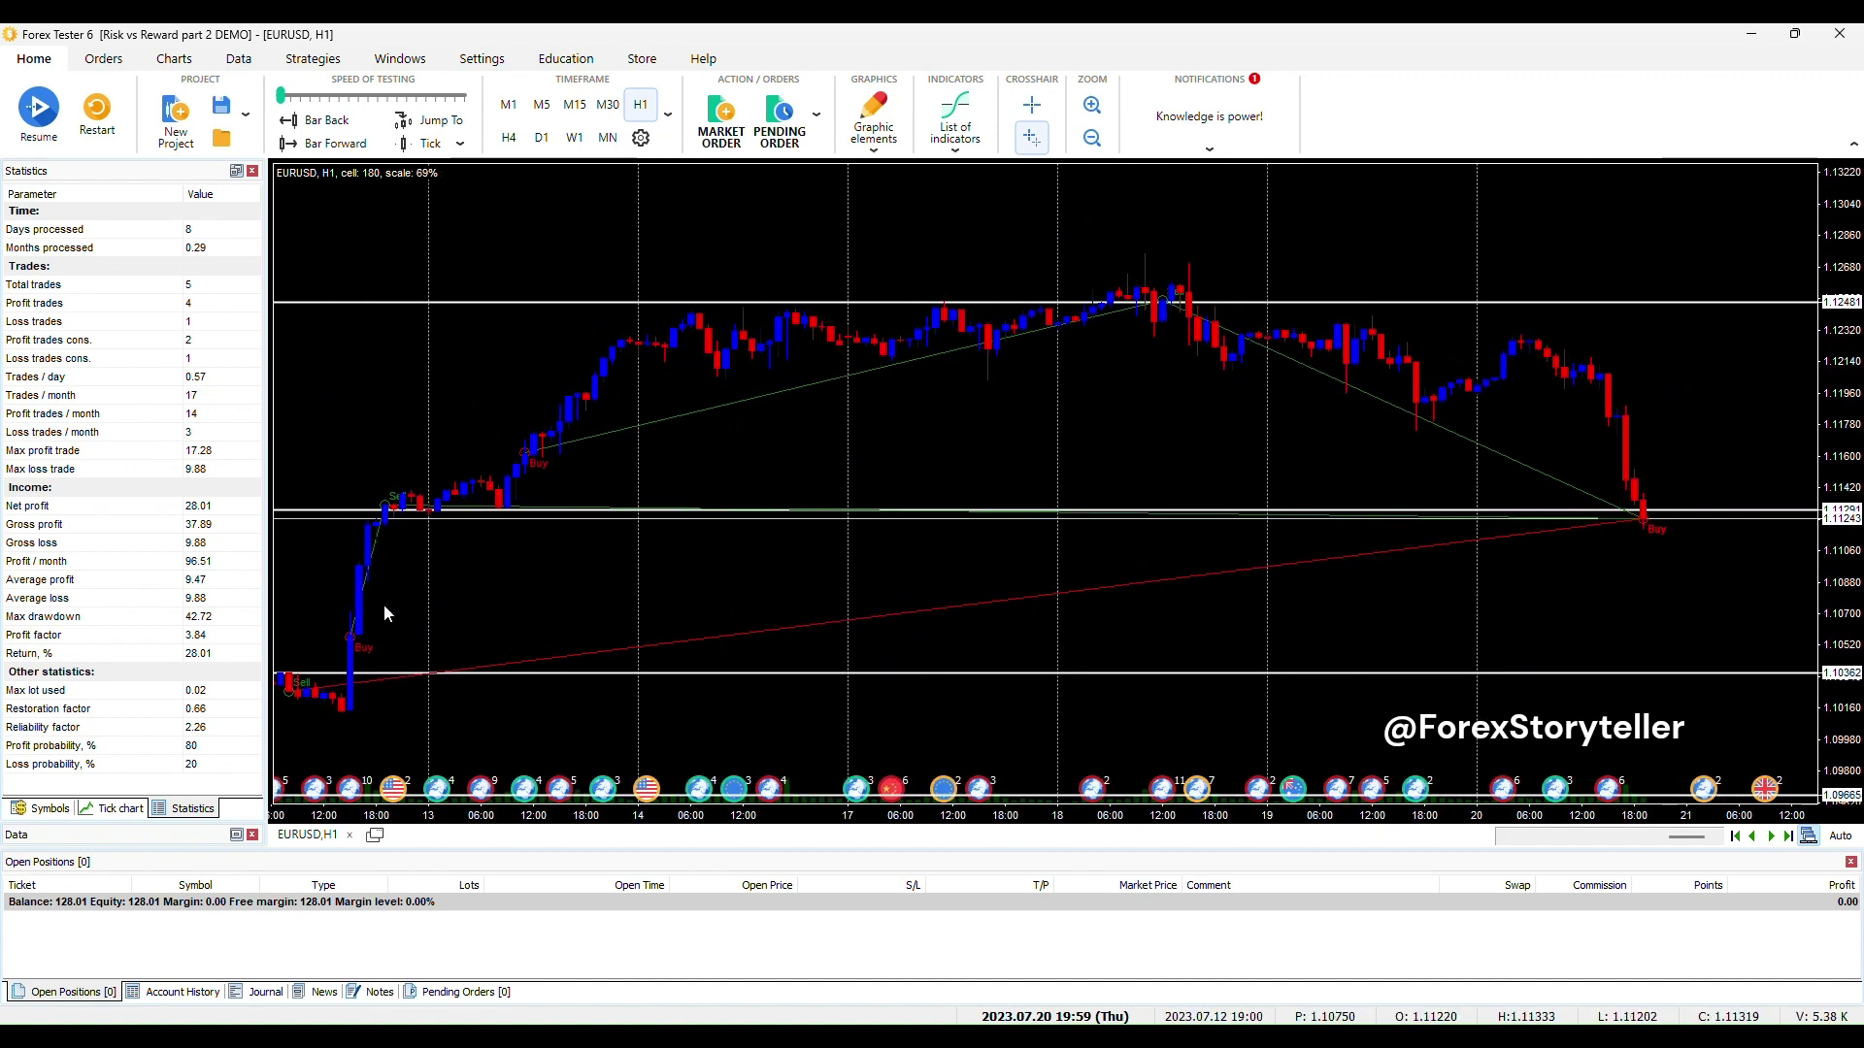
scroll(524, 600, "up", 5)
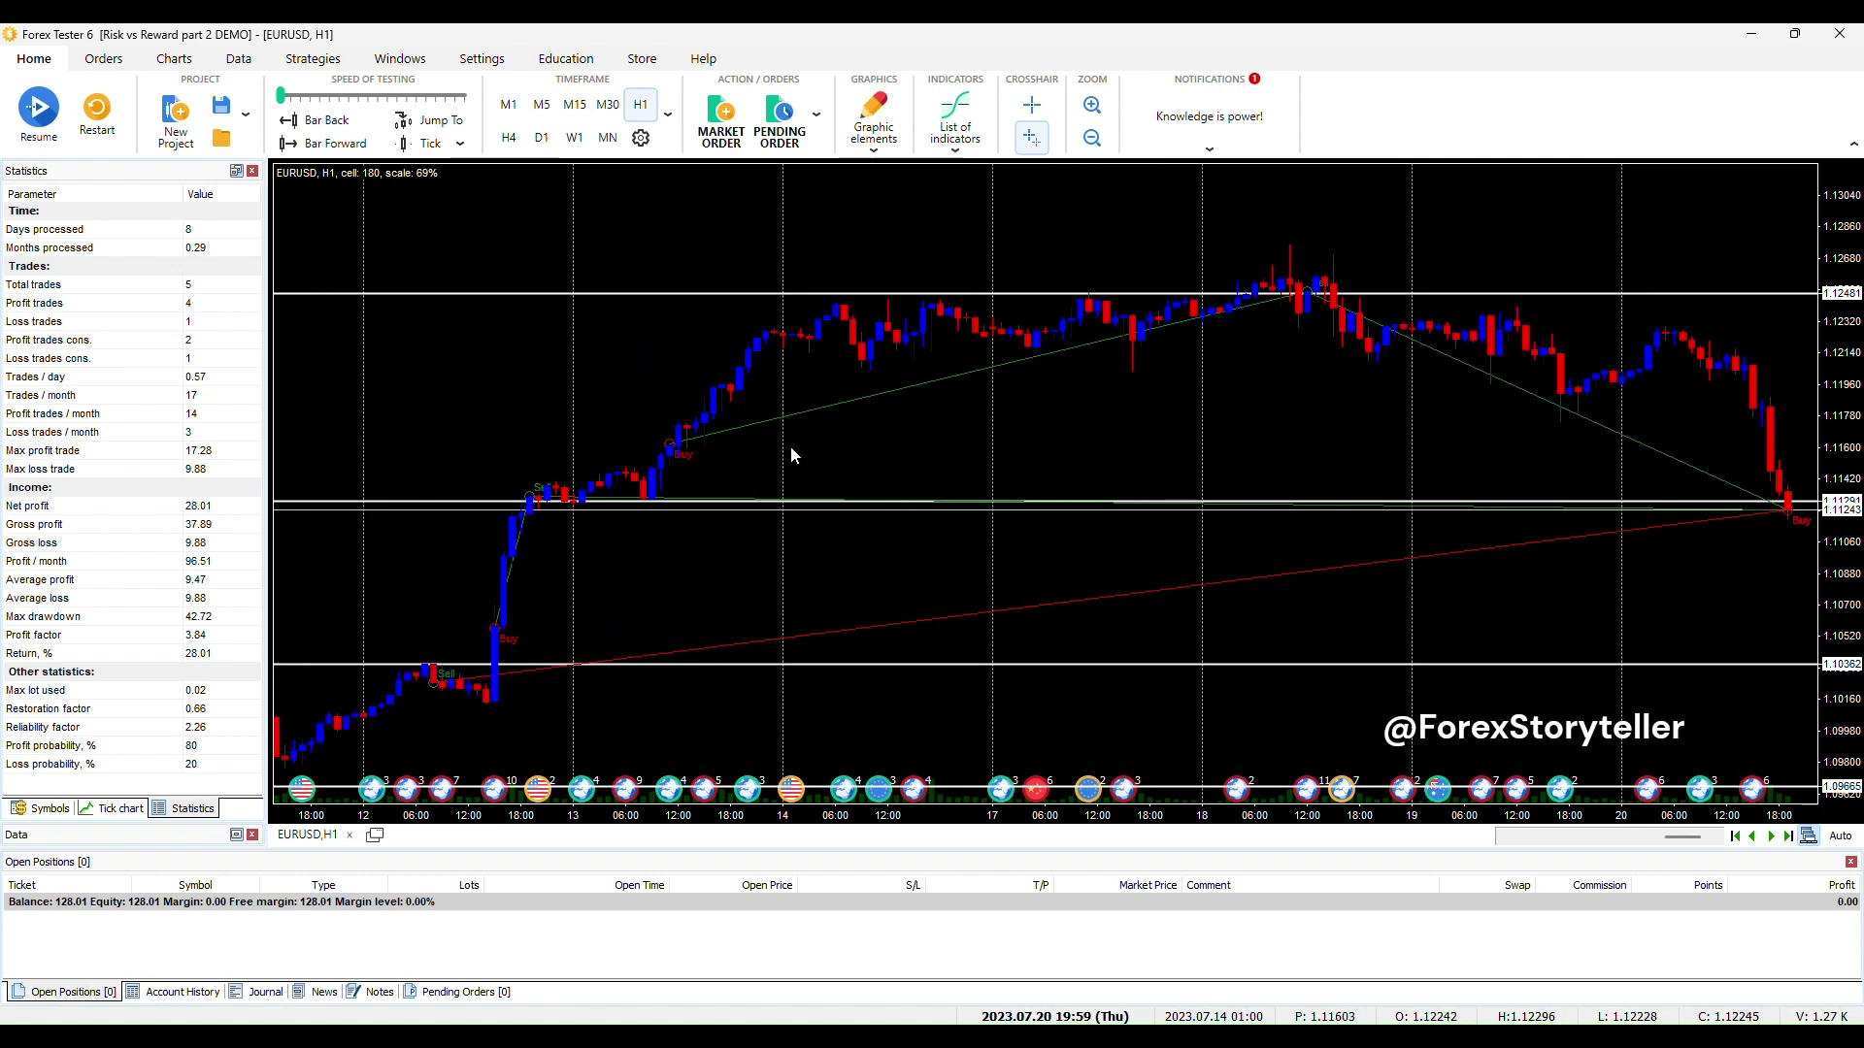
scroll(1111, 408, "down", 3)
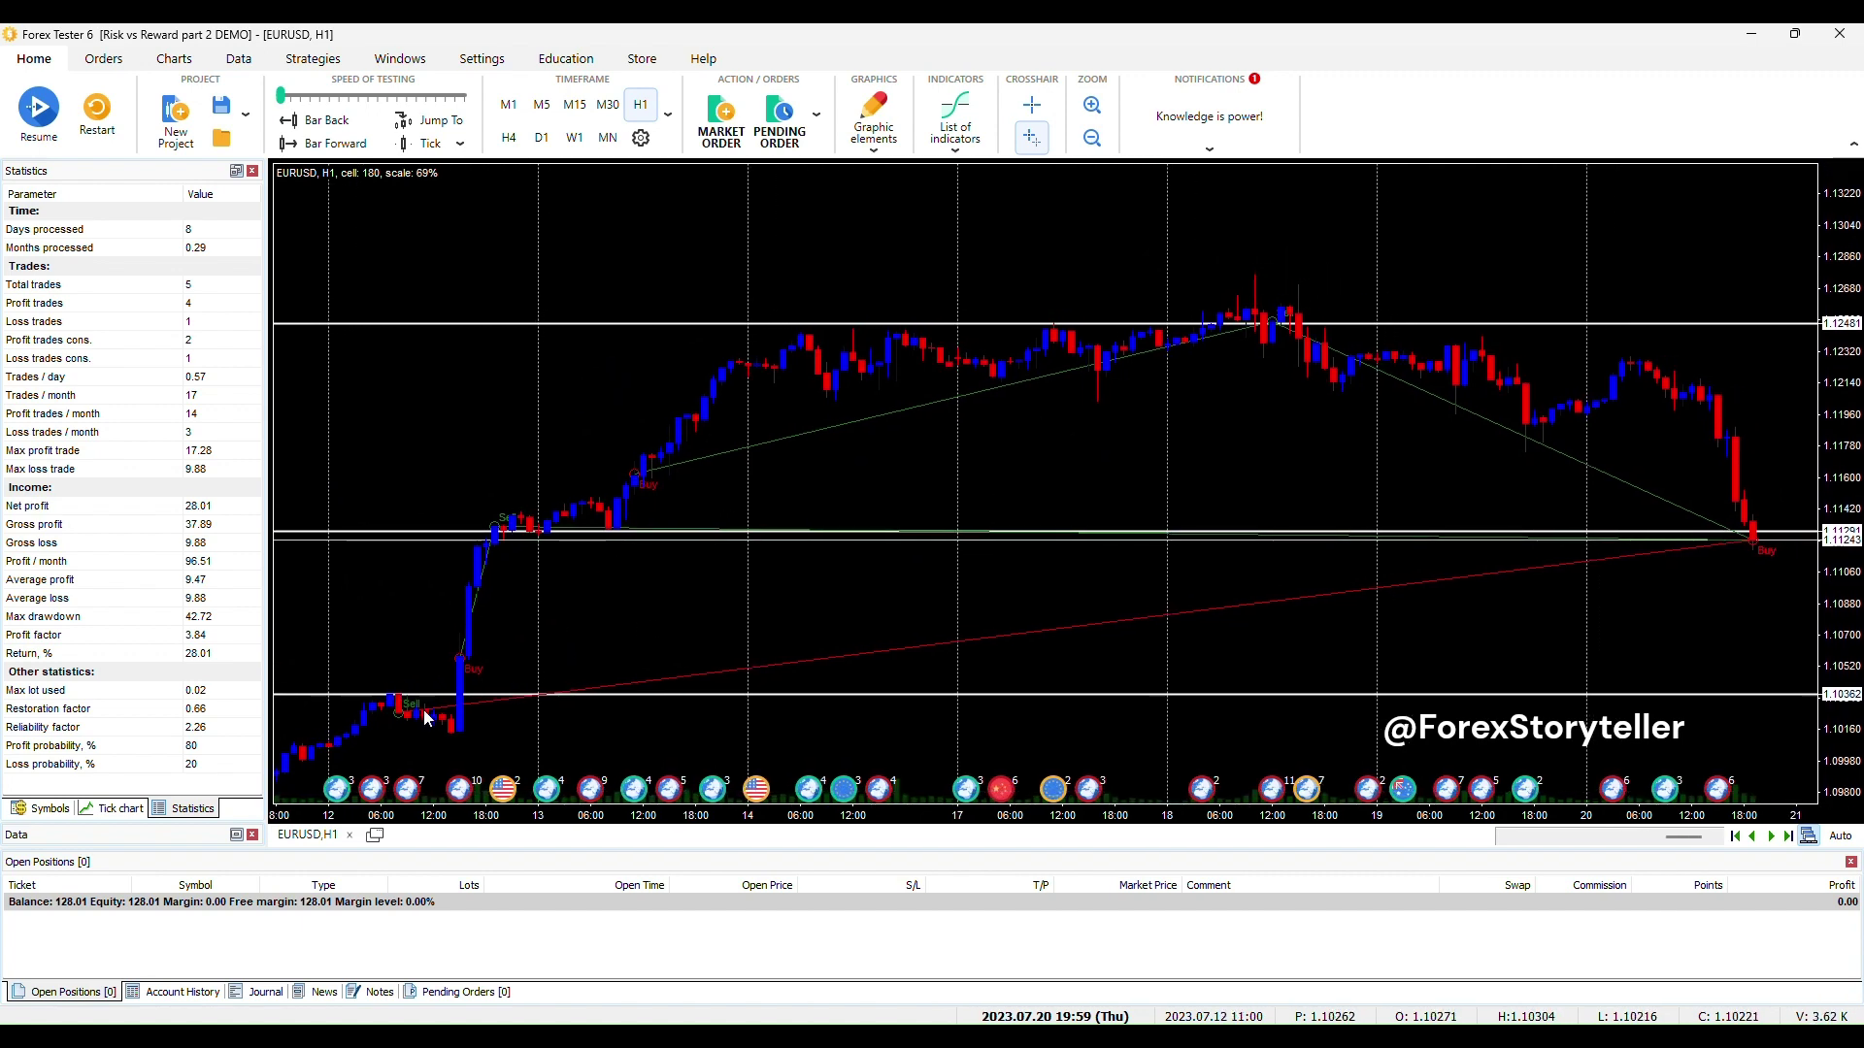
left_click_drag(1323, 416, 1048, 412)
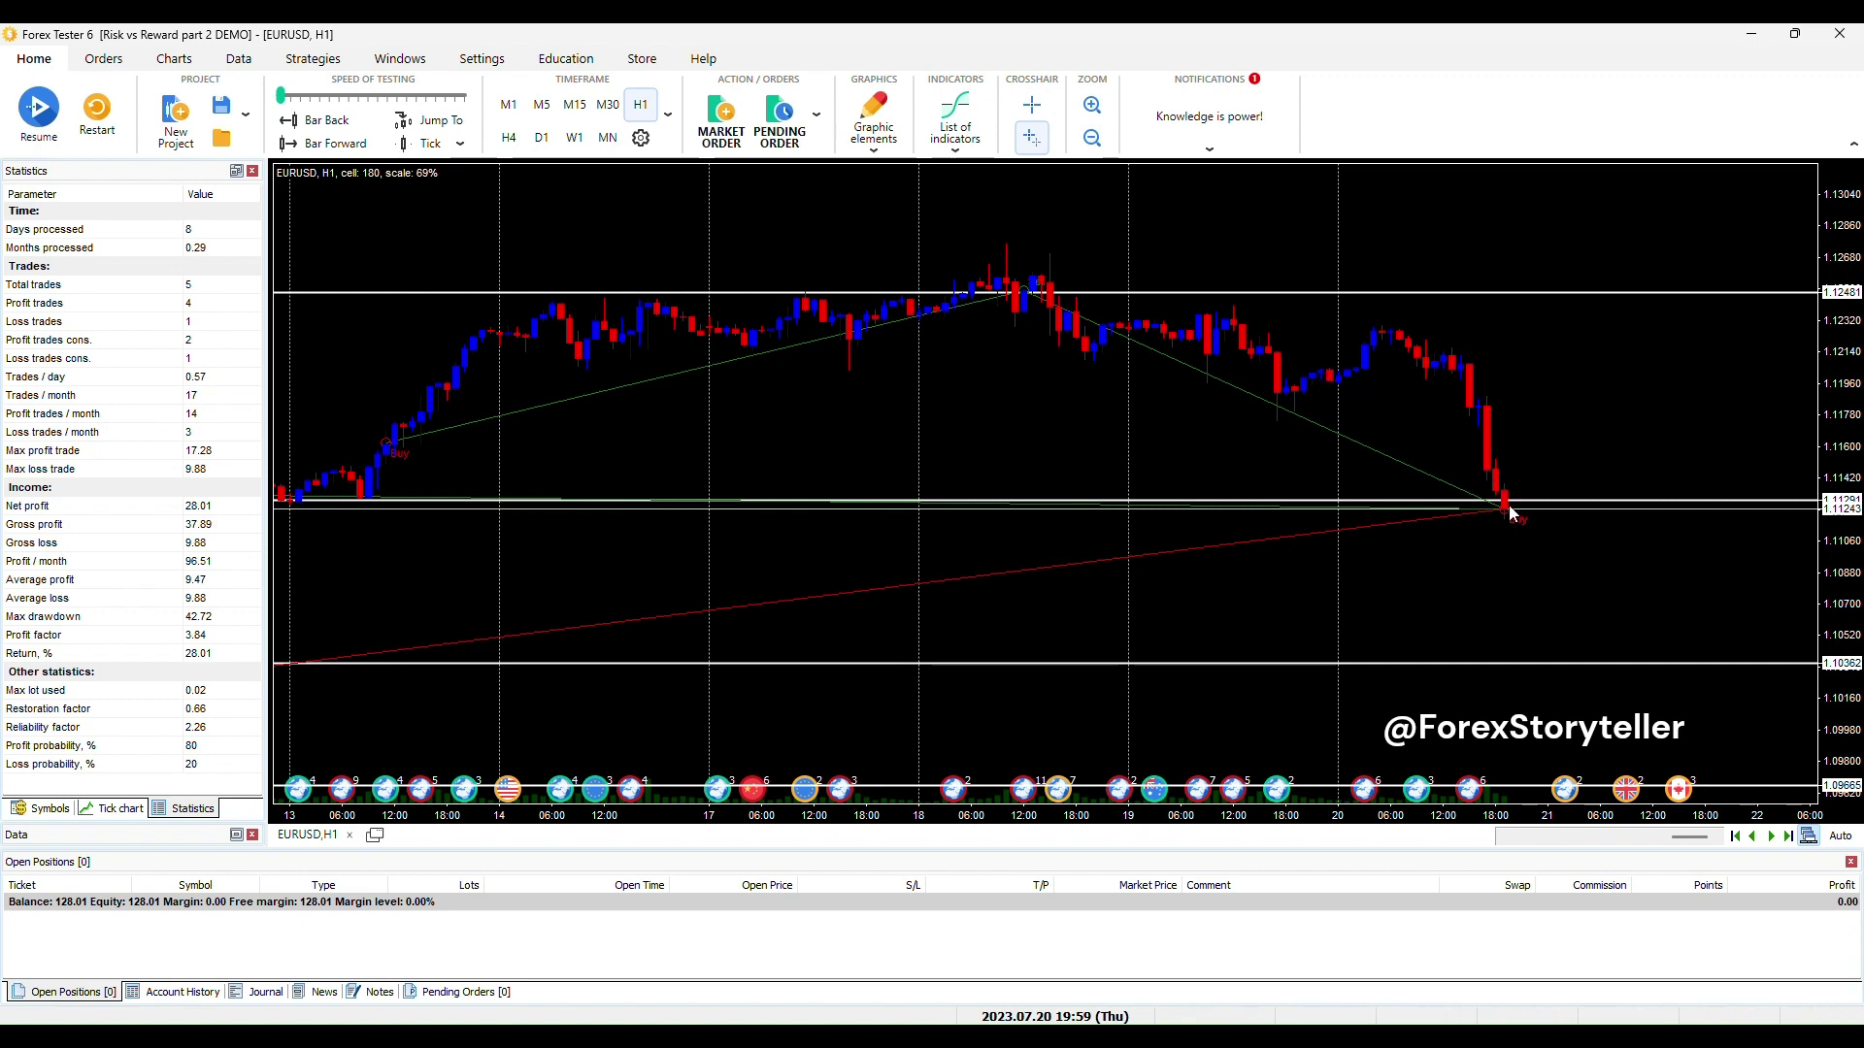
scroll(1233, 418, "down", 3)
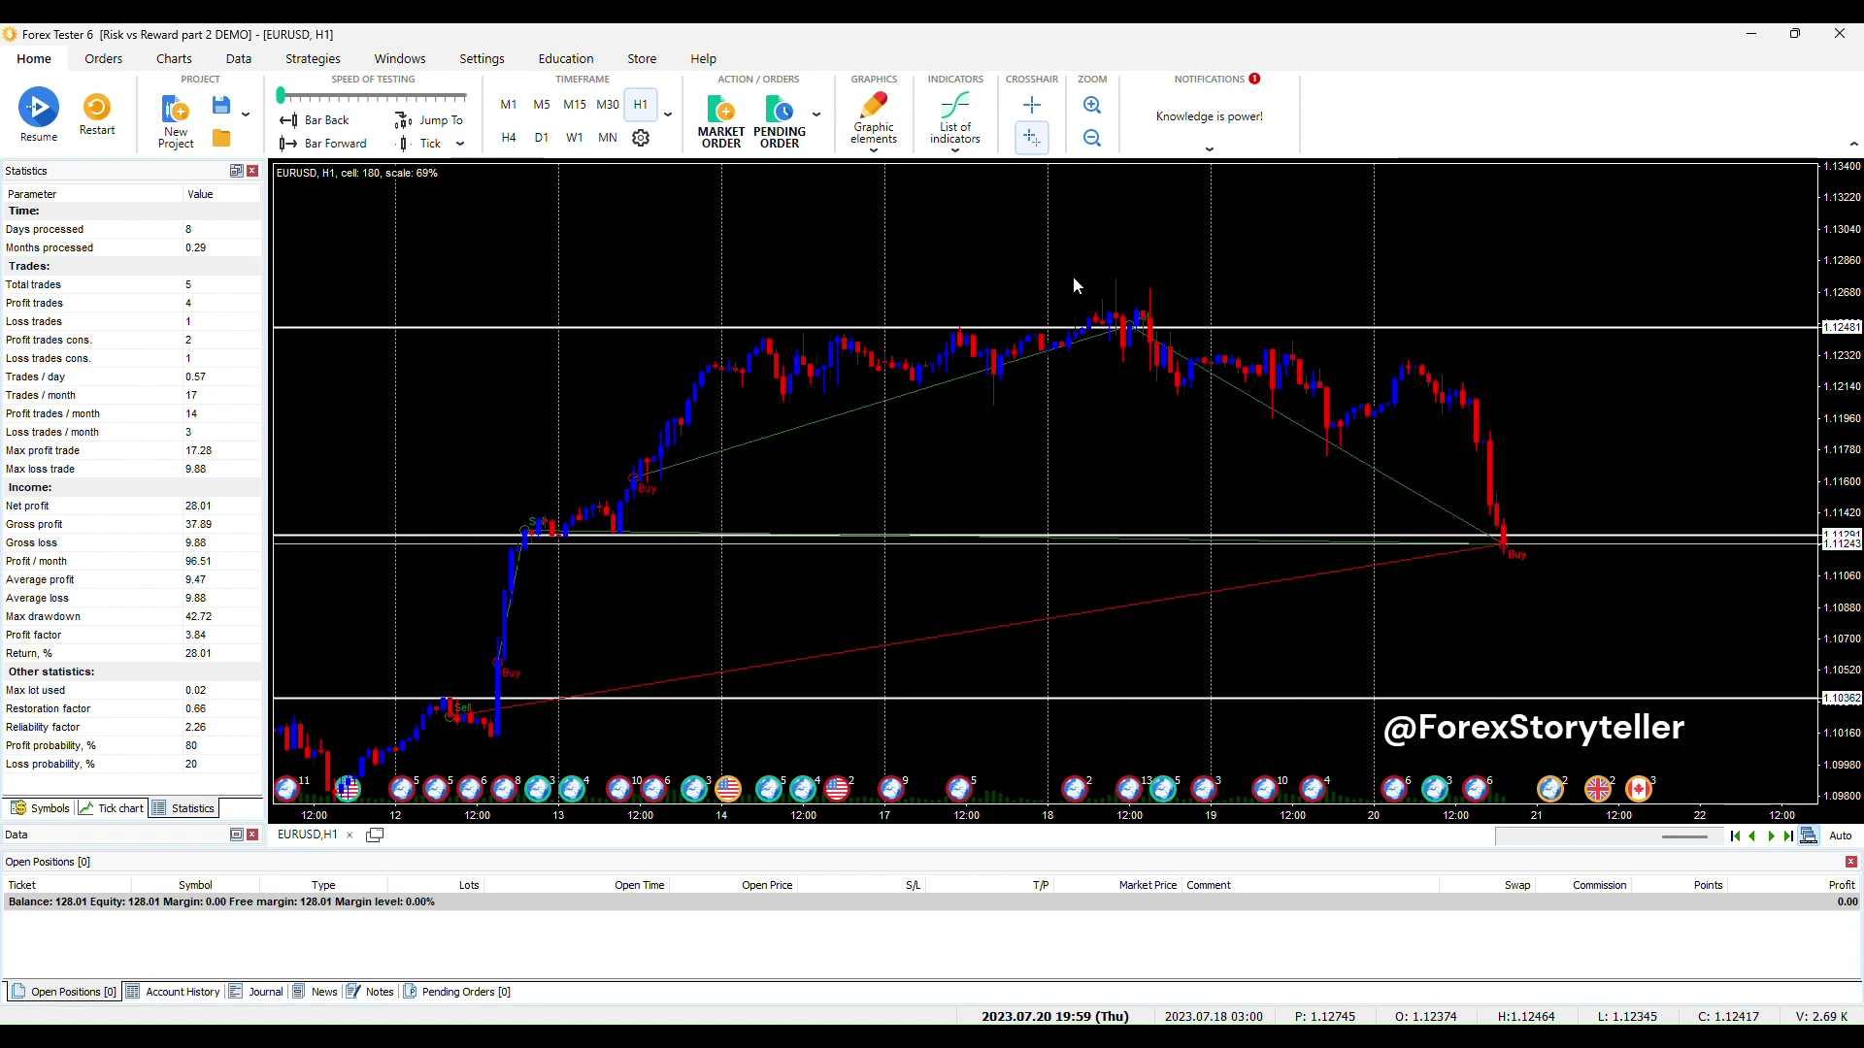
scroll(1094, 207, "up", 3)
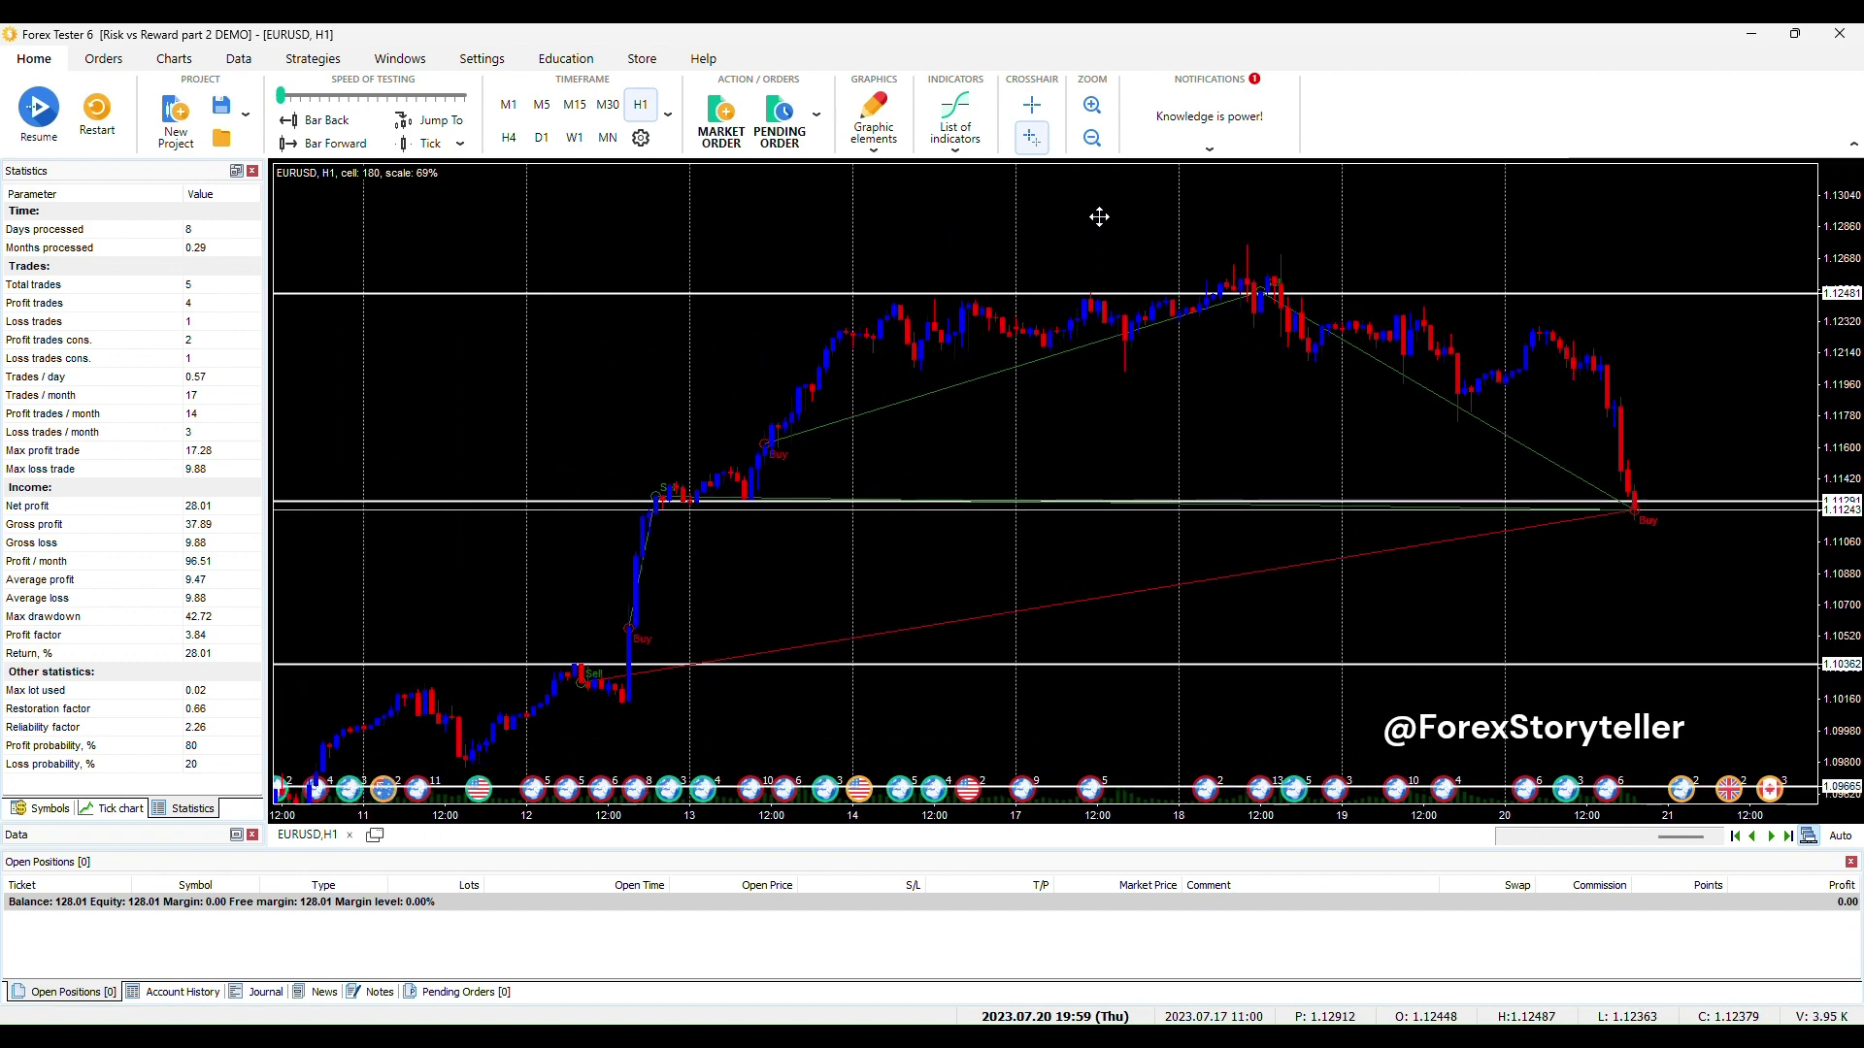
scroll(1456, 224, "down", 2)
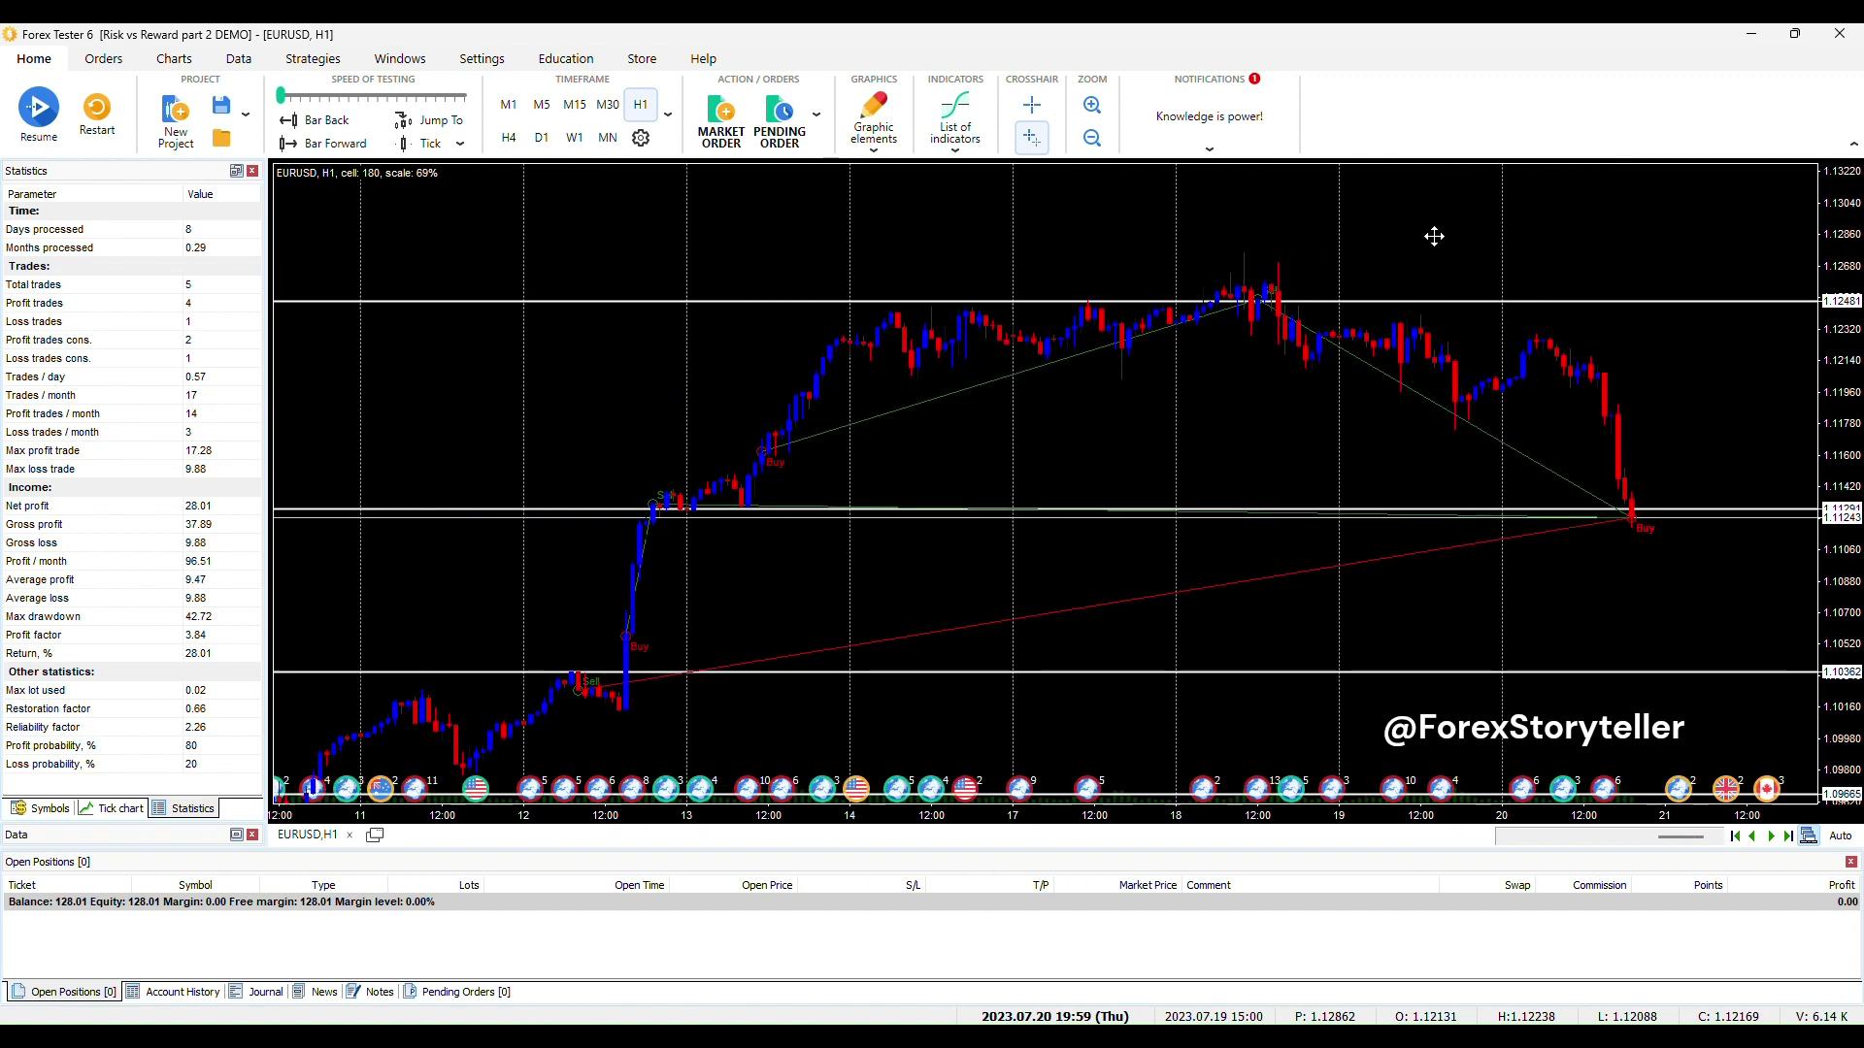